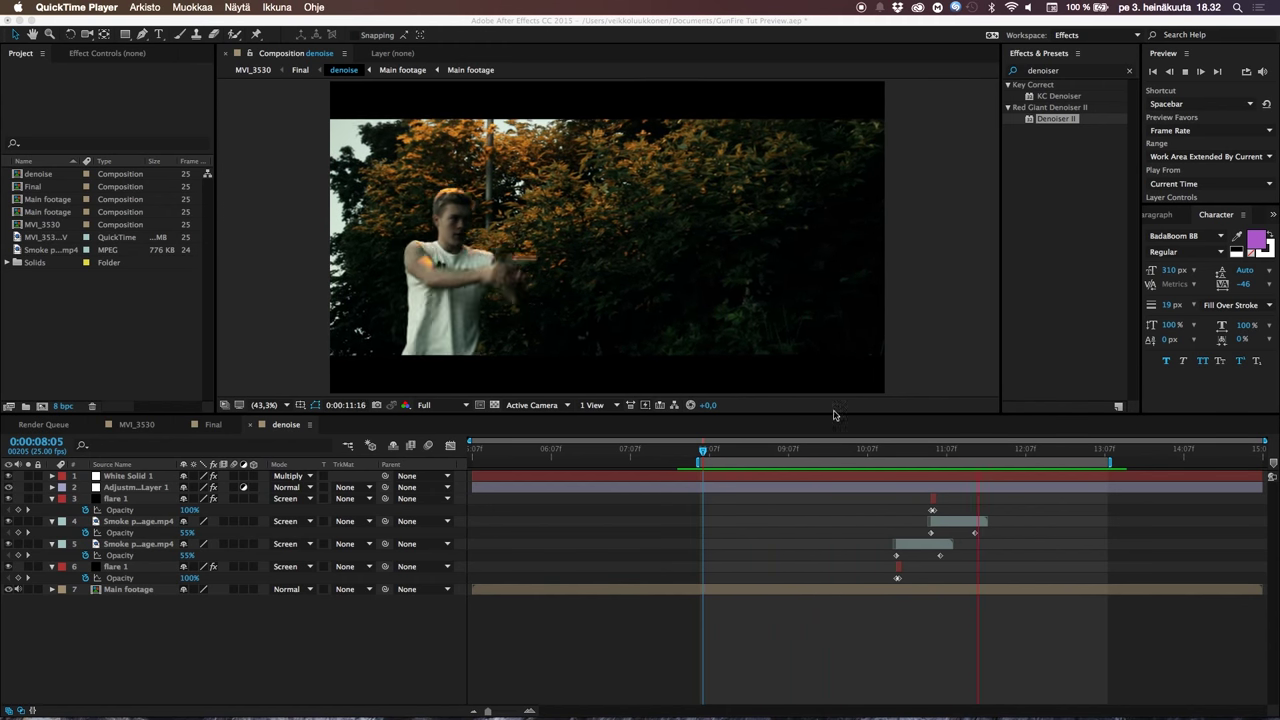
# Review the finished gunfire effect in the denoise composition by scrubbing through the first shot around 0:00:10:14
pyautogui.click(866, 455)
pyautogui.click(890, 455)
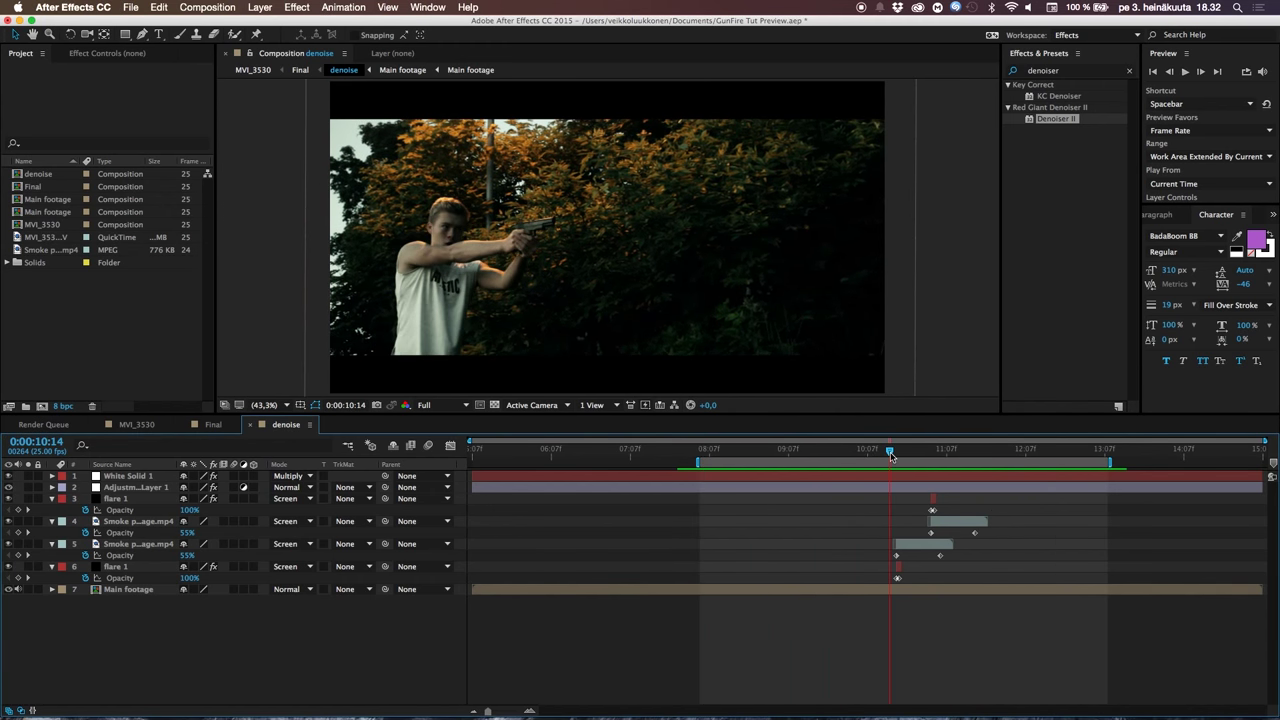
pyautogui.moveTo(890, 455); pyautogui.dragTo(906, 458)
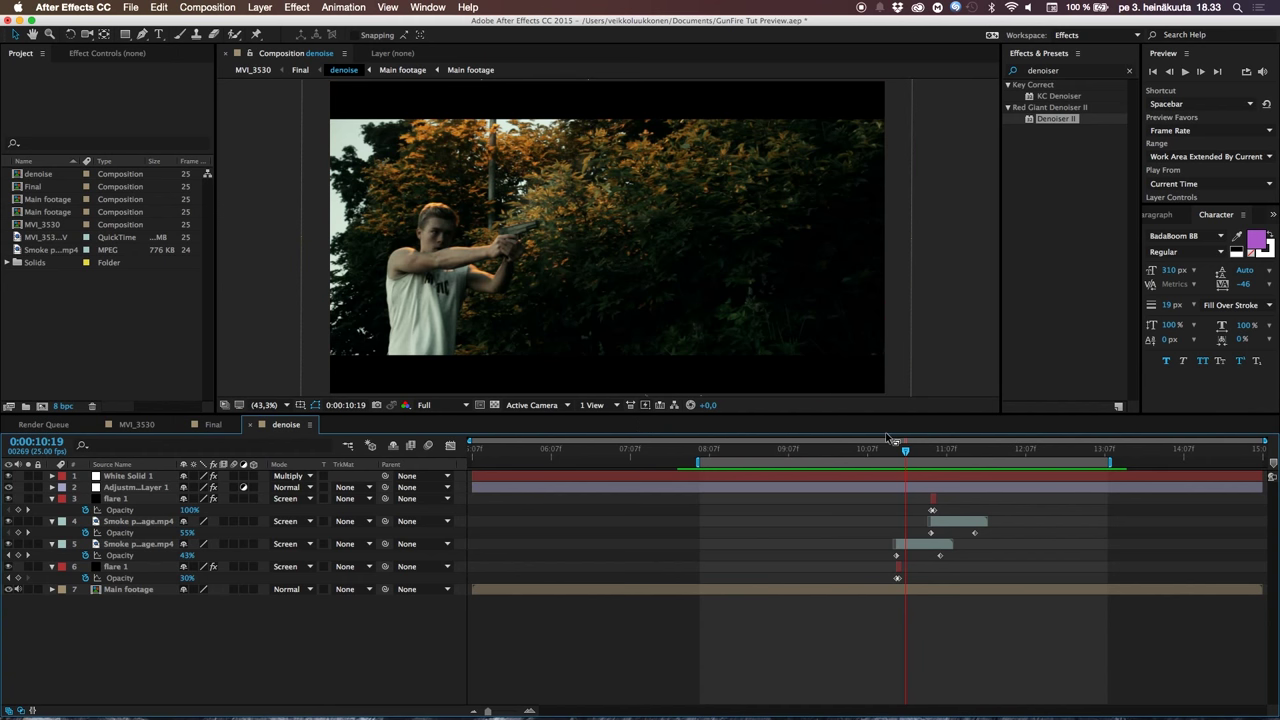
pyautogui.moveTo(905, 449)
pyautogui.mouseDown()
pyautogui.moveTo(916, 446)
pyautogui.moveTo(885, 447)
pyautogui.mouseUp()
pyautogui.click(153, 314)
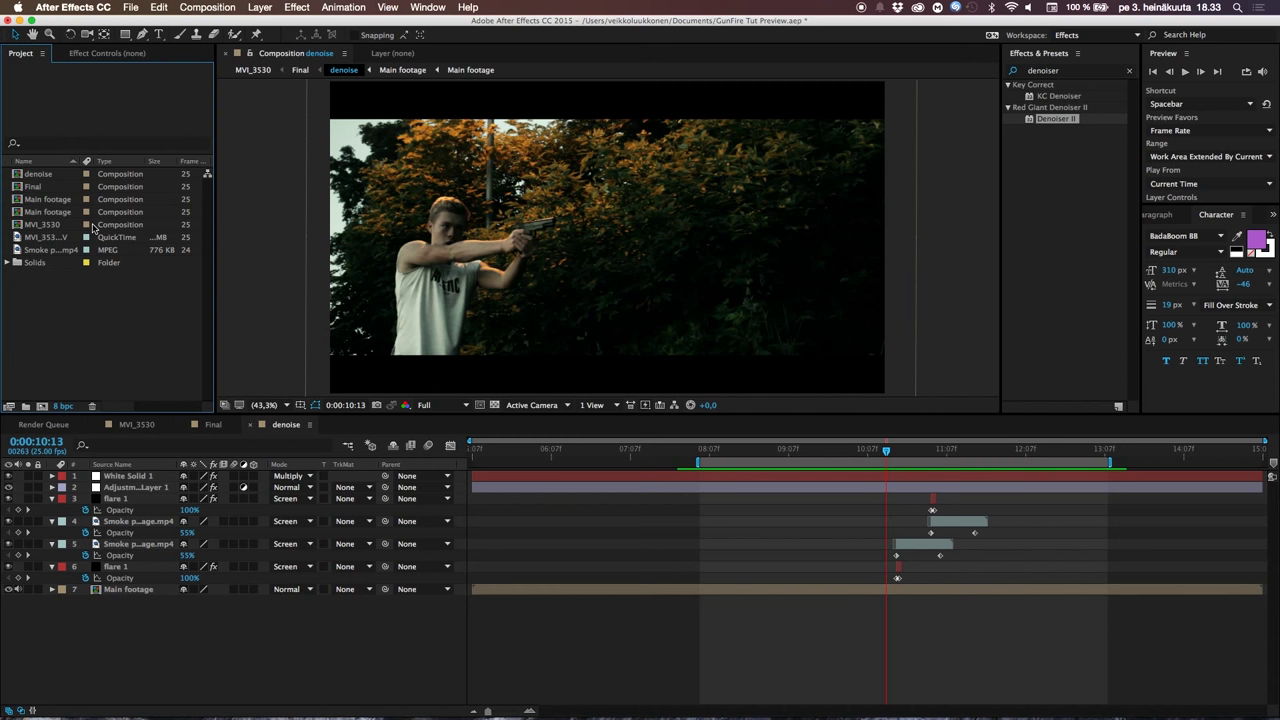
pyautogui.doubleClick(128, 362)
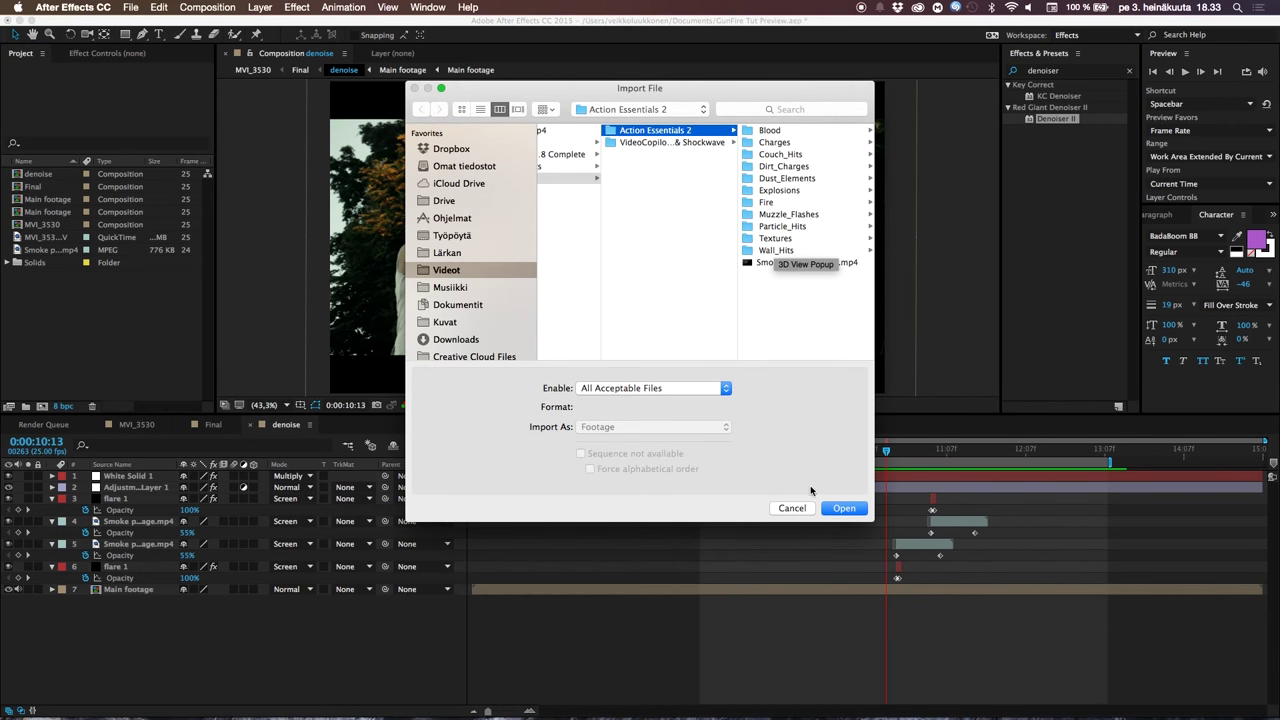
pyautogui.click(792, 508)
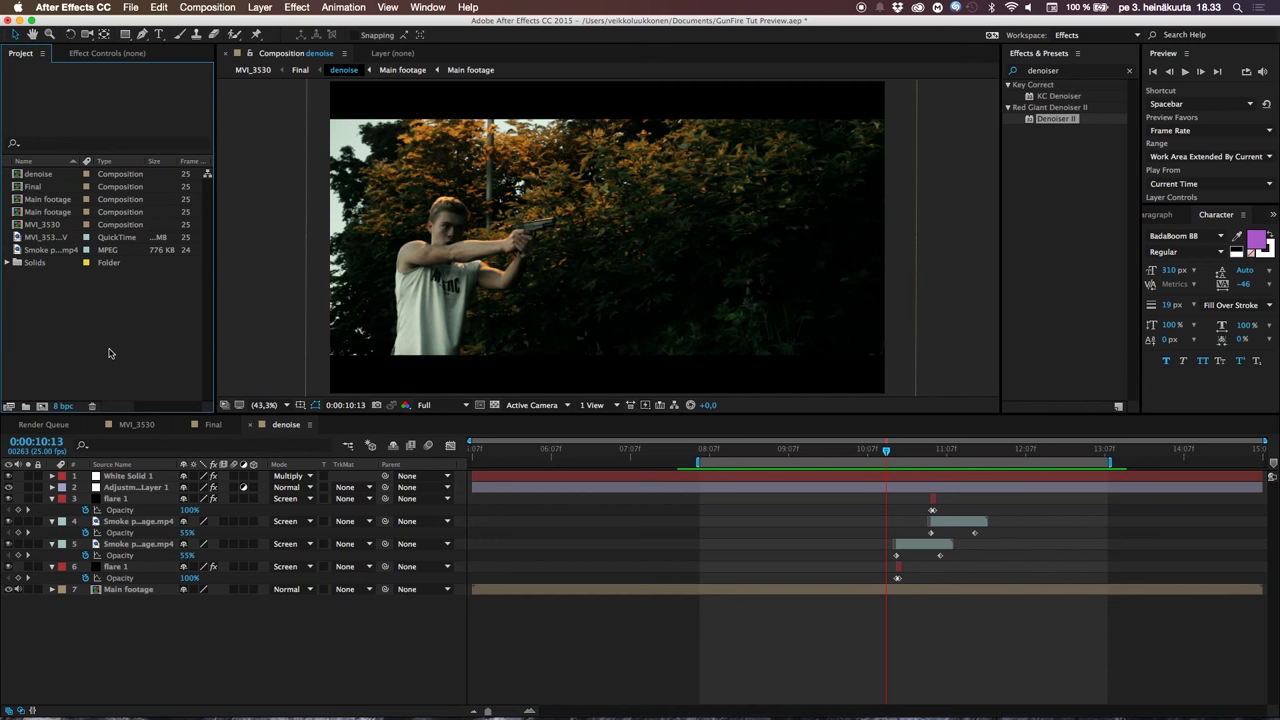
# Create a new composition from the MVI_3530.MOV footage
pyautogui.click(48, 237)
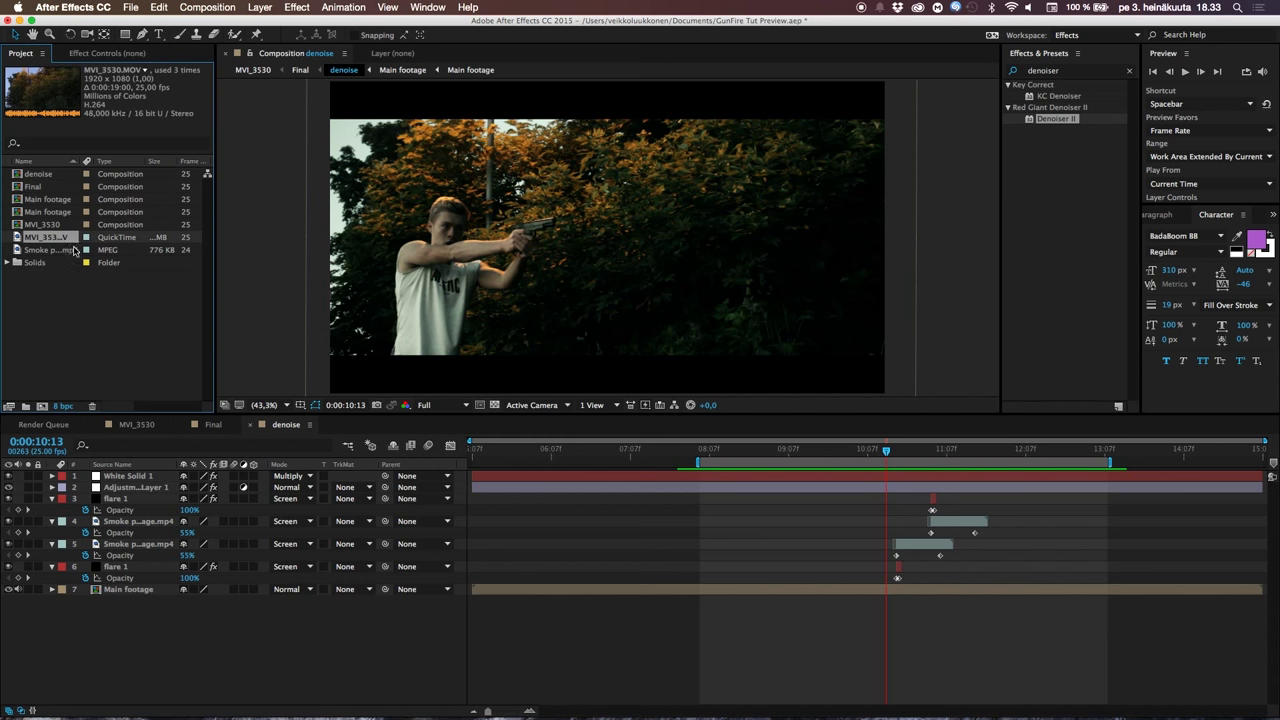
pyautogui.moveTo(44, 240); pyautogui.dragTo(42, 407)
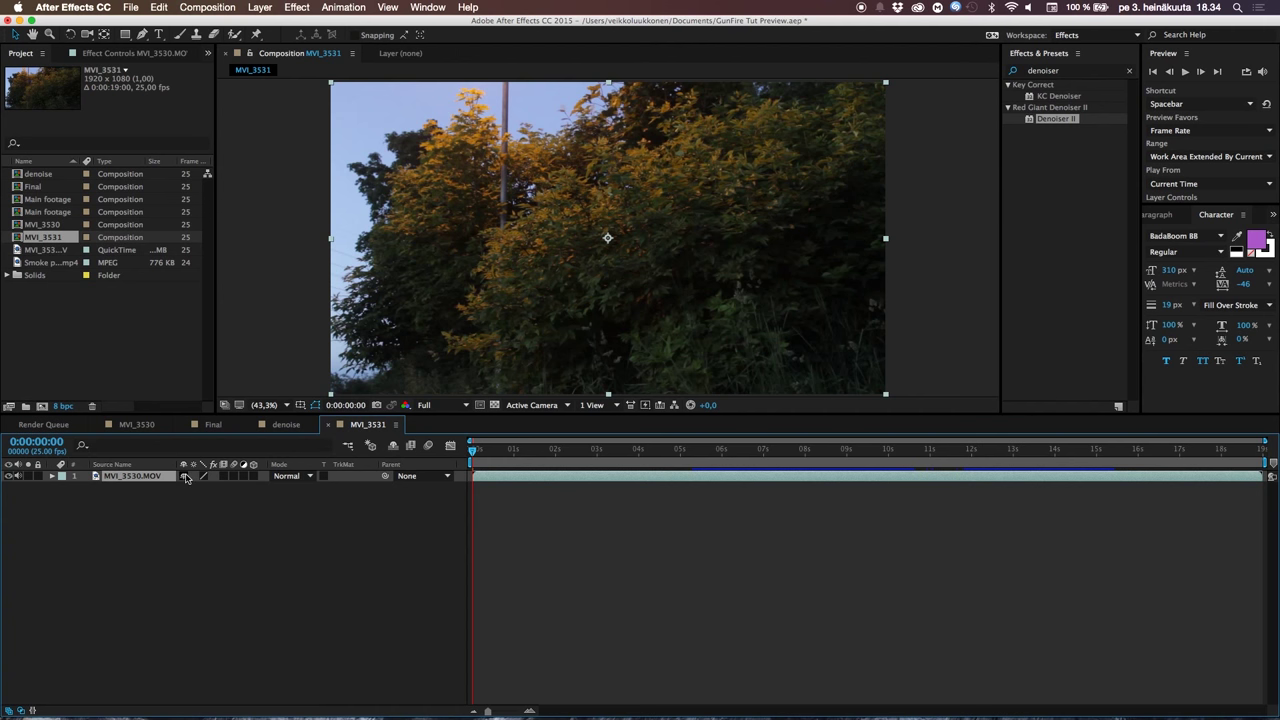
# Set the work area from 0:00:07:03 to about 0:00:12:15 and trim the composition to it
pyautogui.moveTo(473, 451); pyautogui.dragTo(538, 453)
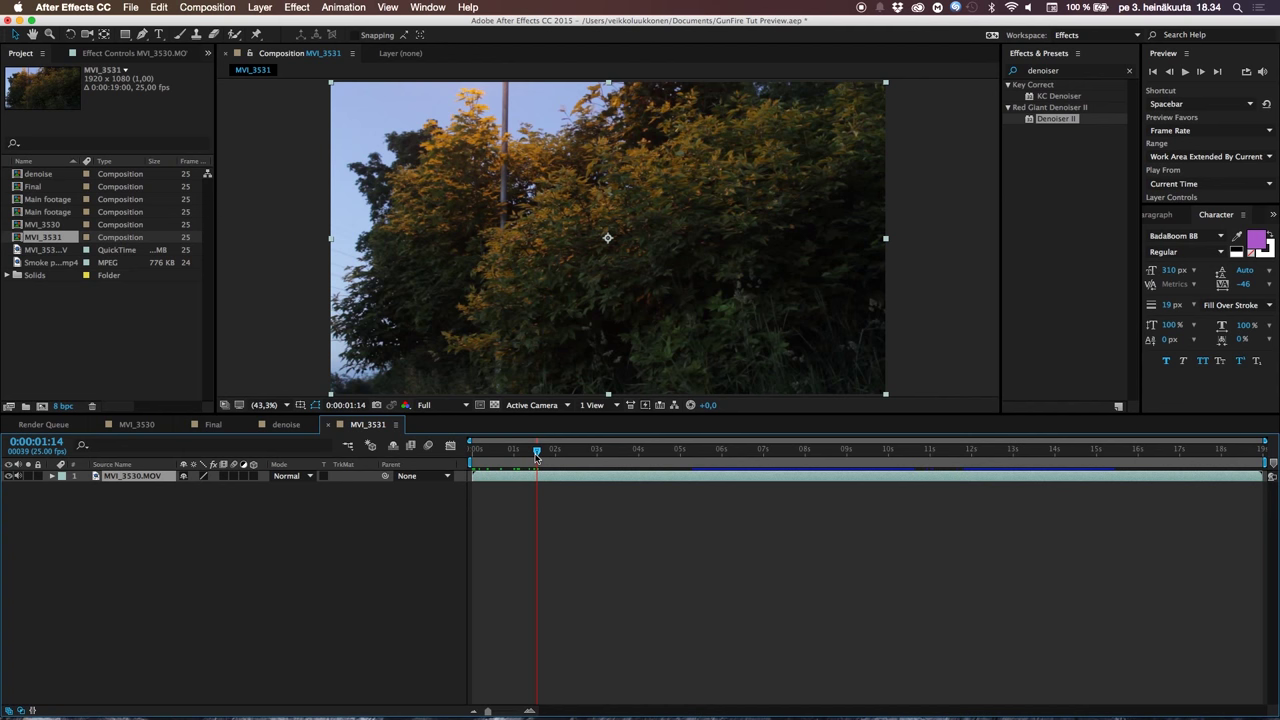
pyautogui.moveTo(537, 456); pyautogui.dragTo(768, 476)
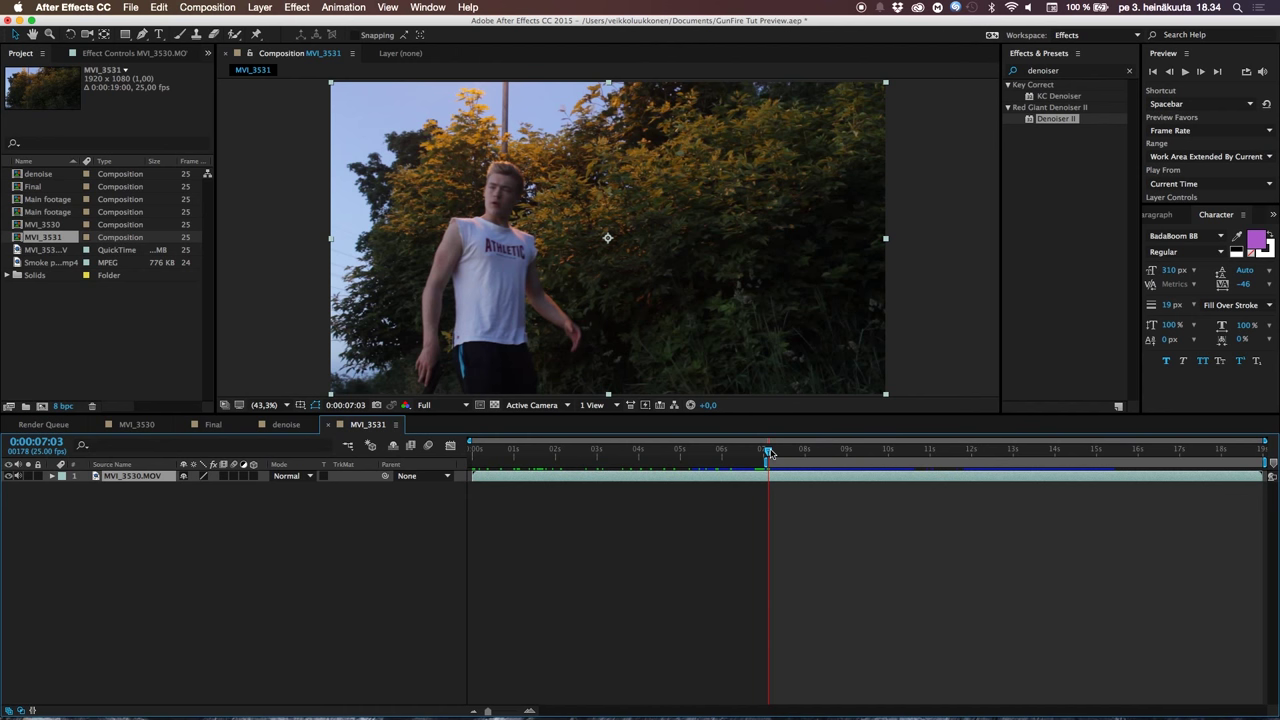
pyautogui.moveTo(771, 457); pyautogui.dragTo(1000, 464)
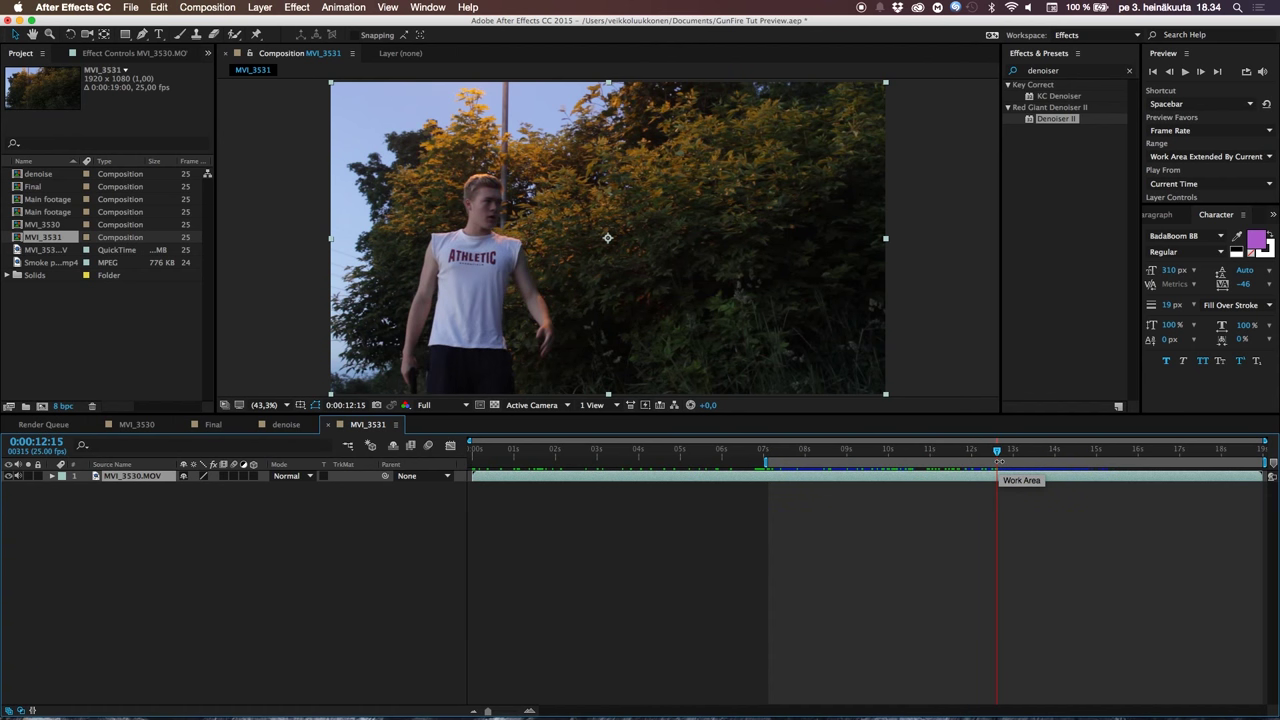
pyautogui.press('n')
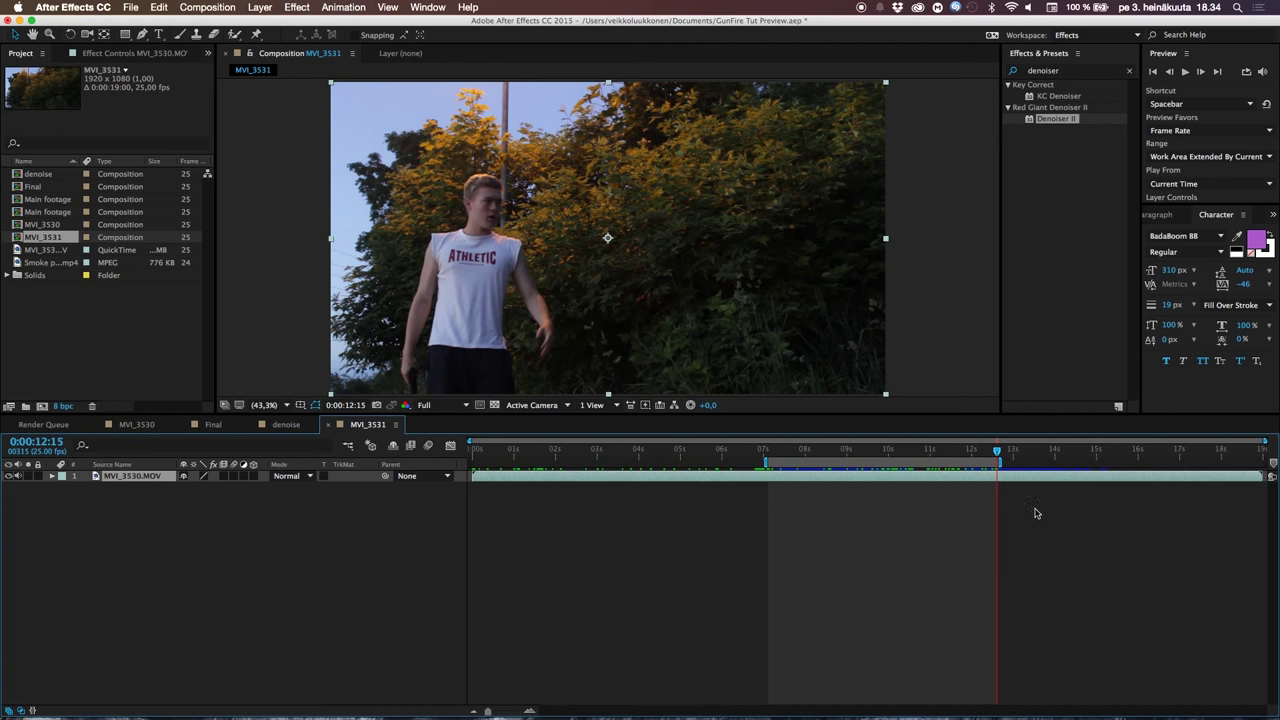
pyautogui.rightClick(844, 463)
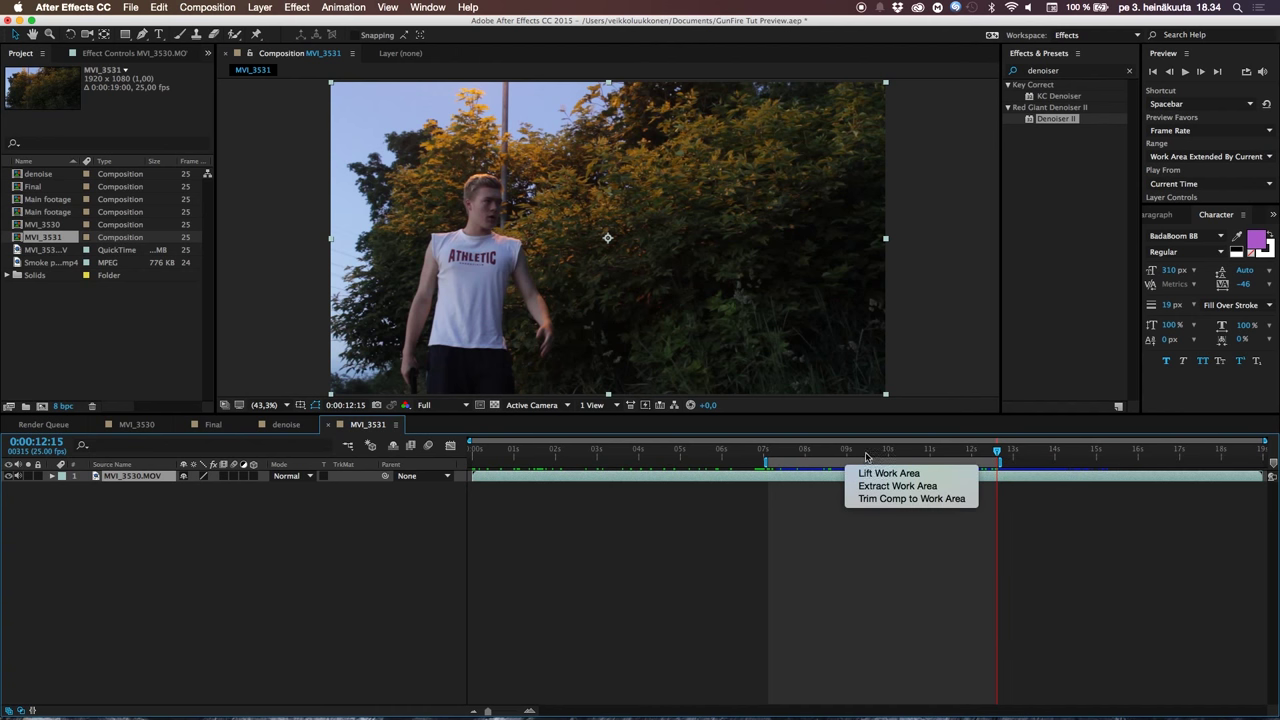
pyautogui.click(923, 506)
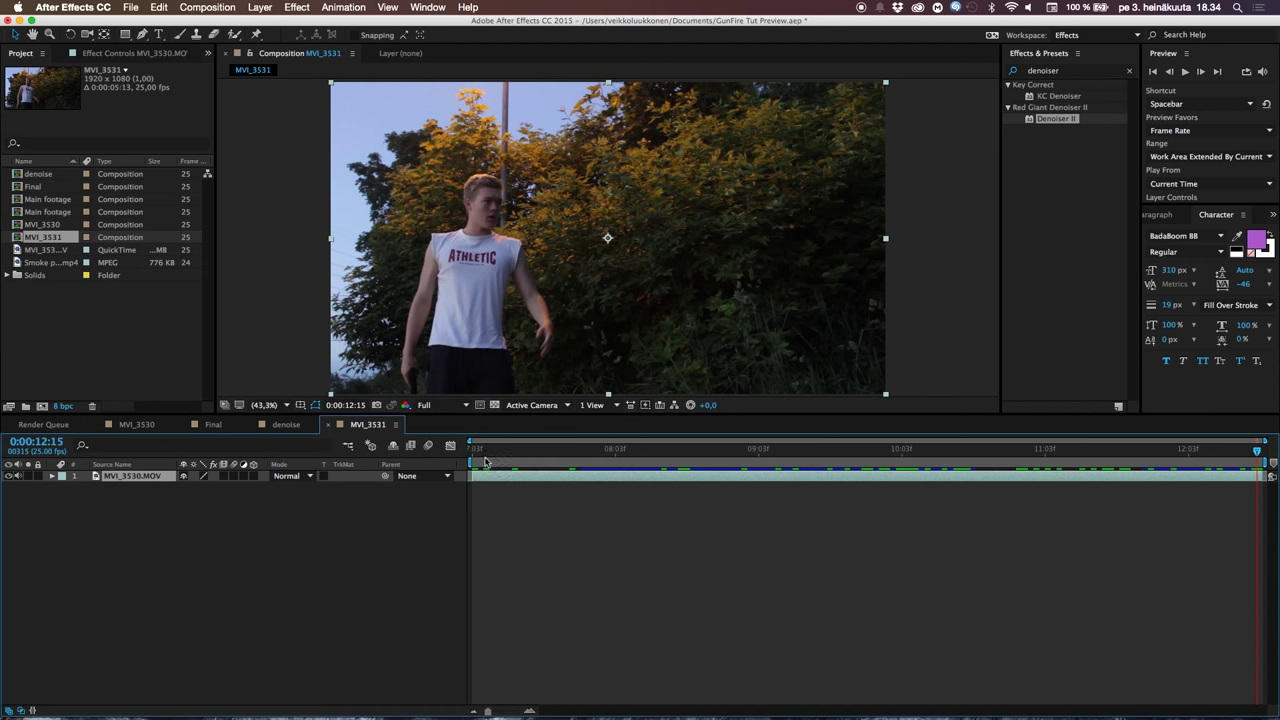
# Split the footage layer at the first gunshot, at 0:00:10:16 and again one frame further at 0:00:10:17
pyautogui.moveTo(483, 450); pyautogui.dragTo(489, 486)
pyautogui.click(541, 452)
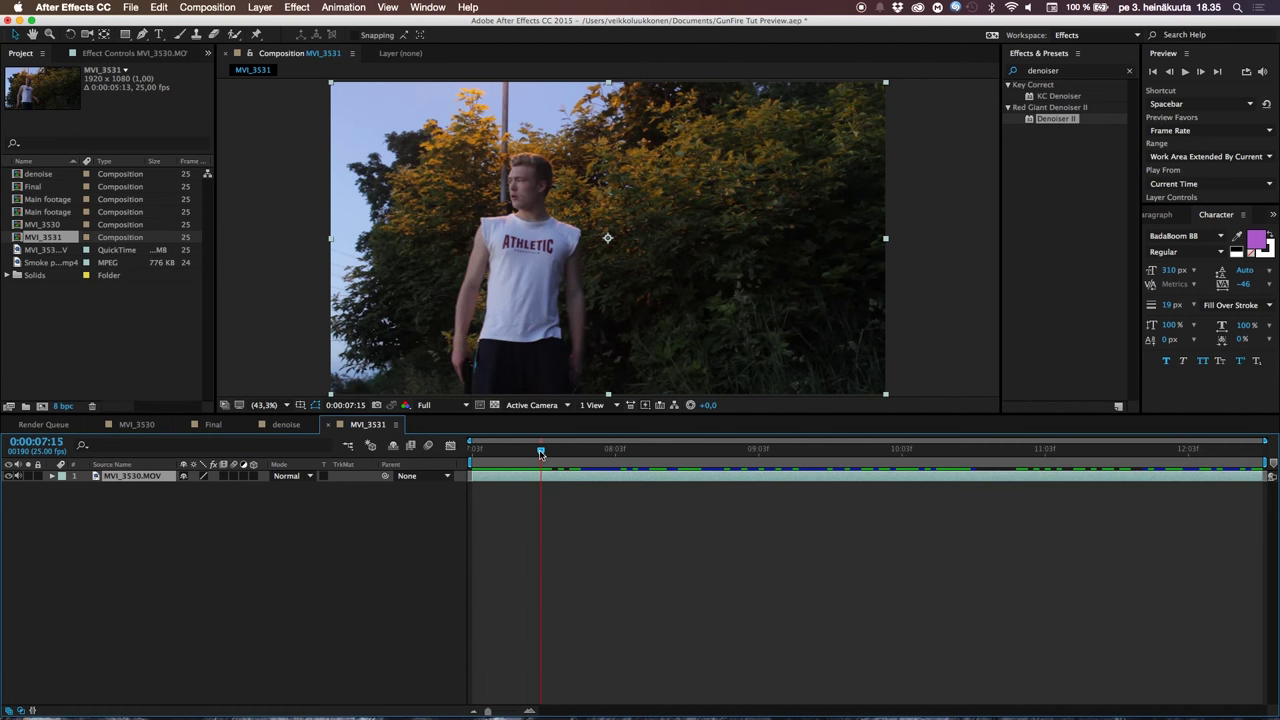
pyautogui.moveTo(541, 452); pyautogui.dragTo(979, 465)
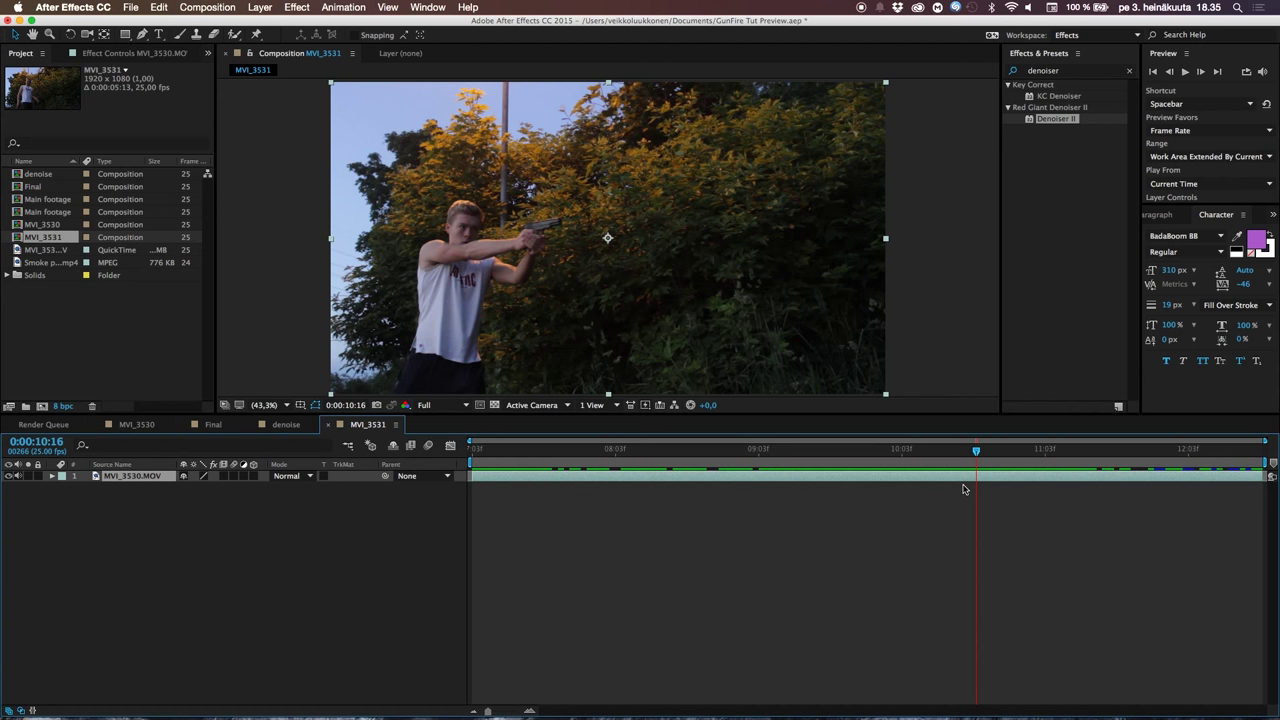
pyautogui.press('super+shift+d')
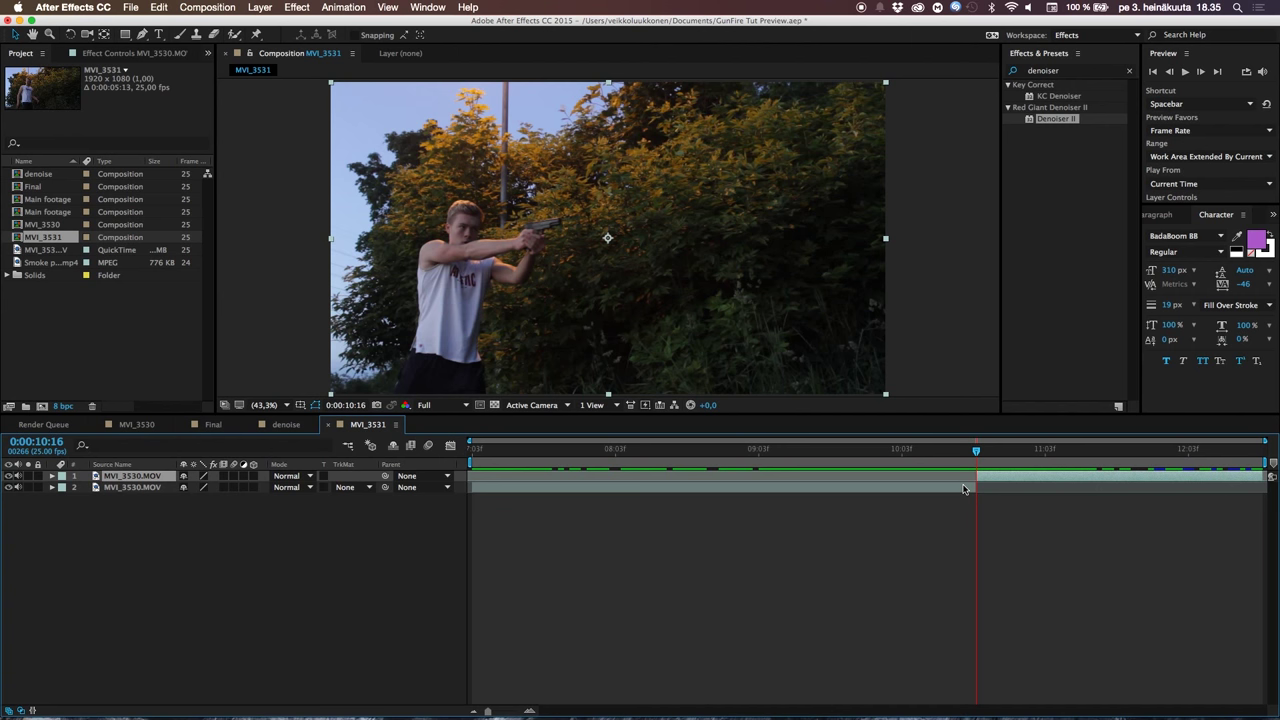
pyautogui.press('pagedown')
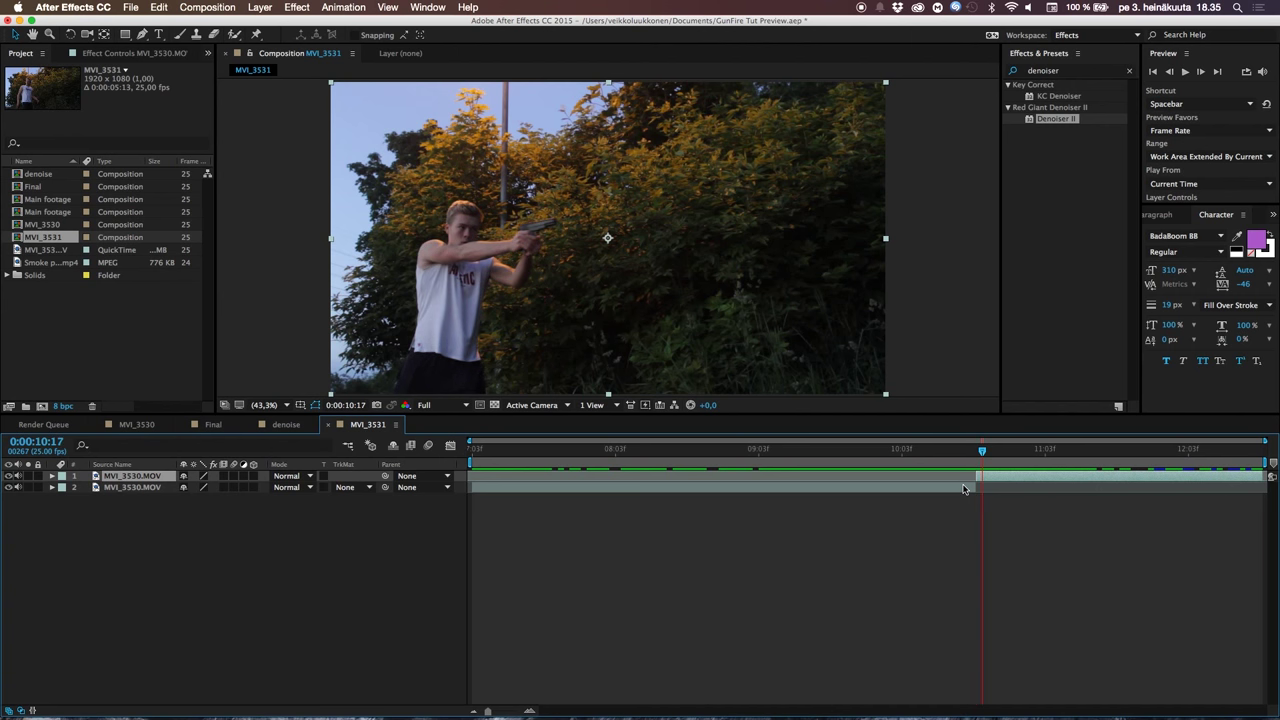
pyautogui.press('pagedown')
pyautogui.press('pageup')
pyautogui.press('super+d')
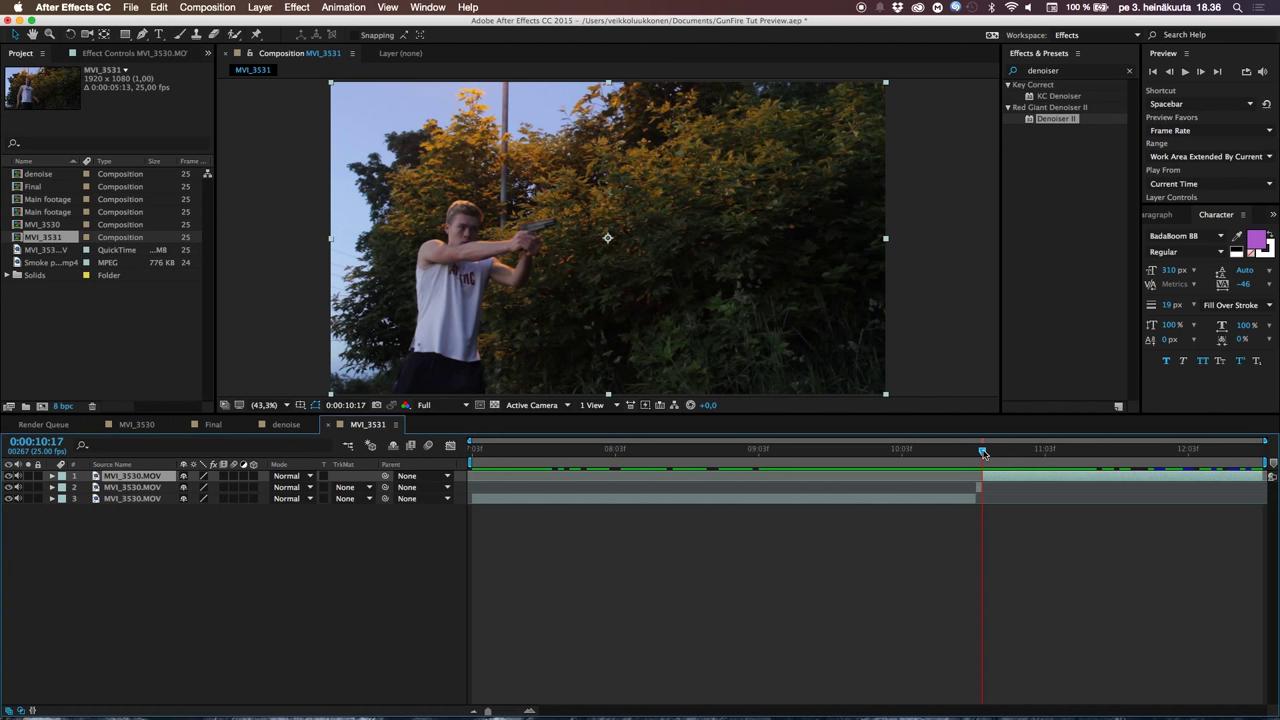
# Split the remaining footage at the second gunshot, at 0:00:11:04 and again one frame further at 0:00:11:05
pyautogui.moveTo(984, 453); pyautogui.dragTo(1051, 460)
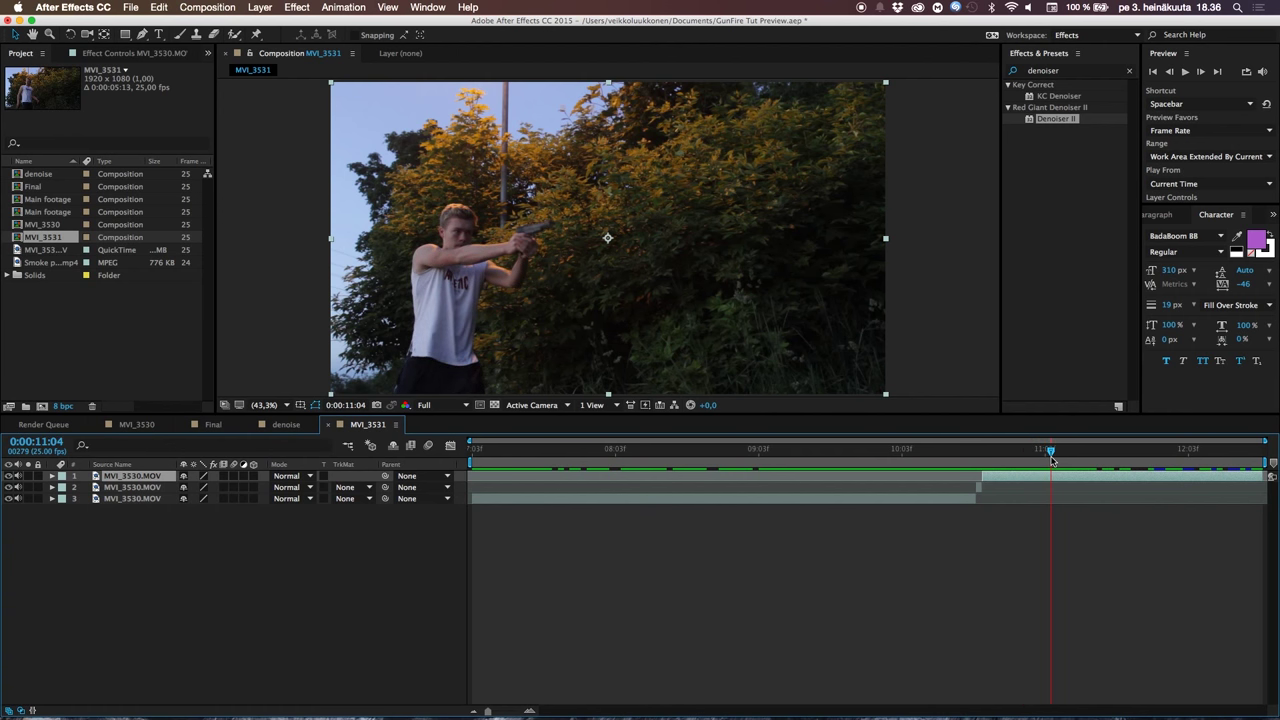
pyautogui.press('super+shift+d')
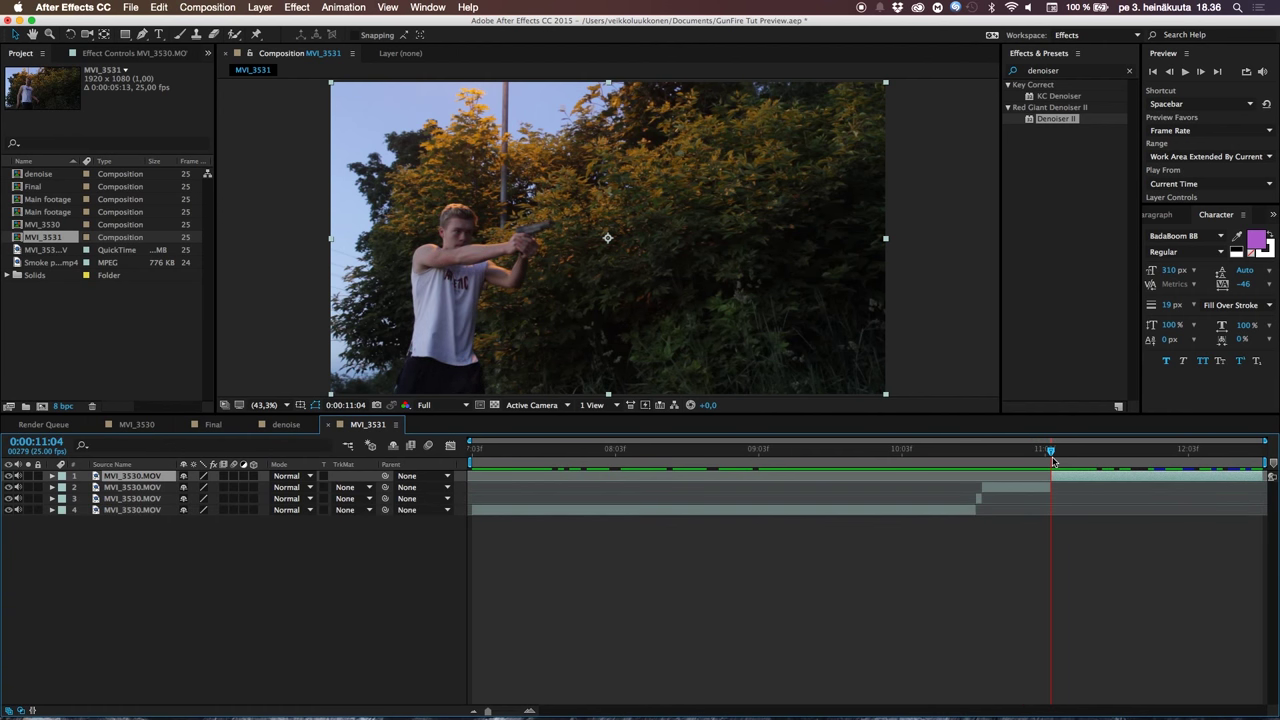
pyautogui.moveTo(1051, 456); pyautogui.dragTo(1061, 457)
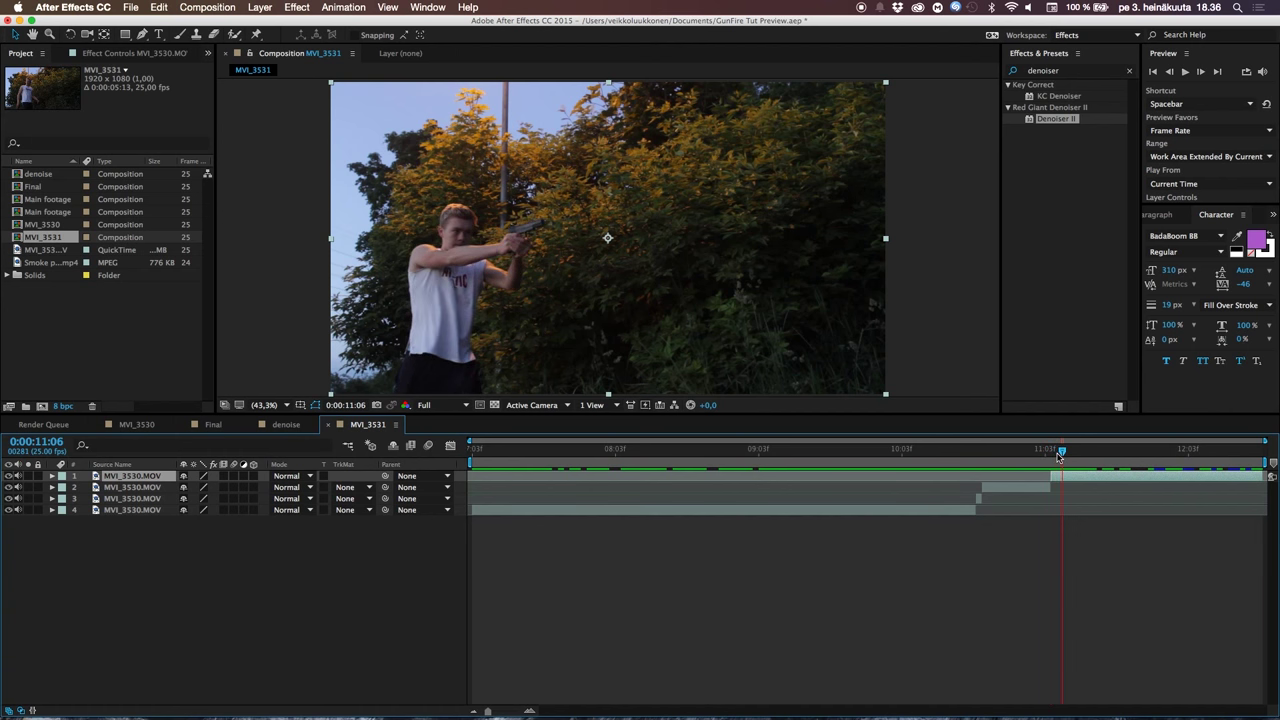
pyautogui.press('pageup')
pyautogui.press('pageup')
pyautogui.press('super+shift+a')
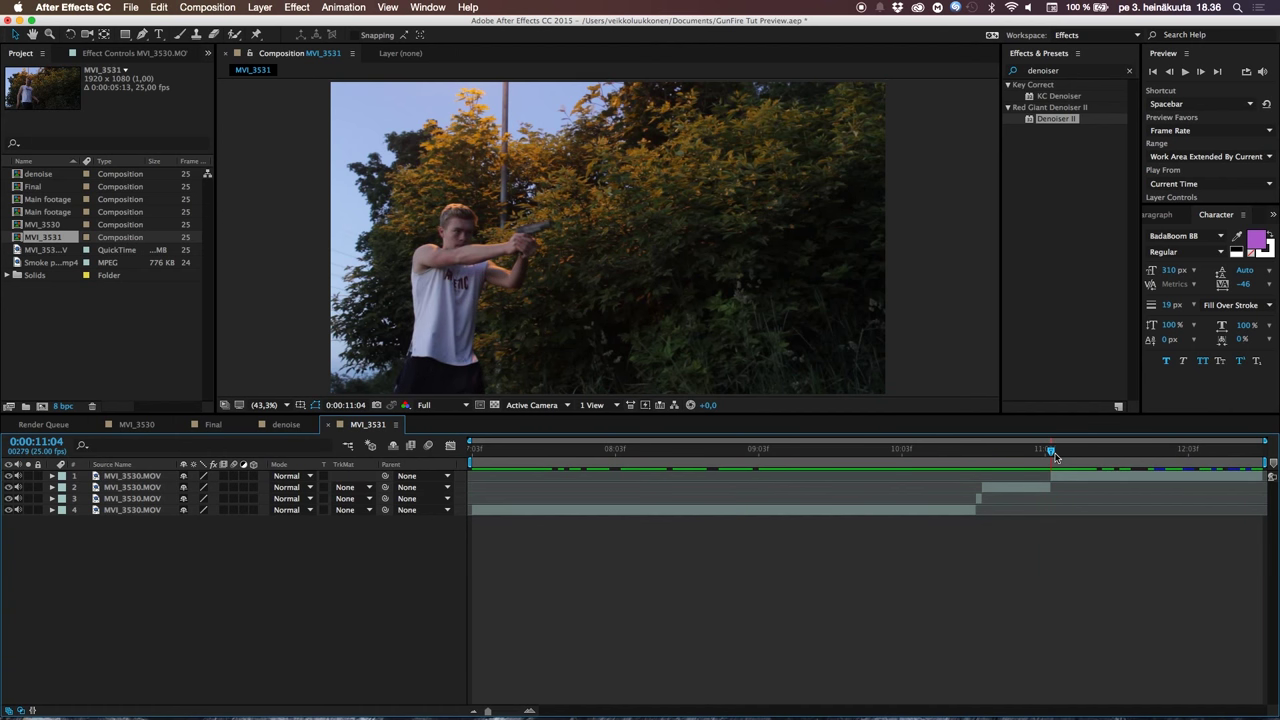
pyautogui.click(1061, 479)
pyautogui.click(1055, 471)
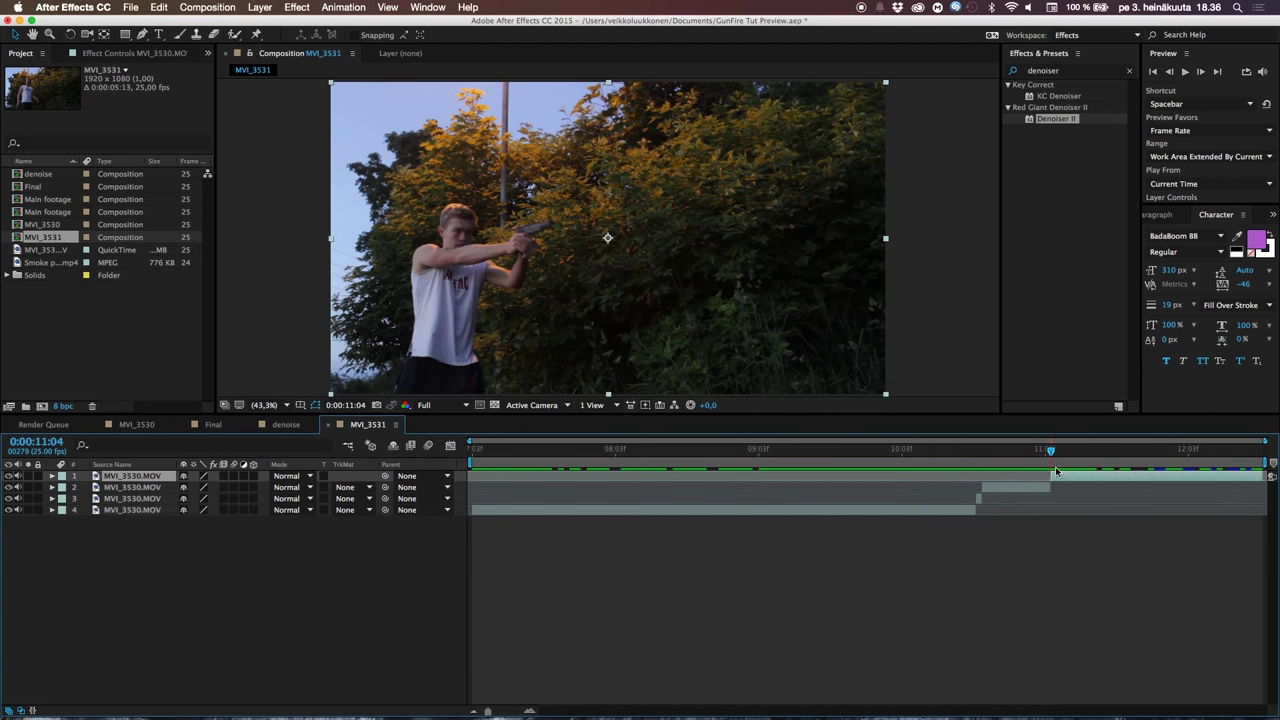
pyautogui.press('pagedown')
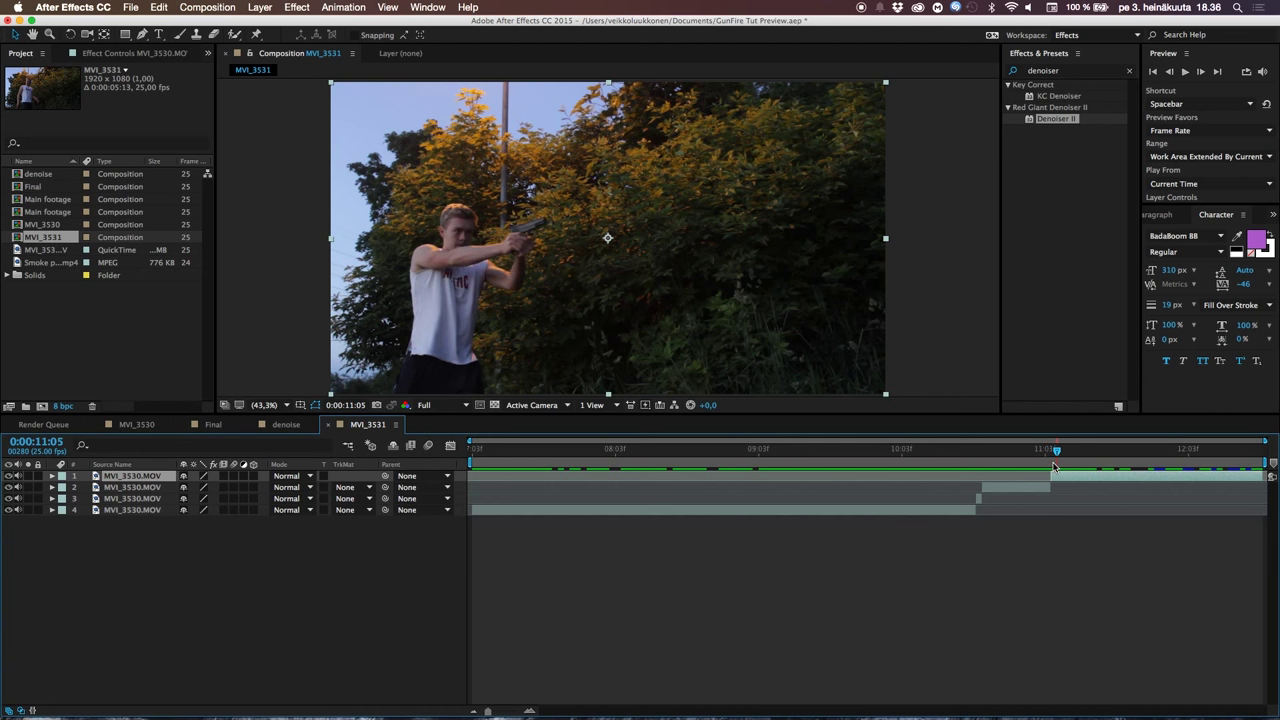
pyautogui.press('super+shift+d')
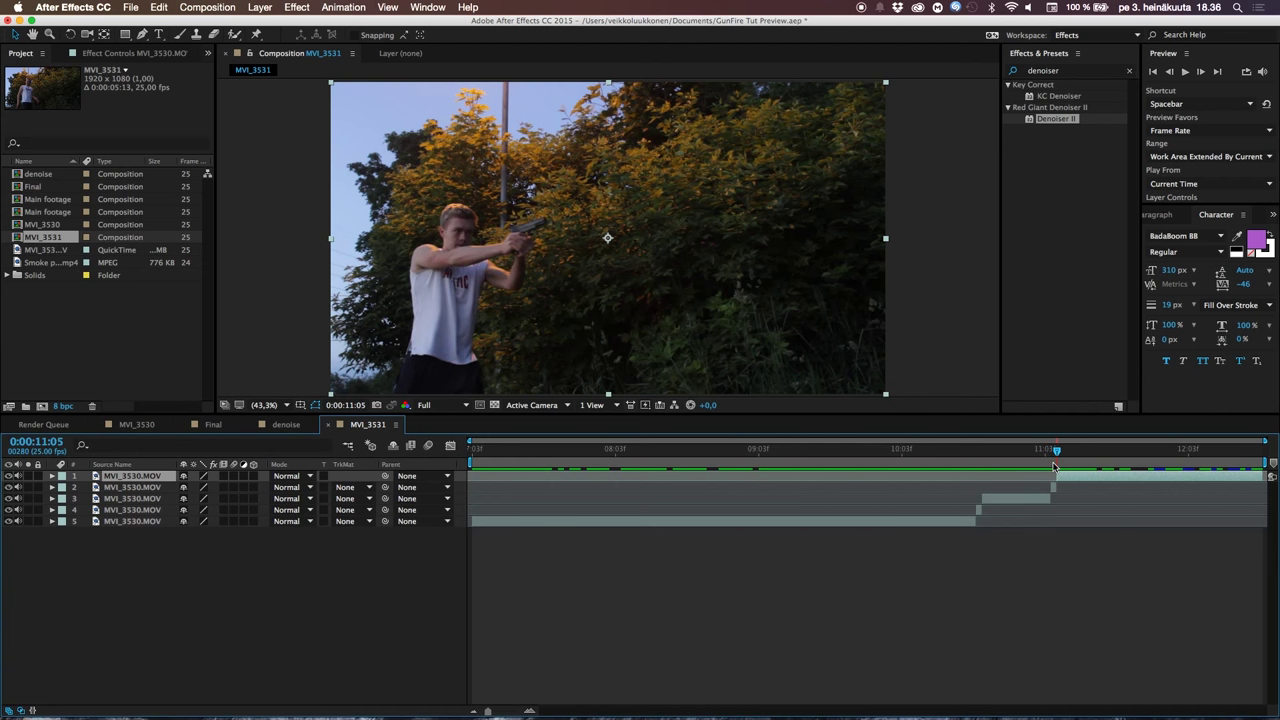
# Delete the two one-frame footage layers cut out at the first and second gunshots
pyautogui.click(978, 510)
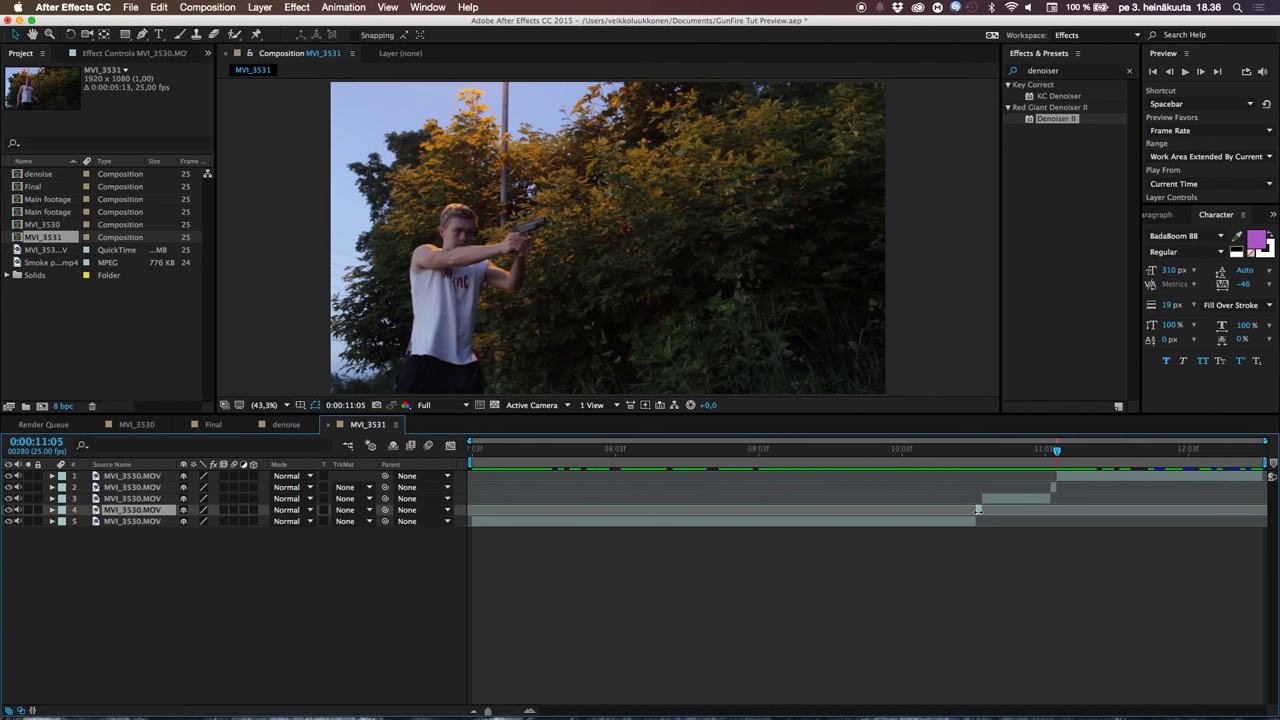
pyautogui.press('Delete')
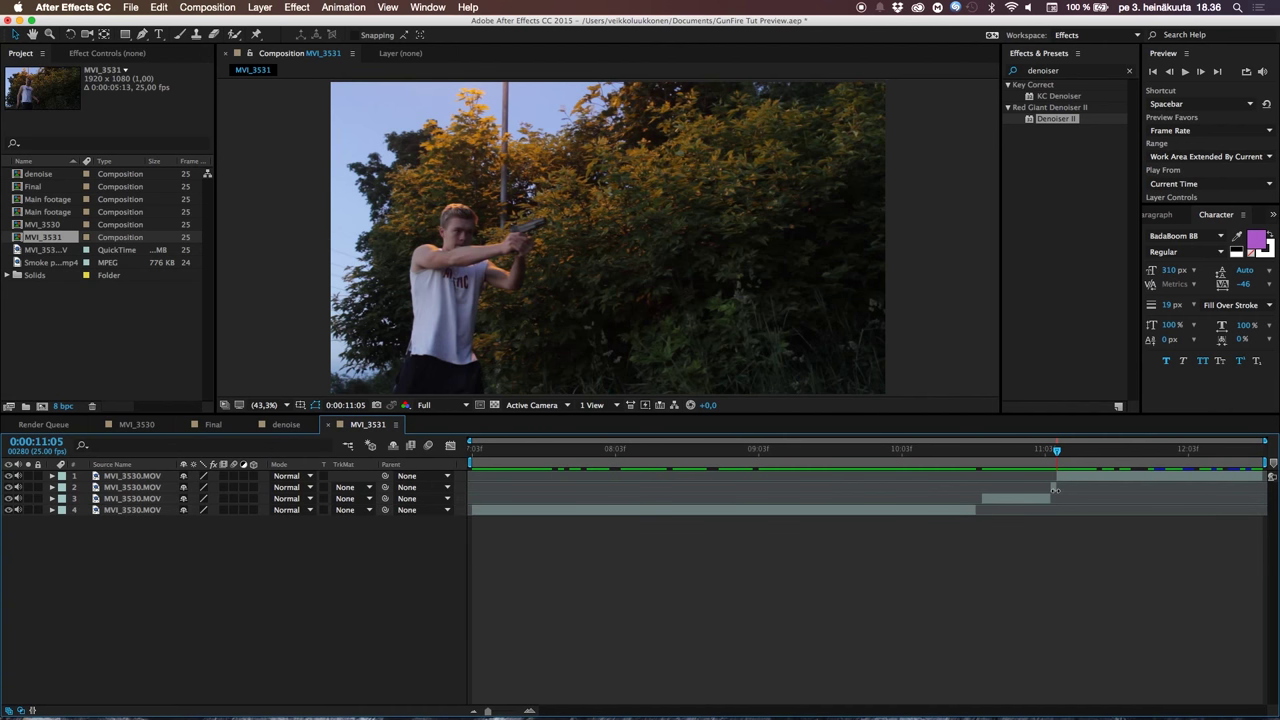
pyautogui.click(1053, 488)
pyautogui.press('Delete')
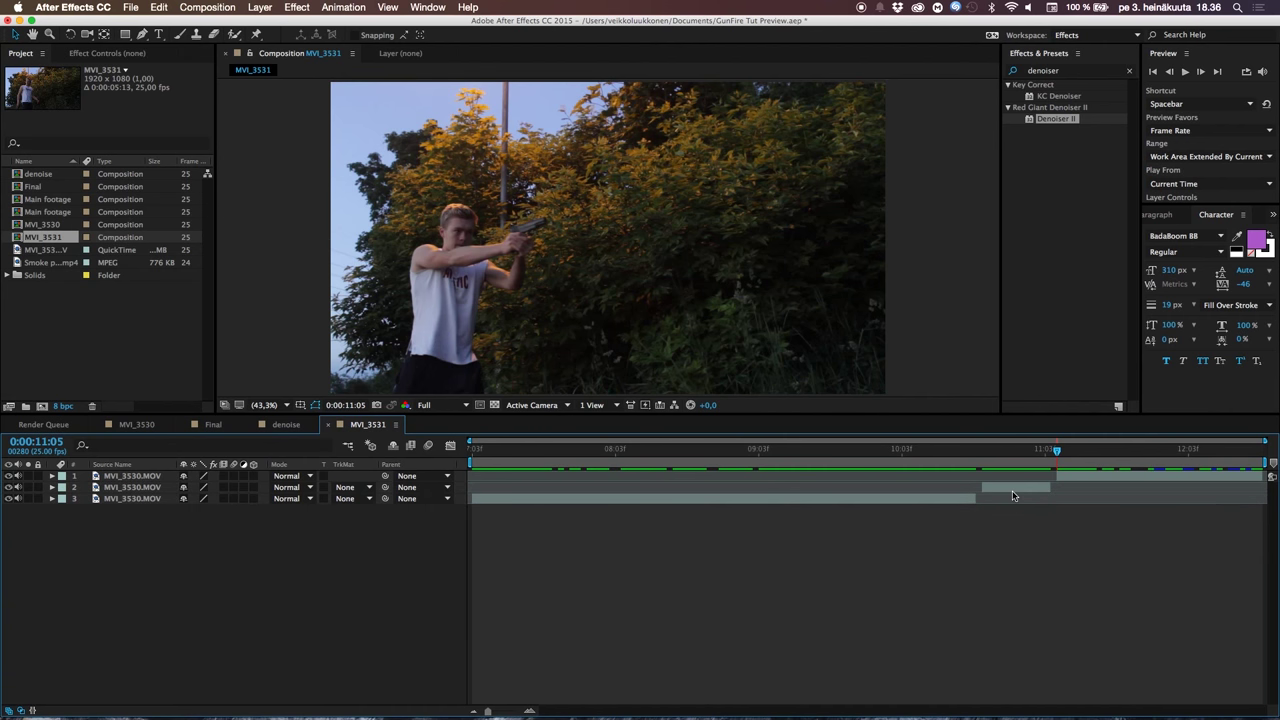
# Move the middle and last footage clips earlier so each starts directly where the preceding clip ends
pyautogui.moveTo(1012, 495); pyautogui.dragTo(1006, 495)
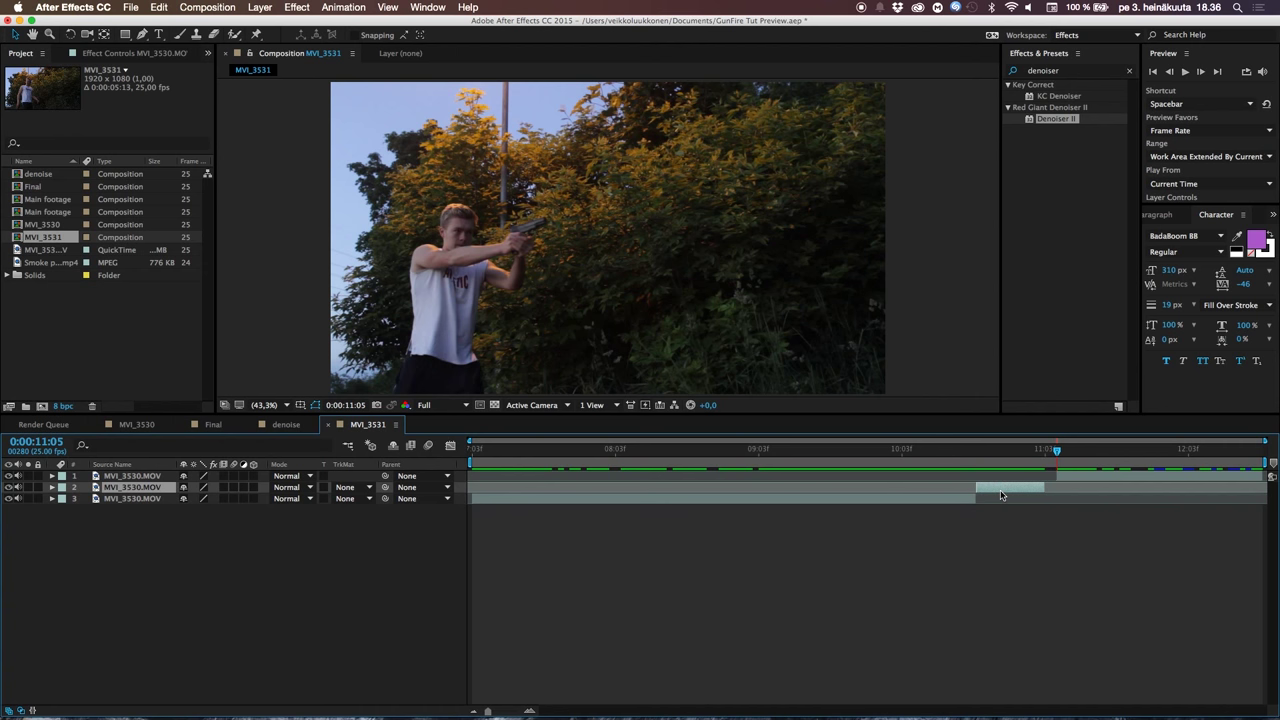
pyautogui.keyDown('shift'); pyautogui.click(1072, 473); pyautogui.keyUp('shift')
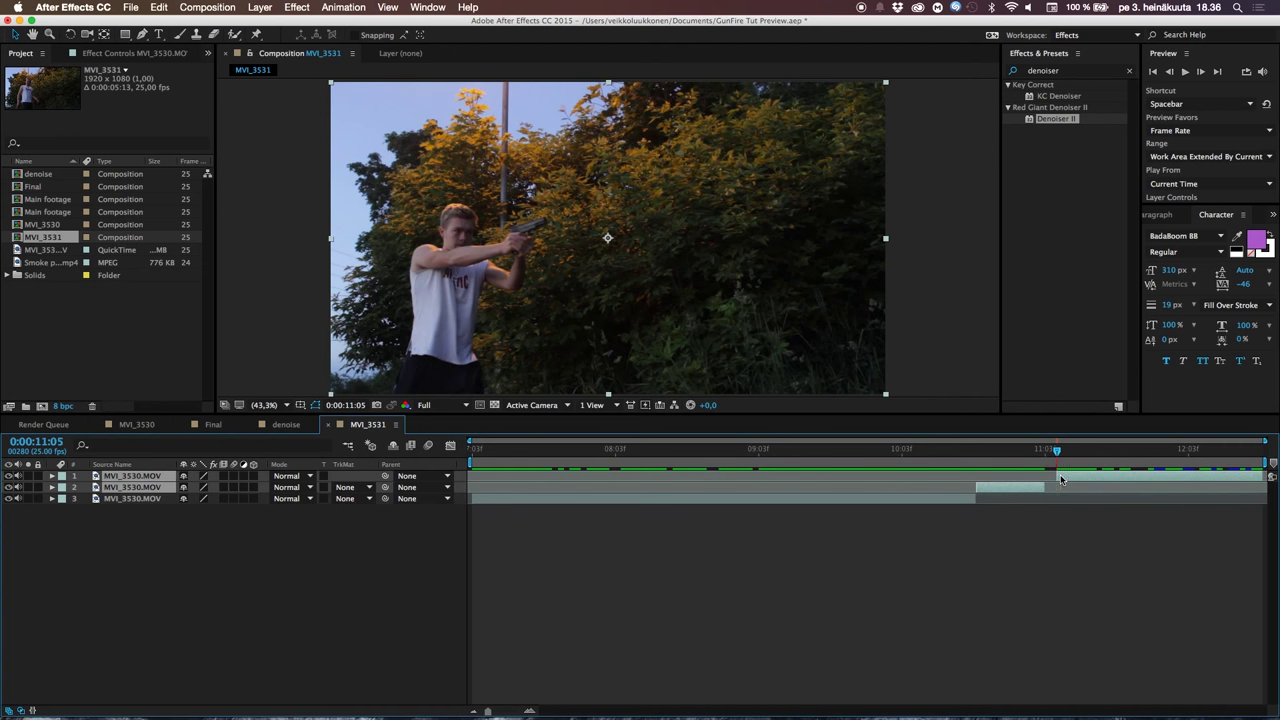
pyautogui.moveTo(1072, 473); pyautogui.dragTo(1060, 478)
pyautogui.click(1068, 528)
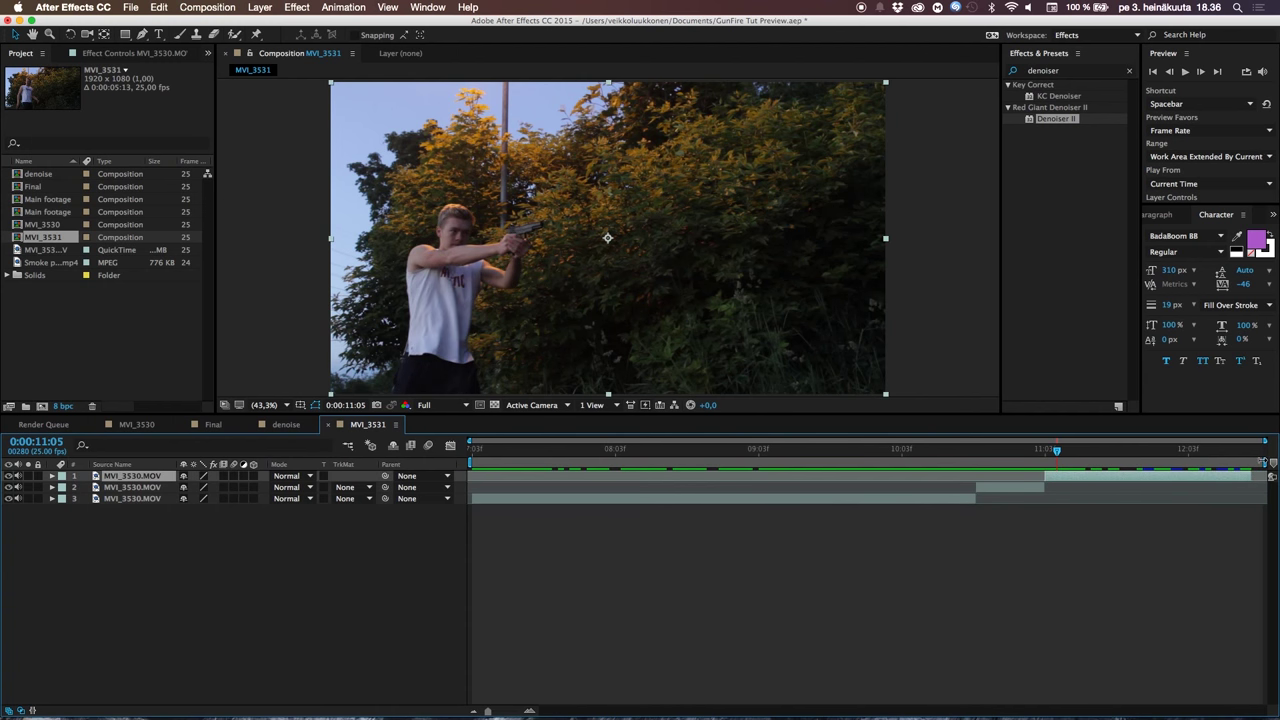
# Trim the composition to the end of the last clip and preview the cuts from 0:00:10:05
pyautogui.moveTo(1264, 462); pyautogui.dragTo(1255, 462)
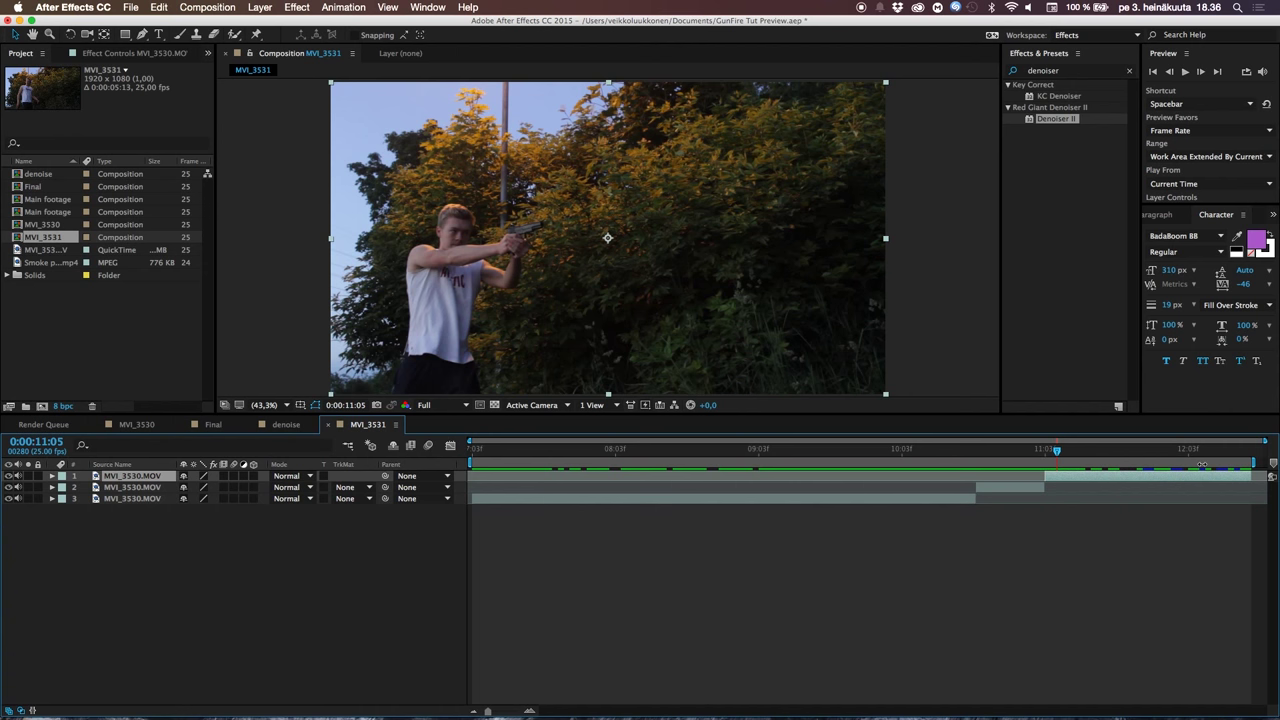
pyautogui.rightClick(1202, 467)
pyautogui.click(1182, 500)
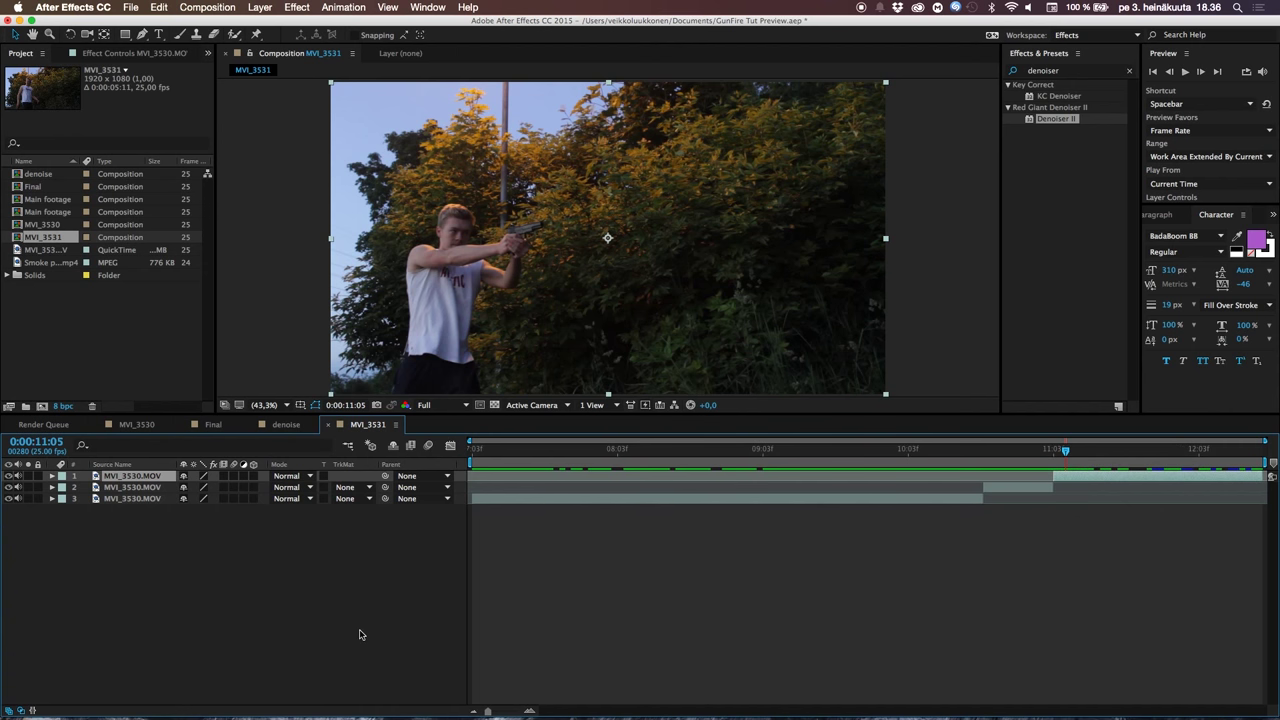
pyautogui.click(920, 449)
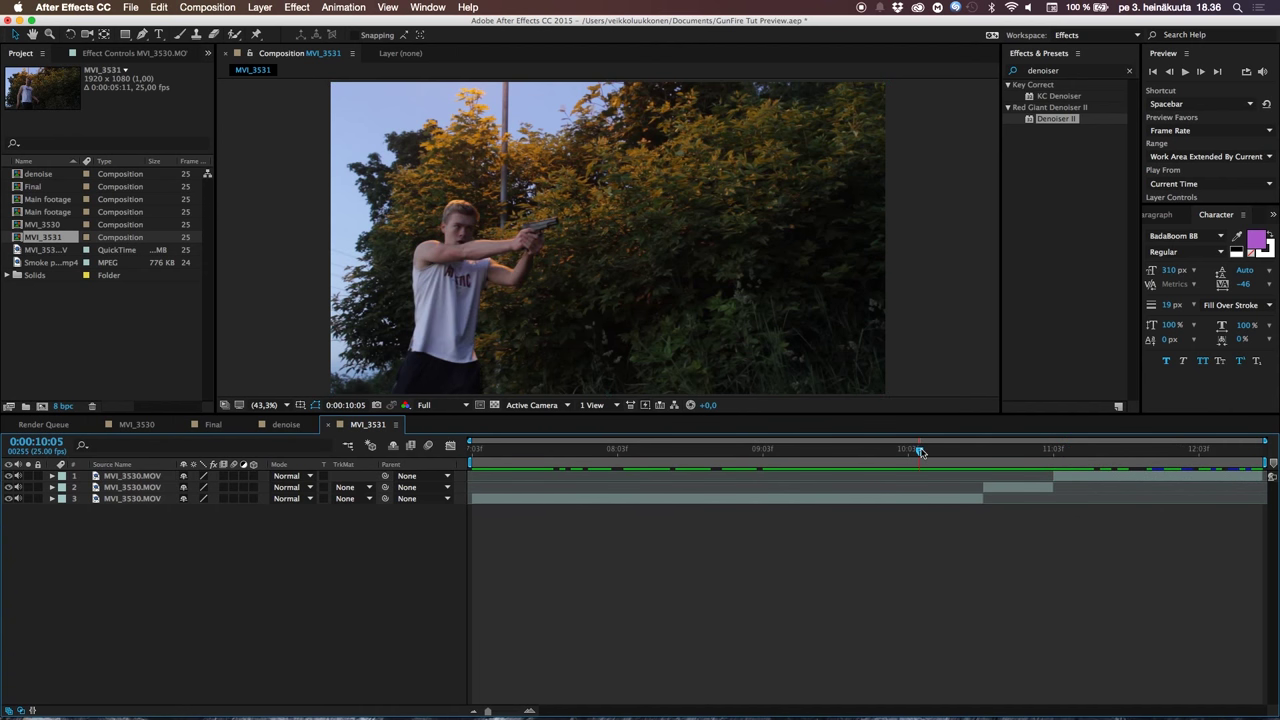
pyautogui.press('space')
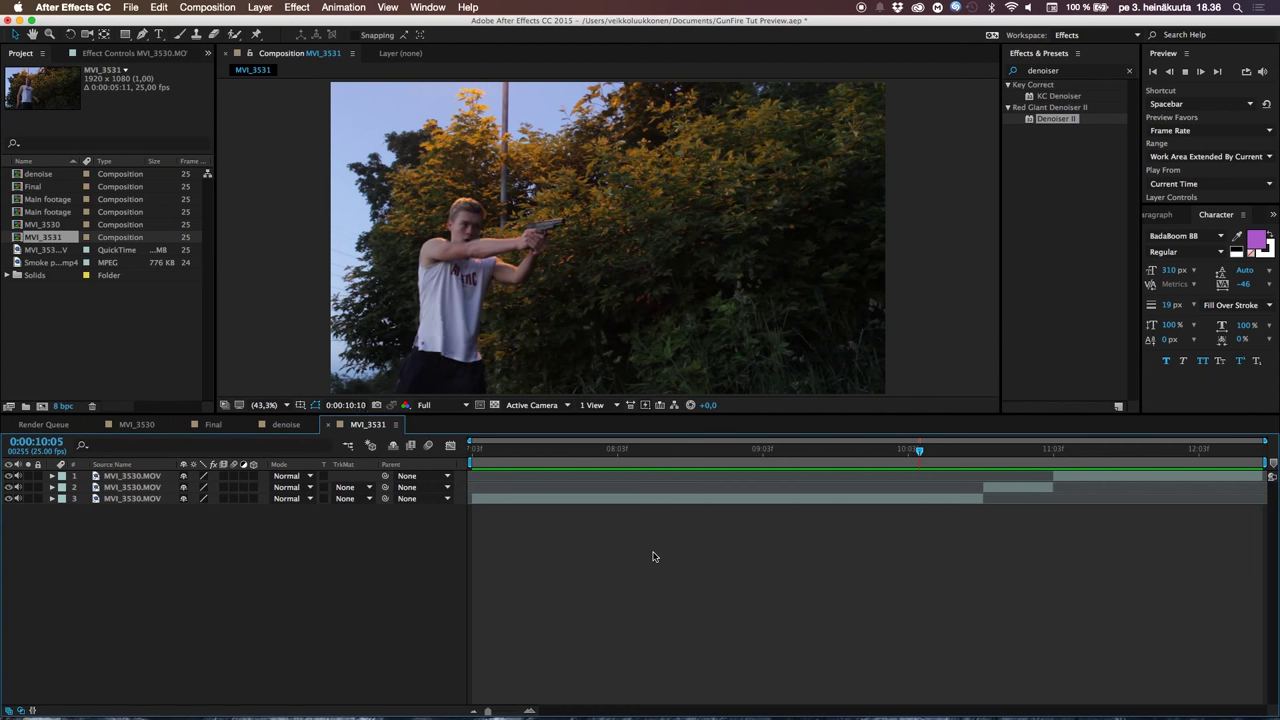
# Stop the preview, move the work area start to 0:00:09:09 and trim the composition to the work area
pyautogui.press('space')
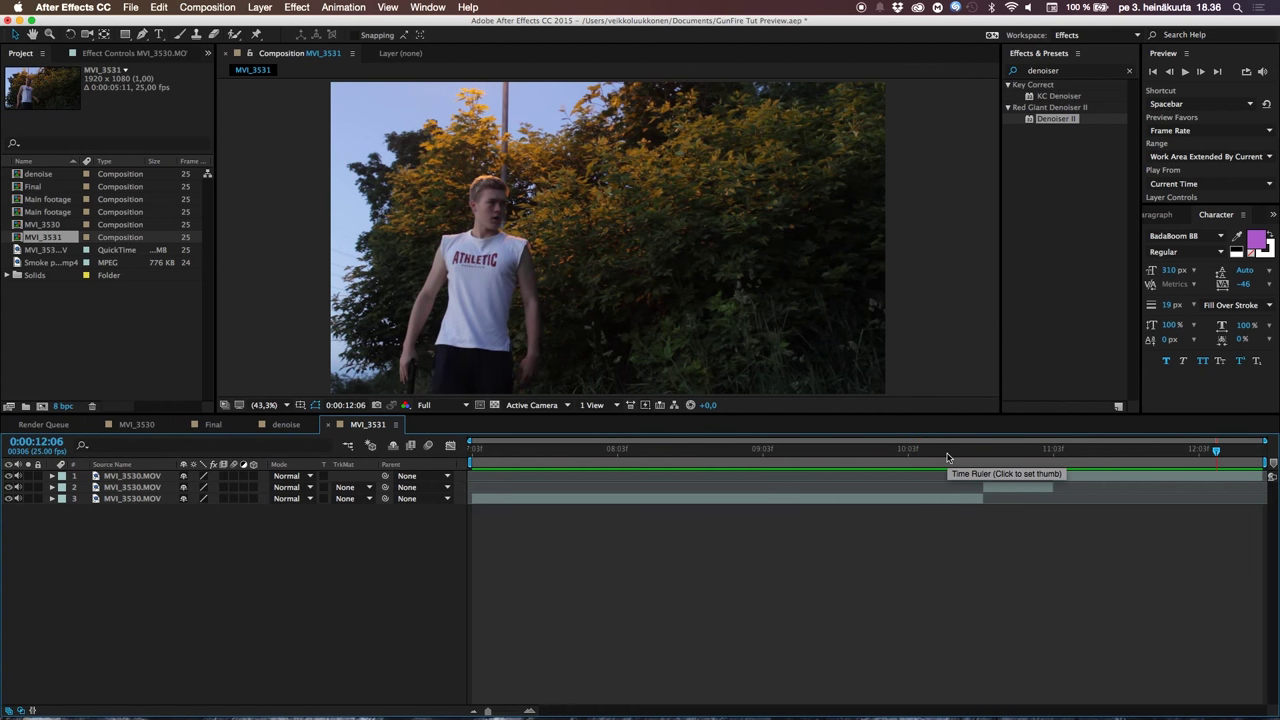
pyautogui.moveTo(472, 466); pyautogui.dragTo(803, 481)
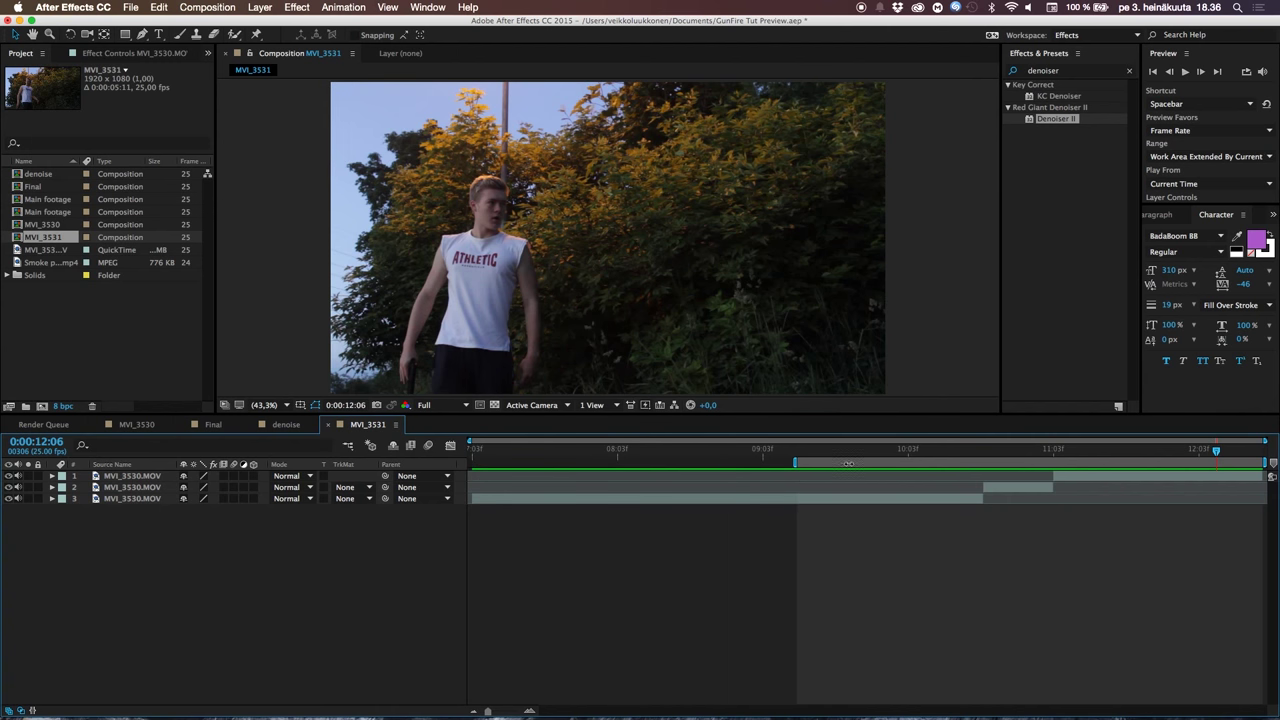
pyautogui.rightClick(852, 463)
pyautogui.click(890, 500)
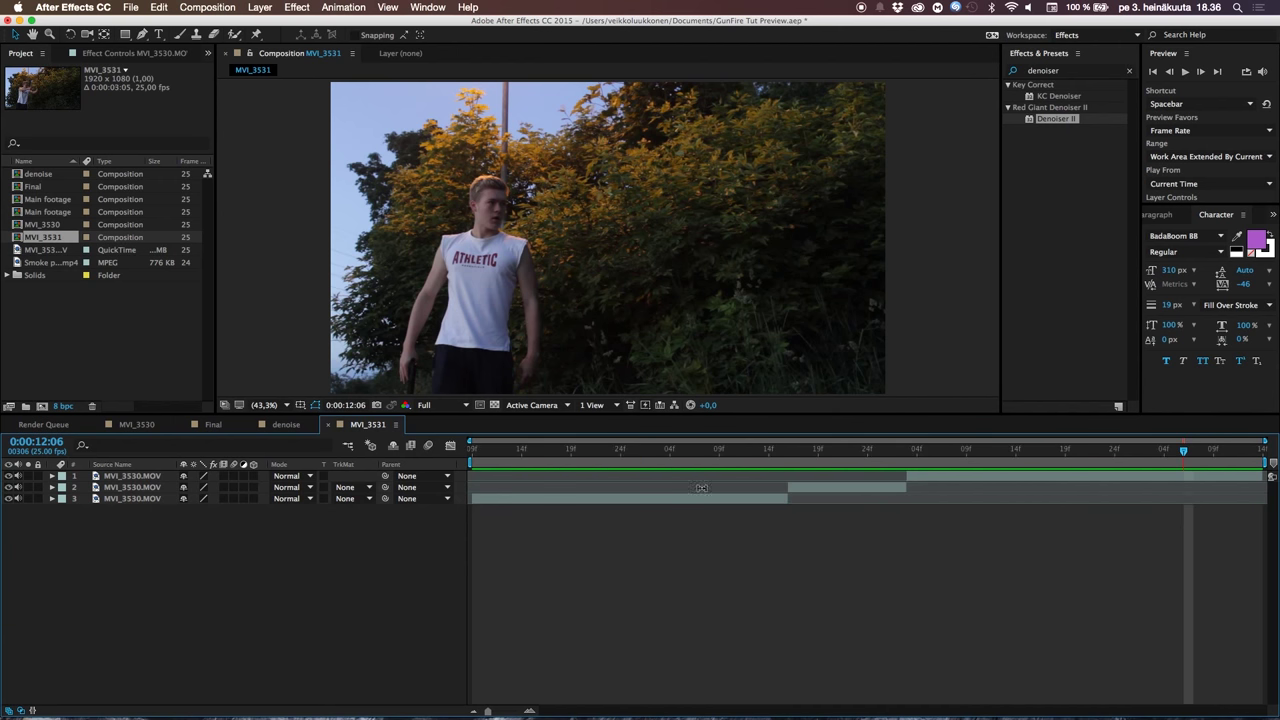
# Preview the trimmed composition from its start and place the current time at 0:00:10:15, just before the first cut
pyautogui.click(474, 451)
pyautogui.press('space')
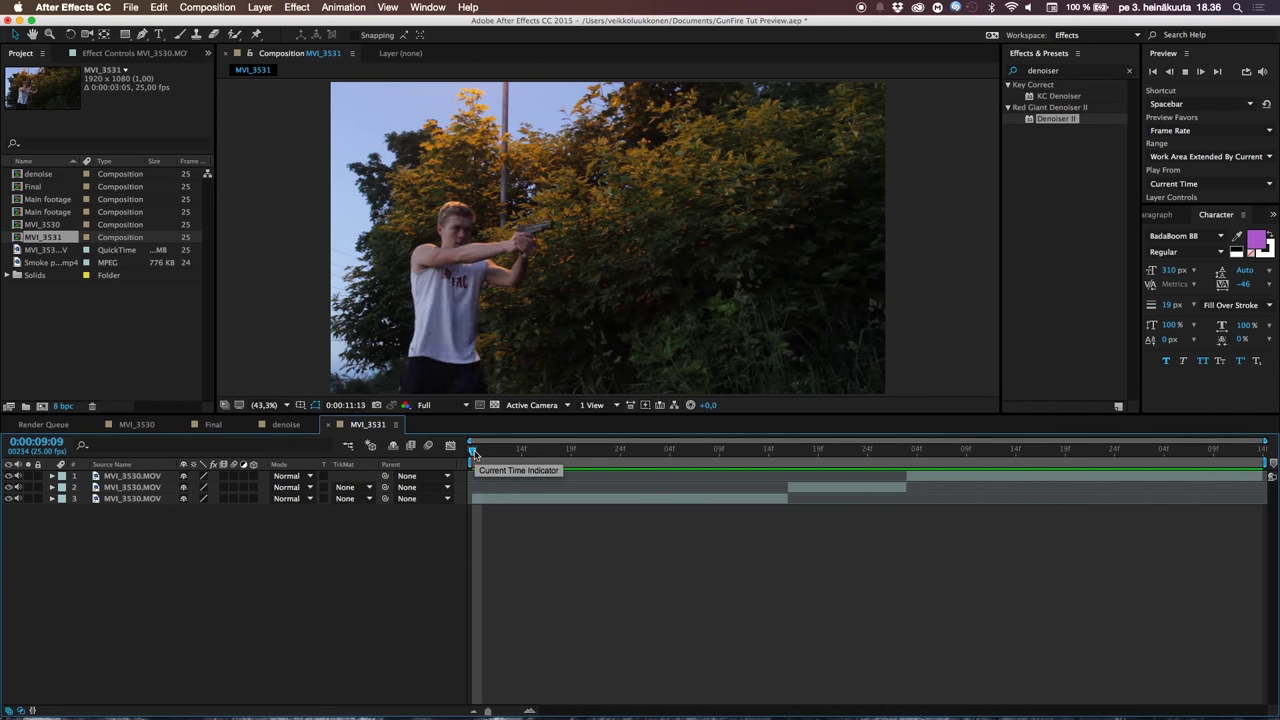
pyautogui.moveTo(797, 452)
pyautogui.mouseDown()
pyautogui.moveTo(748, 460)
pyautogui.moveTo(779, 452)
pyautogui.mouseUp()
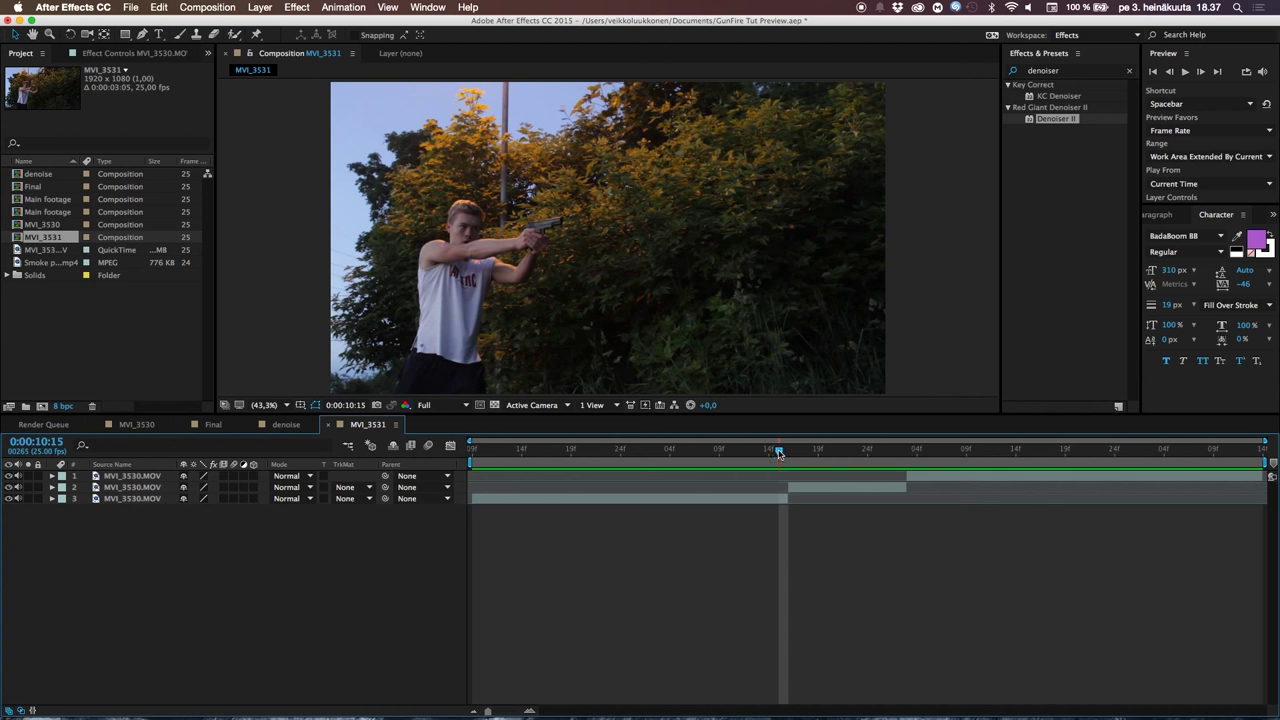
# Pre-compose the three MVI_3530.MOV layers into a new composition named Main footage, moving all attributes into it
pyautogui.click(137, 360)
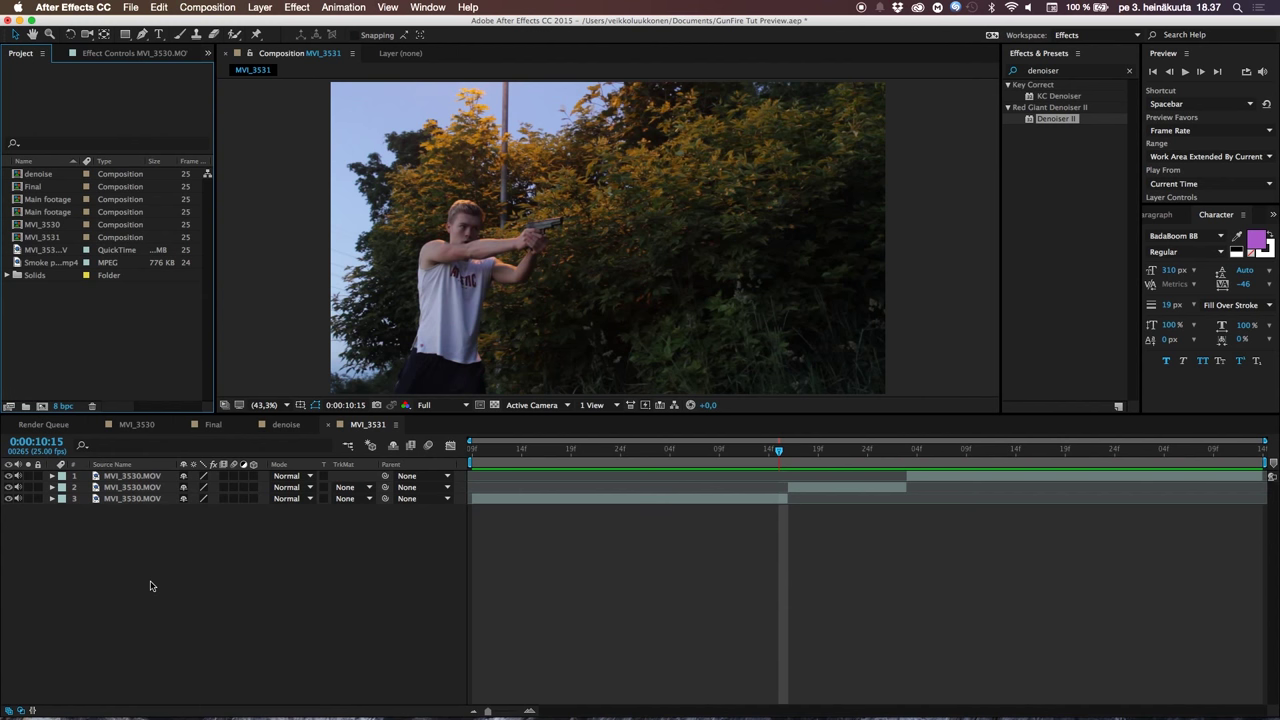
pyautogui.moveTo(150, 586); pyautogui.dragTo(146, 472)
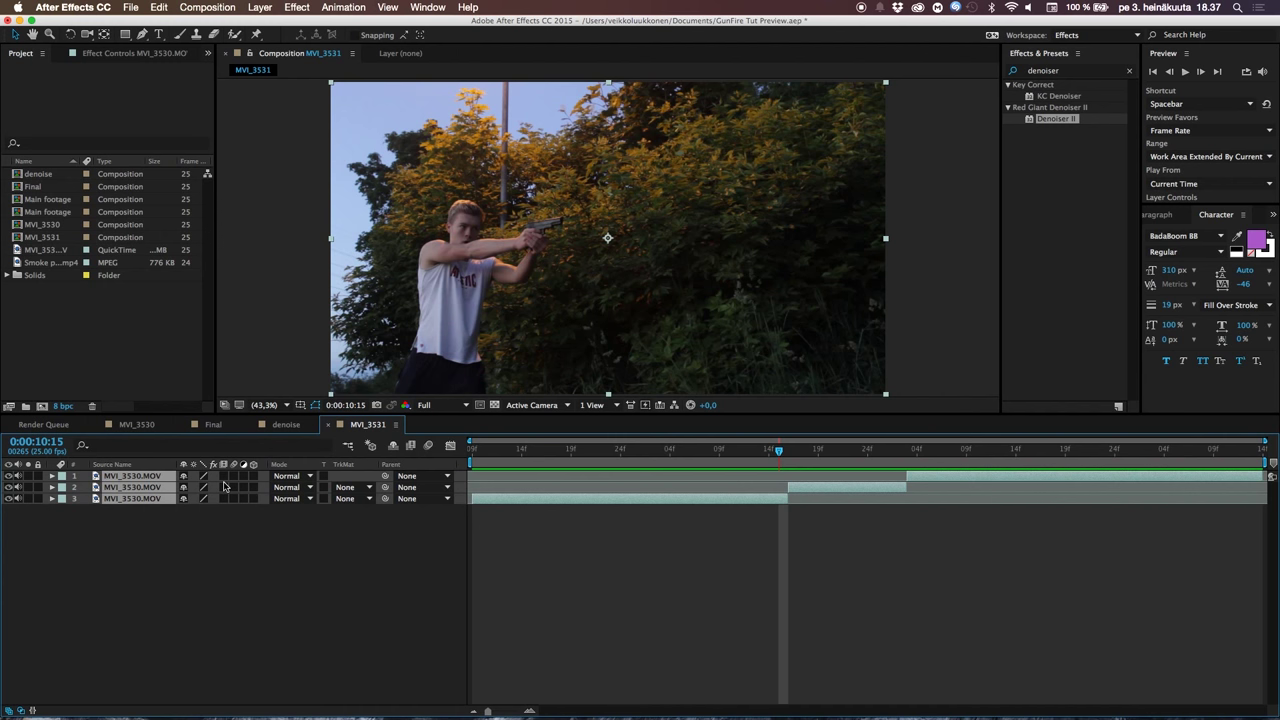
pyautogui.press('super+shift+c')
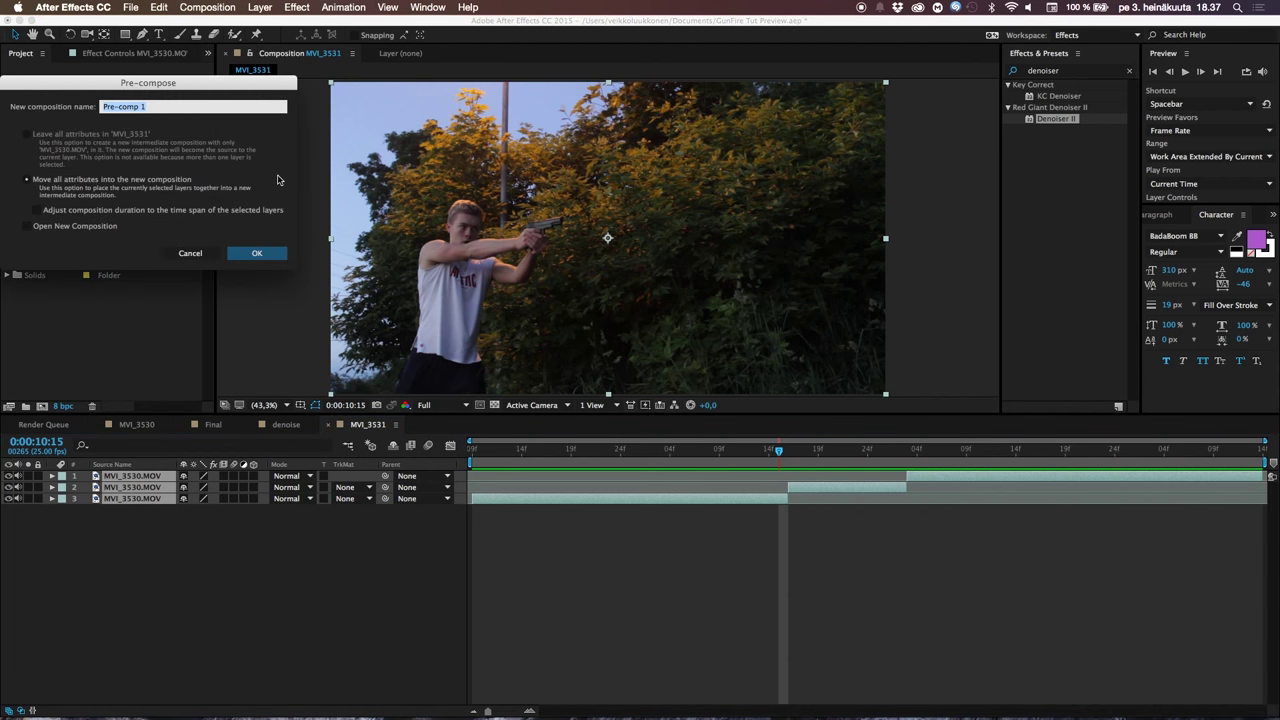
pyautogui.write('Main footage')
pyautogui.press('Return')
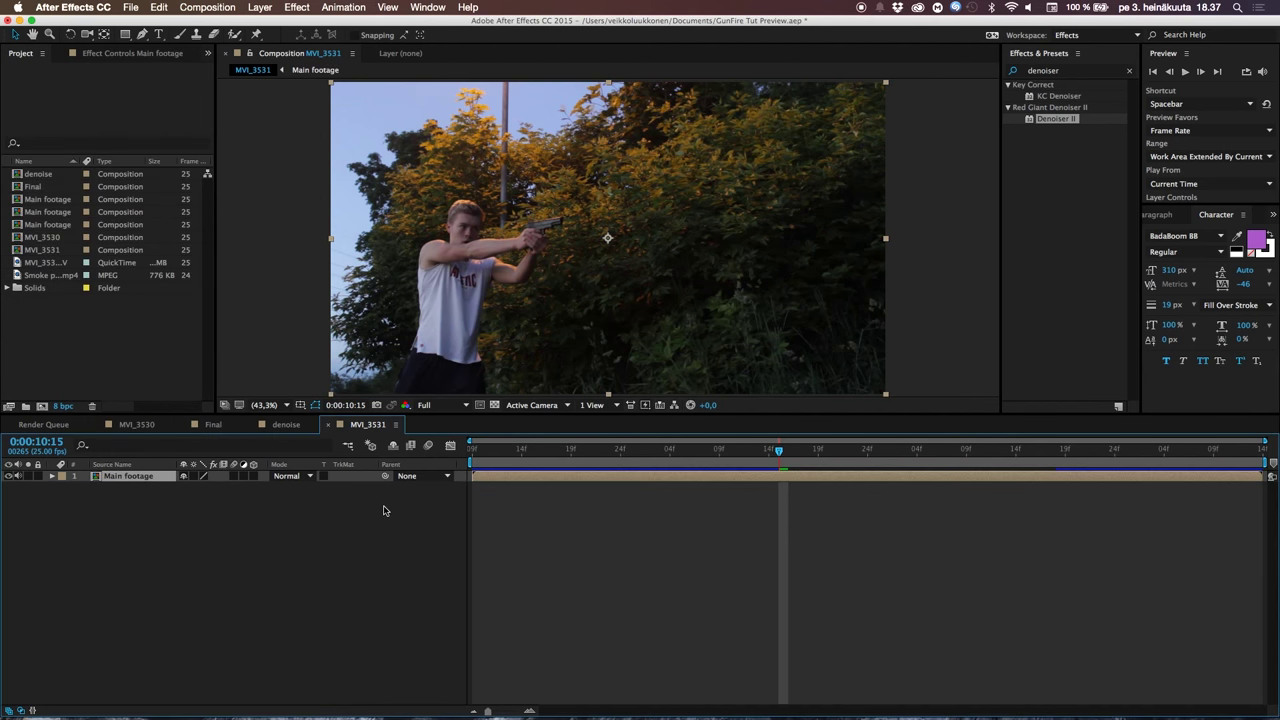
pyautogui.click(266, 527)
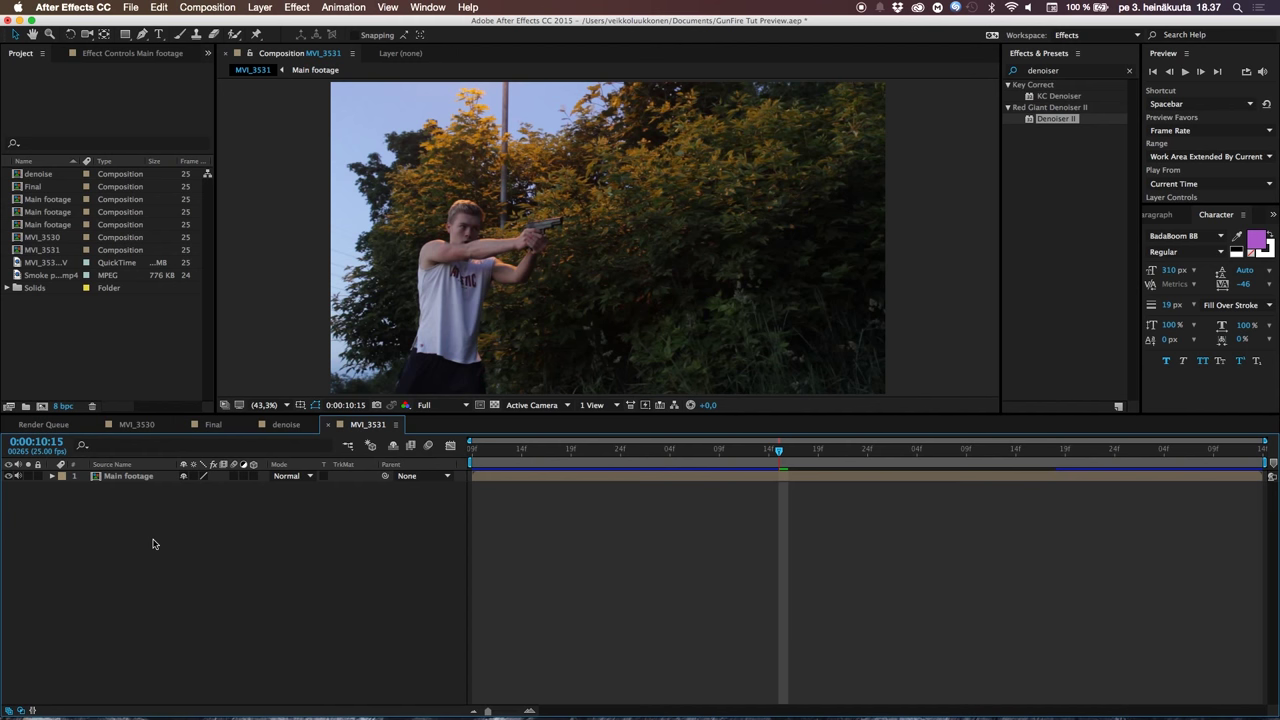
# Create a 1920 x 1080 px solid named flare 1 with the black colour 000000
pyautogui.press('super+y')
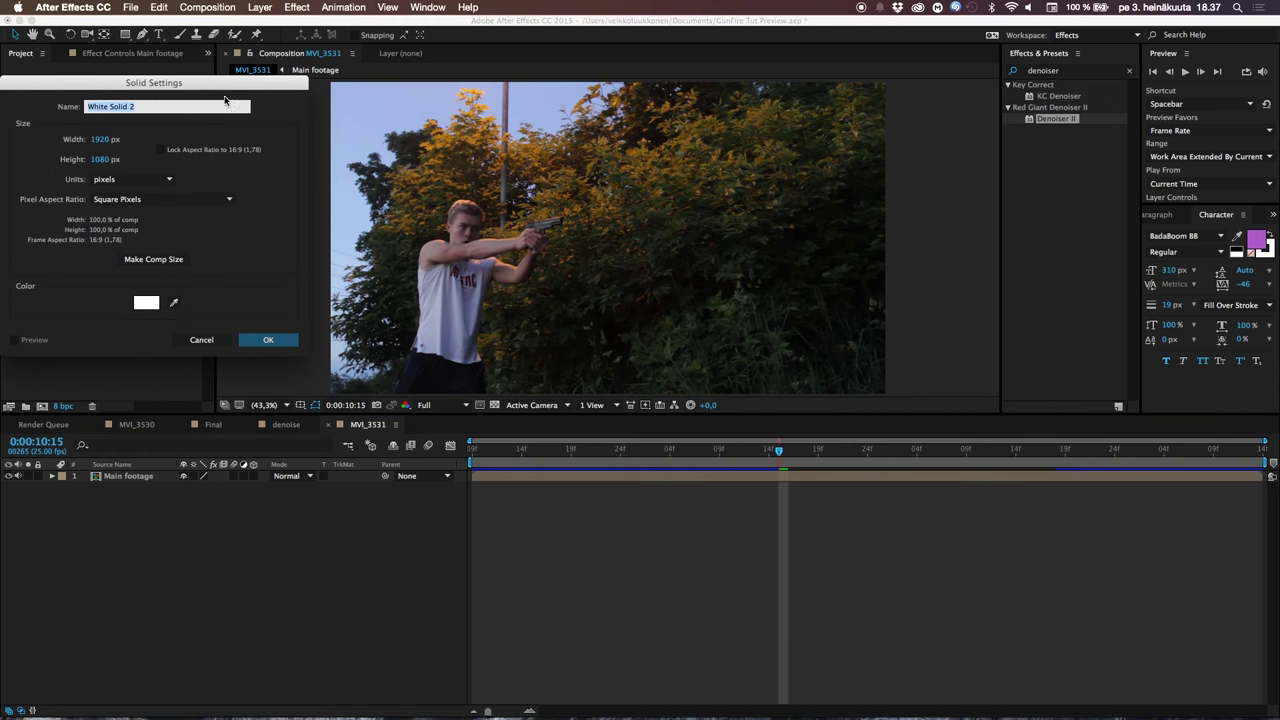
pyautogui.moveTo(226, 84); pyautogui.dragTo(524, 216)
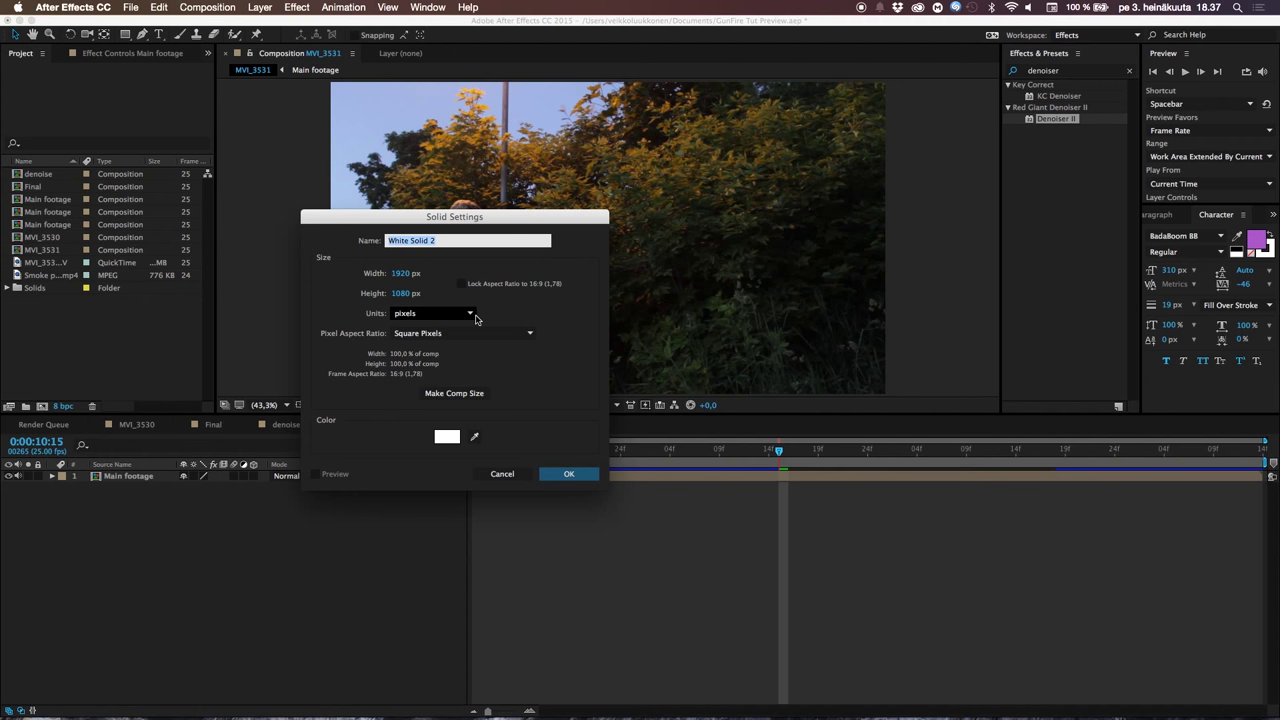
pyautogui.write('flare 1')
pyautogui.click(447, 436)
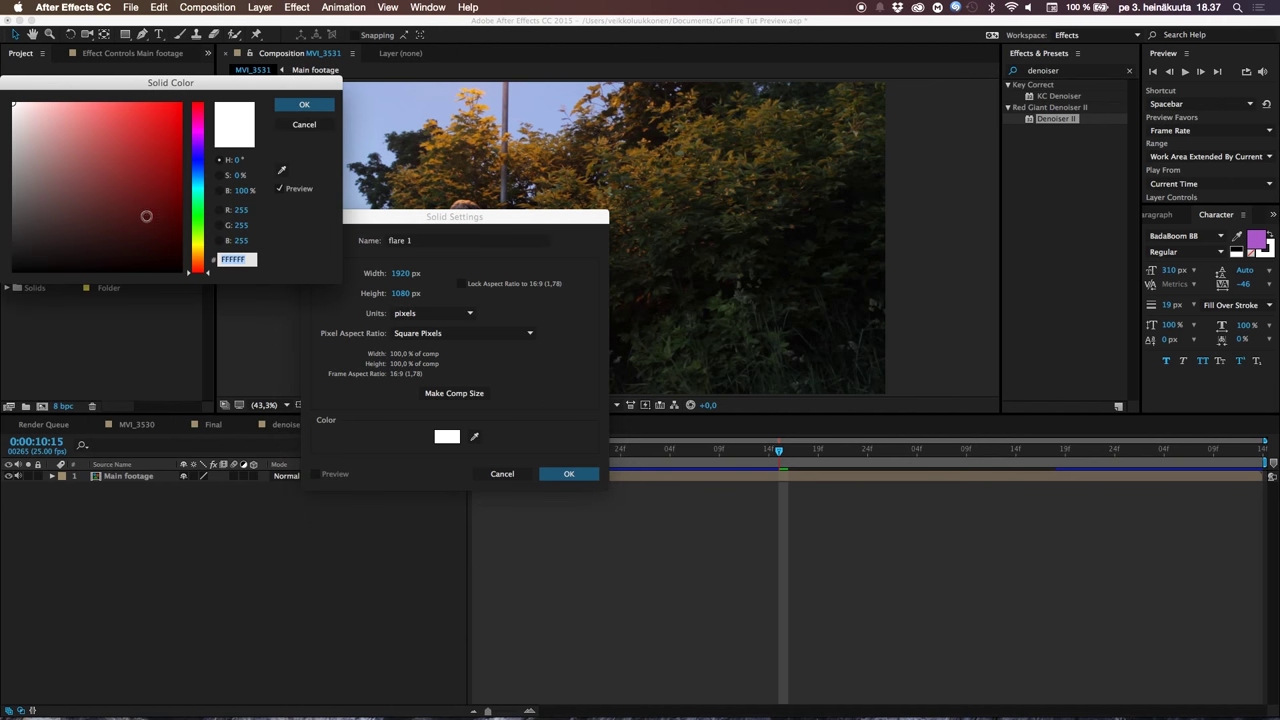
pyautogui.write('000000')
pyautogui.click(304, 104)
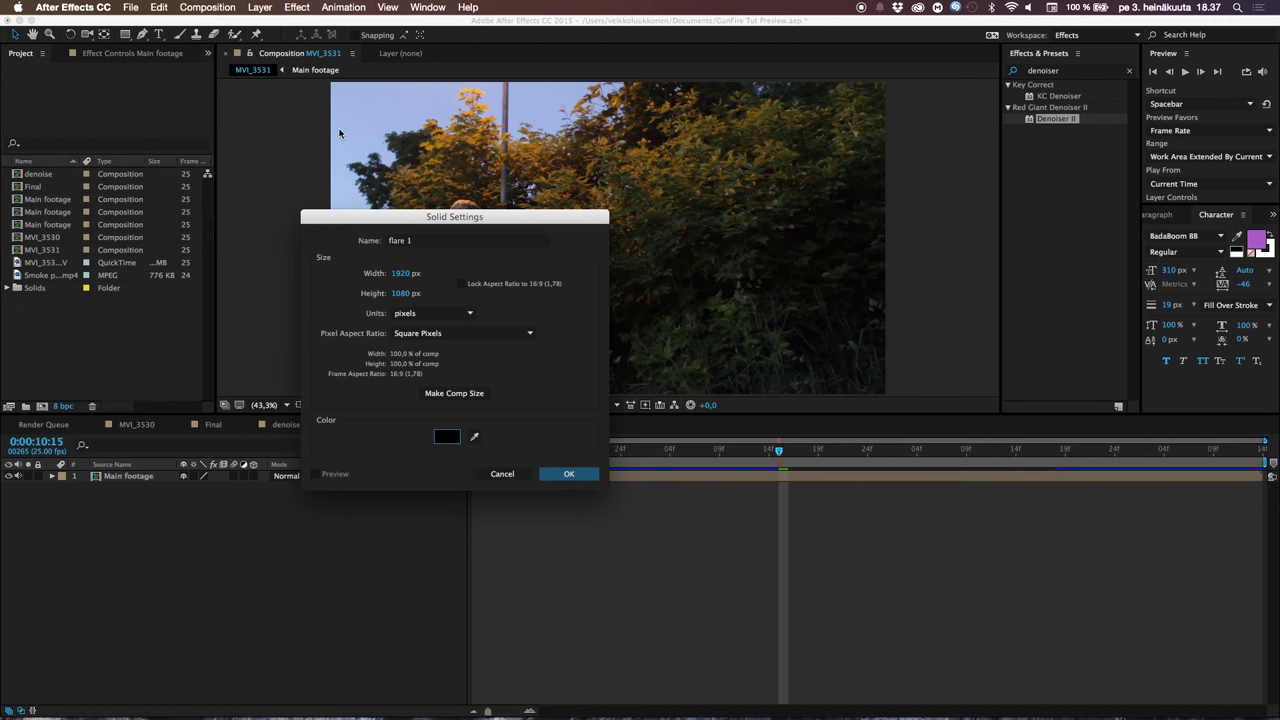
pyautogui.click(569, 473)
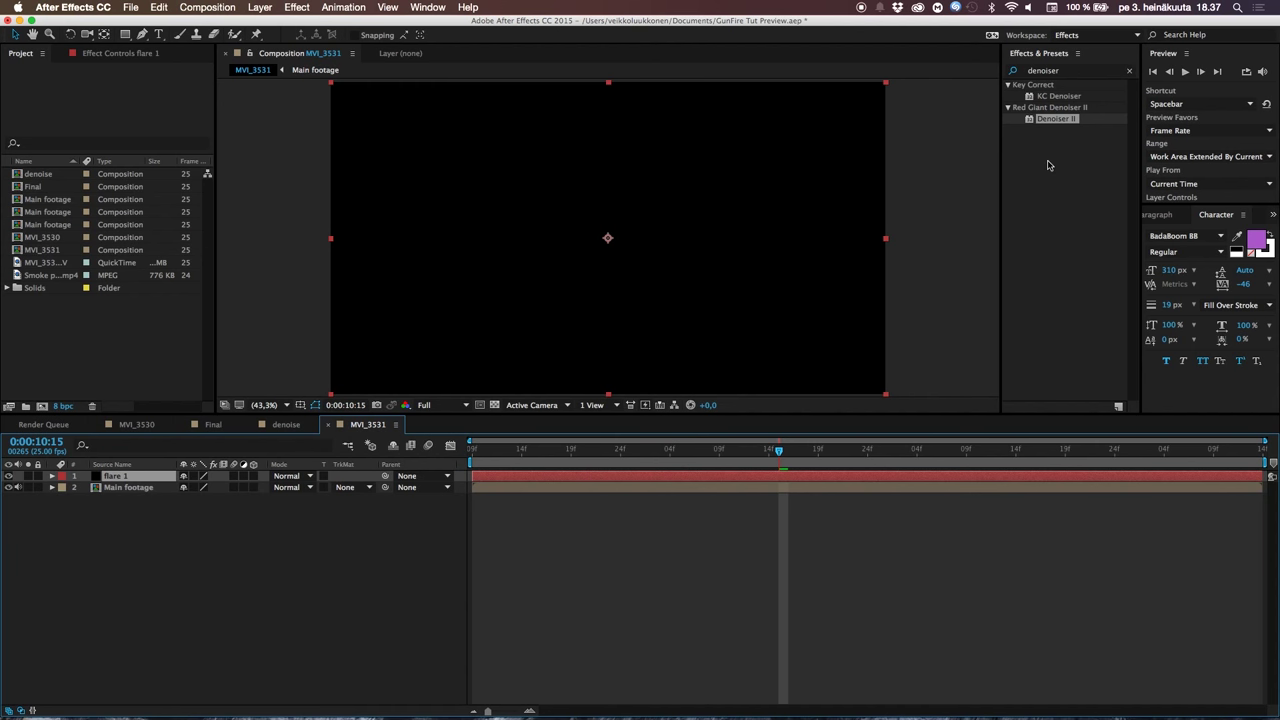
# Search the effects for "fractal" and apply Fractal Noise to the flare 1 layer
pyautogui.click(1129, 70)
pyautogui.click(1081, 74)
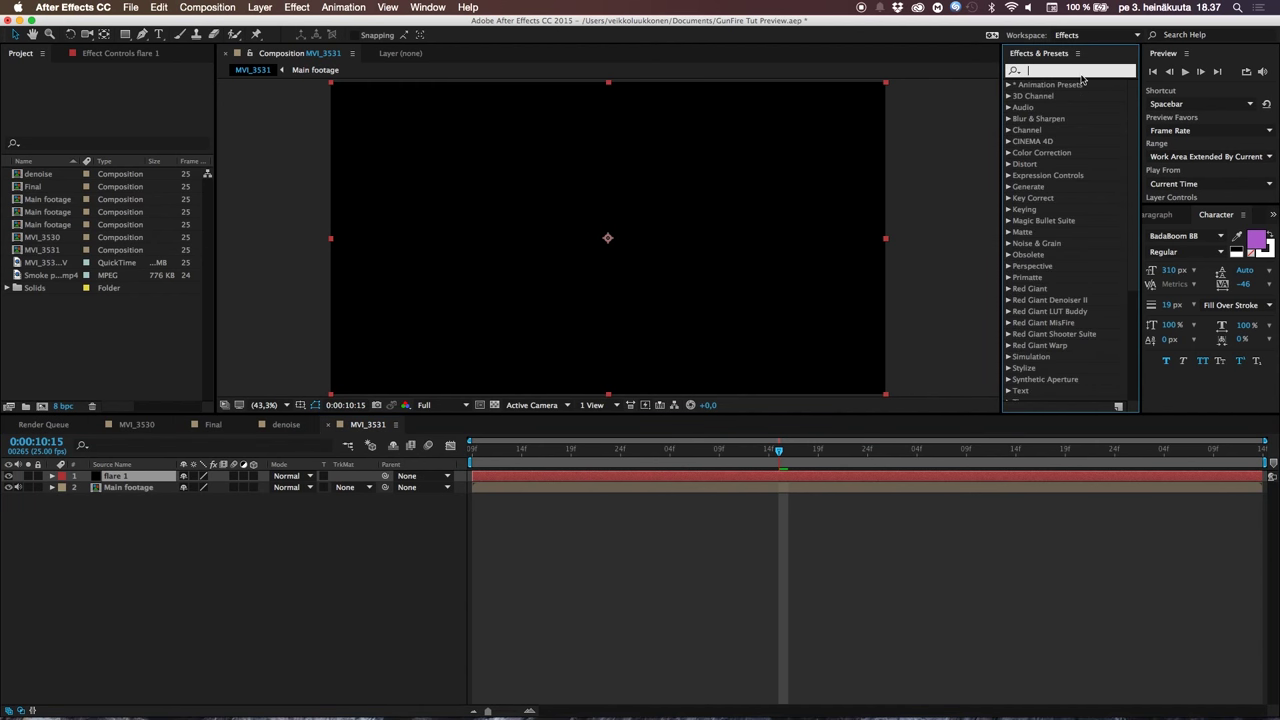
pyautogui.write('fr')
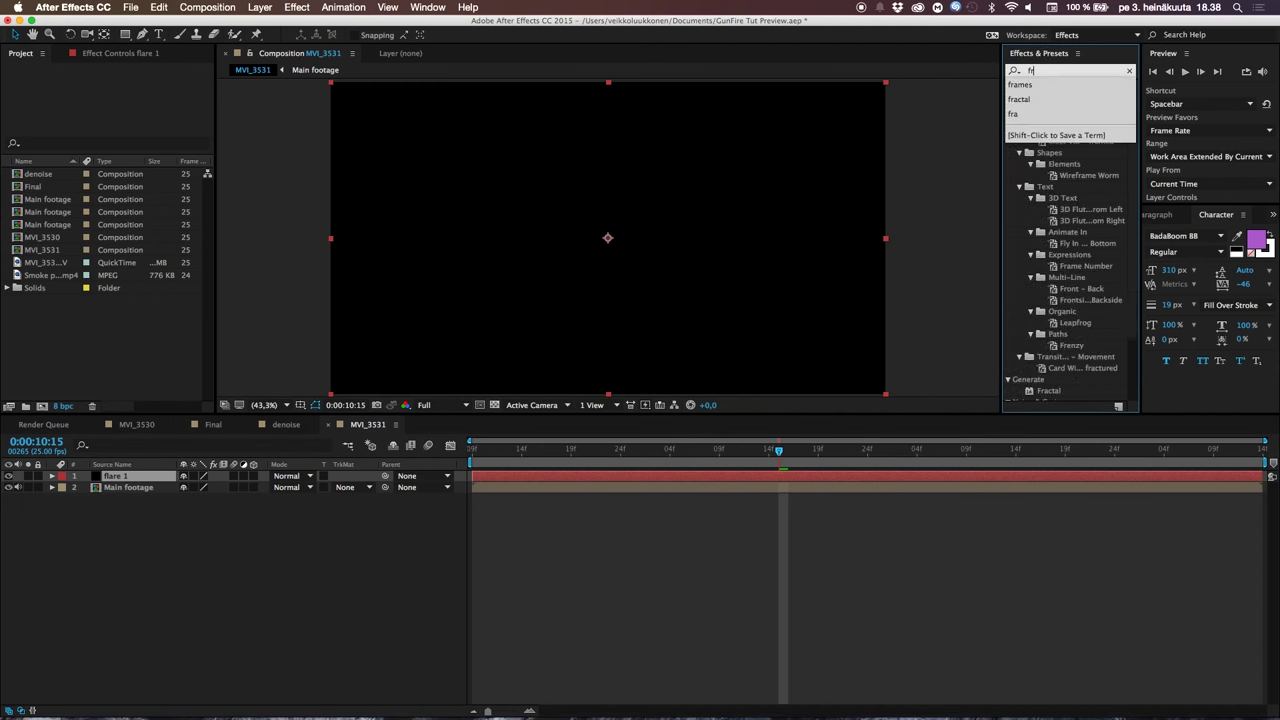
pyautogui.write('actal')
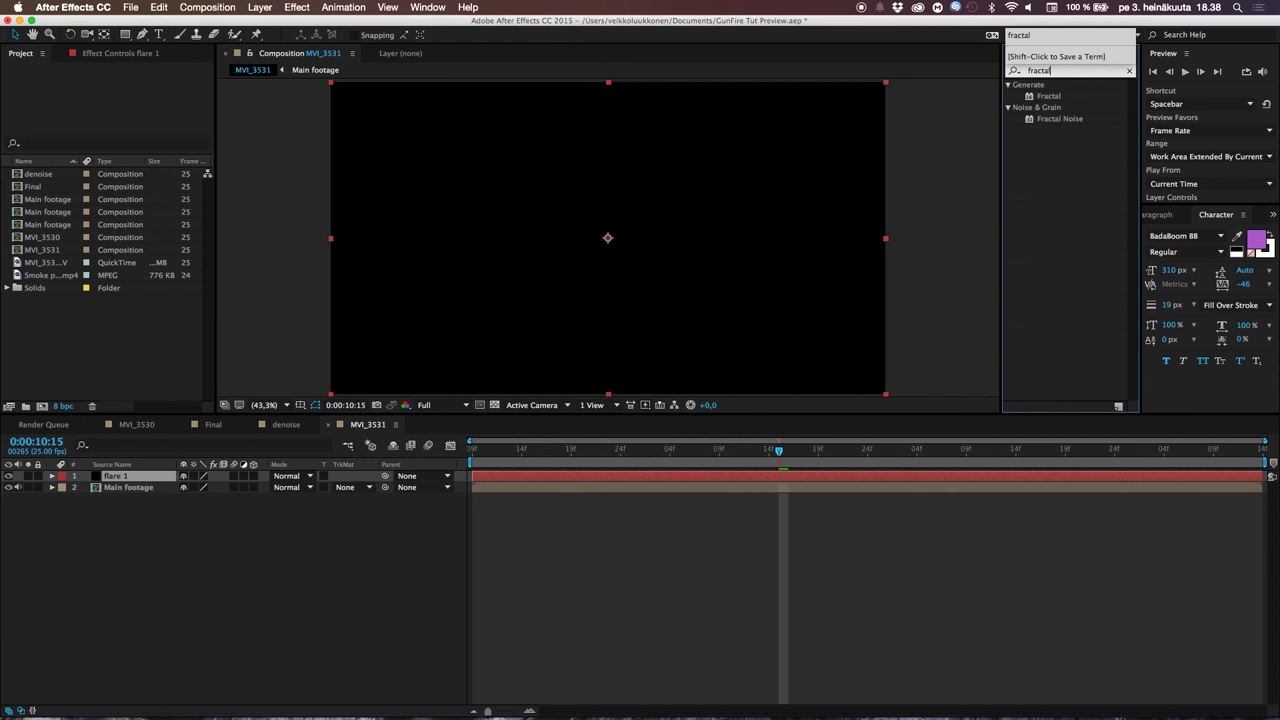
pyautogui.click(1062, 119)
pyautogui.moveTo(1063, 121); pyautogui.dragTo(603, 478)
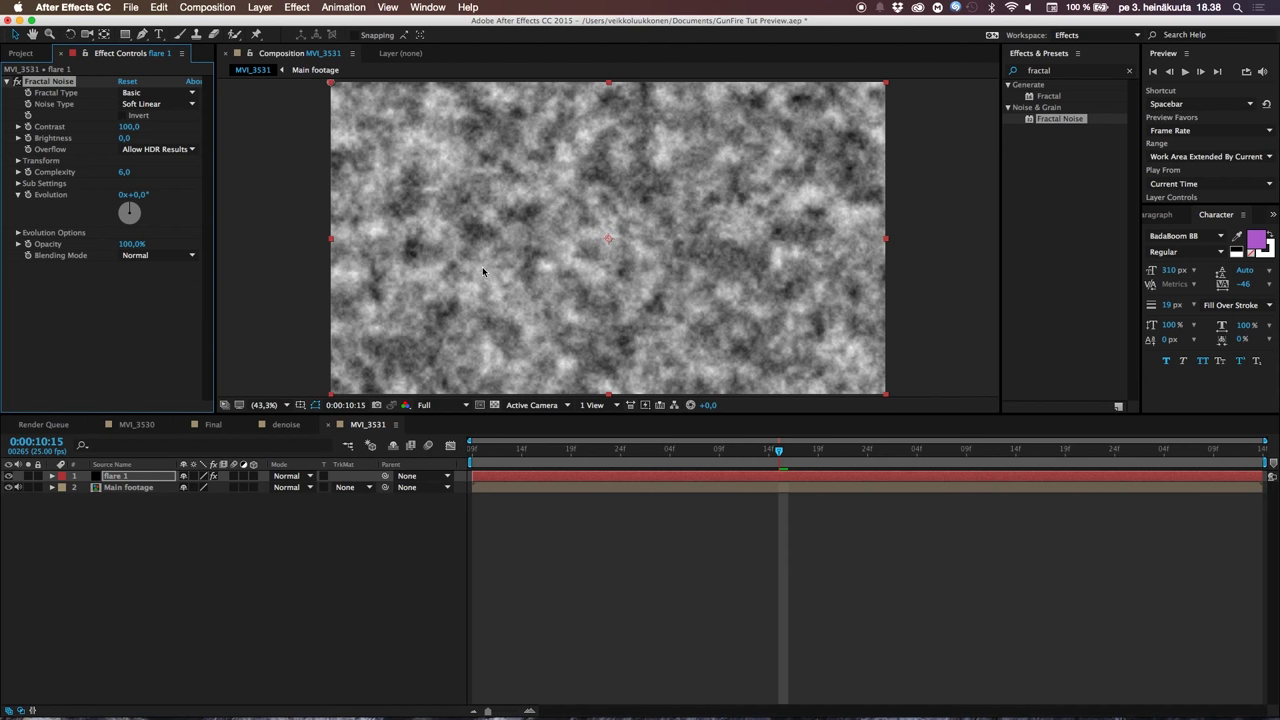
# Set the Fractal Noise contrast to 1000, brightness to -60 and complexity to 13
pyautogui.click(129, 127)
pyautogui.write('1000')
pyautogui.press('Tab')
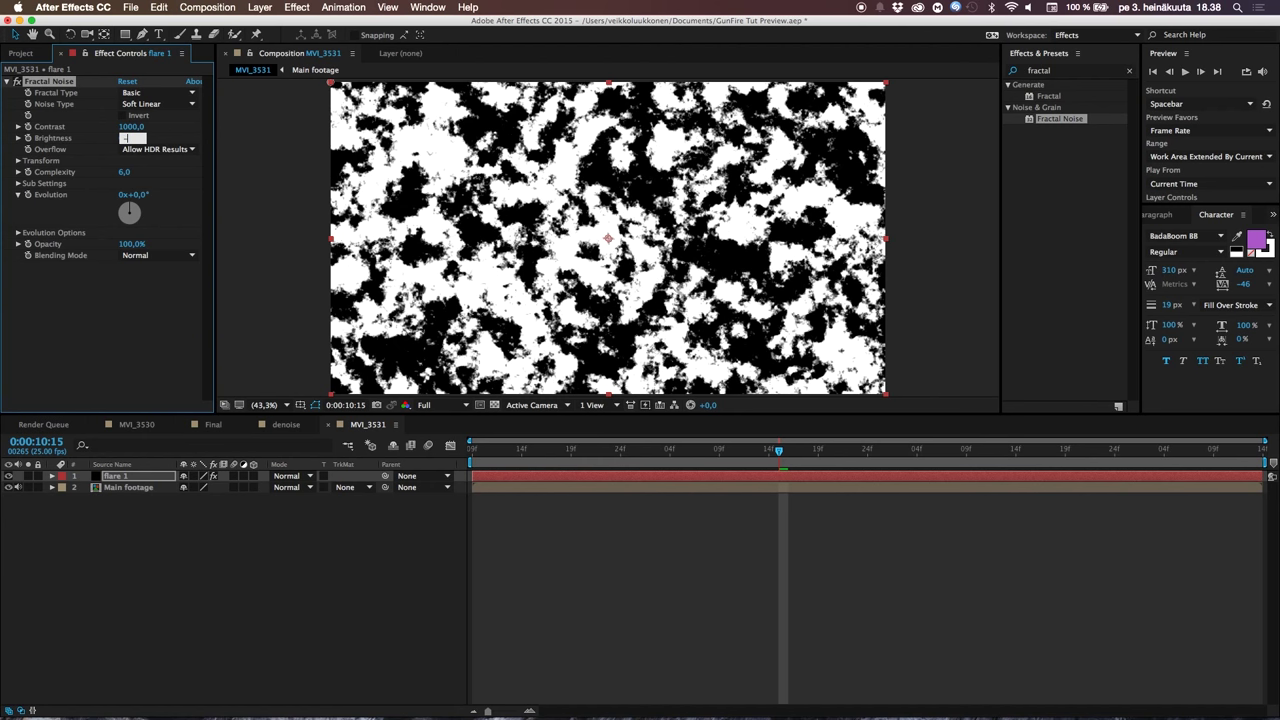
pyautogui.press('Return')
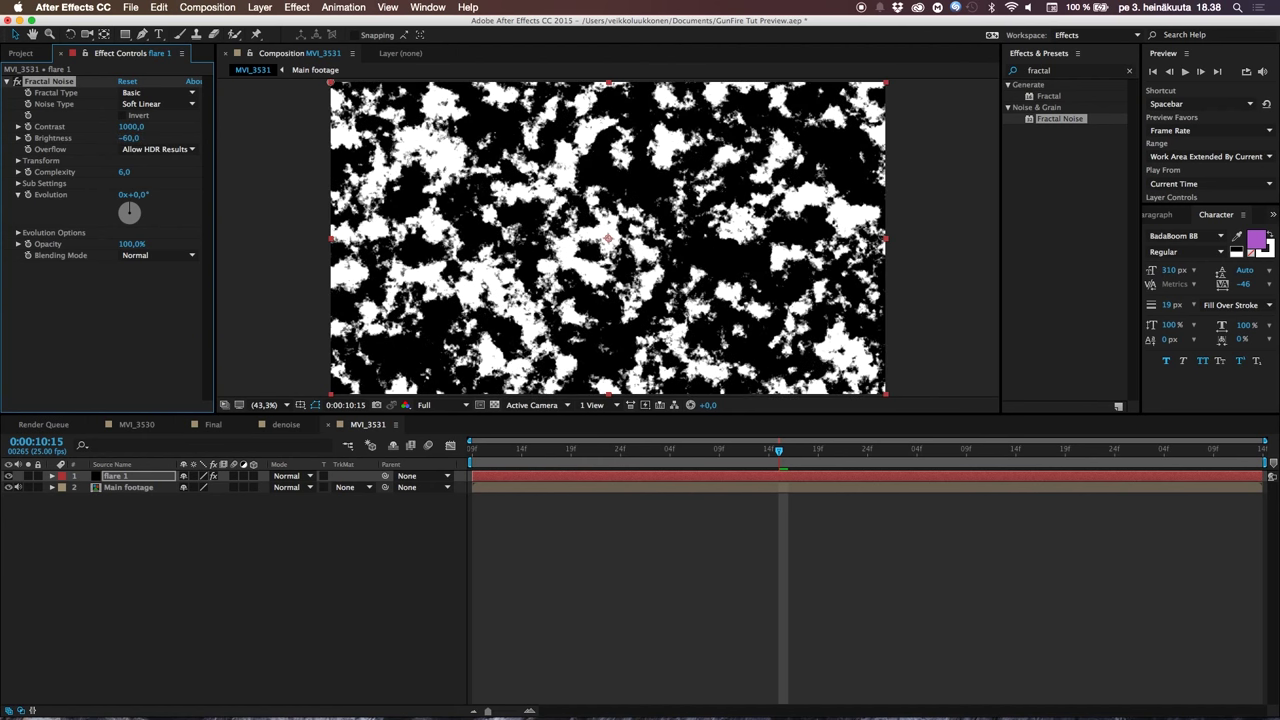
pyautogui.click(125, 172)
pyautogui.press('Return')
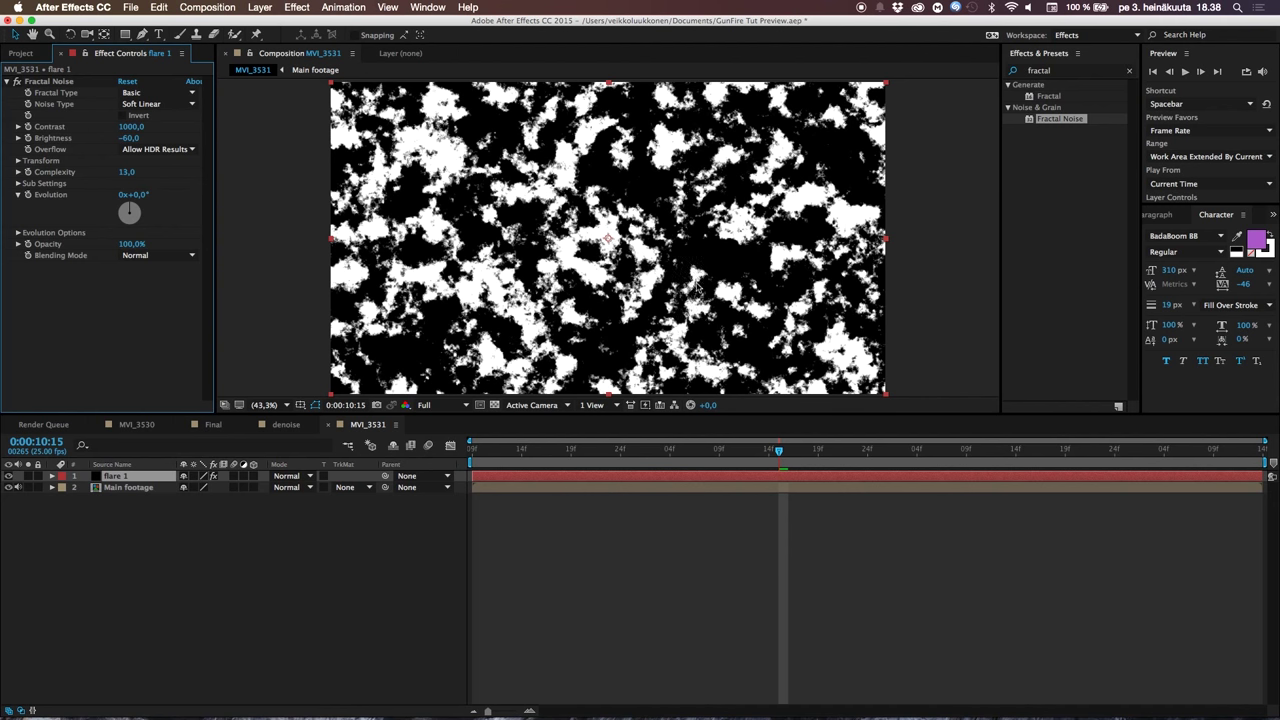
# Set the Fractal Noise scale to 407 and its Offset Turbulence to -301.2, 92.3, bringing an isolated white patch near the centre
pyautogui.click(18, 161)
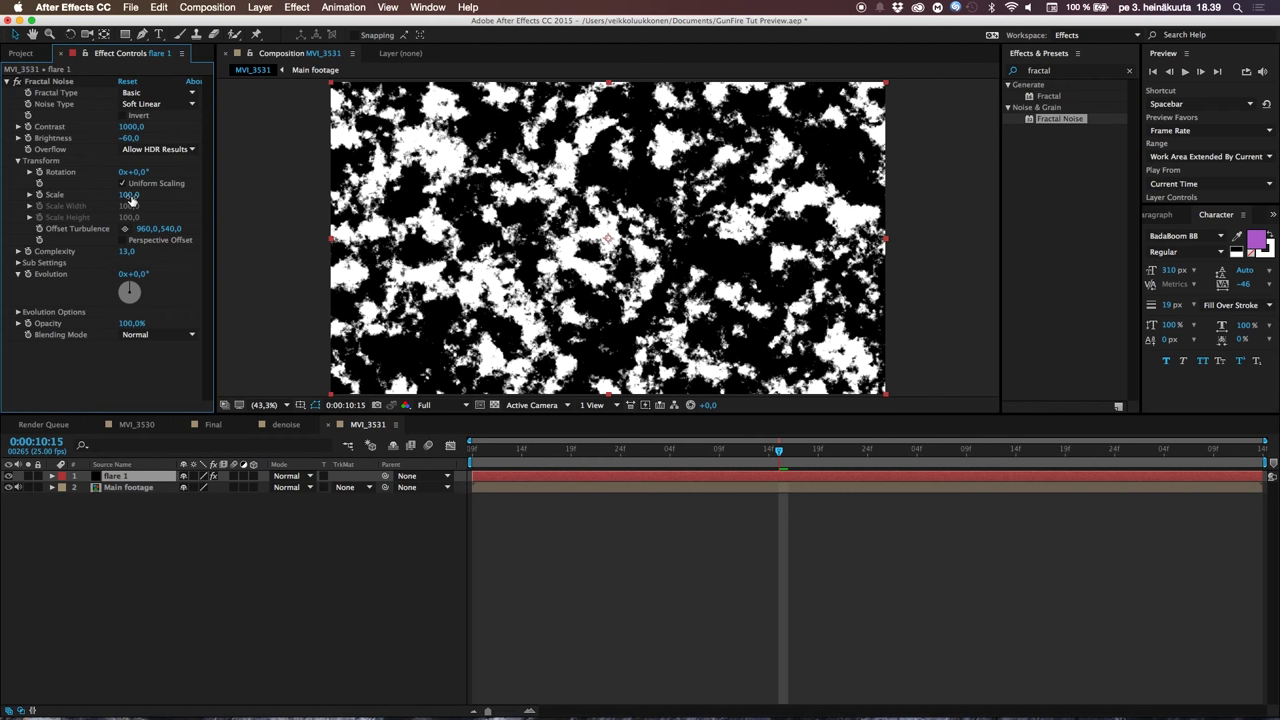
pyautogui.click(29, 194)
pyautogui.moveTo(129, 194); pyautogui.dragTo(240, 189)
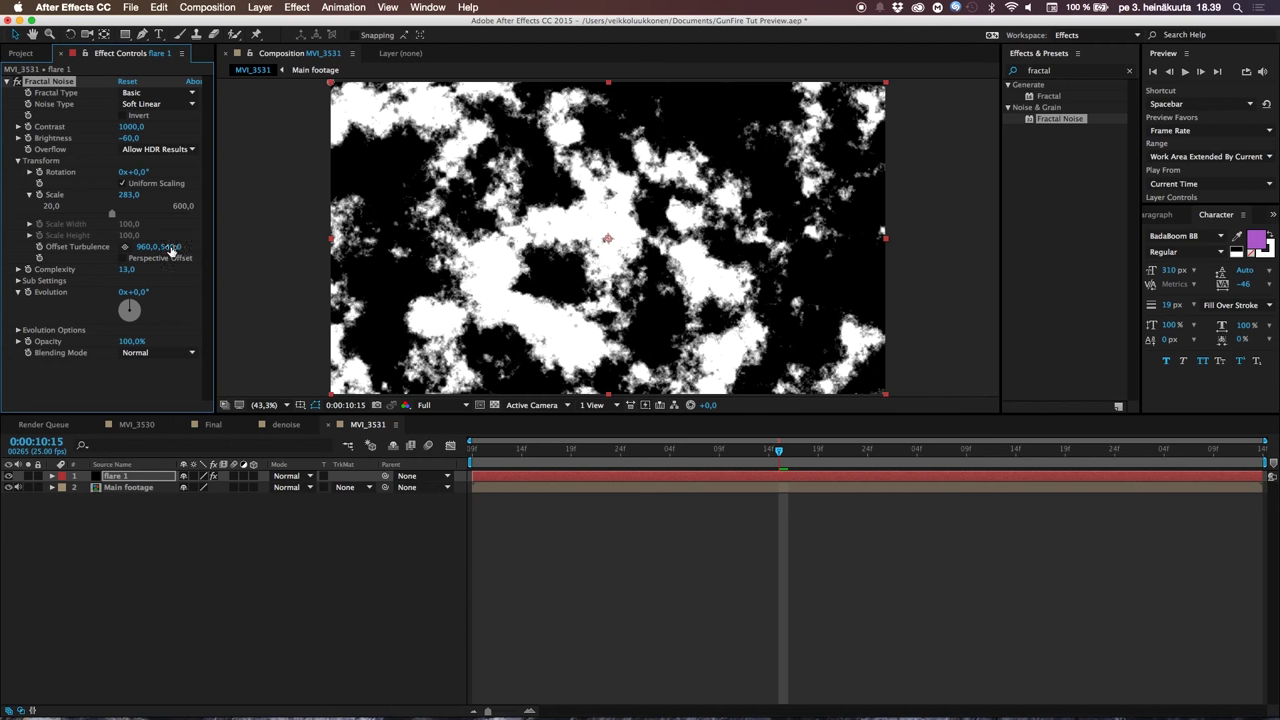
pyautogui.moveTo(145, 246); pyautogui.dragTo(80, 246)
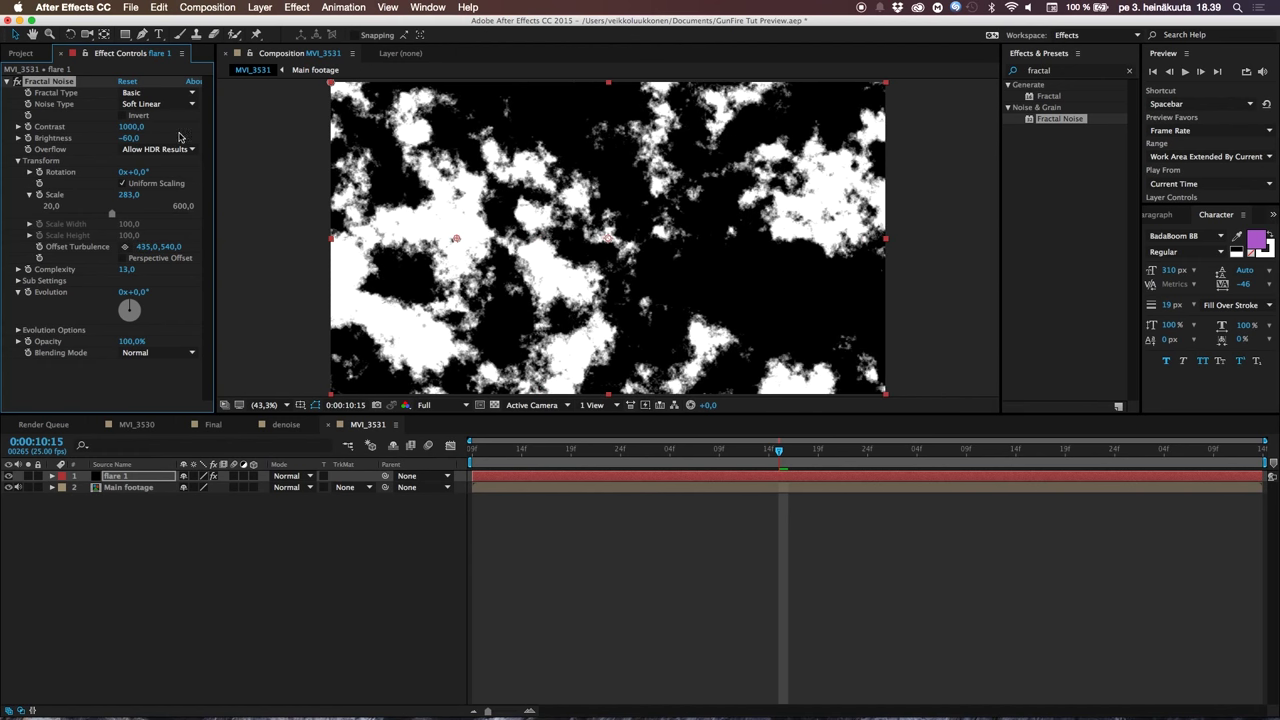
pyautogui.moveTo(130, 195); pyautogui.dragTo(207, 189)
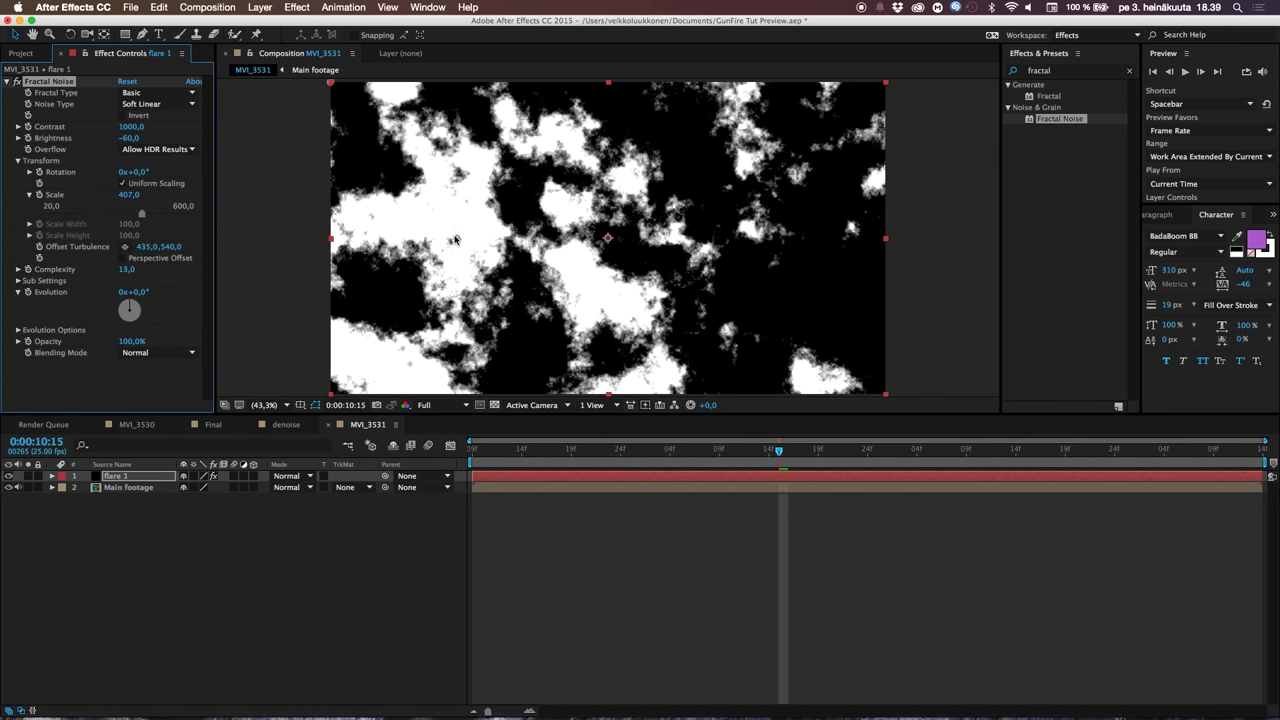
pyautogui.moveTo(456, 238); pyautogui.dragTo(243, 108)
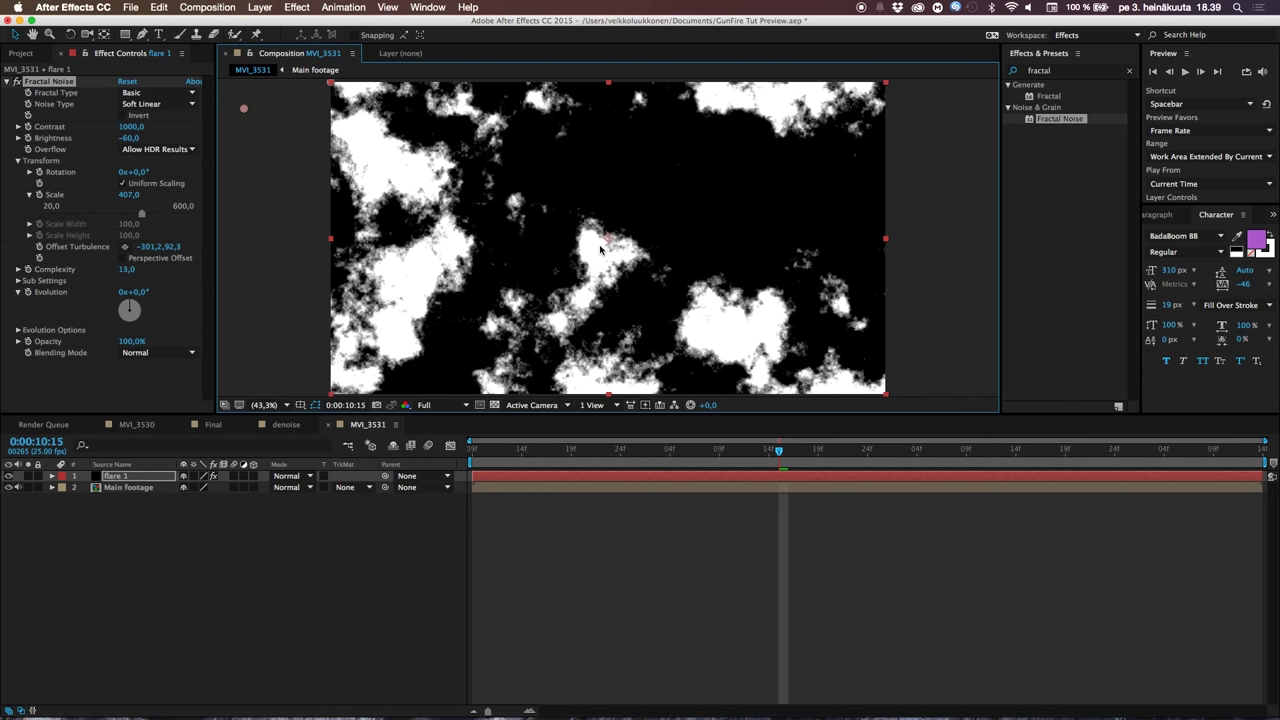
# Draw a closed seven-point Pen mask on flare 1 around the white noise patch in front of the gun
pyautogui.press('g')
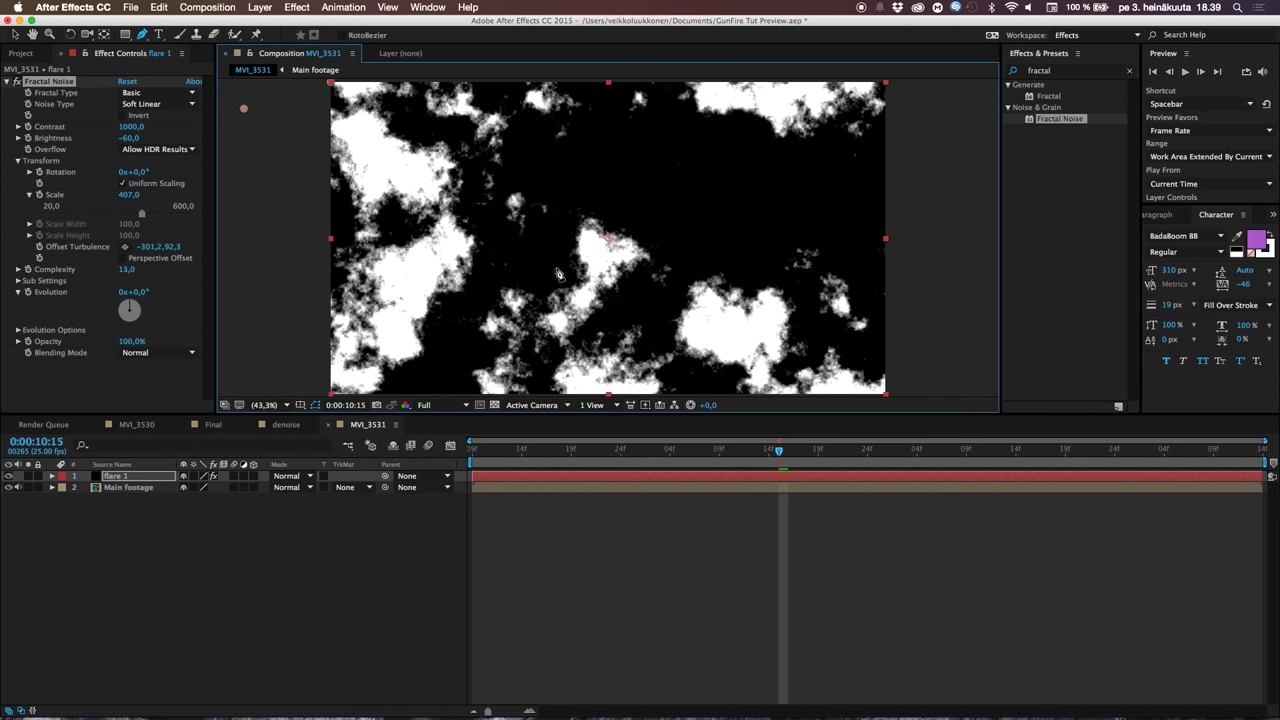
pyautogui.click(556, 268)
pyautogui.click(607, 293)
pyautogui.click(665, 272)
pyautogui.click(709, 237)
pyautogui.click(630, 211)
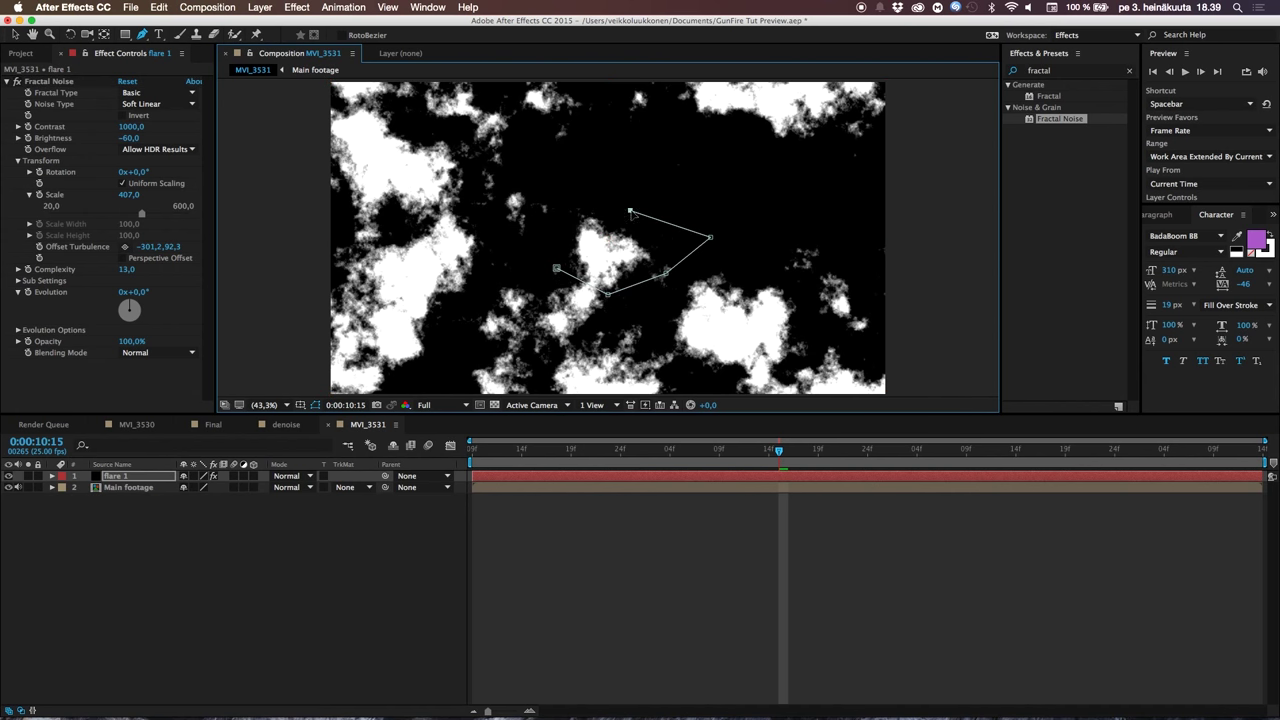
pyautogui.click(566, 190)
pyautogui.click(537, 253)
pyautogui.click(556, 268)
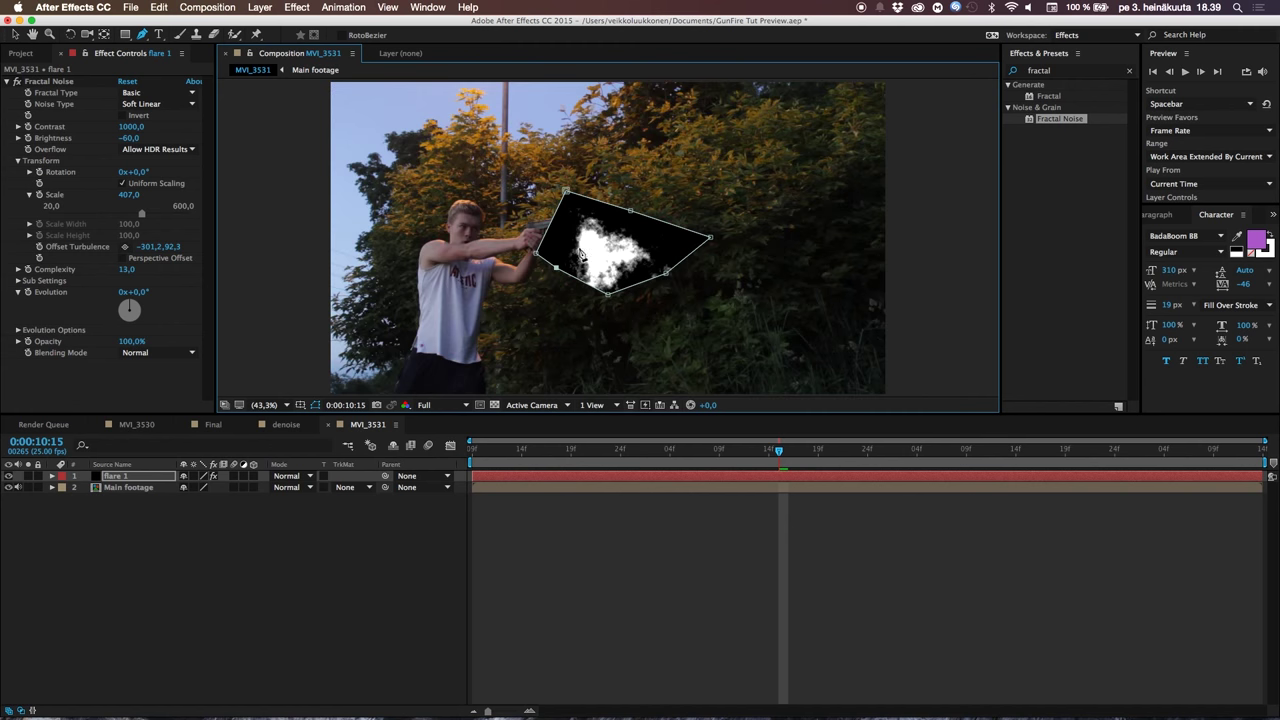
pyautogui.press('v')
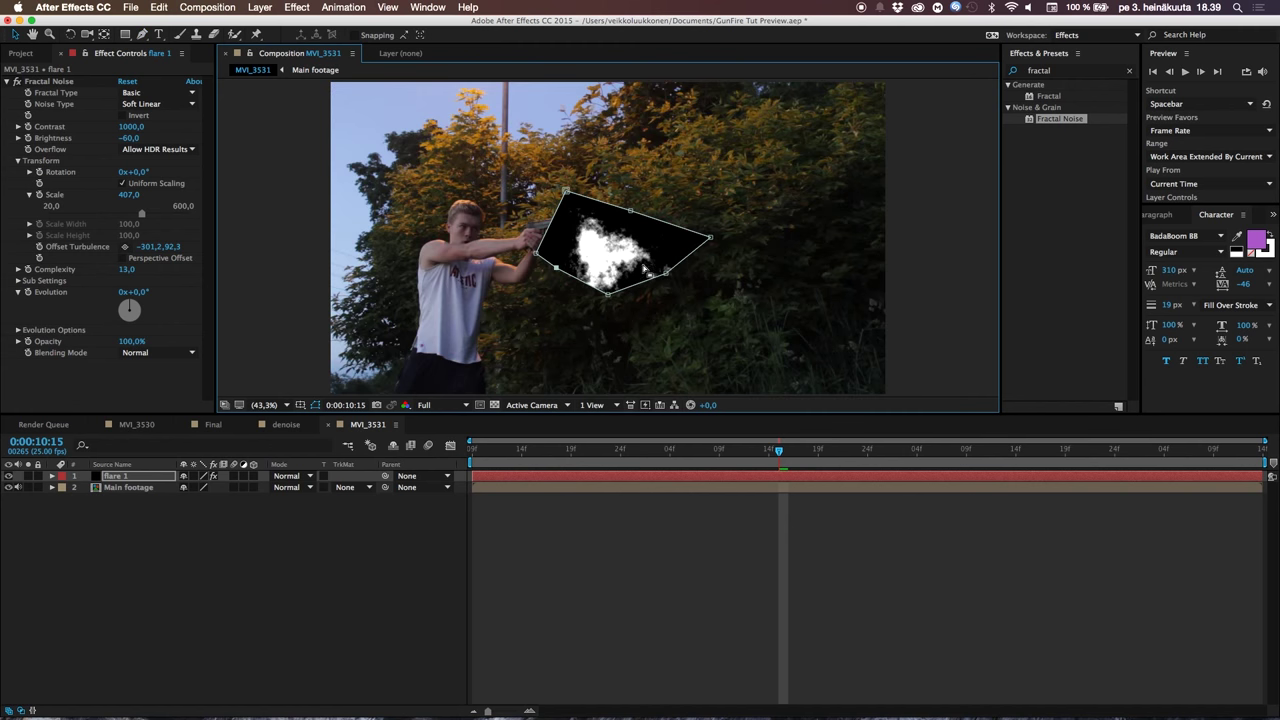
# Hide the mask outline in the viewer and move the flare 1 layer slightly up, level with the gun's muzzle
pyautogui.click(129, 512)
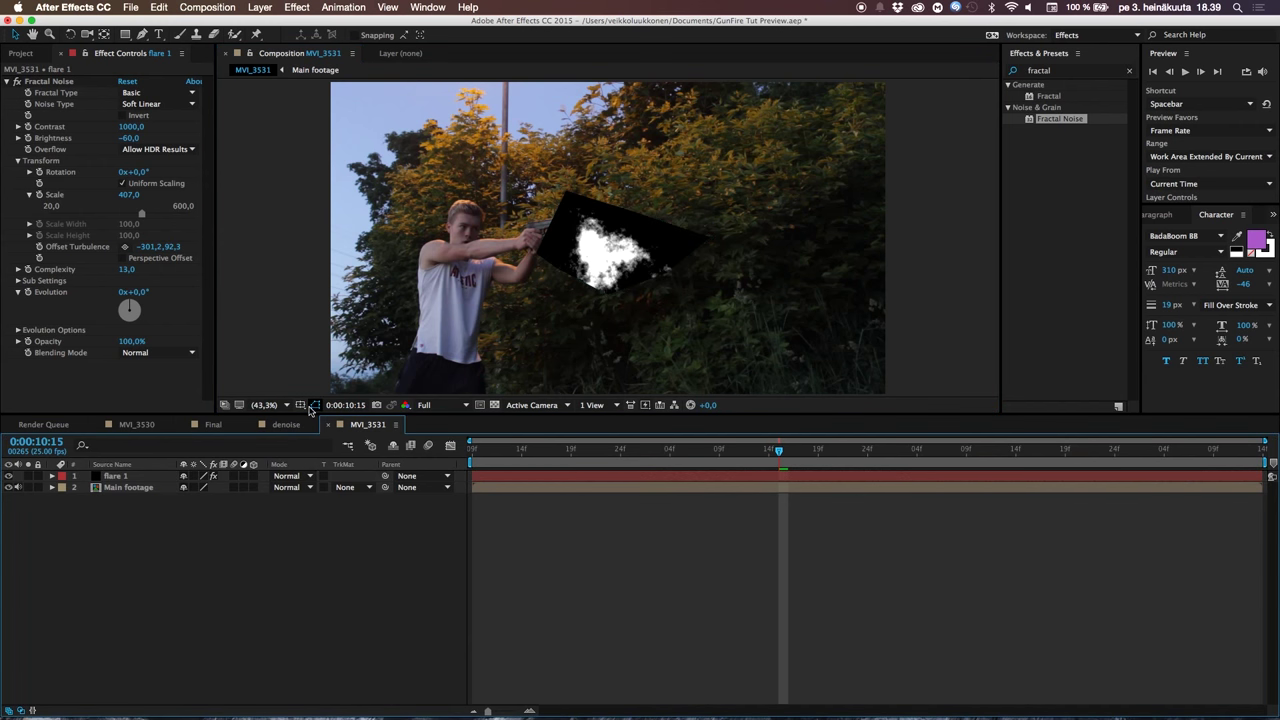
pyautogui.click(116, 476)
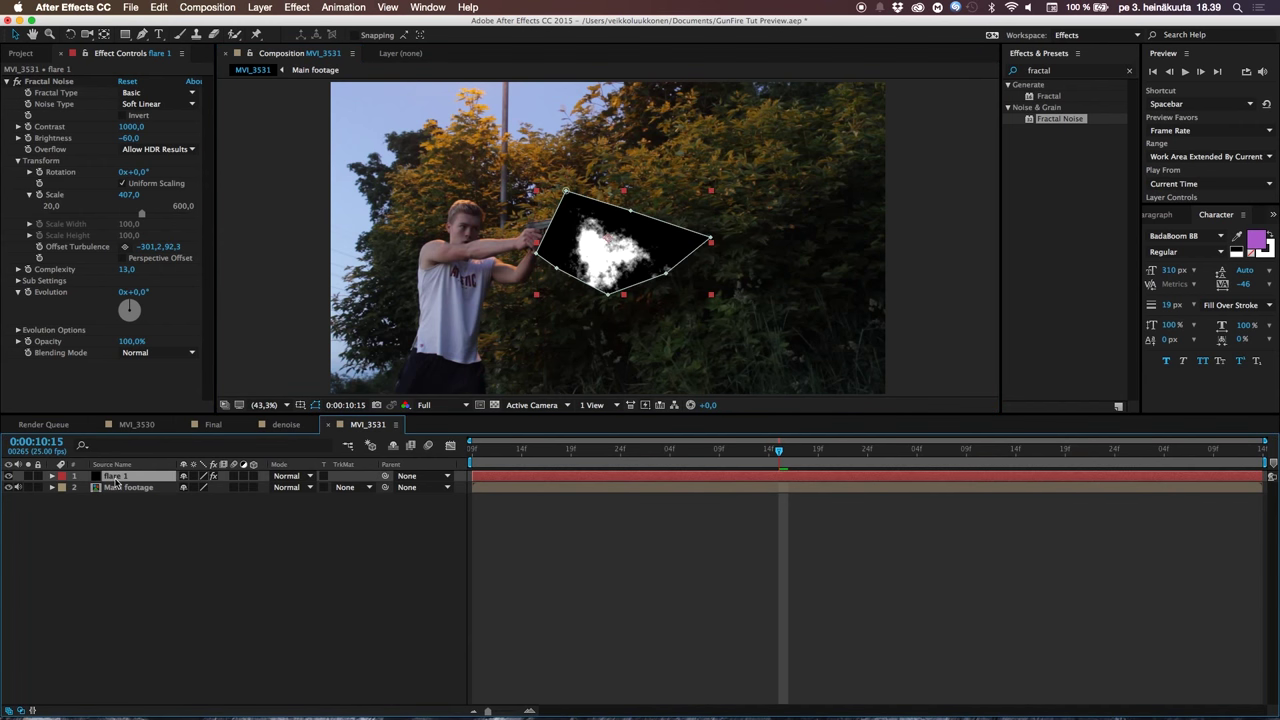
pyautogui.click(314, 406)
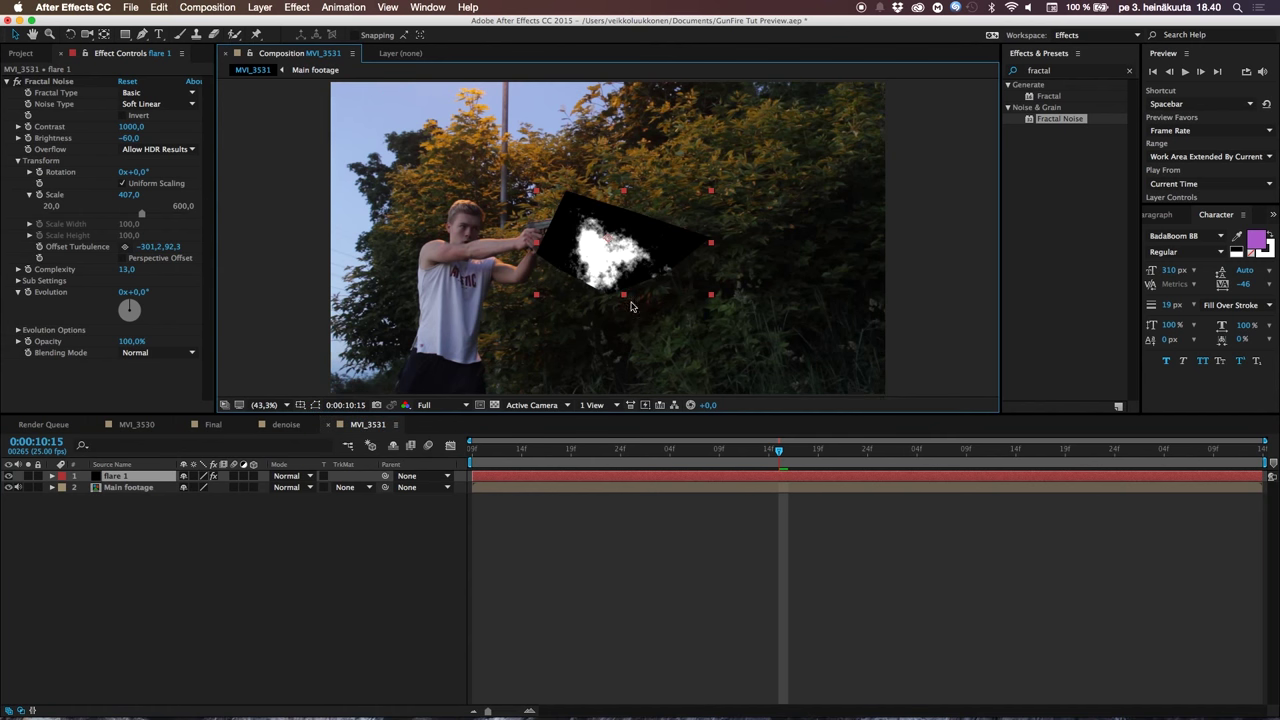
pyautogui.moveTo(636, 249); pyautogui.dragTo(638, 221)
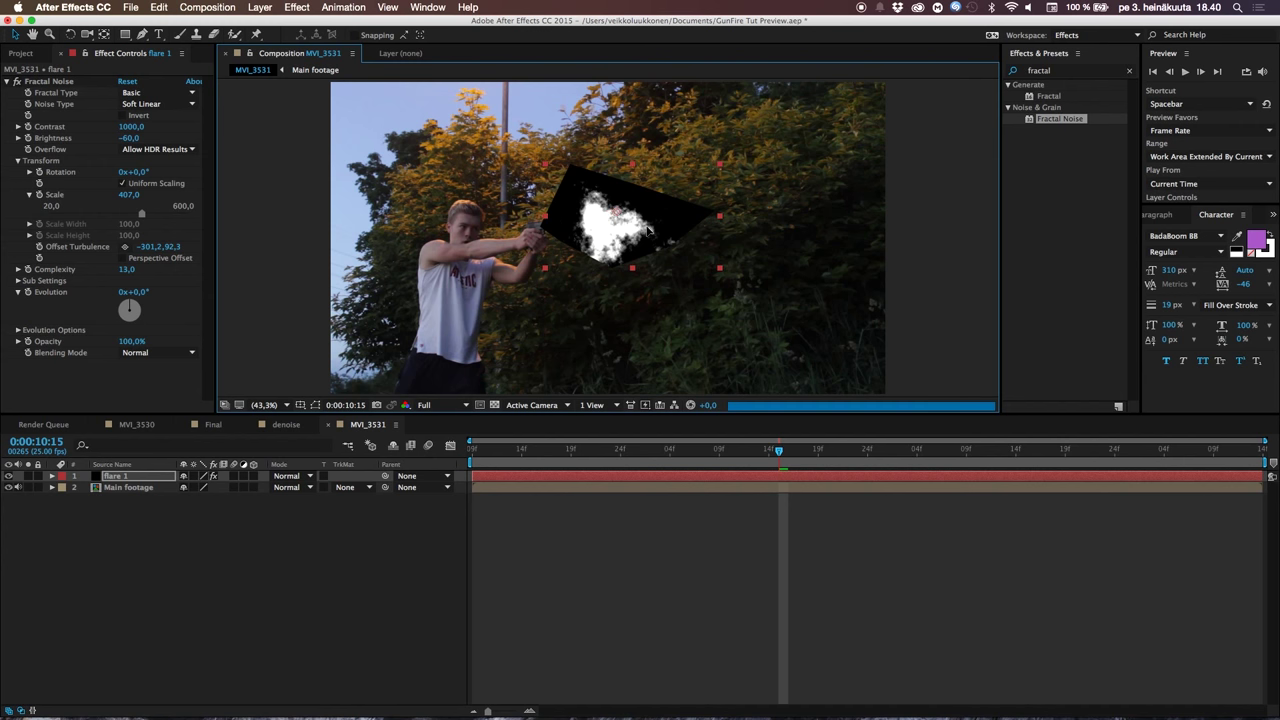
# Move flare 1's anchor point to the left edge of the white patch and set the layer's blending mode to Screen
pyautogui.moveTo(633, 228); pyautogui.dragTo(666, 228)
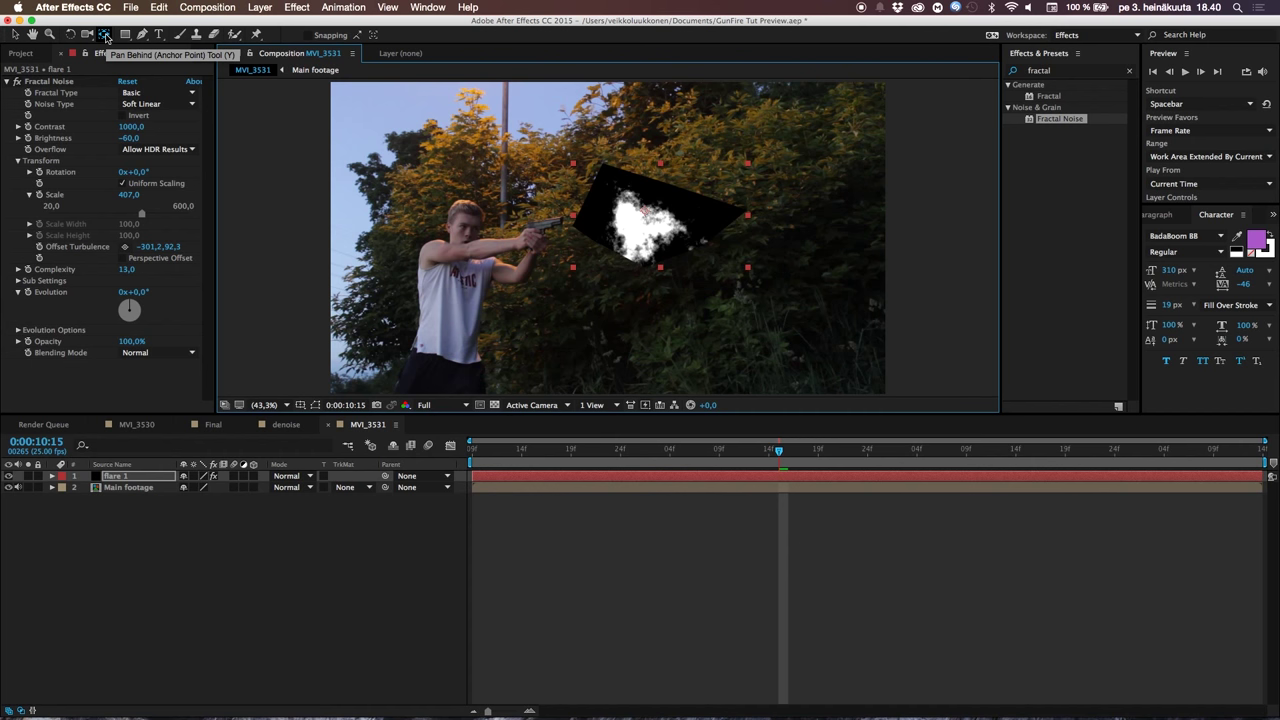
pyautogui.click(105, 37)
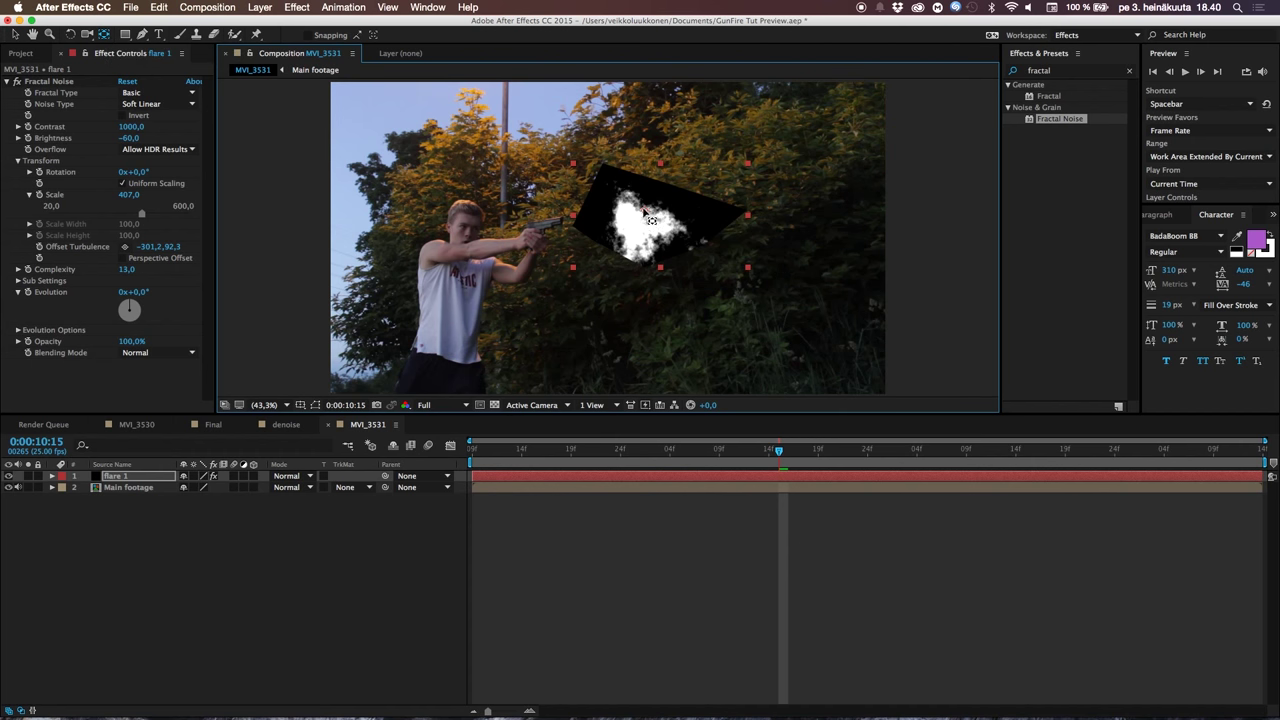
pyautogui.moveTo(651, 224)
pyautogui.mouseDown()
pyautogui.moveTo(620, 224)
pyautogui.moveTo(620, 238)
pyautogui.mouseUp()
pyautogui.press('v')
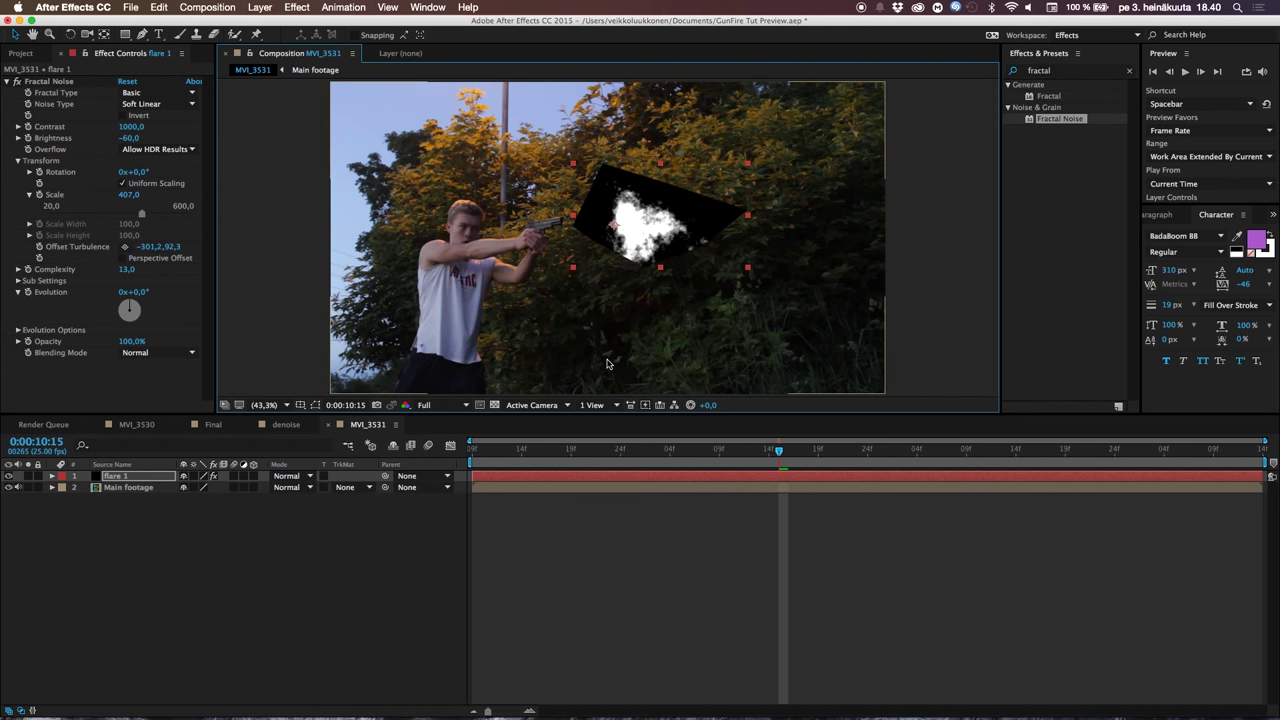
pyautogui.click(290, 476)
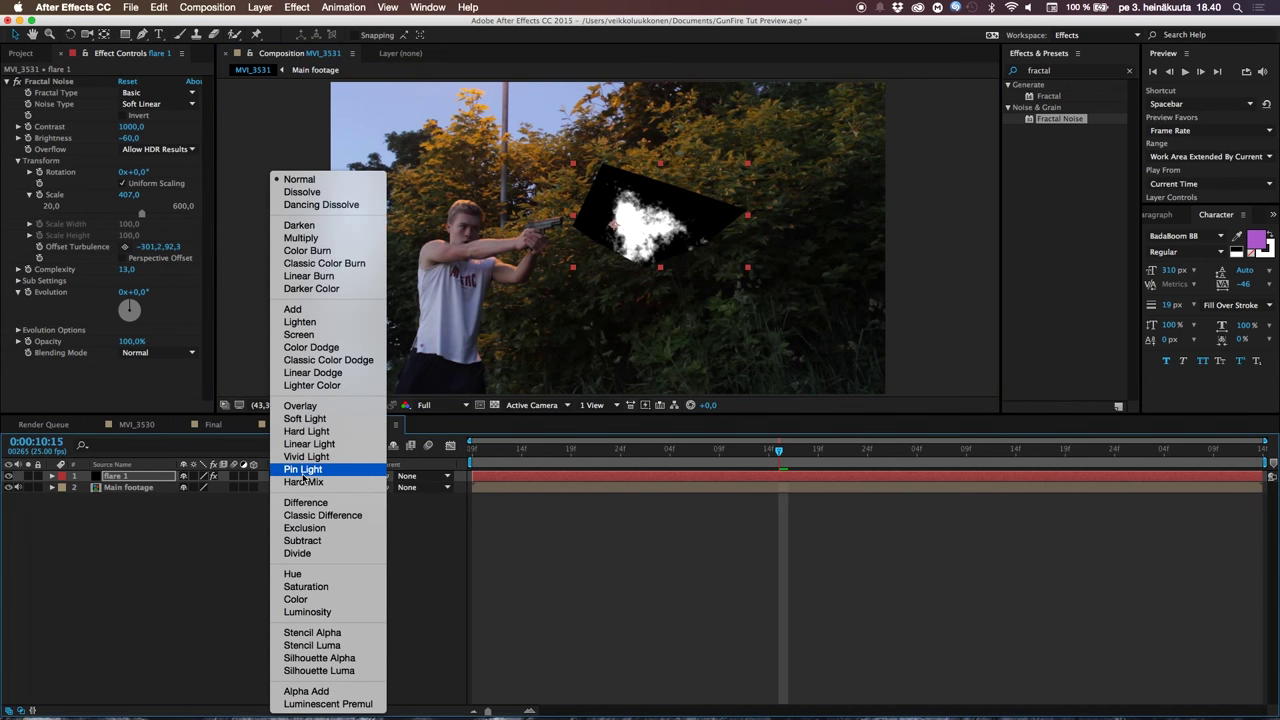
pyautogui.click(305, 334)
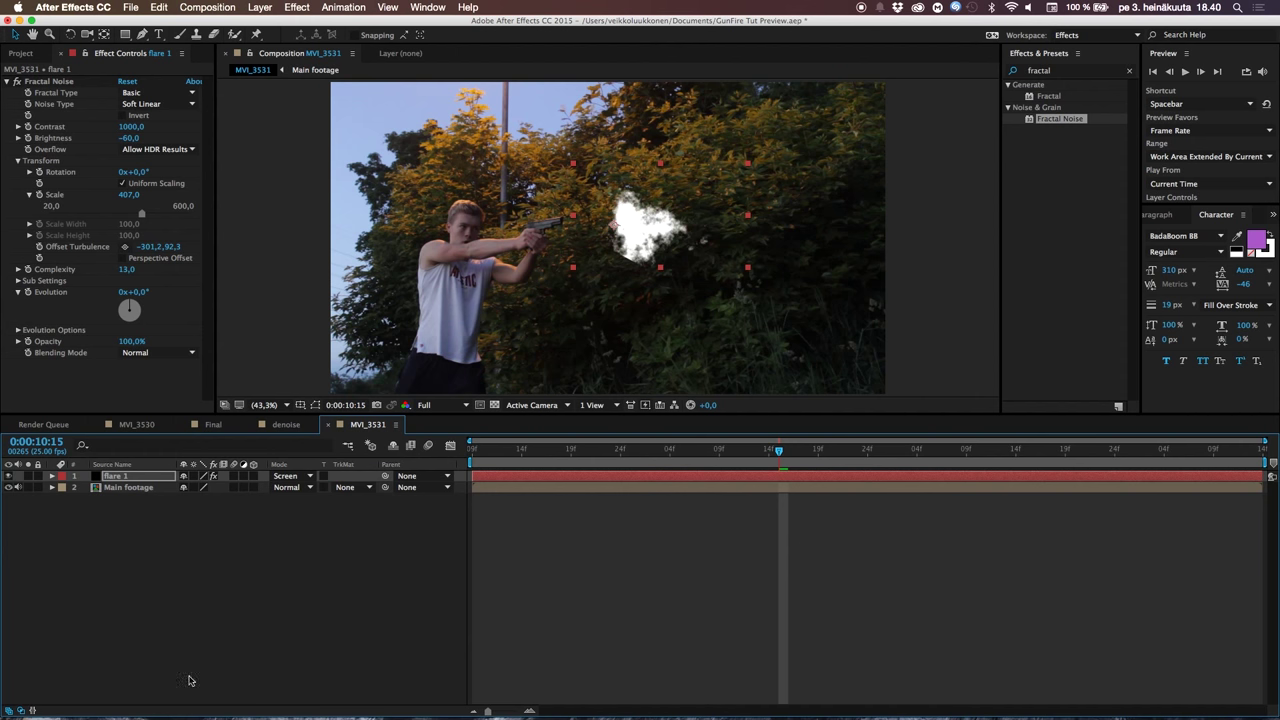
pyautogui.click(20, 711)
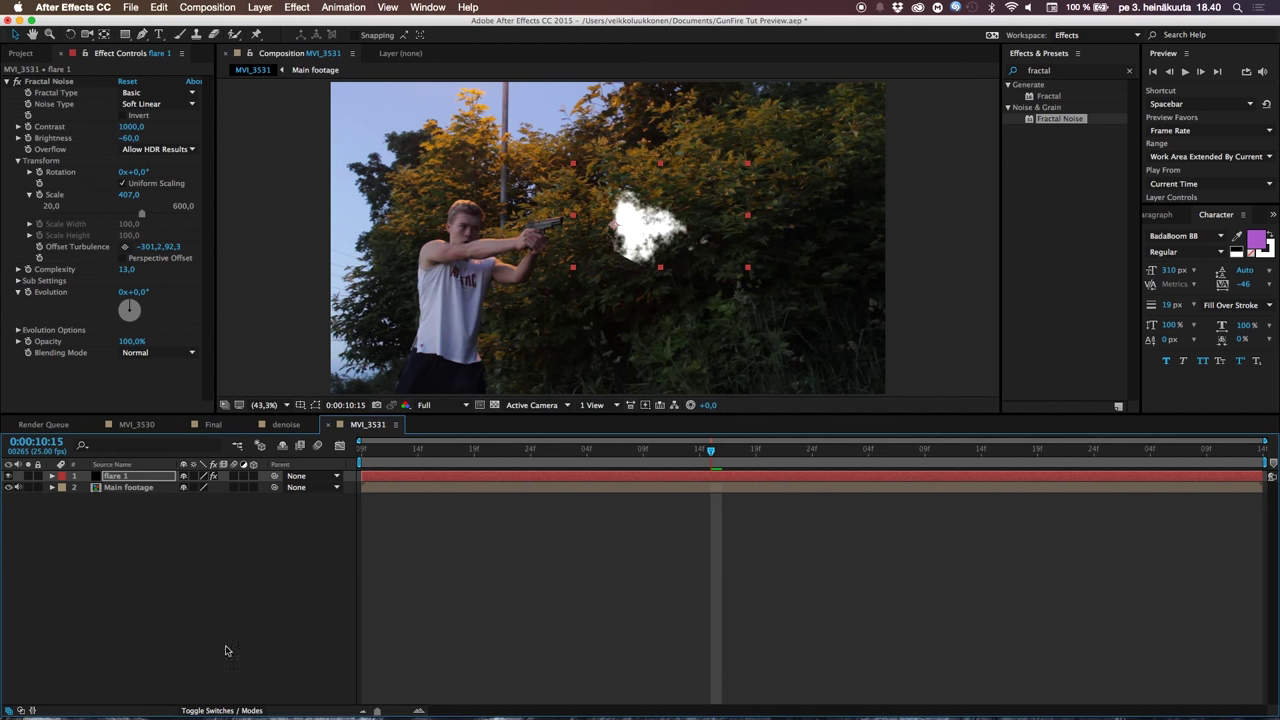
pyautogui.moveTo(218, 703)
pyautogui.click(22, 711)
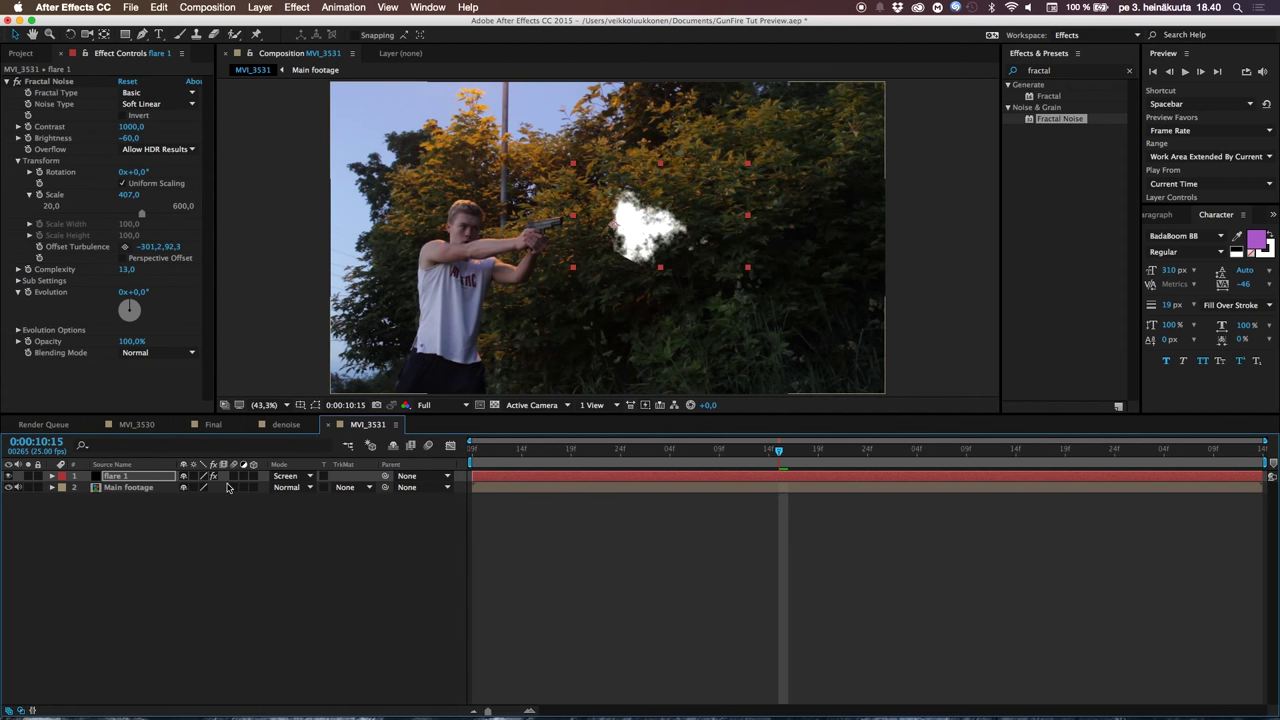
pyautogui.click(33, 711)
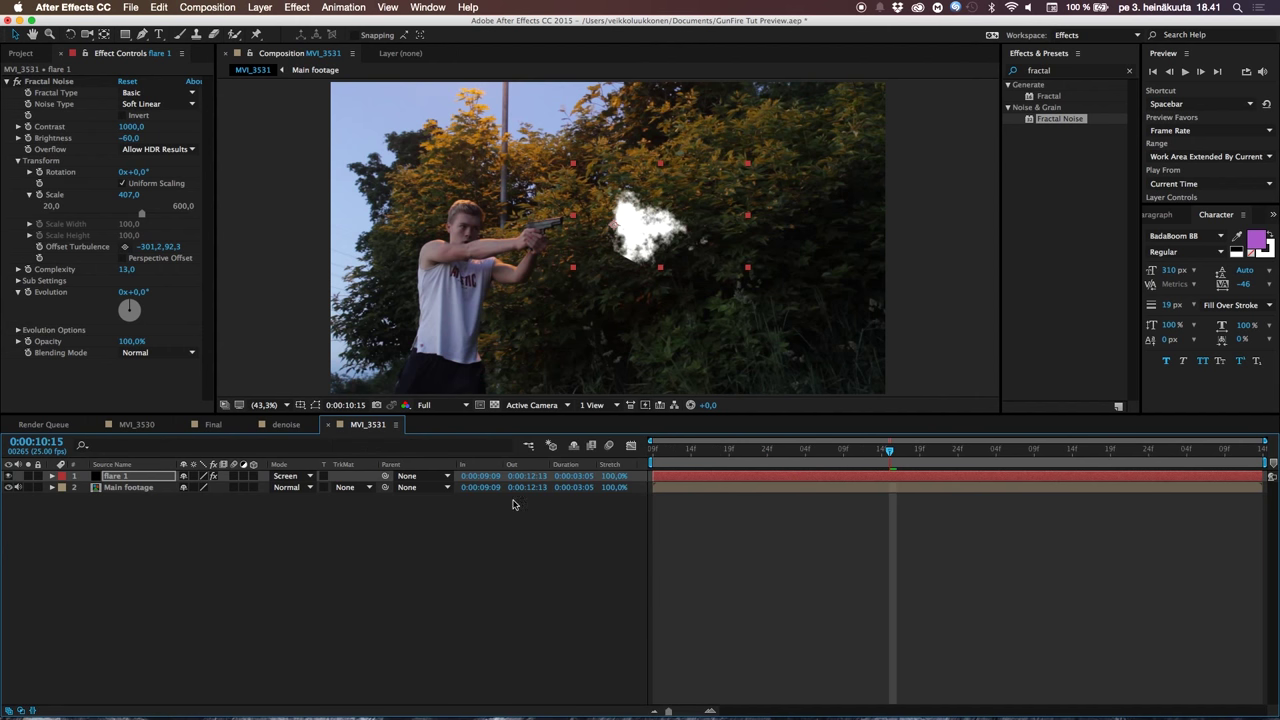
pyautogui.click(33, 711)
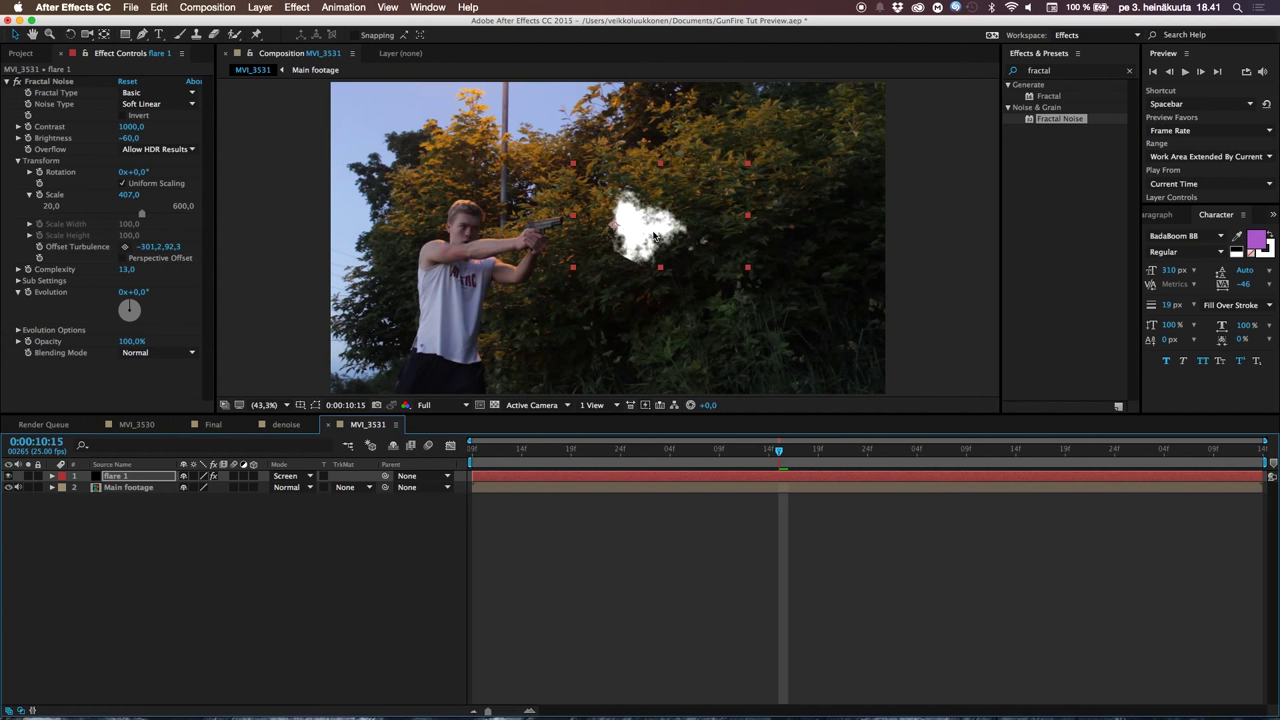
# Place flare 1 with its anchor point on the gun's muzzle and set the layer's rotation to -12°
pyautogui.moveTo(655, 236); pyautogui.dragTo(605, 227)
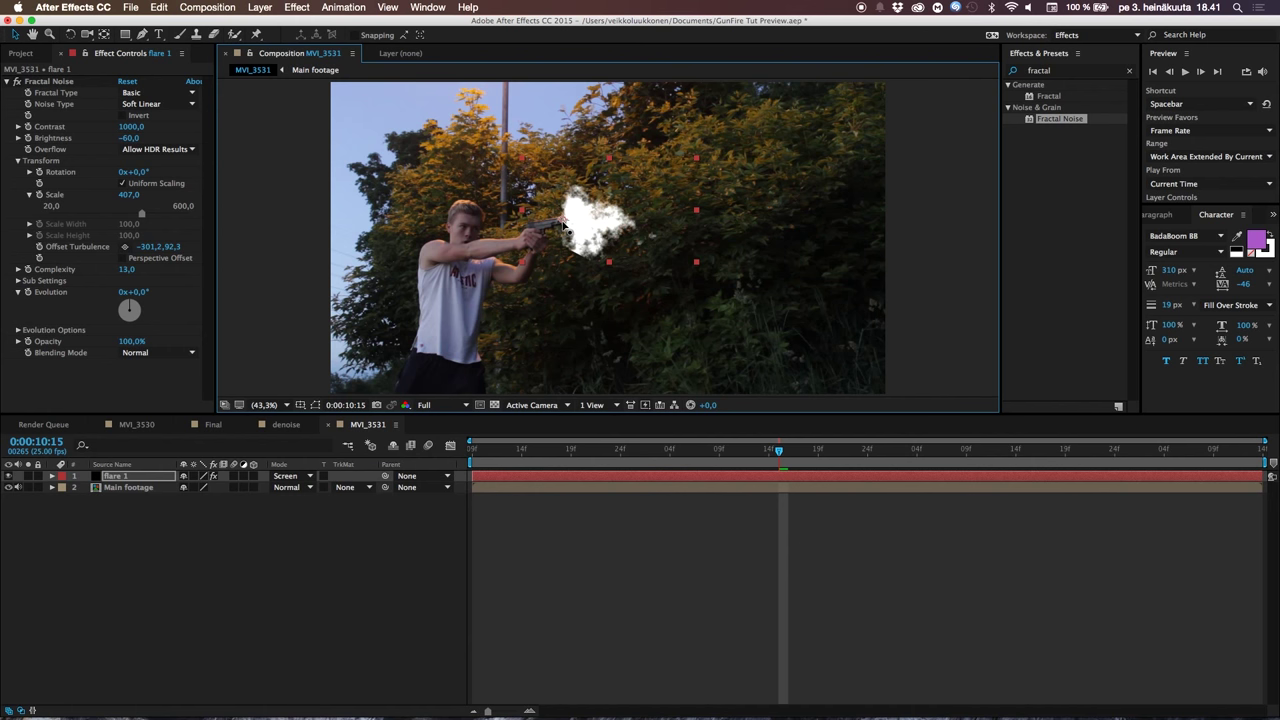
pyautogui.moveTo(588, 224); pyautogui.dragTo(591, 228)
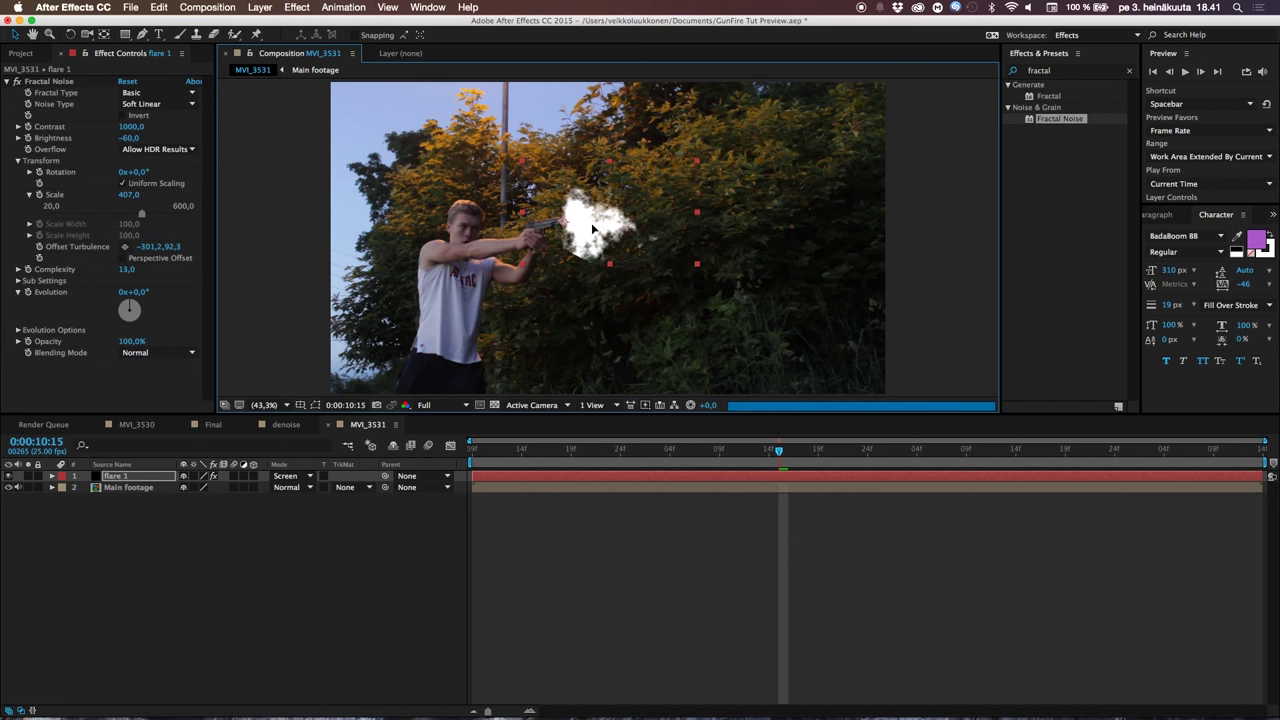
pyautogui.press('r')
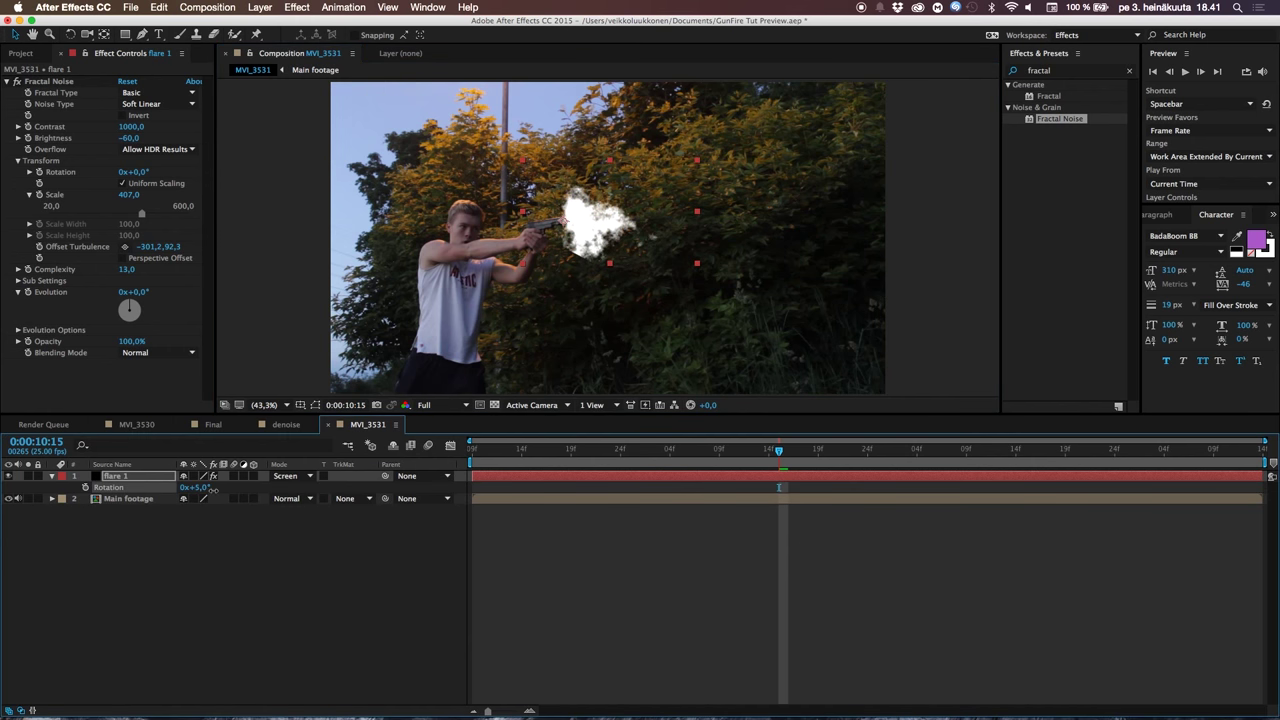
pyautogui.moveTo(212, 488)
pyautogui.mouseDown()
pyautogui.moveTo(196, 490)
pyautogui.moveTo(211, 505)
pyautogui.moveTo(188, 504)
pyautogui.moveTo(201, 499)
pyautogui.mouseUp()
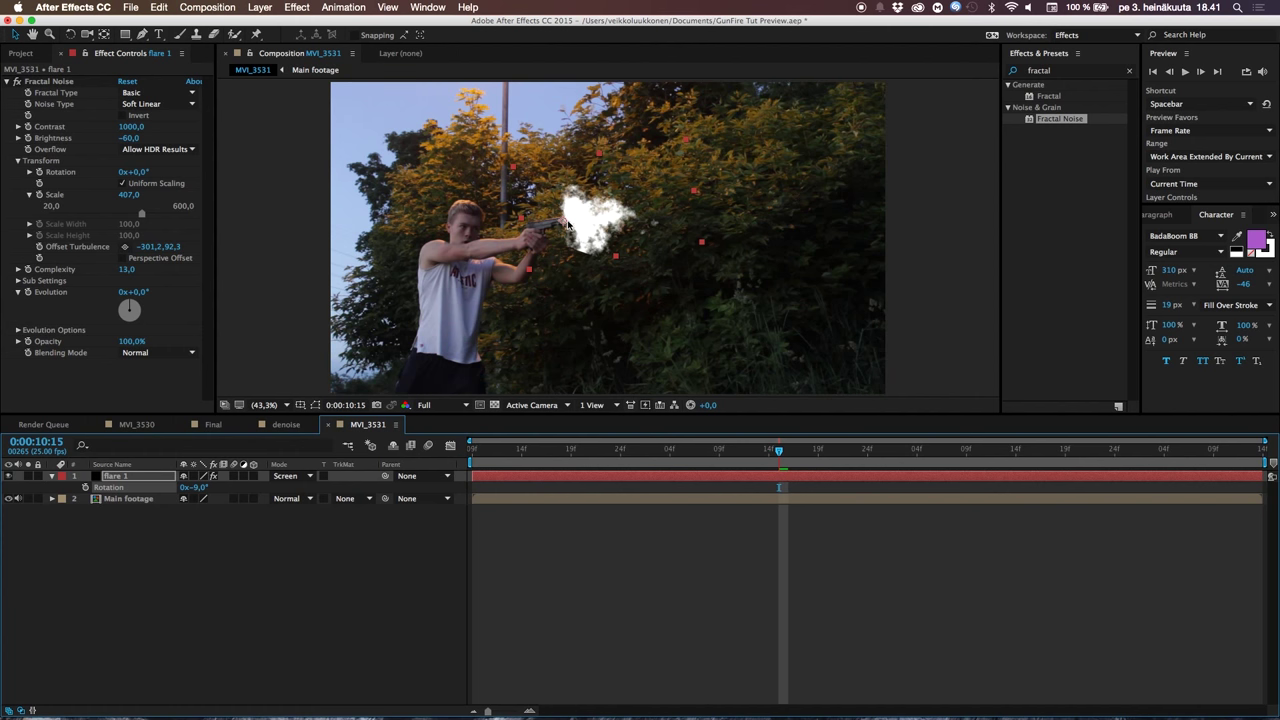
pyautogui.moveTo(198, 488); pyautogui.dragTo(193, 487)
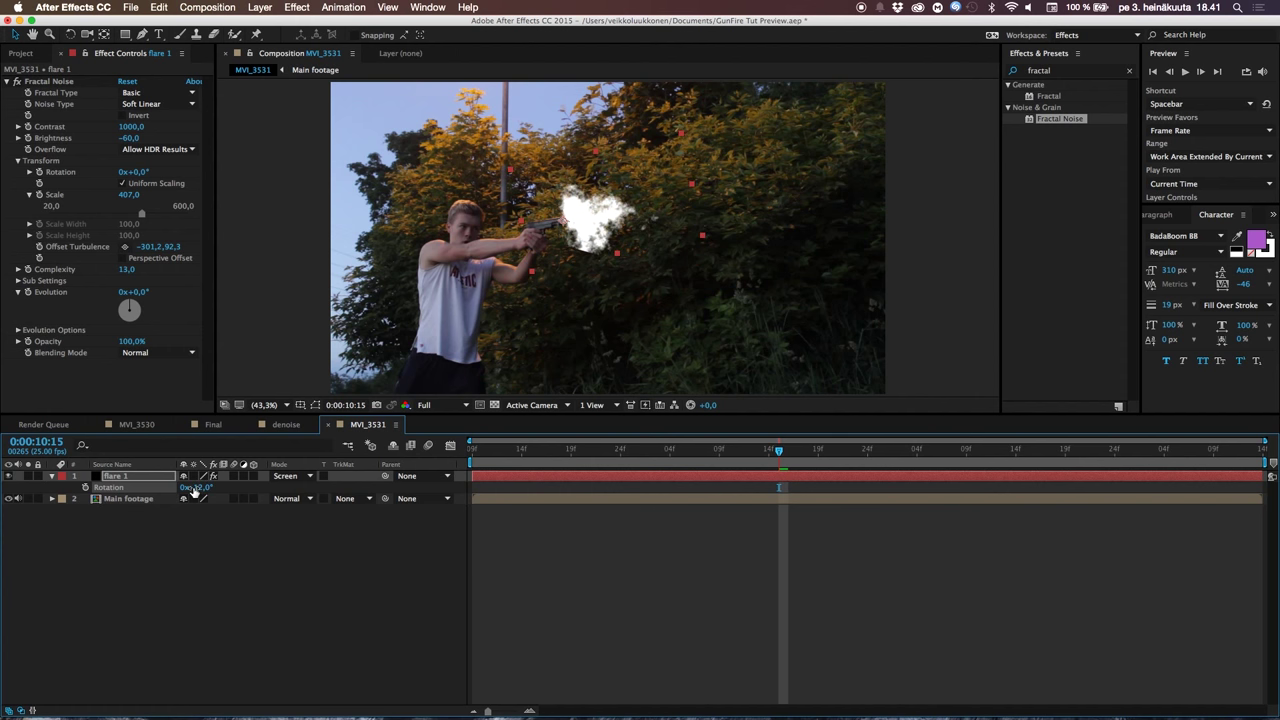
# Go to frame 0:00:10:16 and move flare 1 slightly to sit on the gun's muzzle at position 789.2, 475.4
pyautogui.click(9, 476)
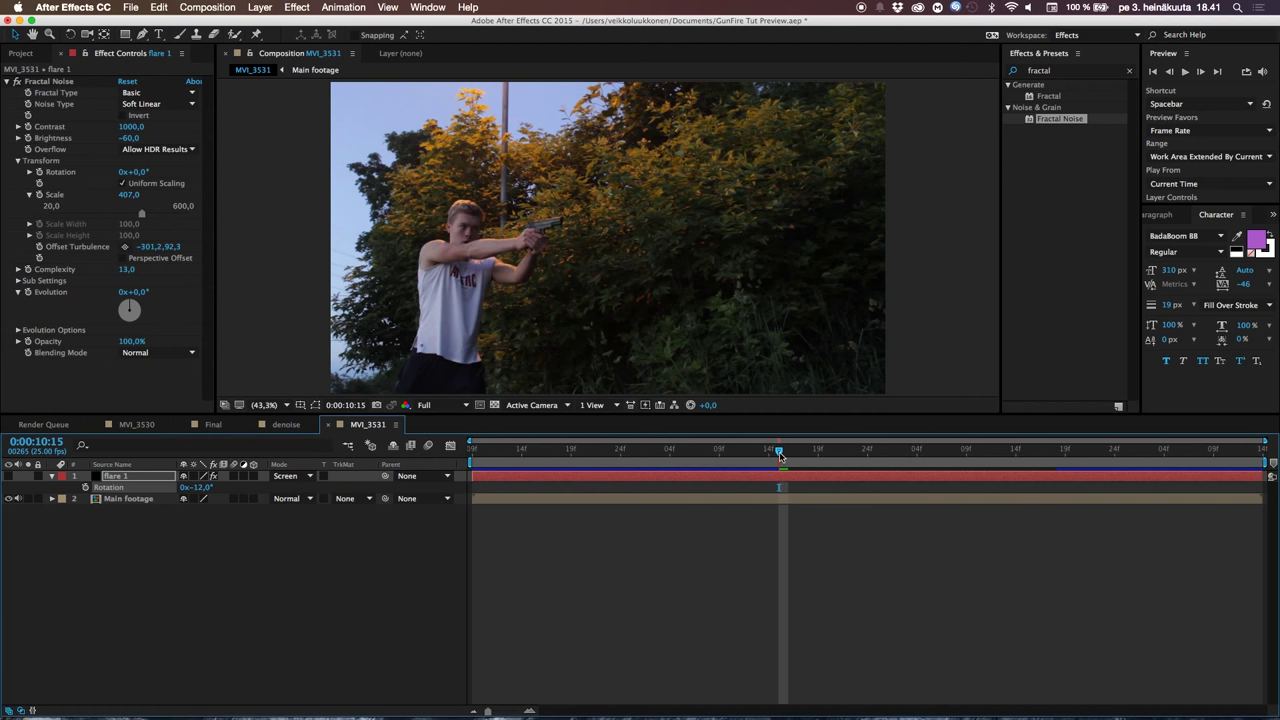
pyautogui.moveTo(780, 456)
pyautogui.mouseDown()
pyautogui.moveTo(812, 456)
pyautogui.moveTo(757, 456)
pyautogui.moveTo(789, 456)
pyautogui.mouseUp()
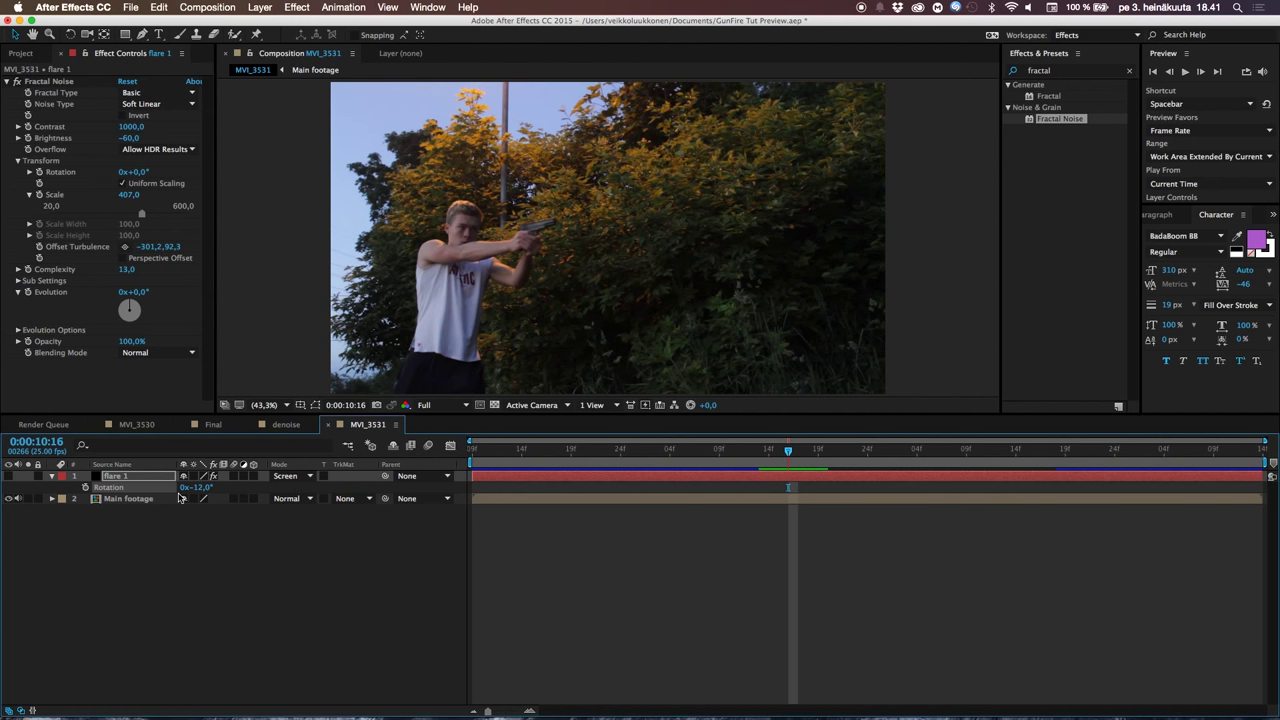
pyautogui.click(9, 476)
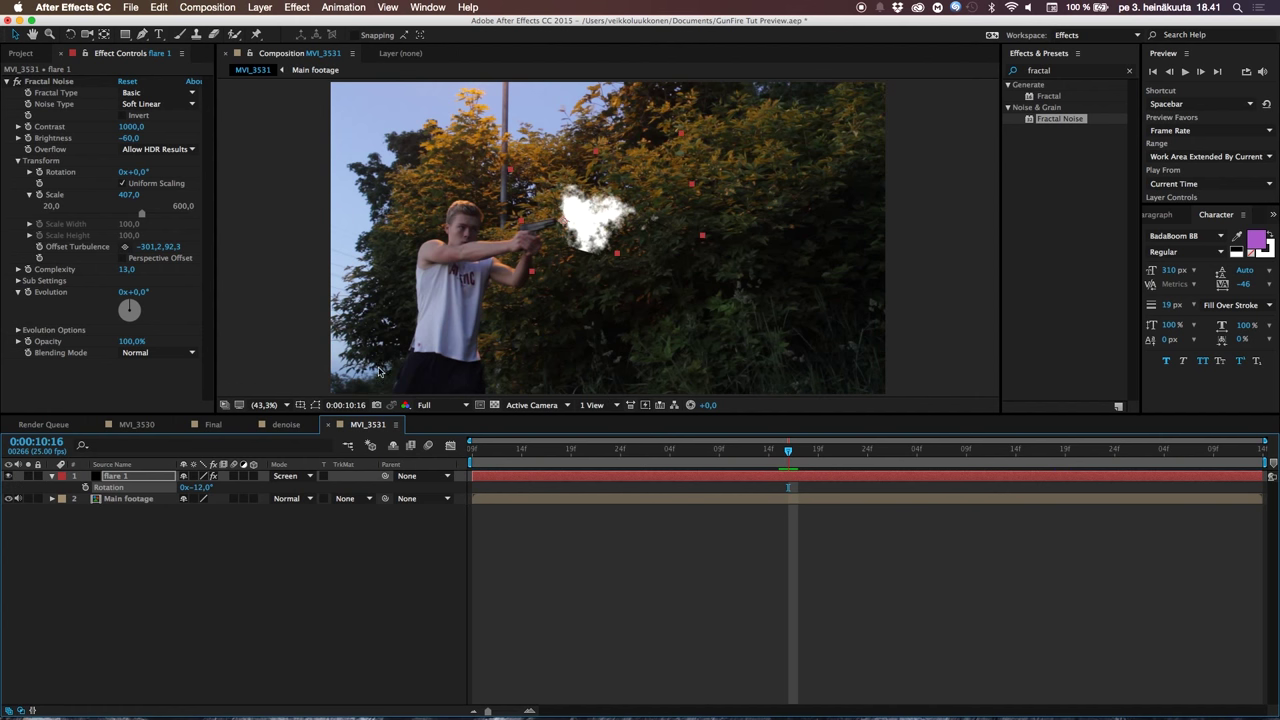
pyautogui.click(578, 215)
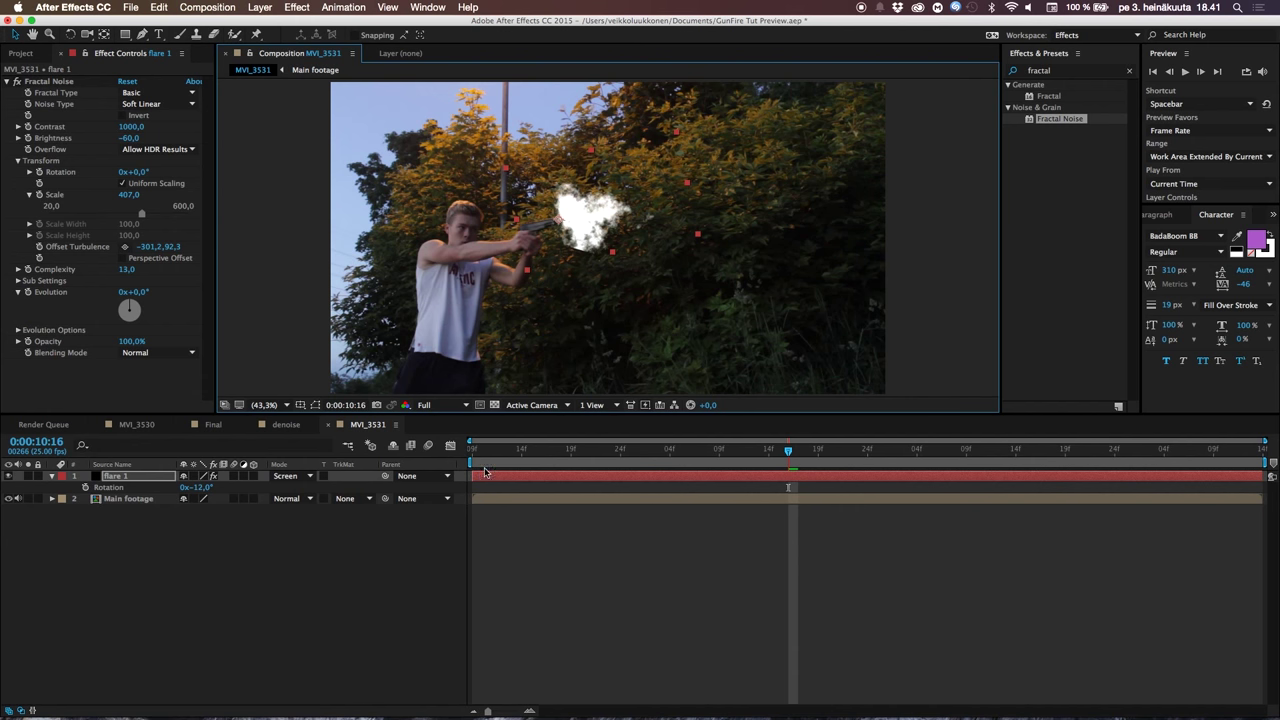
# Trim the flare 1 layer so it lasts only the two frames 0:00:10:16 and 0:00:10:17
pyautogui.moveTo(472, 476); pyautogui.dragTo(777, 480)
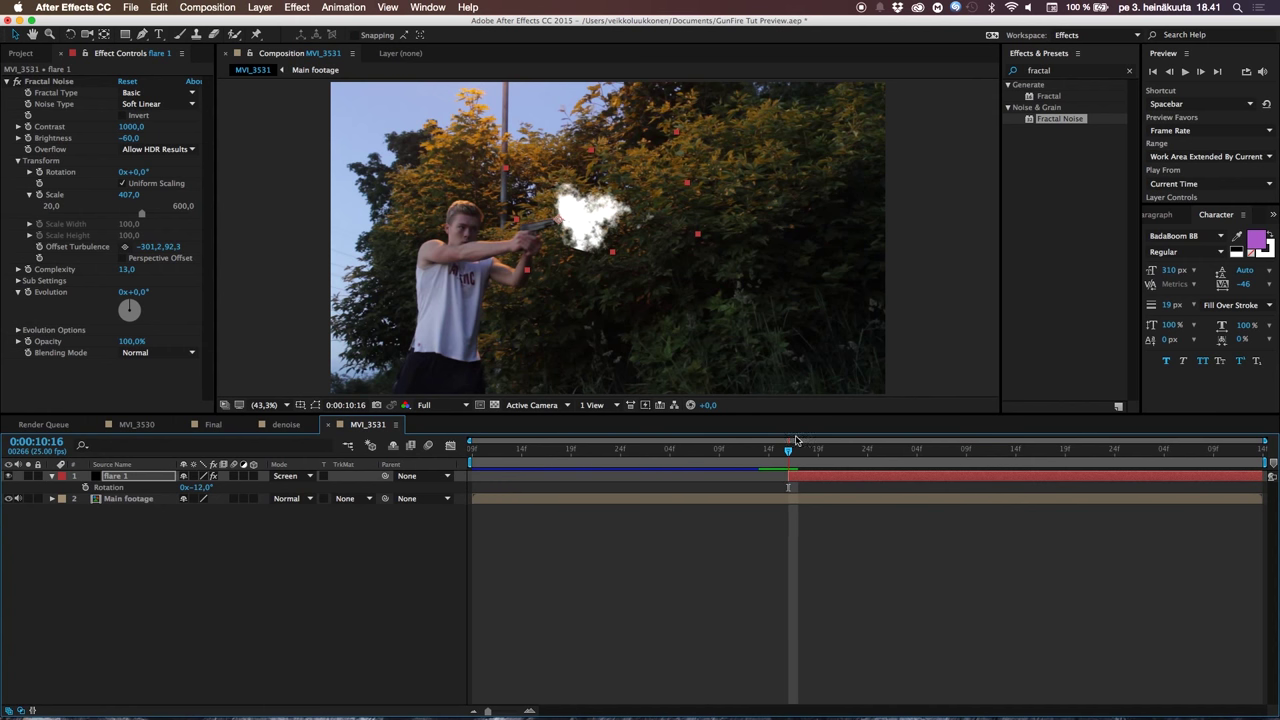
pyautogui.moveTo(796, 457); pyautogui.dragTo(808, 456)
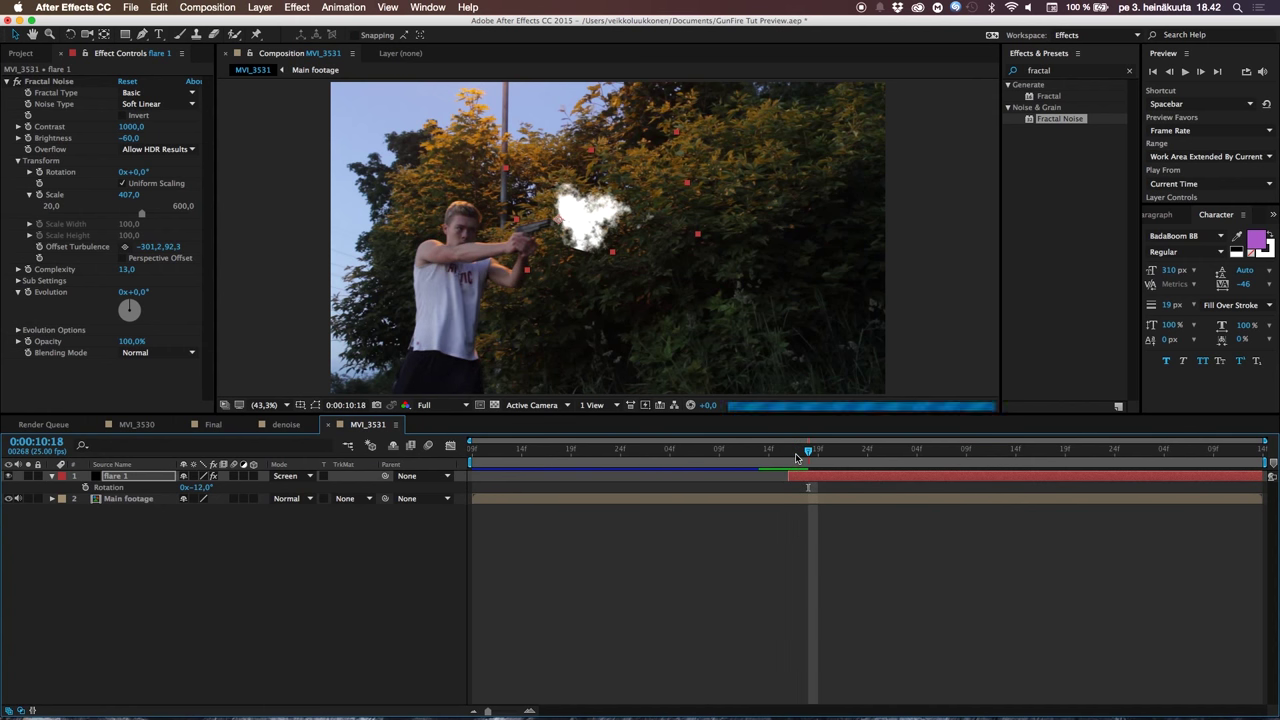
pyautogui.moveTo(1262, 477); pyautogui.dragTo(788, 456)
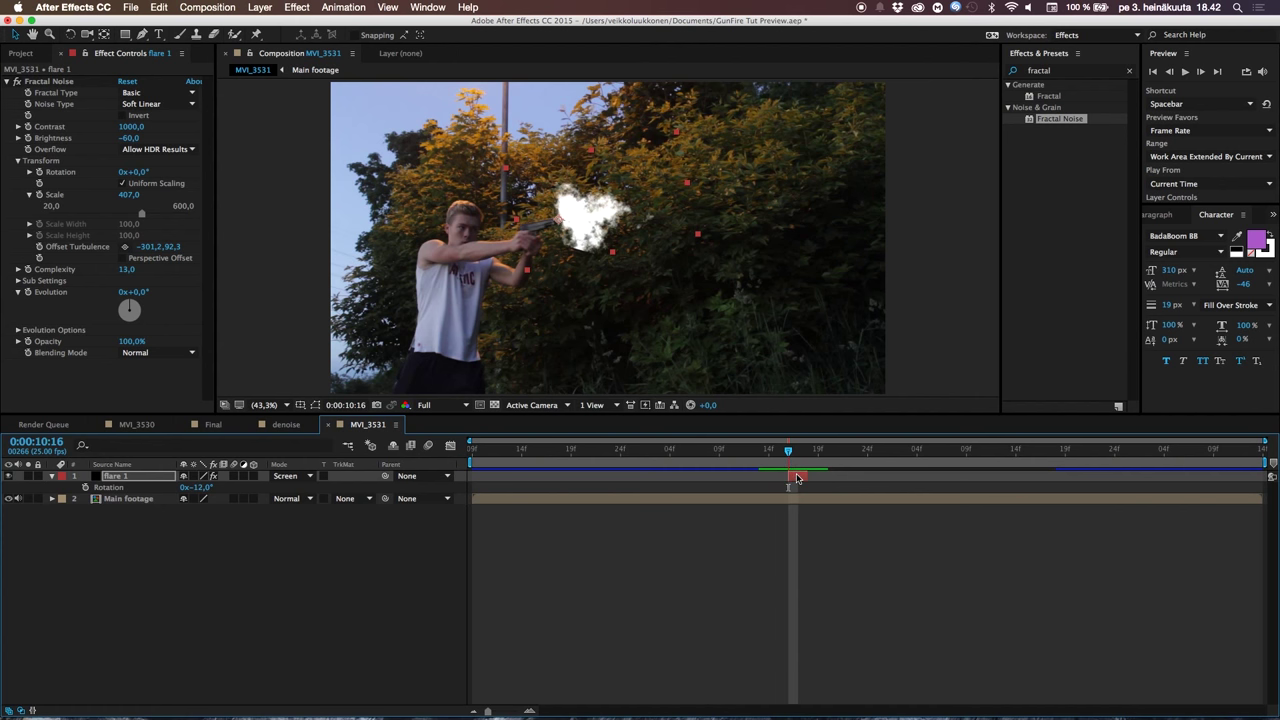
# Keyframe flare 1's position at 0:00:10:16 and move it to 766.2, 480.0 at 0:00:10:17 to follow the muzzle
pyautogui.press('p')
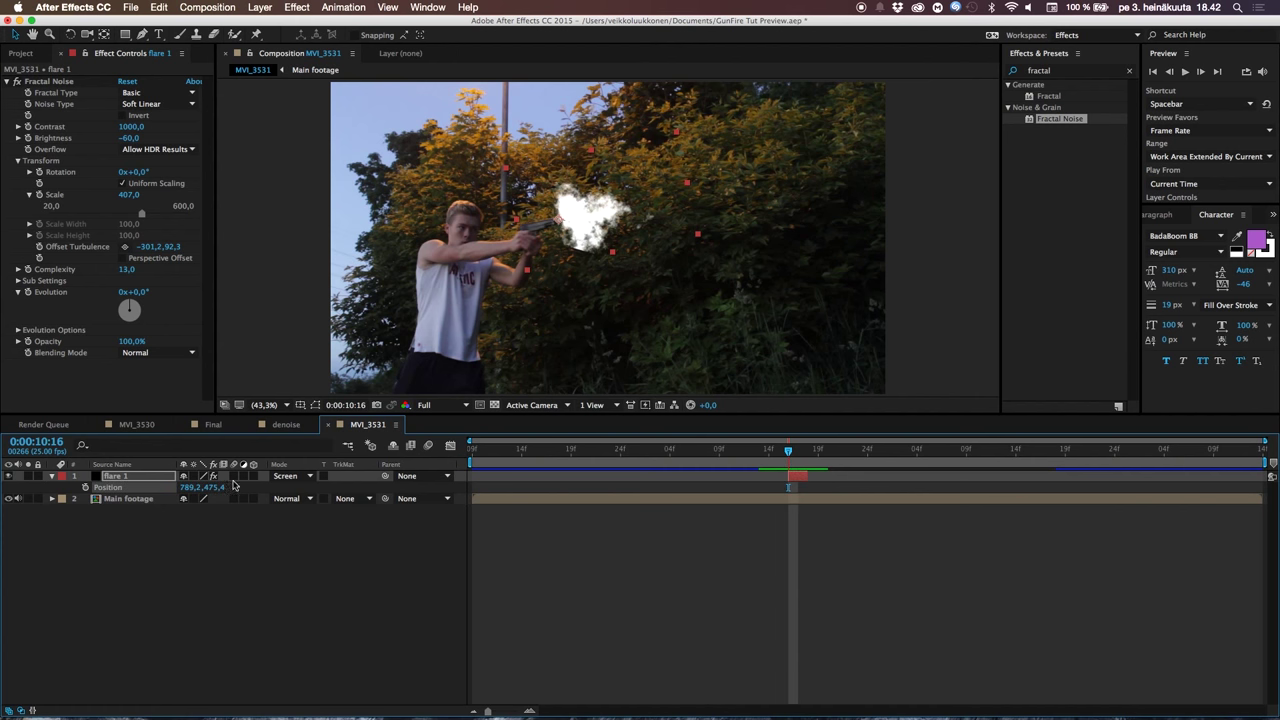
pyautogui.click(85, 487)
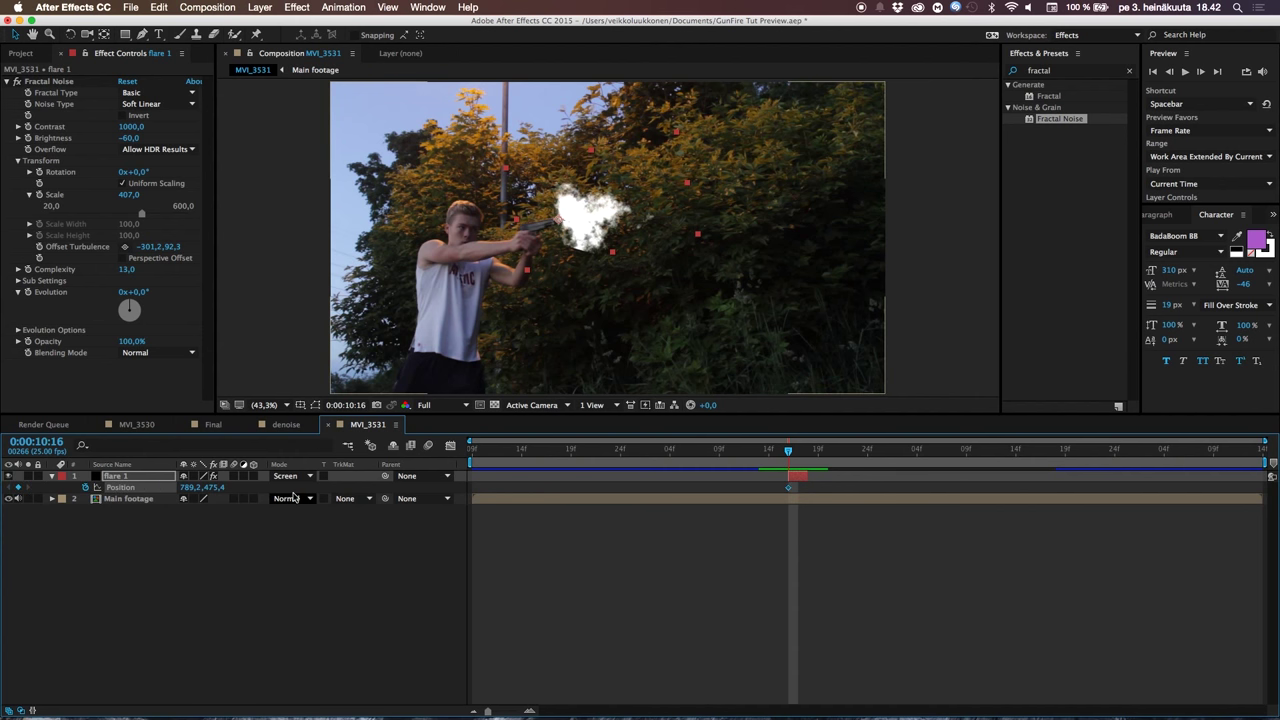
pyautogui.press('pagedown')
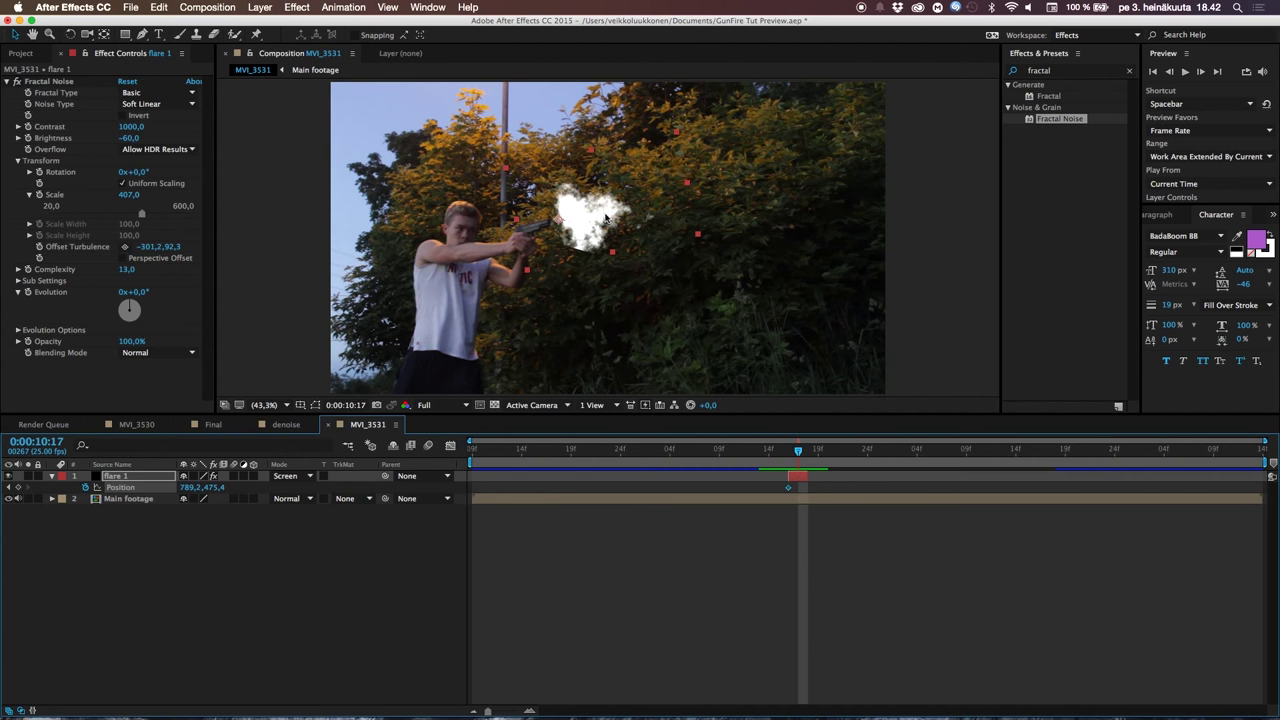
pyautogui.moveTo(605, 218); pyautogui.dragTo(595, 221)
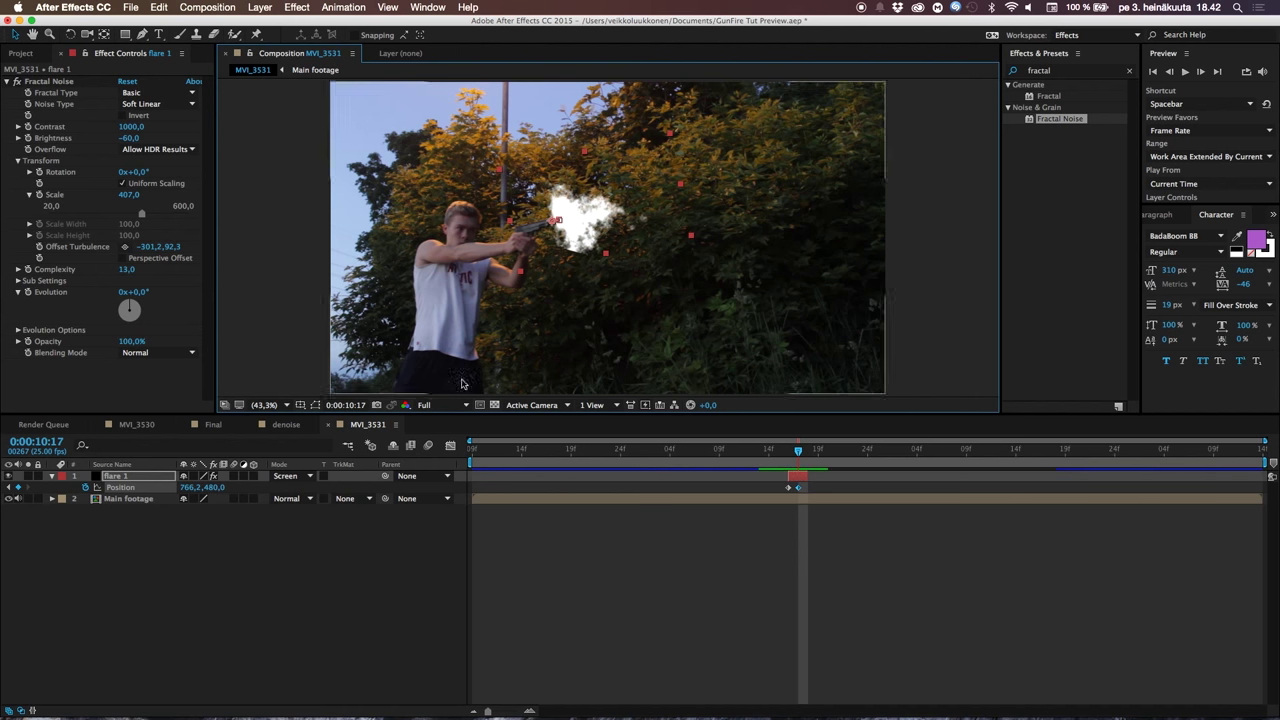
pyautogui.click(386, 545)
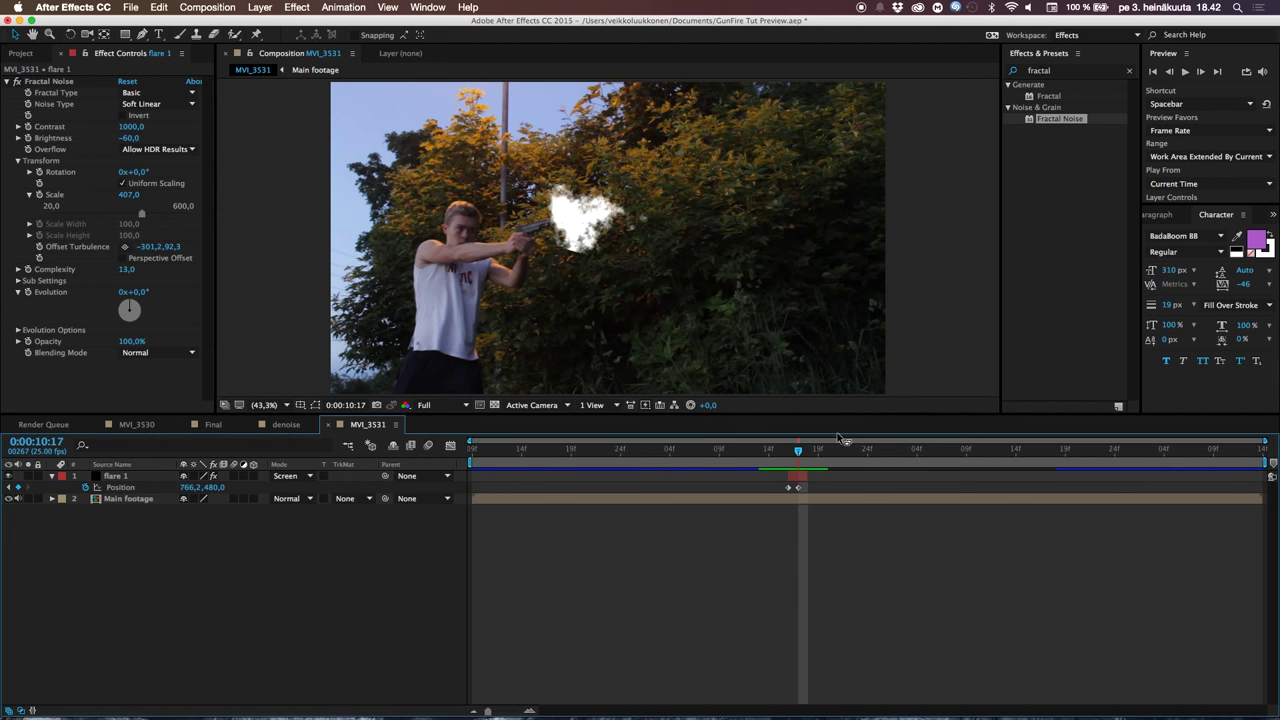
pyautogui.press('pageup')
pyautogui.press('pagedown')
pyautogui.press('pageup')
pyautogui.press('pagedown')
pyautogui.press('pageup')
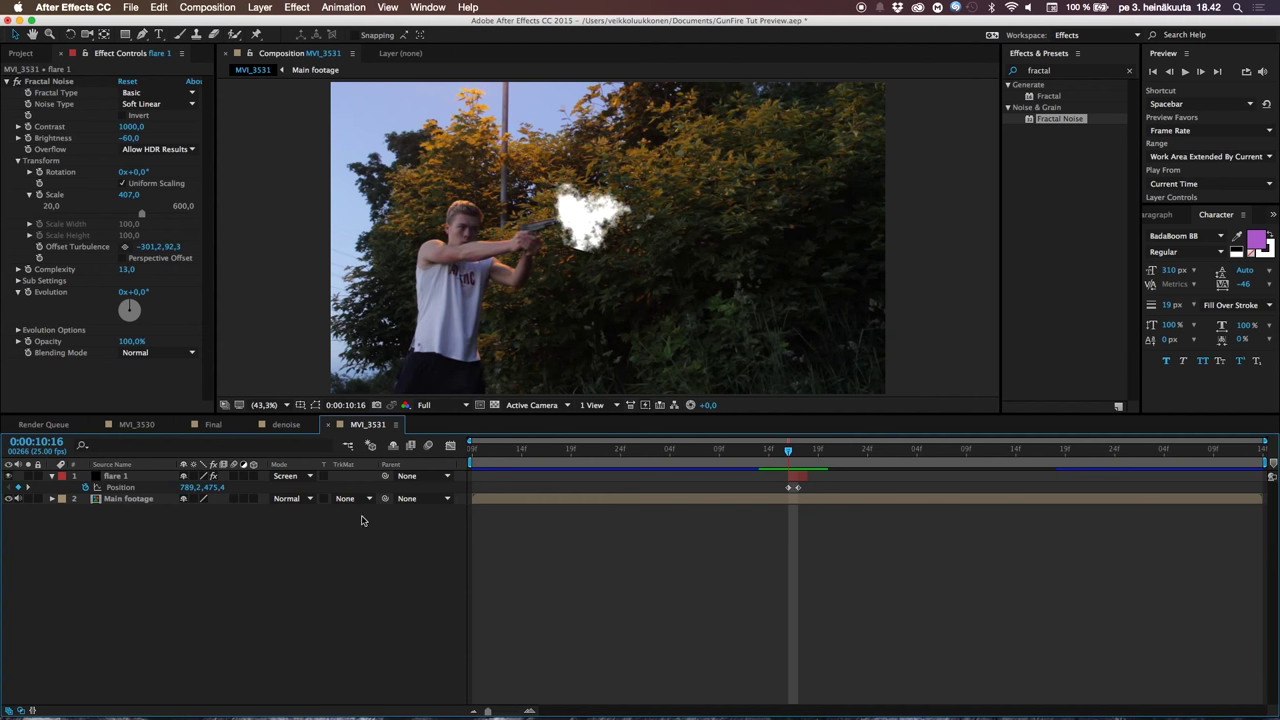
# Collapse the flare 1 layer and its Fractal Noise settings, and apply the CC Radial Fast Blur effect to flare 1
pyautogui.click(51, 478)
pyautogui.click(53, 478)
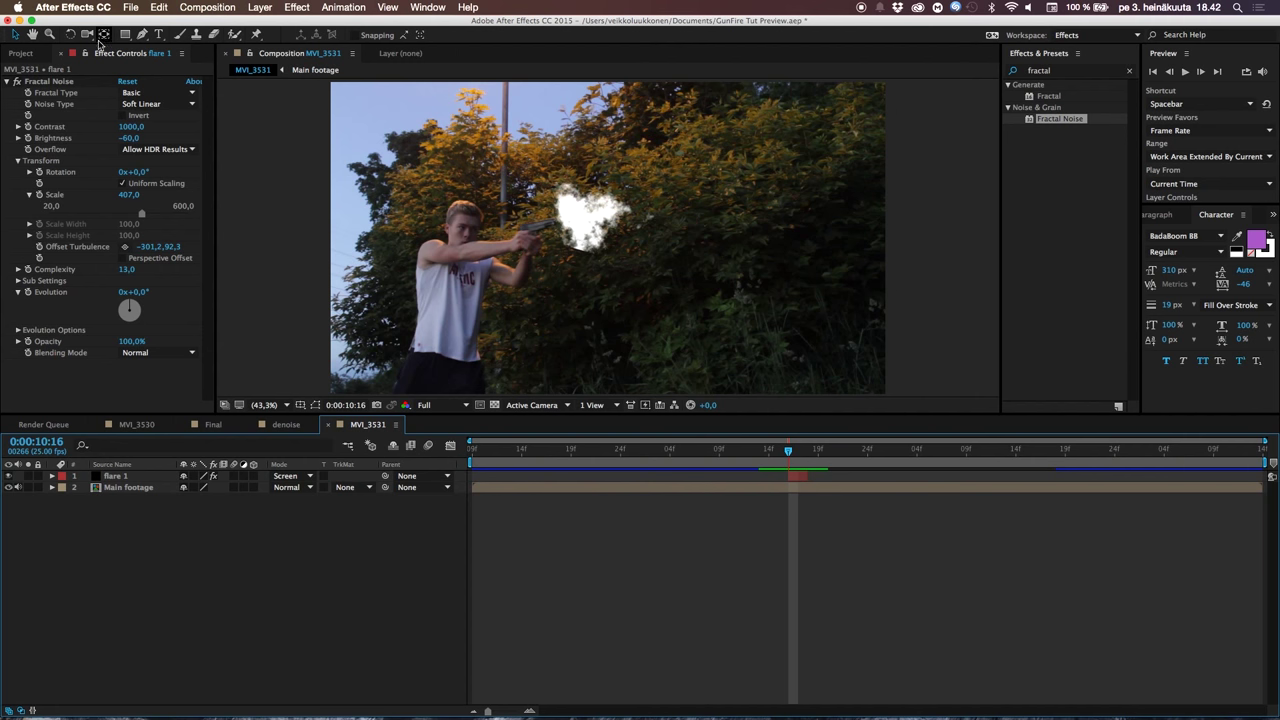
pyautogui.click(8, 81)
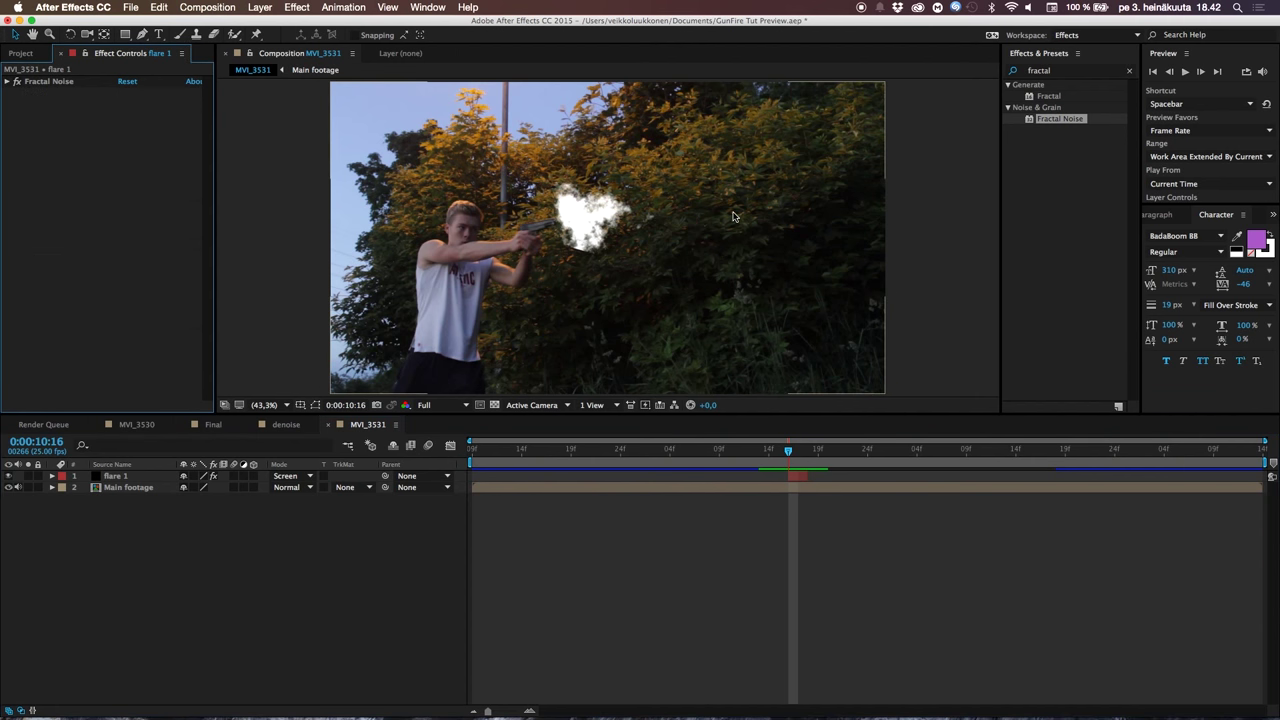
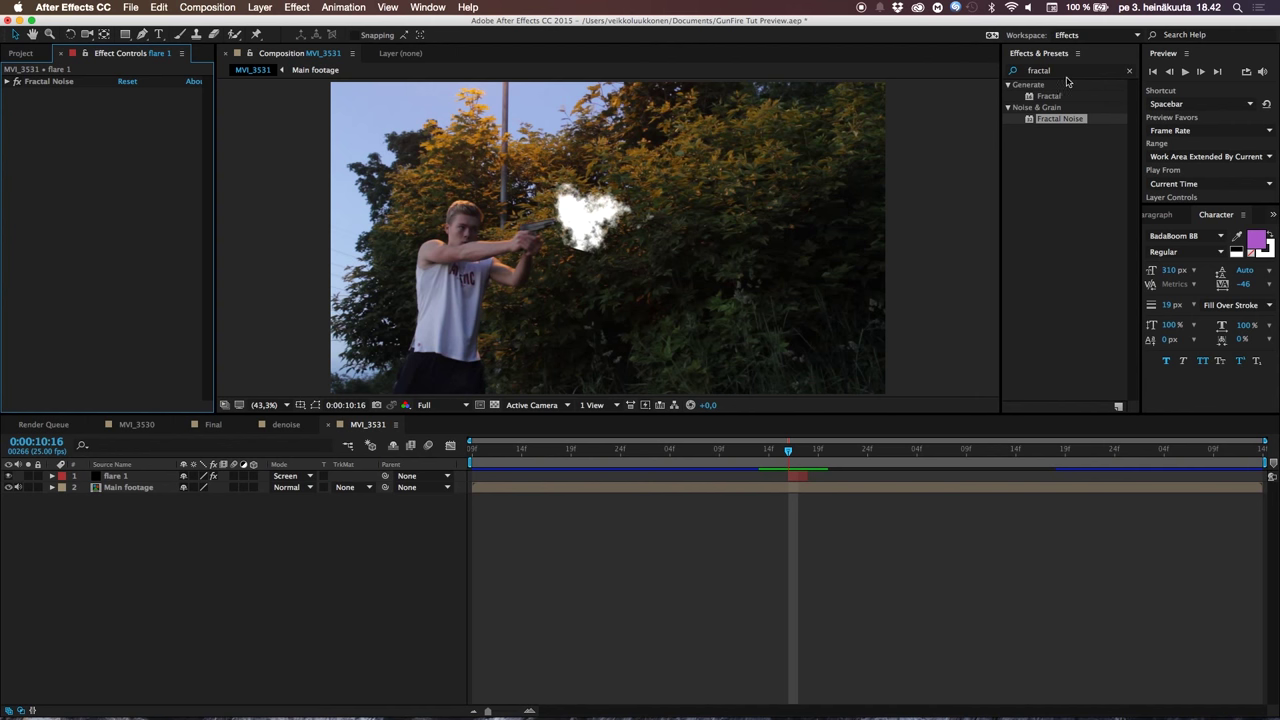
pyautogui.click(1068, 74)
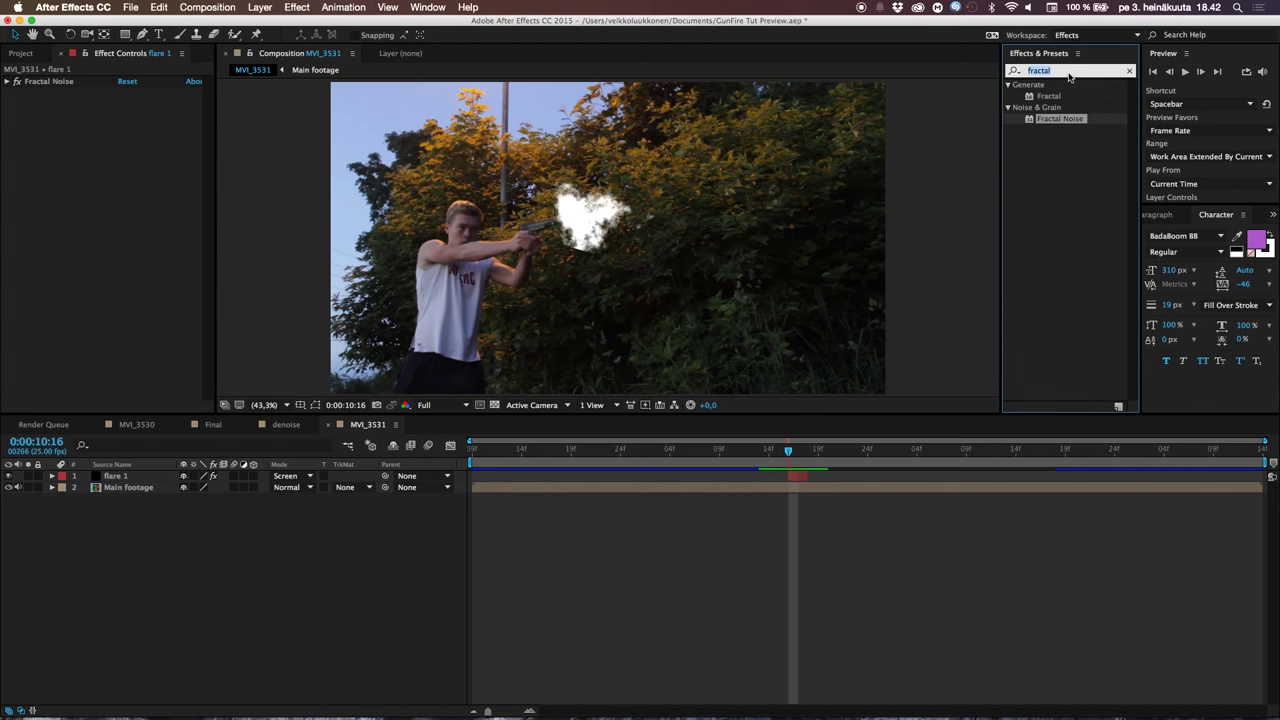
pyautogui.write('cc radial')
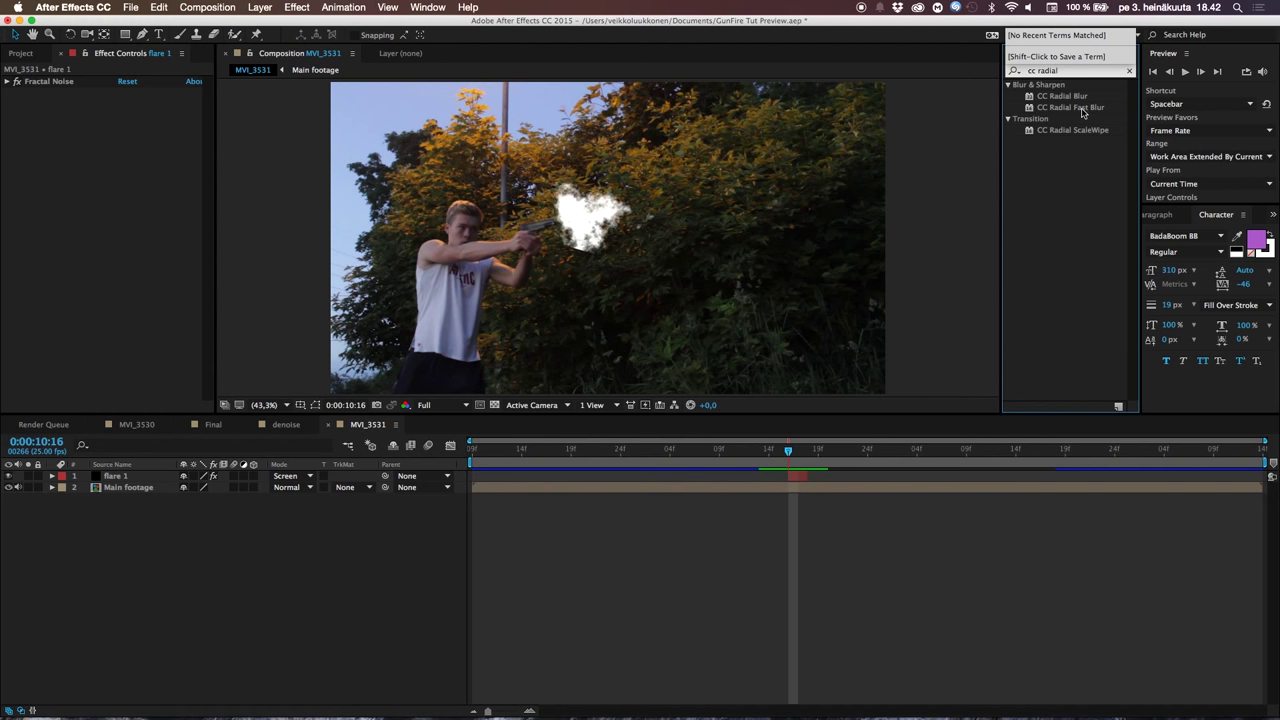
pyautogui.moveTo(1086, 113); pyautogui.dragTo(101, 480)
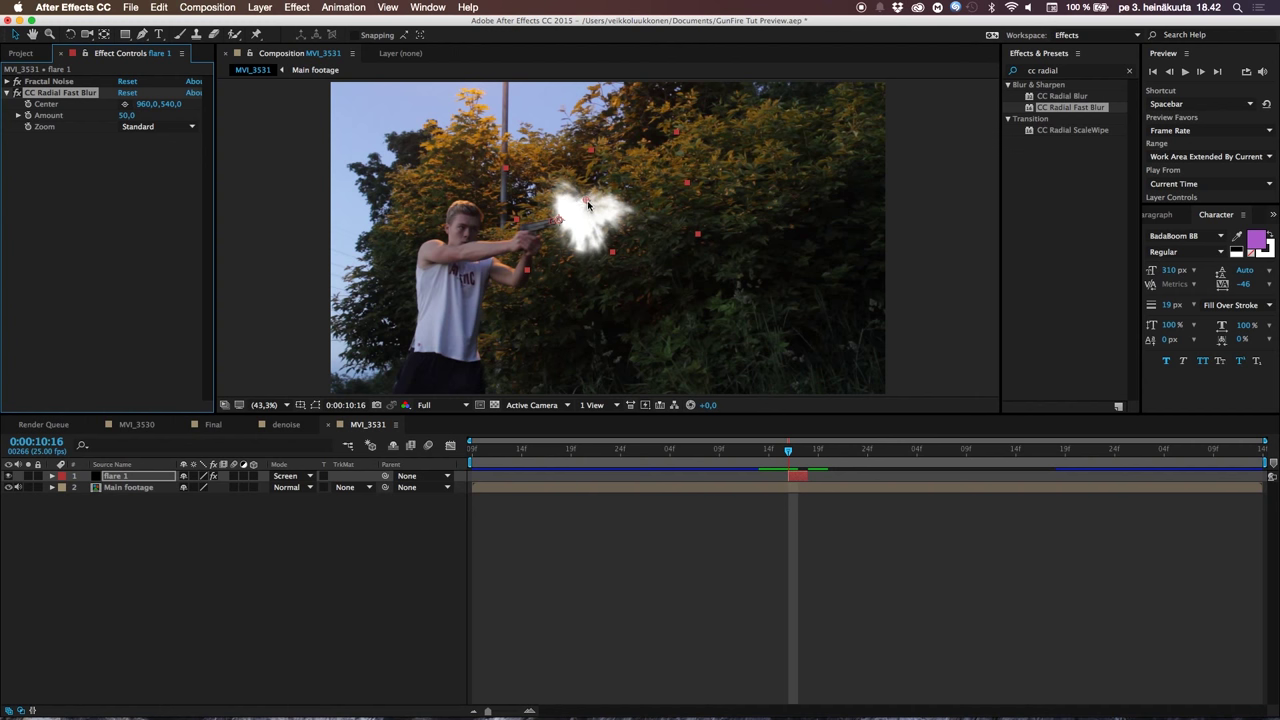
# Set the CC Radial Fast Blur center to 847.1, 593.9 at the gun's muzzle and its amount to 71
pyautogui.moveTo(588, 205); pyautogui.dragTo(559, 226)
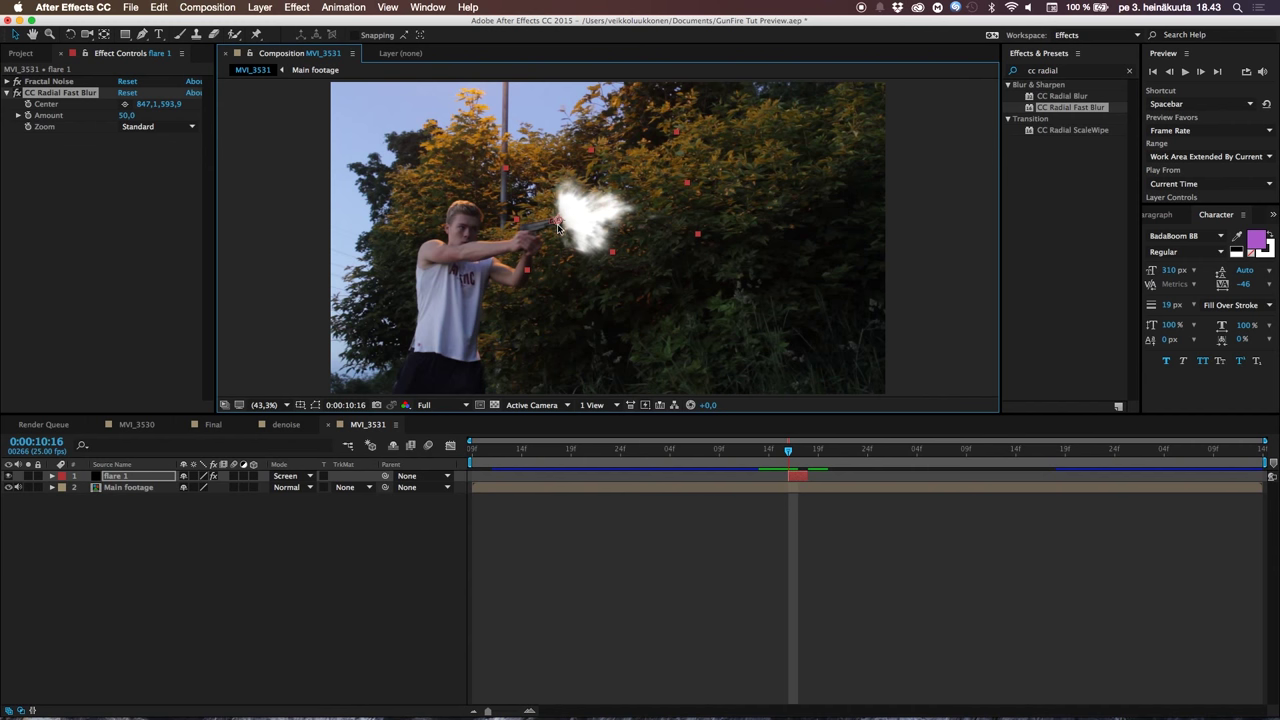
pyautogui.click(123, 117)
pyautogui.write('50')
pyautogui.press('Return')
pyautogui.moveTo(124, 116); pyautogui.dragTo(138, 115)
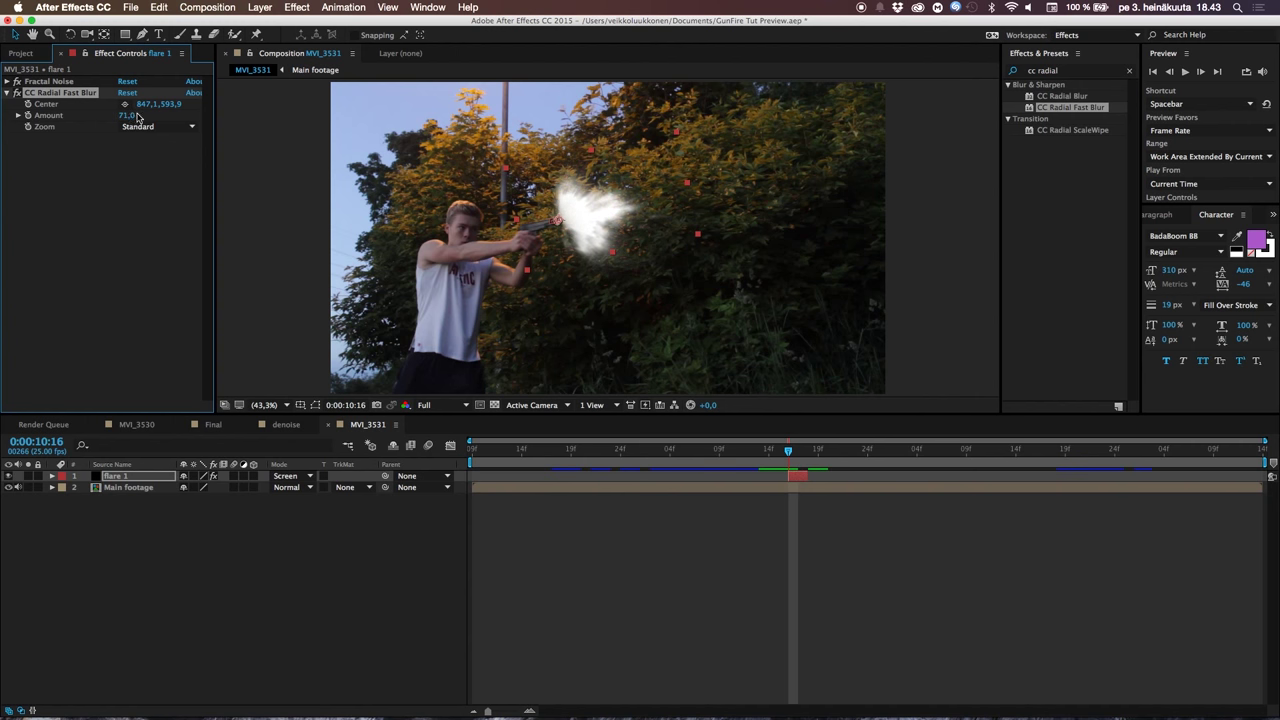
# Stretch flare 1 outward from the gun's muzzle to make the flash slightly longer and narrower
pyautogui.click(170, 488)
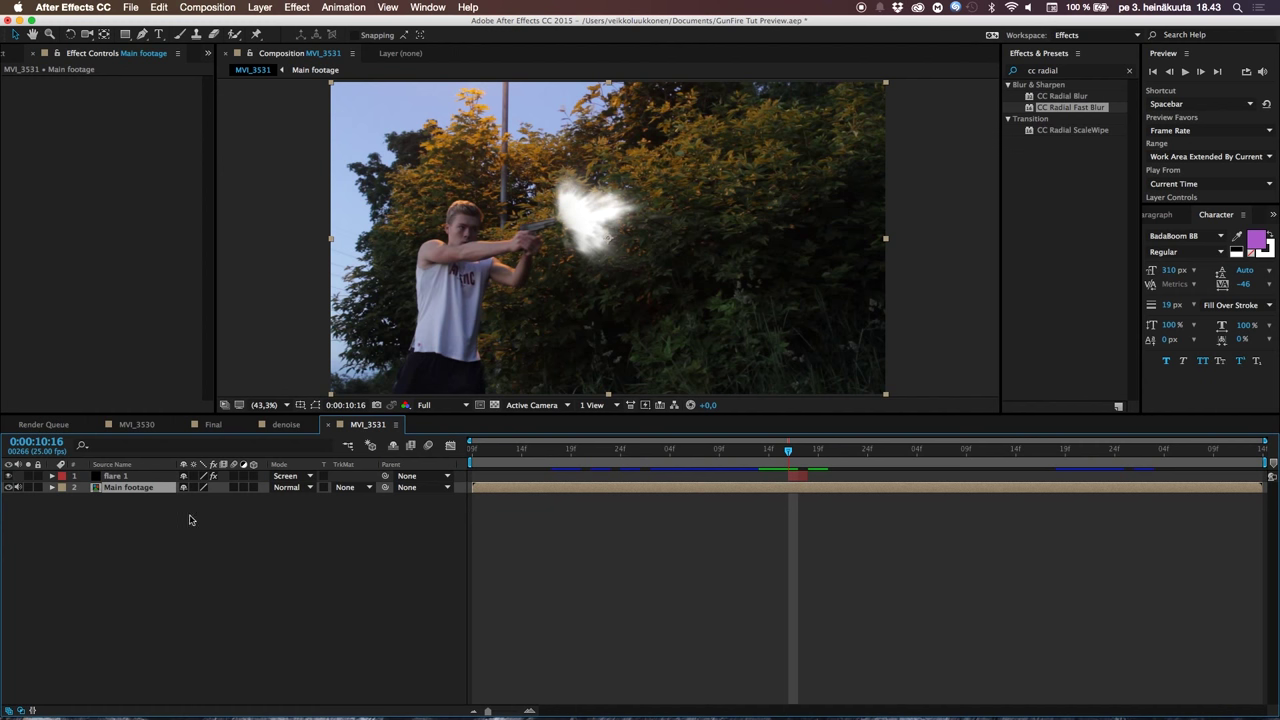
pyautogui.click(130, 476)
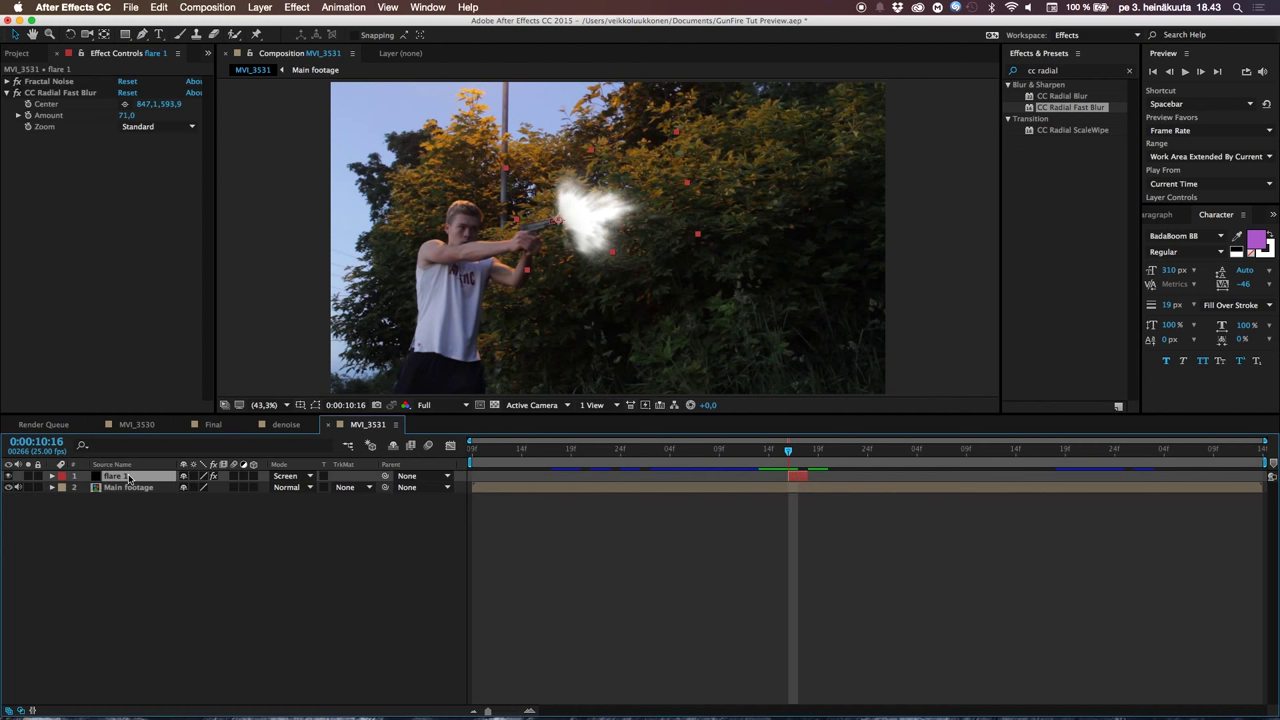
pyautogui.click(688, 184)
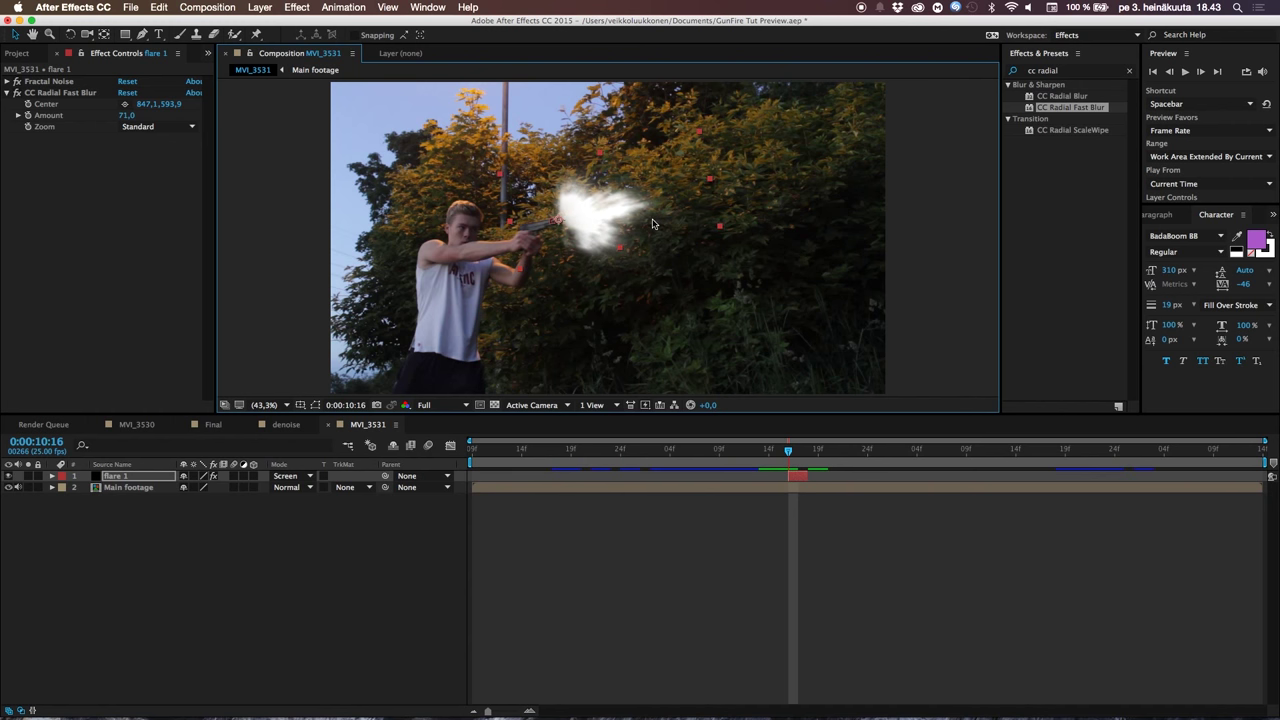
pyautogui.click(220, 594)
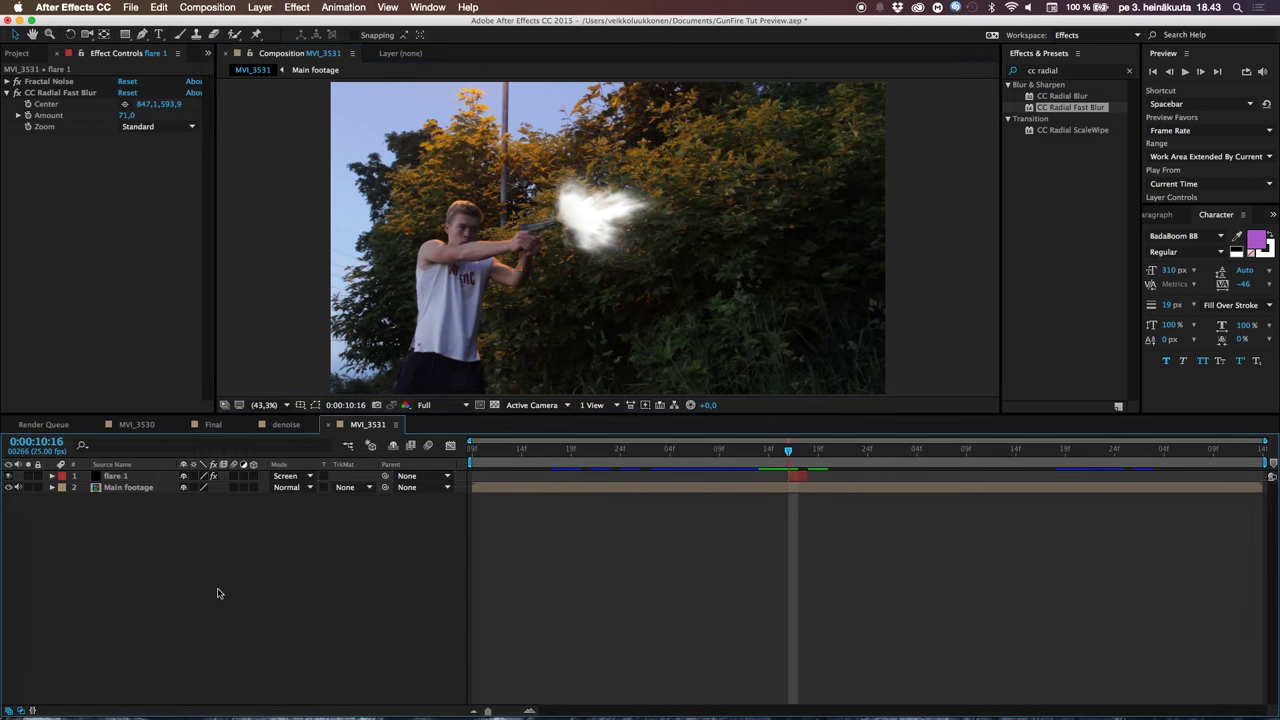
# Draw a second rectangular mask over the outer end of flare 1 and set its mode to Subtract
pyautogui.click(135, 477)
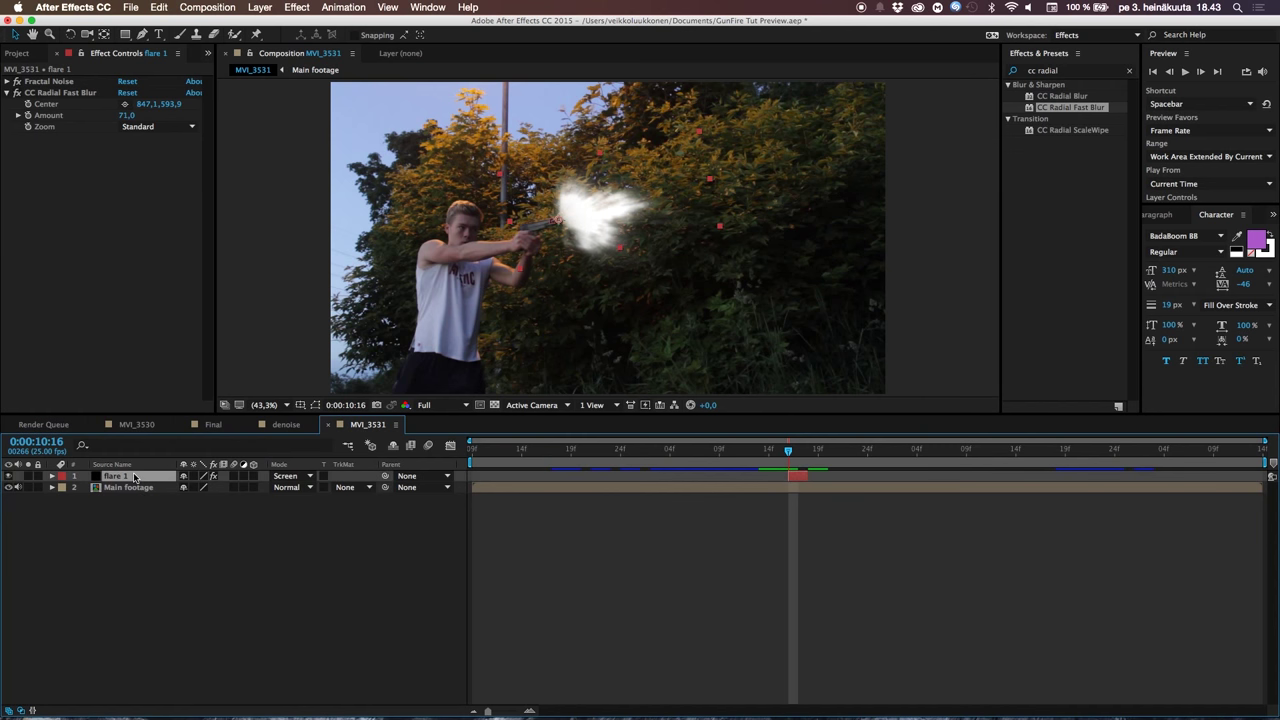
pyautogui.click(126, 35)
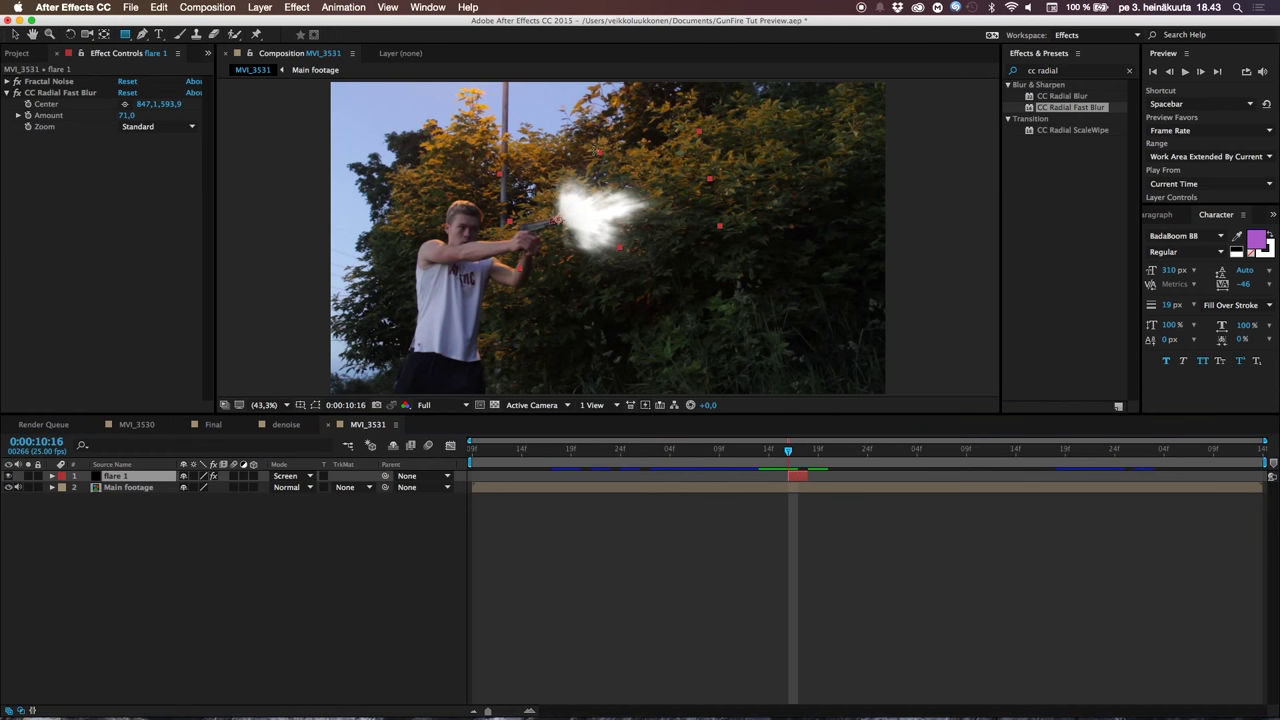
pyautogui.hotkey('ctrl', 'v')
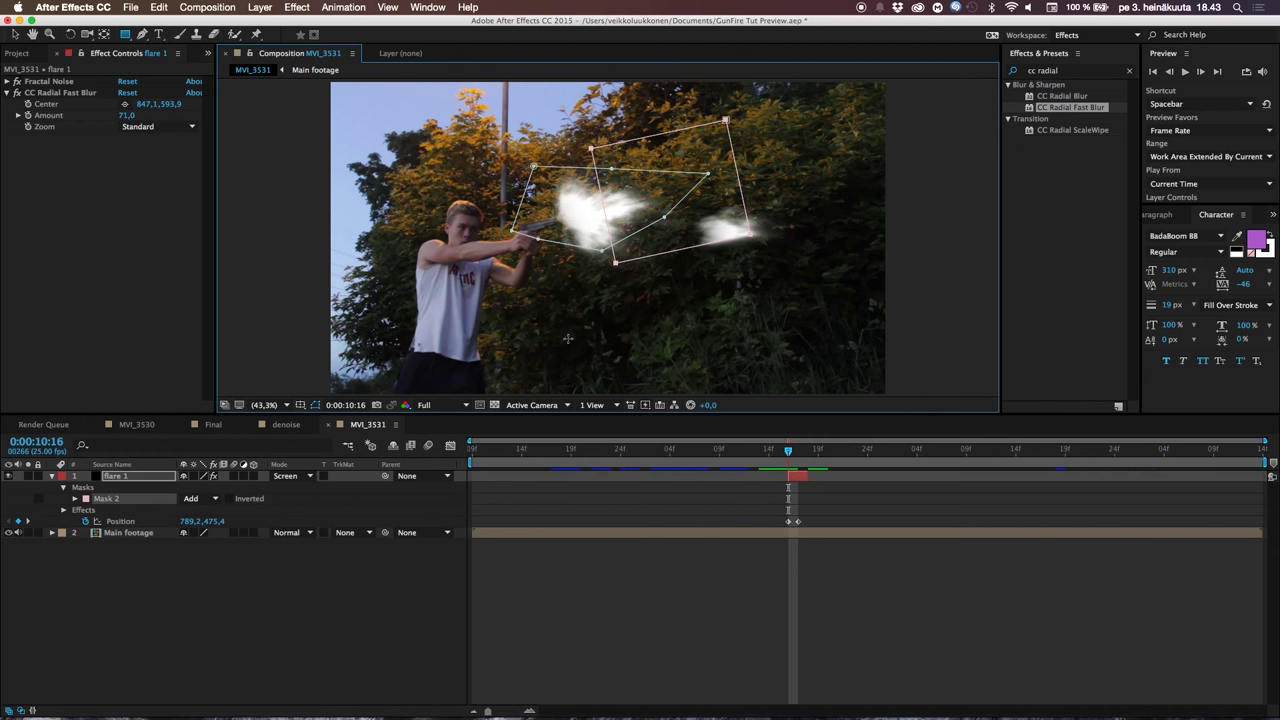
pyautogui.click(203, 500)
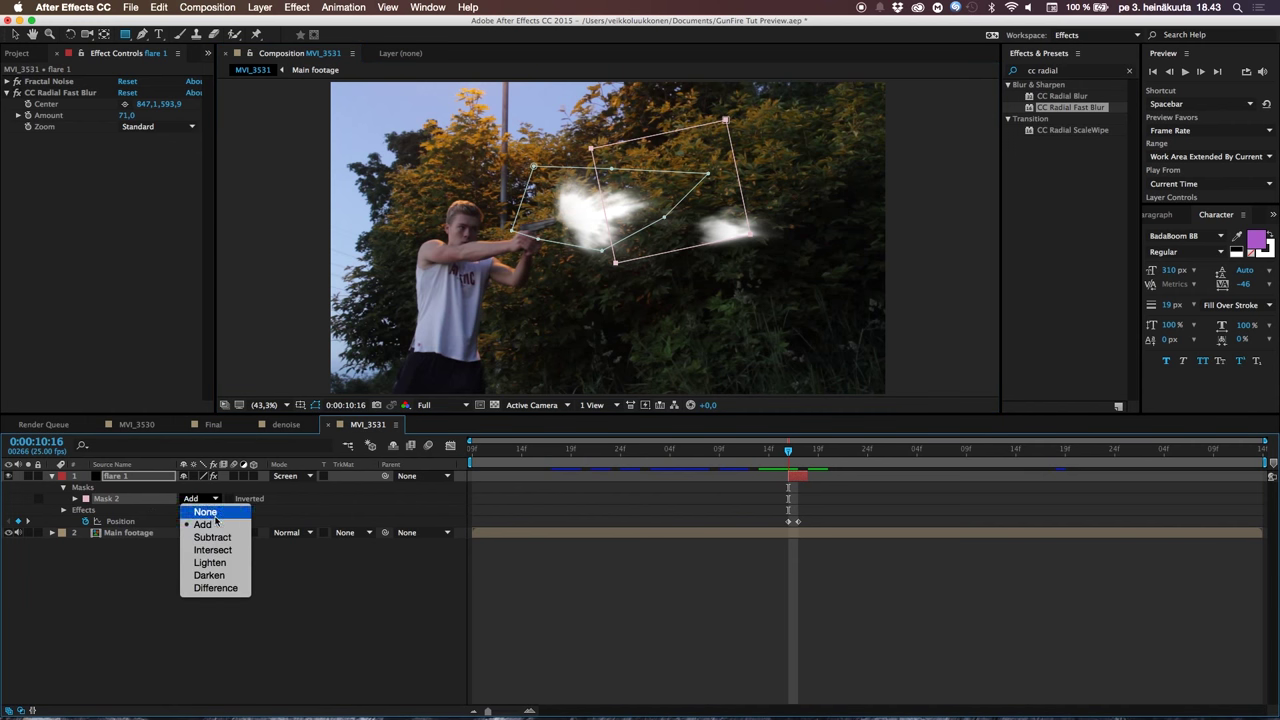
pyautogui.click(213, 538)
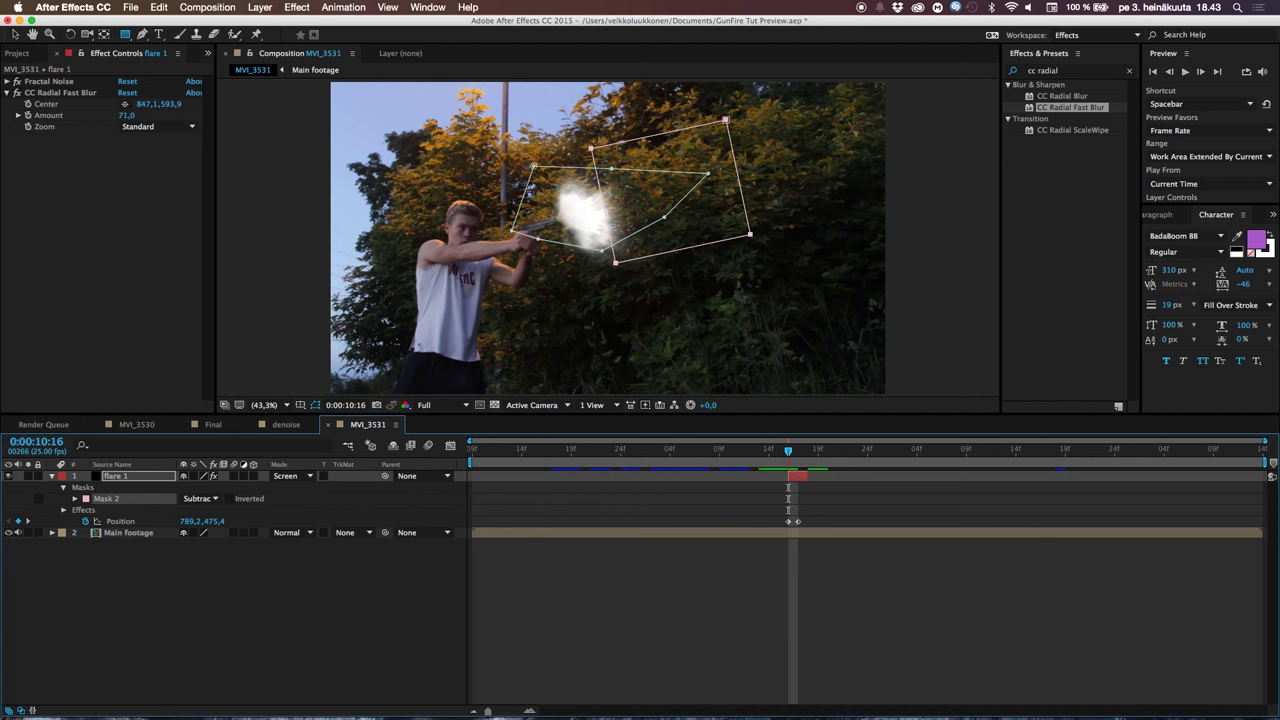
# Feather Mask 2 by 74 pixels and shift the outer points of both flare 1 masks slightly away from the muzzle
pyautogui.press('f')
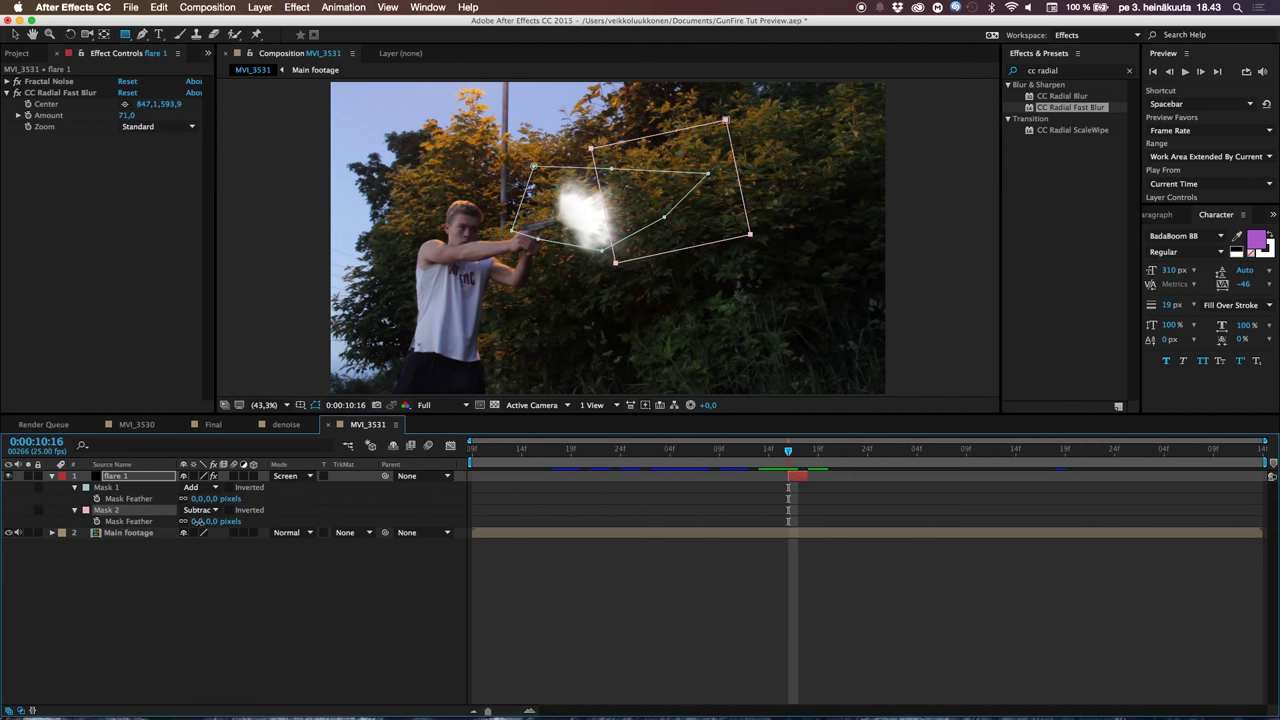
pyautogui.moveTo(195, 521); pyautogui.dragTo(245, 520)
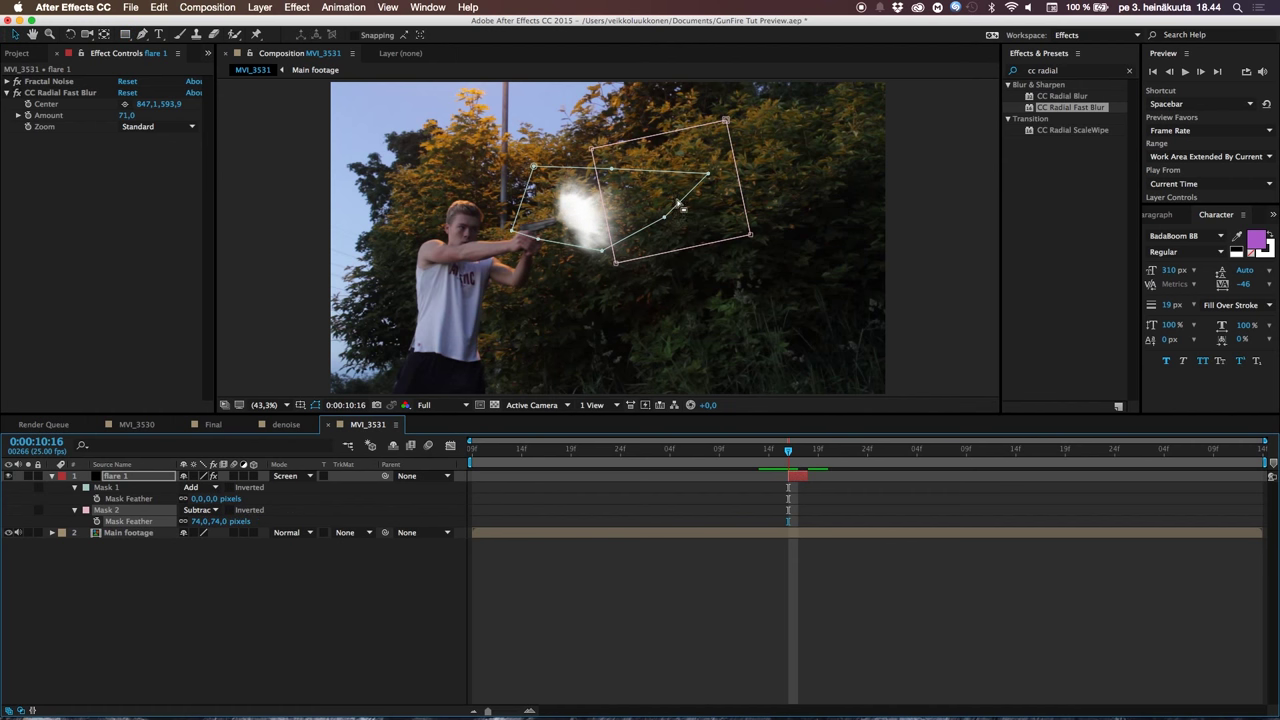
pyautogui.press('v')
pyautogui.click(600, 158)
pyautogui.moveTo(581, 131); pyautogui.dragTo(796, 288)
pyautogui.moveTo(752, 235); pyautogui.dragTo(765, 232)
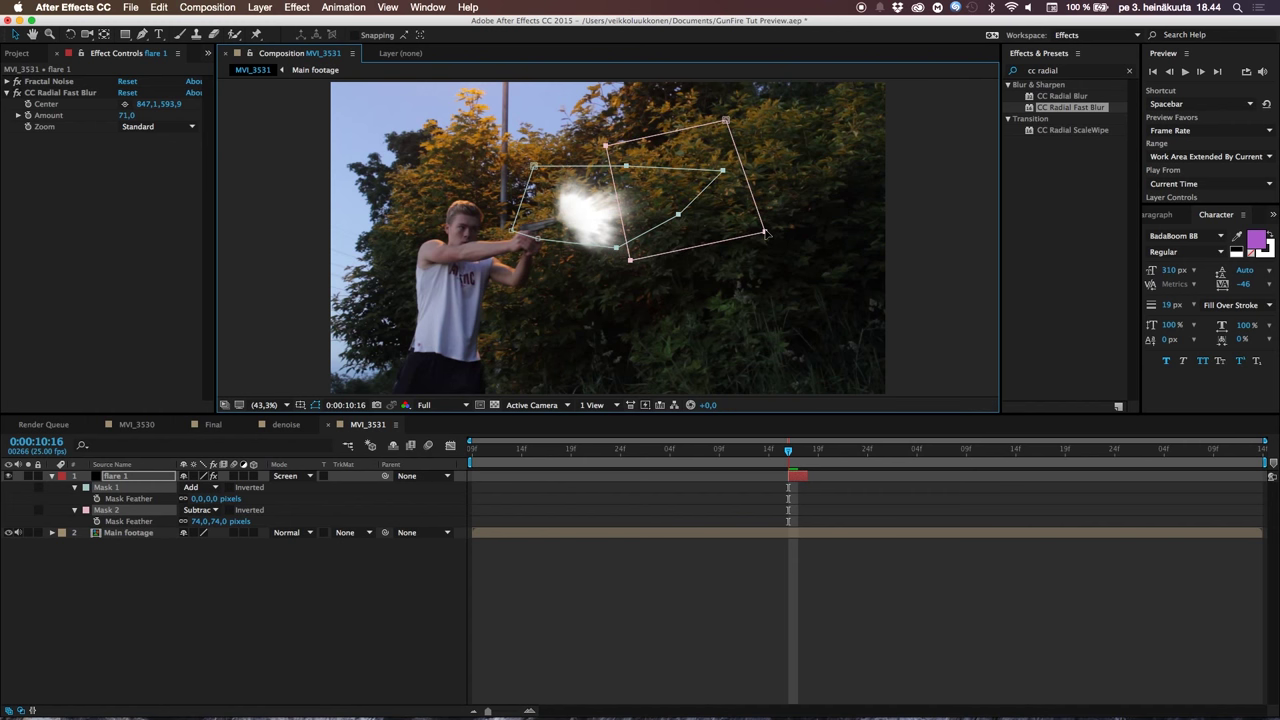
pyautogui.click(296, 624)
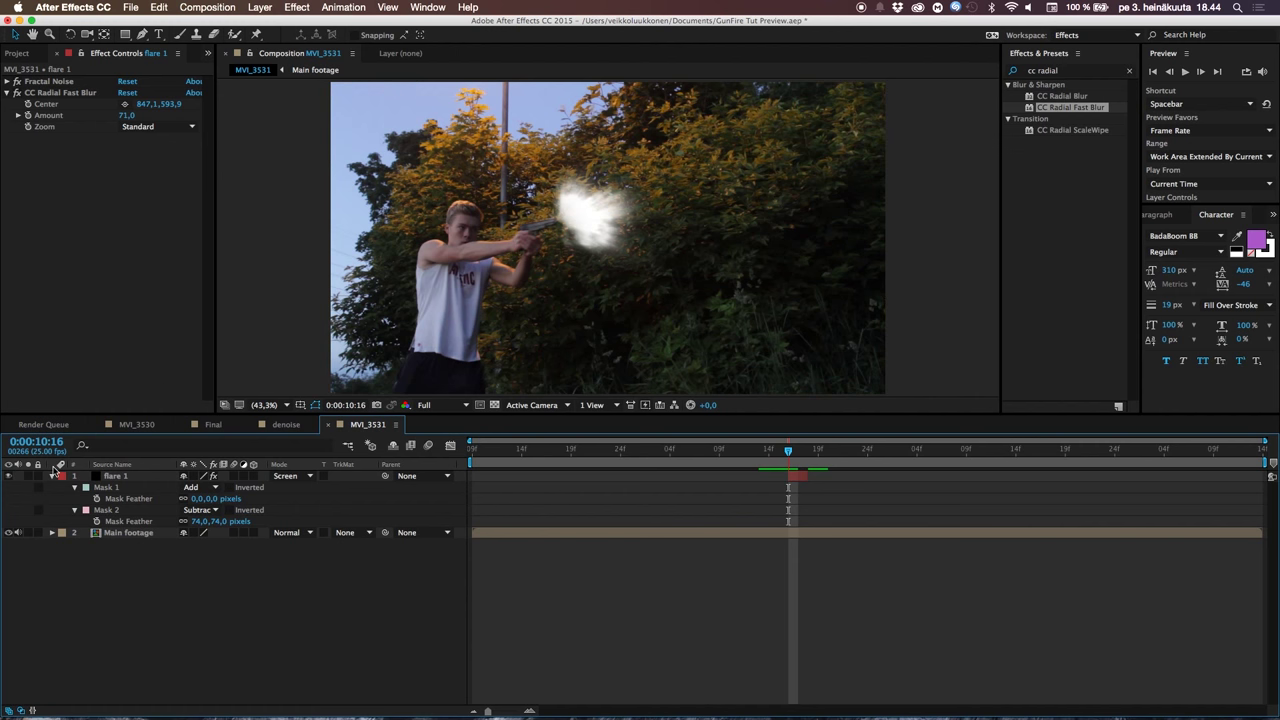
pyautogui.click(54, 472)
pyautogui.click(52, 477)
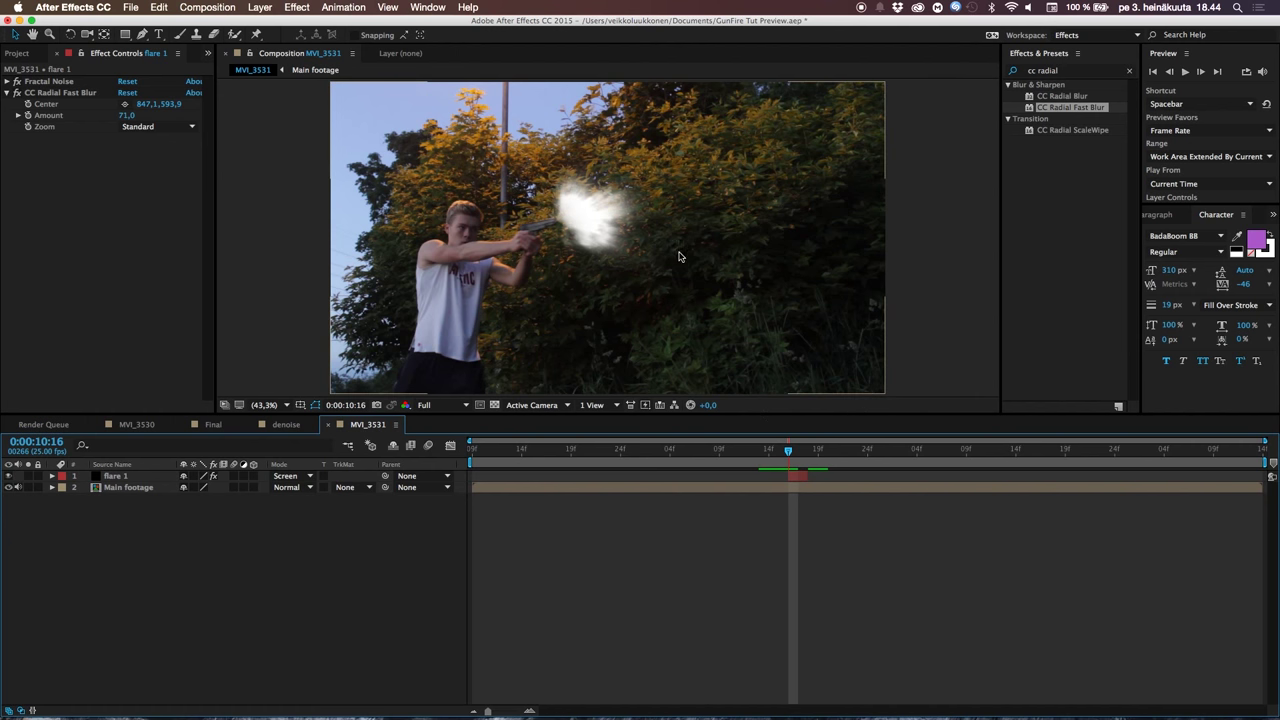
# Apply the CC Toner effect to flare 1 and hide the mask paths in the composition view
pyautogui.click(1086, 71)
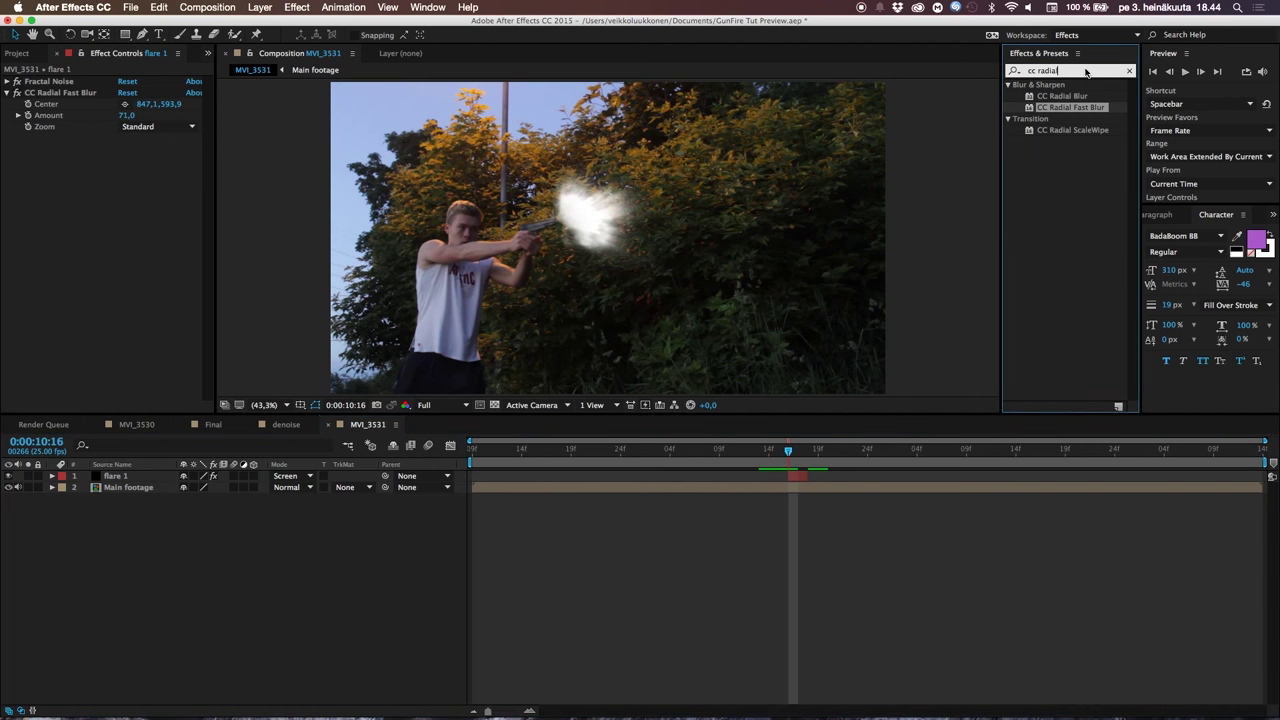
pyautogui.write('cc toner')
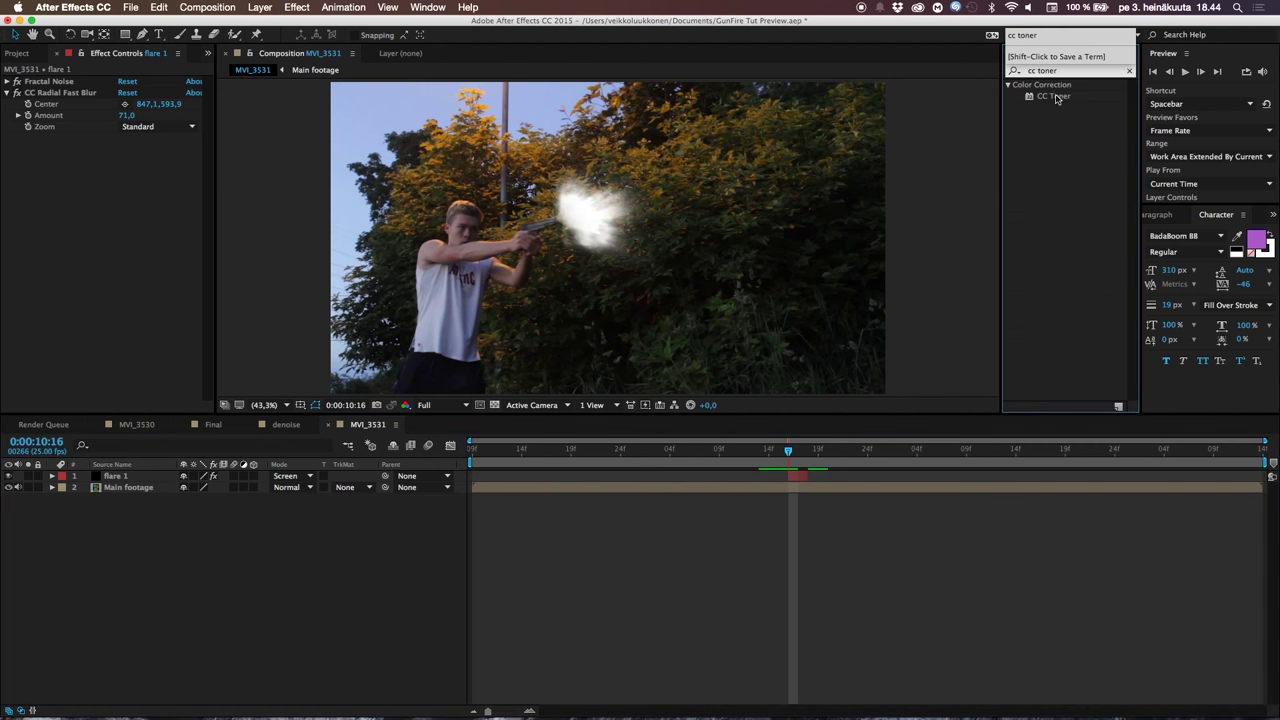
pyautogui.moveTo(1057, 98); pyautogui.dragTo(61, 278)
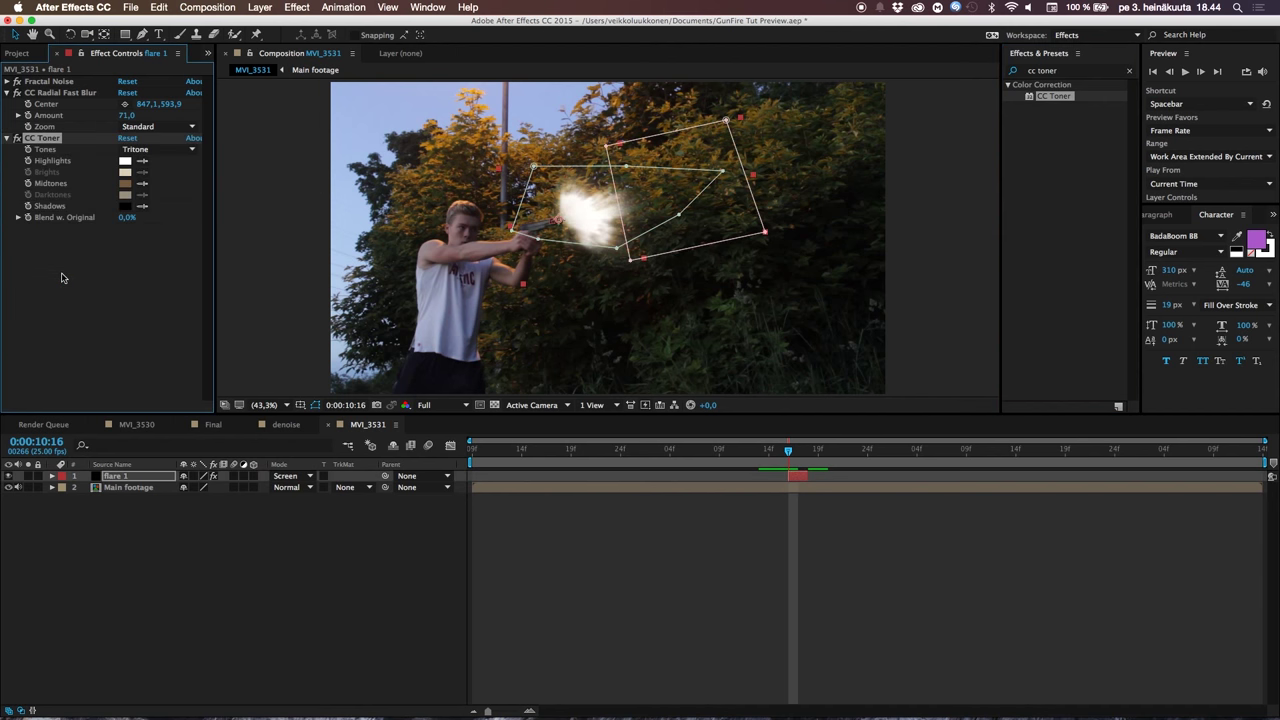
pyautogui.click(316, 405)
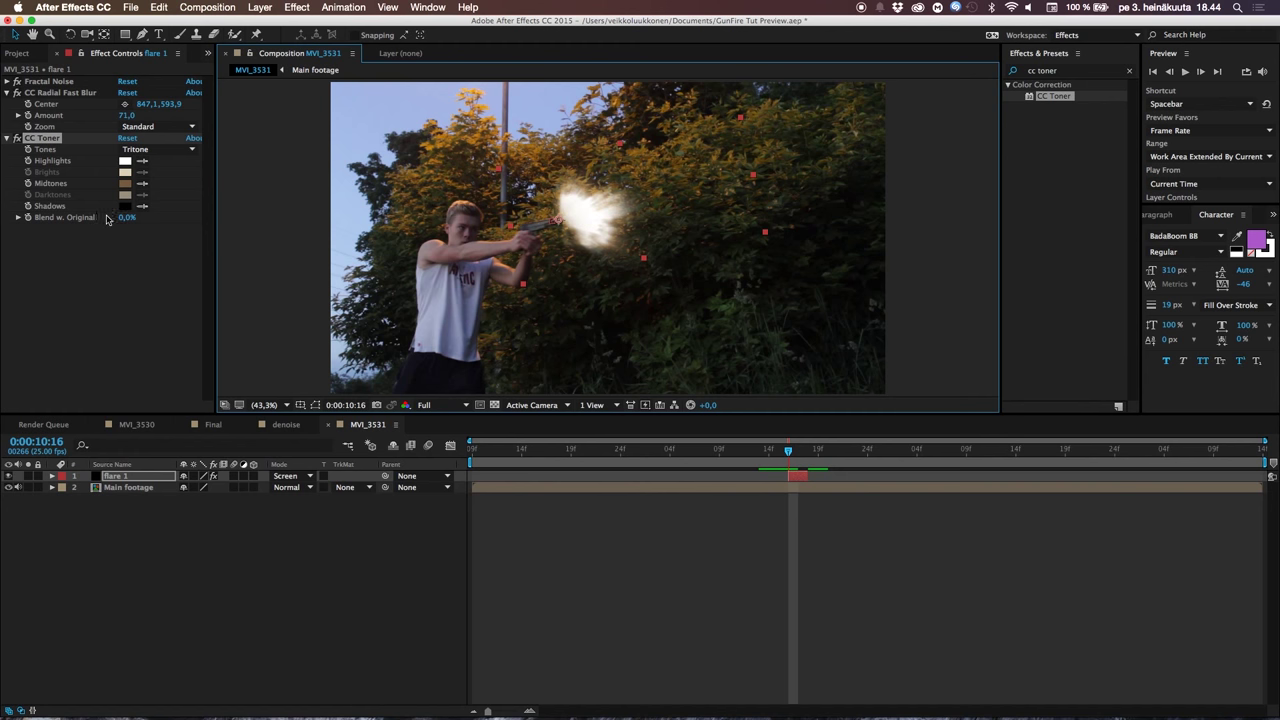
# Set the CC Toner highlights to a very pale warm yellow with a hue of 40°
pyautogui.click(125, 160)
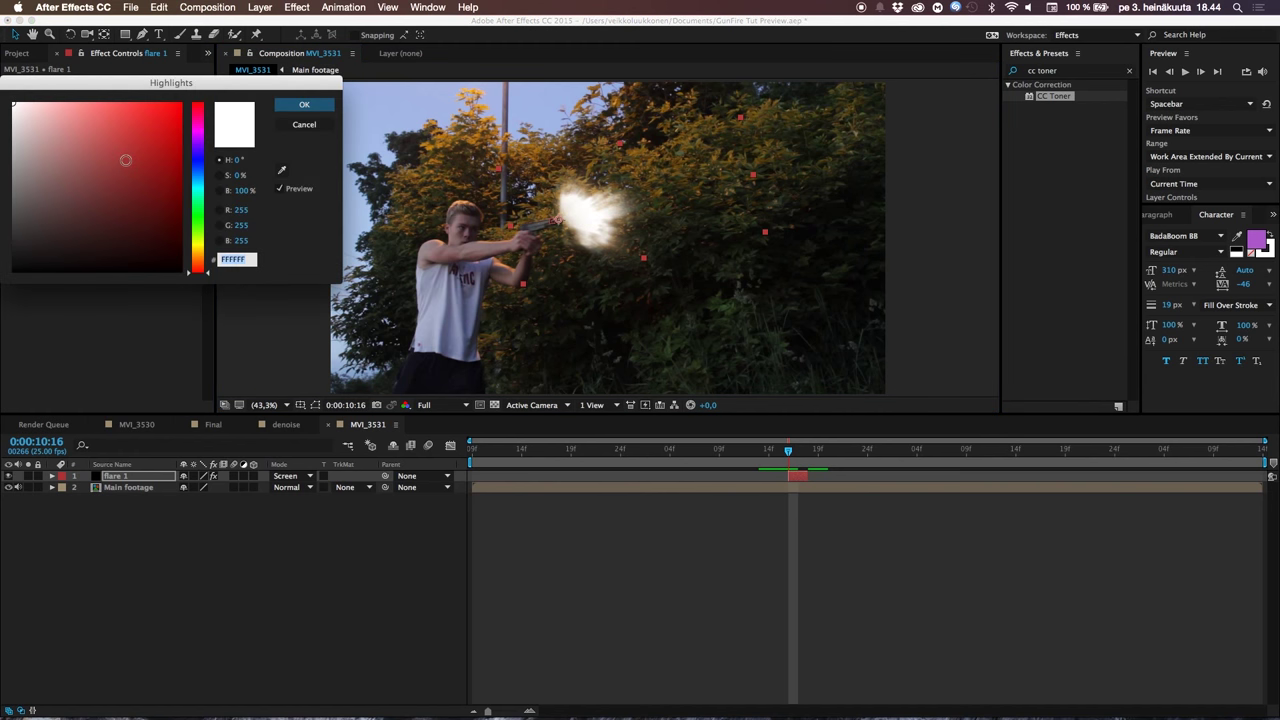
pyautogui.moveTo(197, 259); pyautogui.dragTo(196, 255)
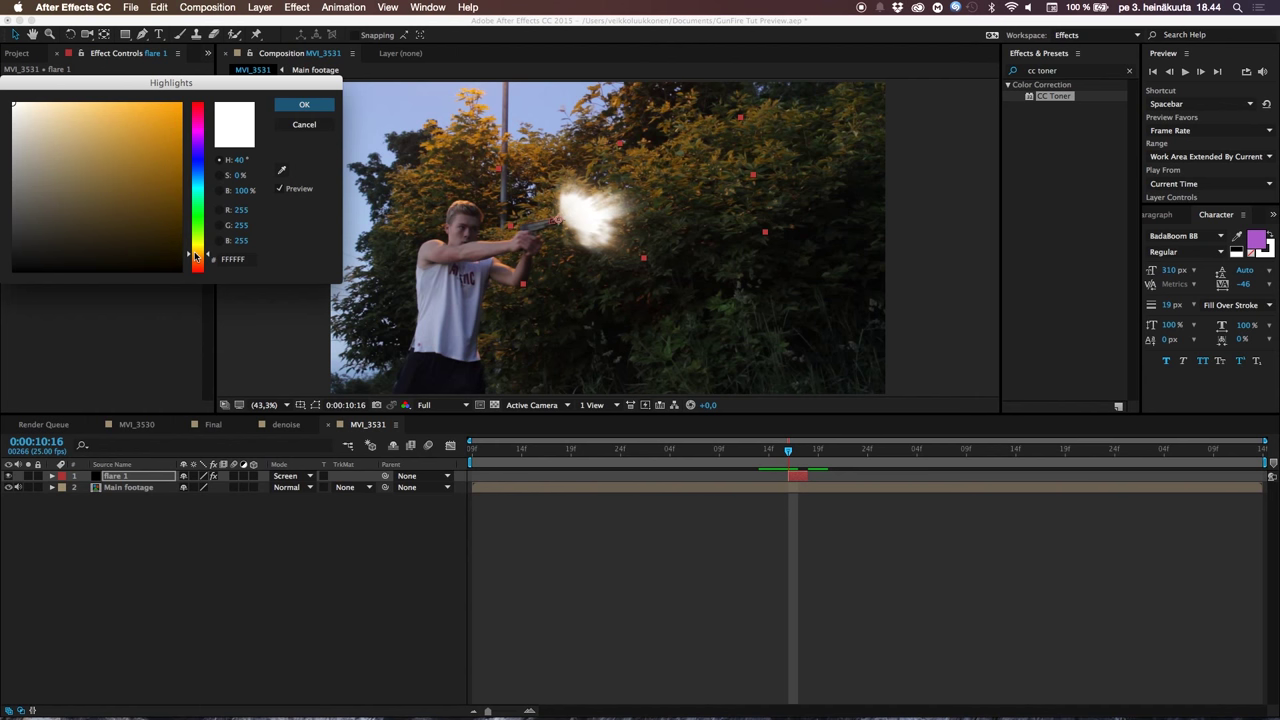
pyautogui.click(40, 101)
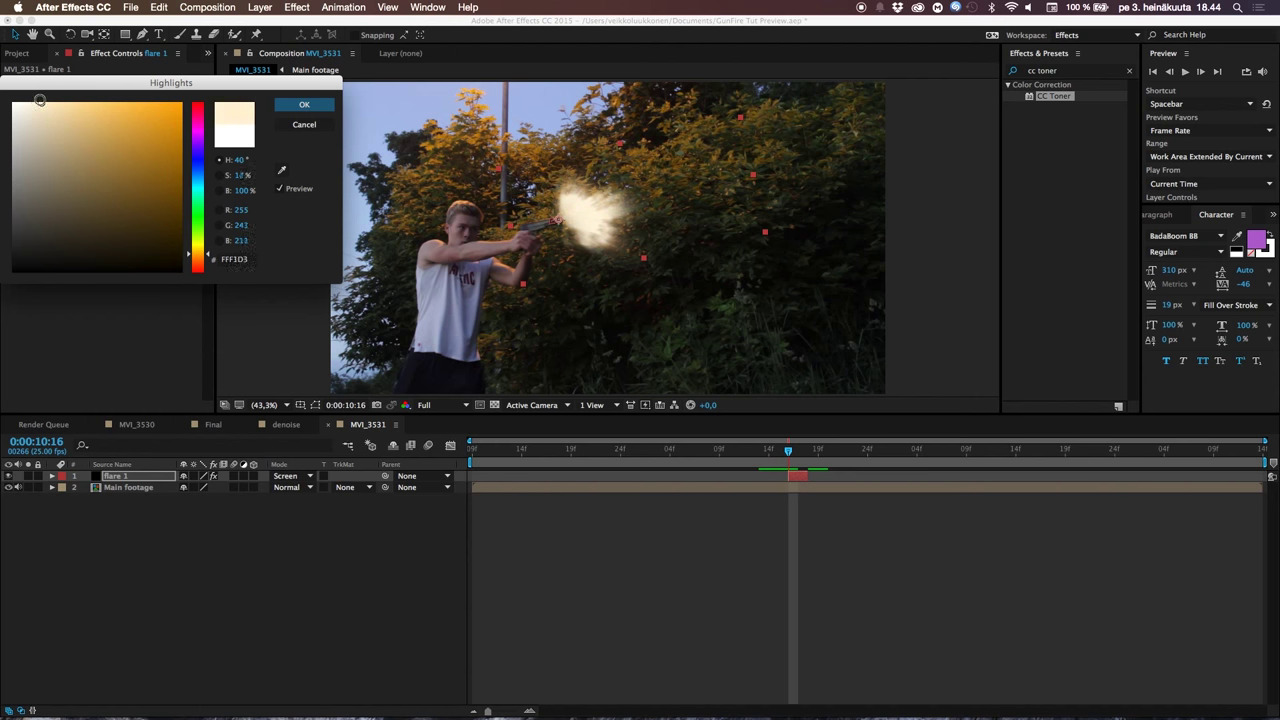
pyautogui.moveTo(40, 100); pyautogui.dragTo(30, 101)
pyautogui.click(308, 106)
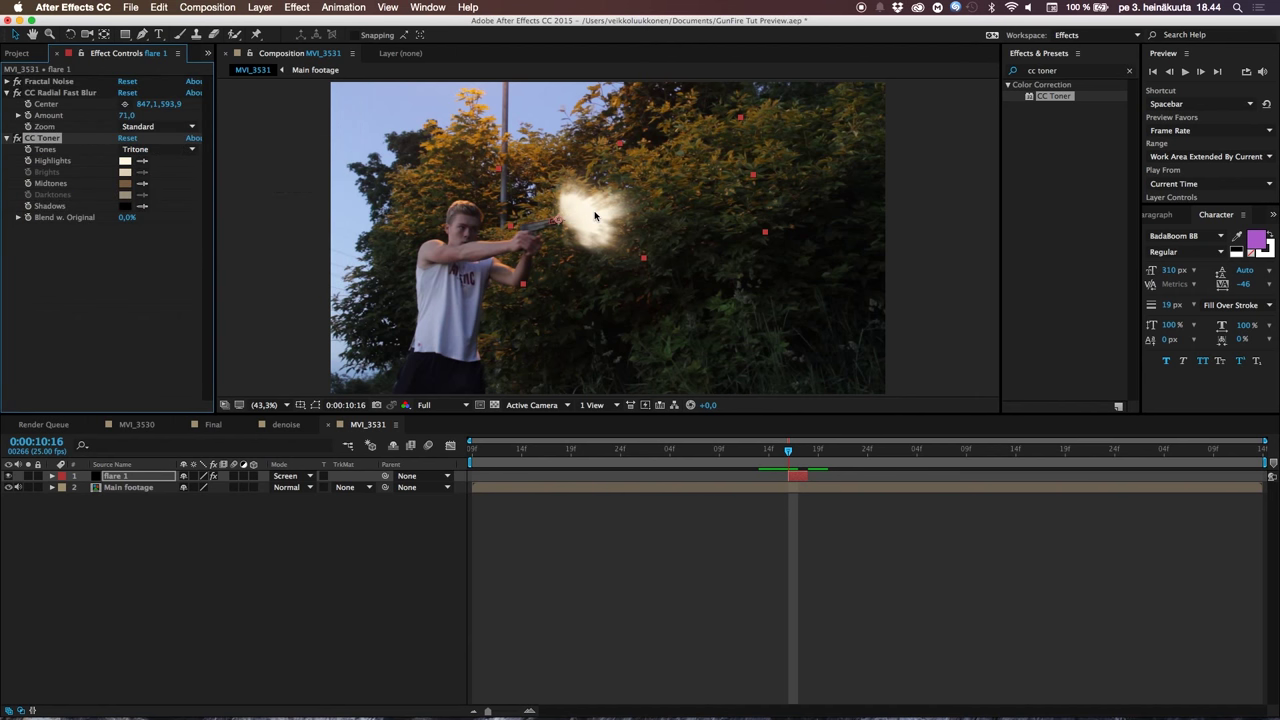
# Set the CC Toner midtones to the dark orange B25816
pyautogui.click(125, 183)
pyautogui.click(198, 260)
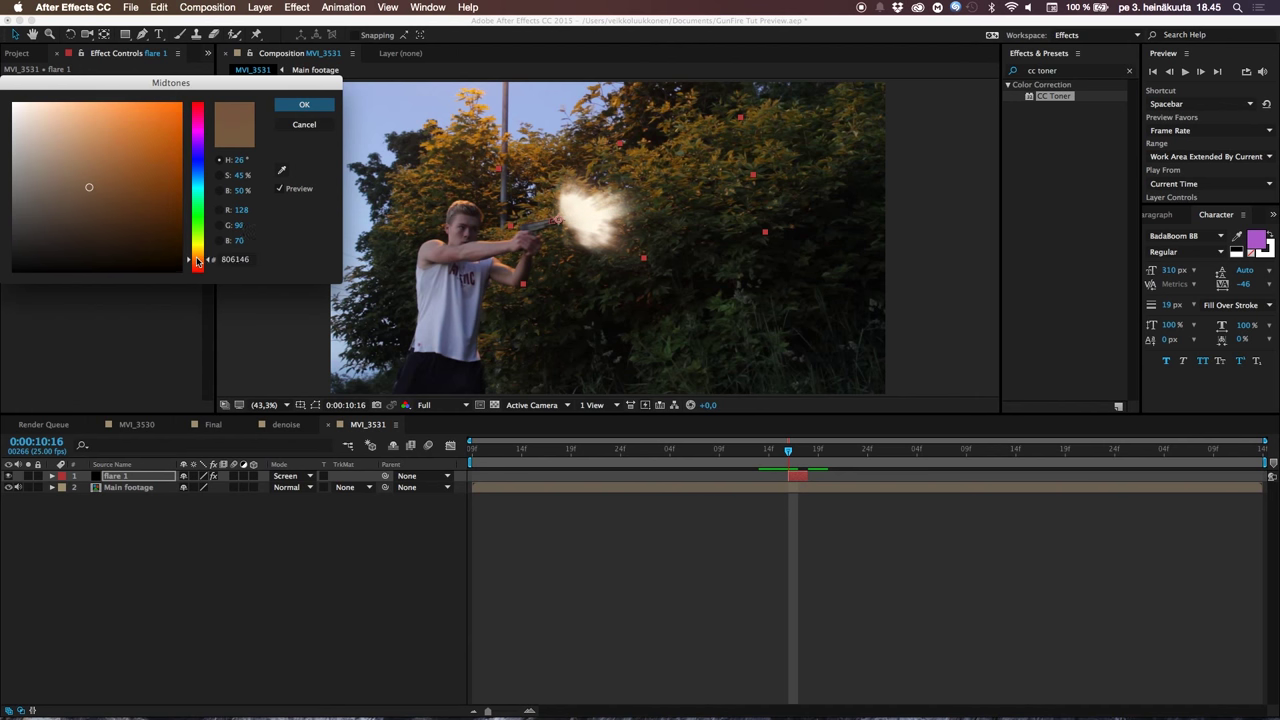
pyautogui.click(172, 126)
pyautogui.moveTo(172, 126)
pyautogui.mouseDown()
pyautogui.moveTo(186, 122)
pyautogui.moveTo(170, 137)
pyautogui.moveTo(165, 123)
pyautogui.mouseUp()
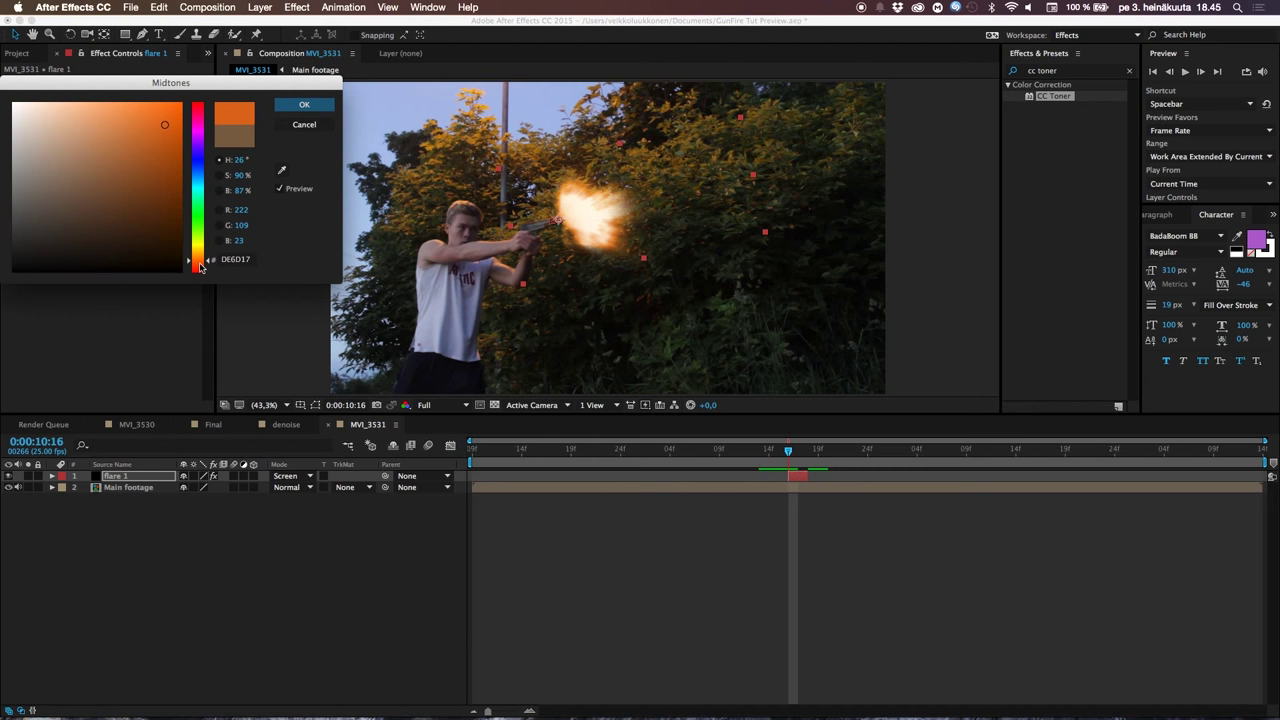
pyautogui.moveTo(198, 264); pyautogui.dragTo(200, 260)
pyautogui.moveTo(172, 146)
pyautogui.mouseDown()
pyautogui.moveTo(133, 125)
pyautogui.moveTo(137, 144)
pyautogui.moveTo(161, 154)
pyautogui.mouseUp()
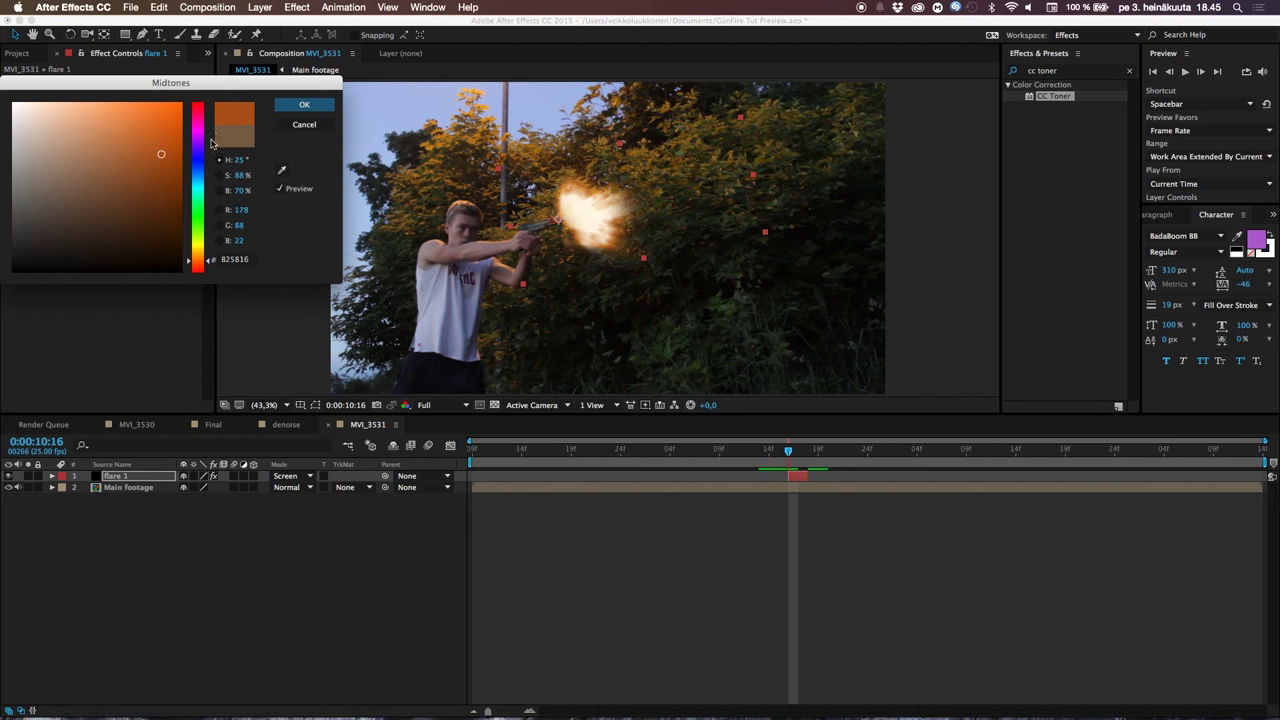
pyautogui.click(304, 105)
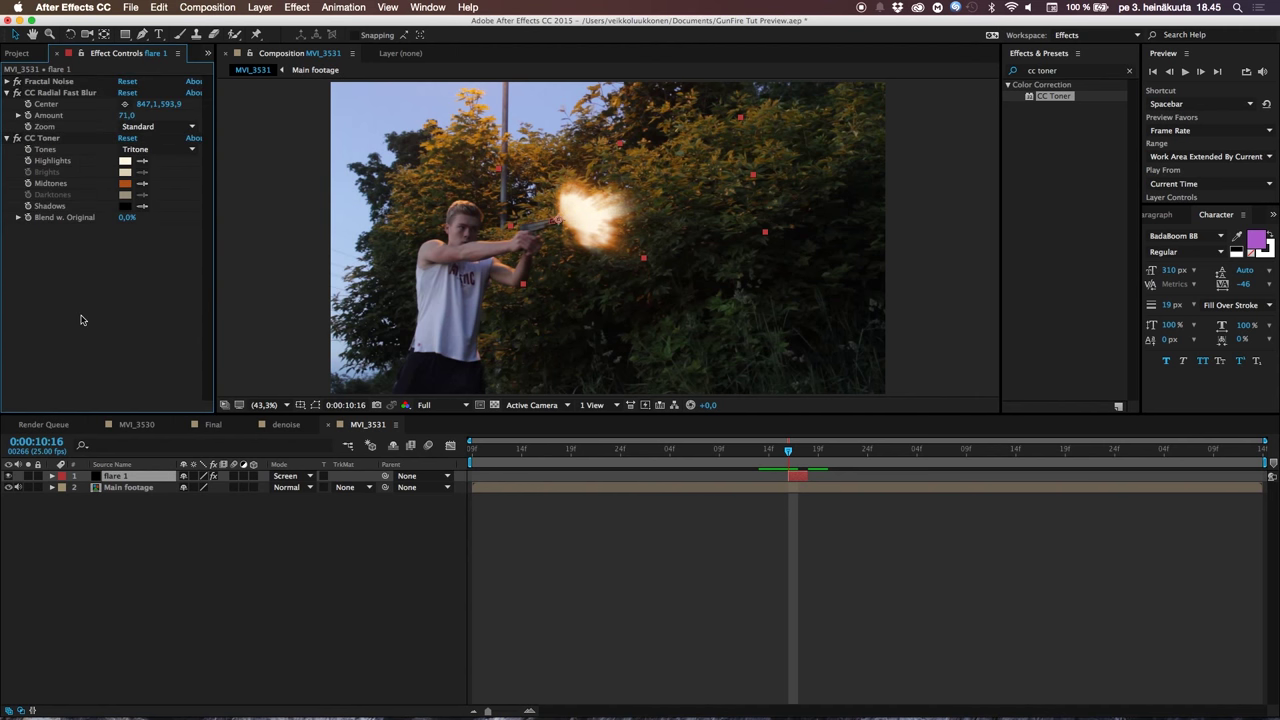
# Collapse the CC Radial Fast Blur and CC Toner settings, and apply the Stylize Glow effect to flare 1
pyautogui.click(132, 535)
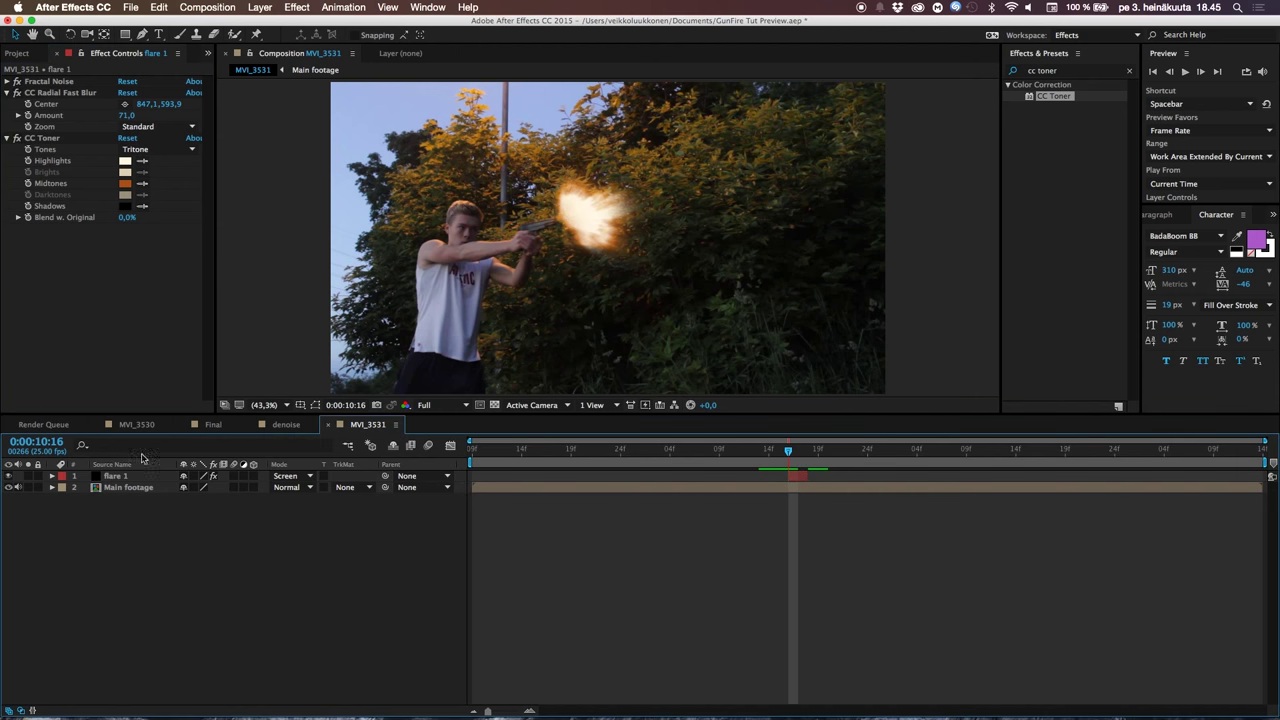
pyautogui.click(9, 93)
pyautogui.click(8, 104)
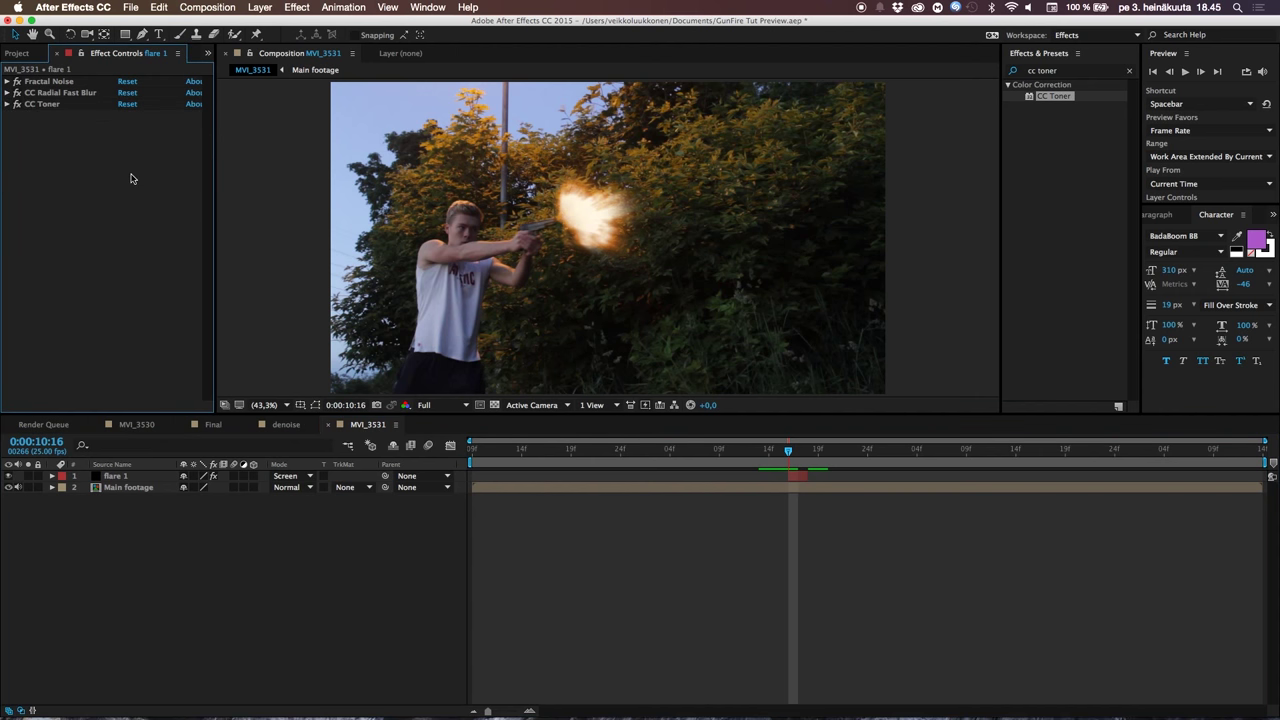
pyautogui.doubleClick(1086, 73)
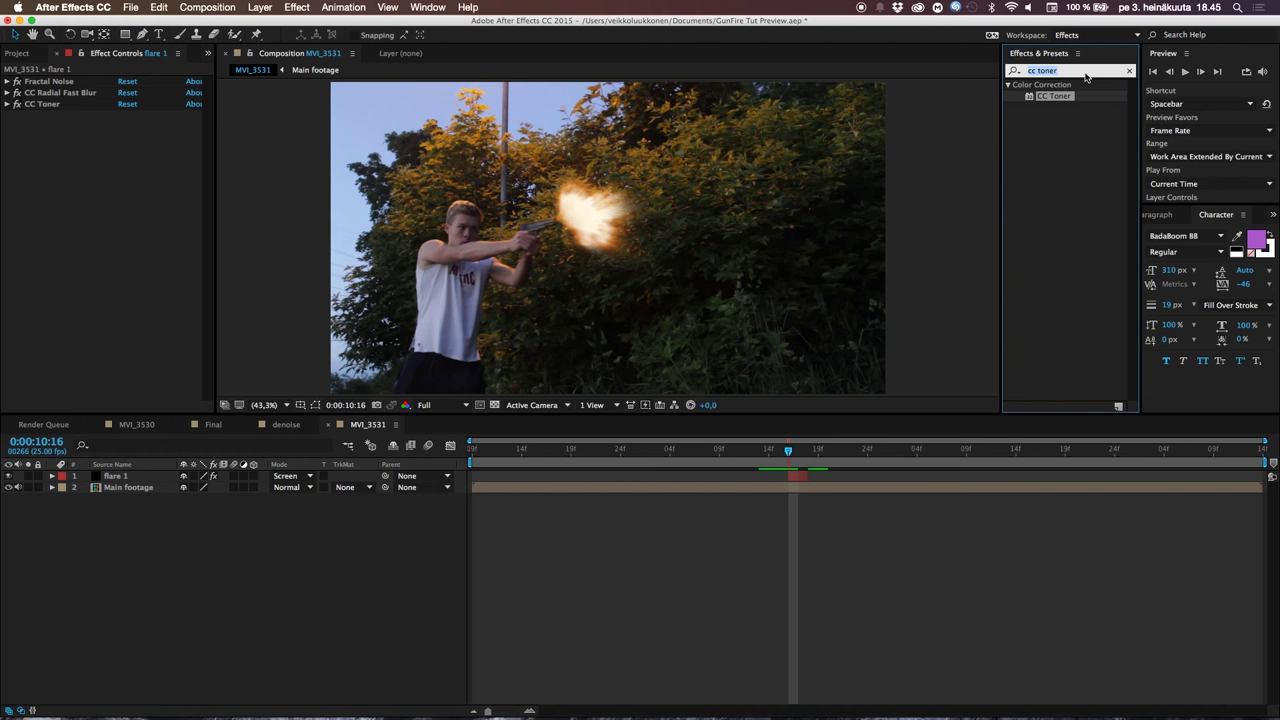
pyautogui.write('glow')
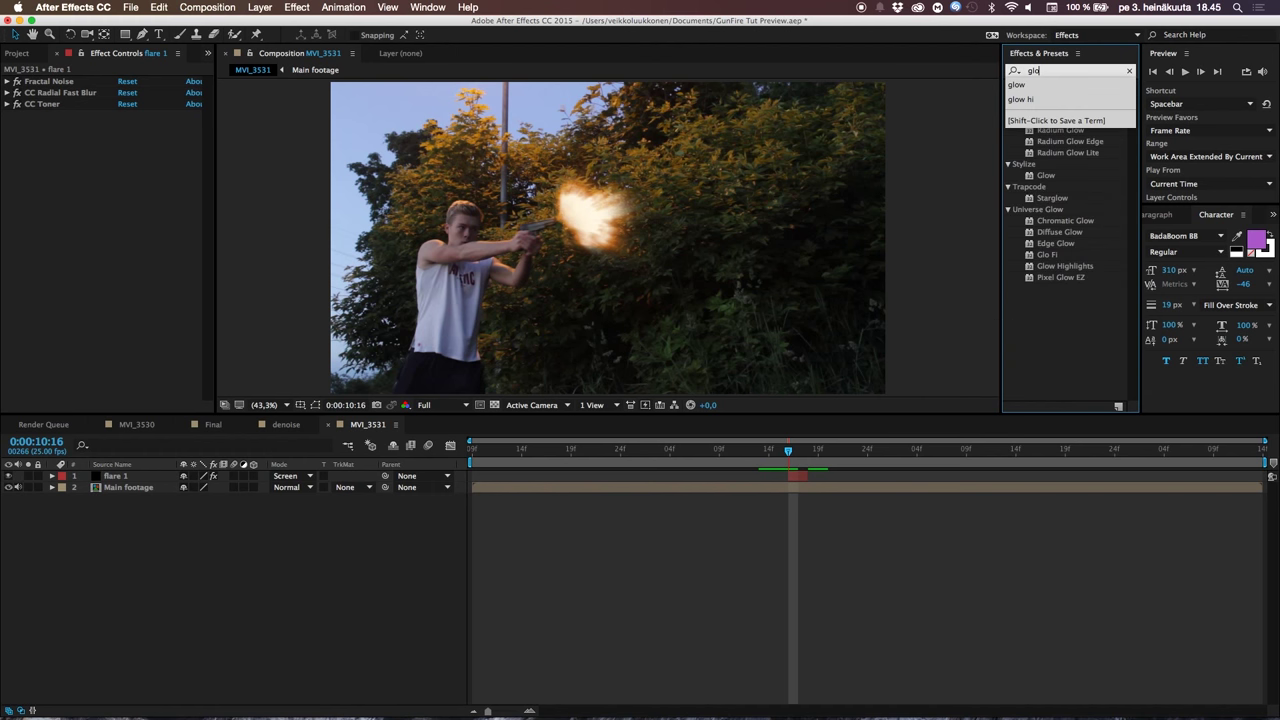
pyautogui.click(1045, 175)
pyautogui.moveTo(1045, 175); pyautogui.dragTo(480, 205)
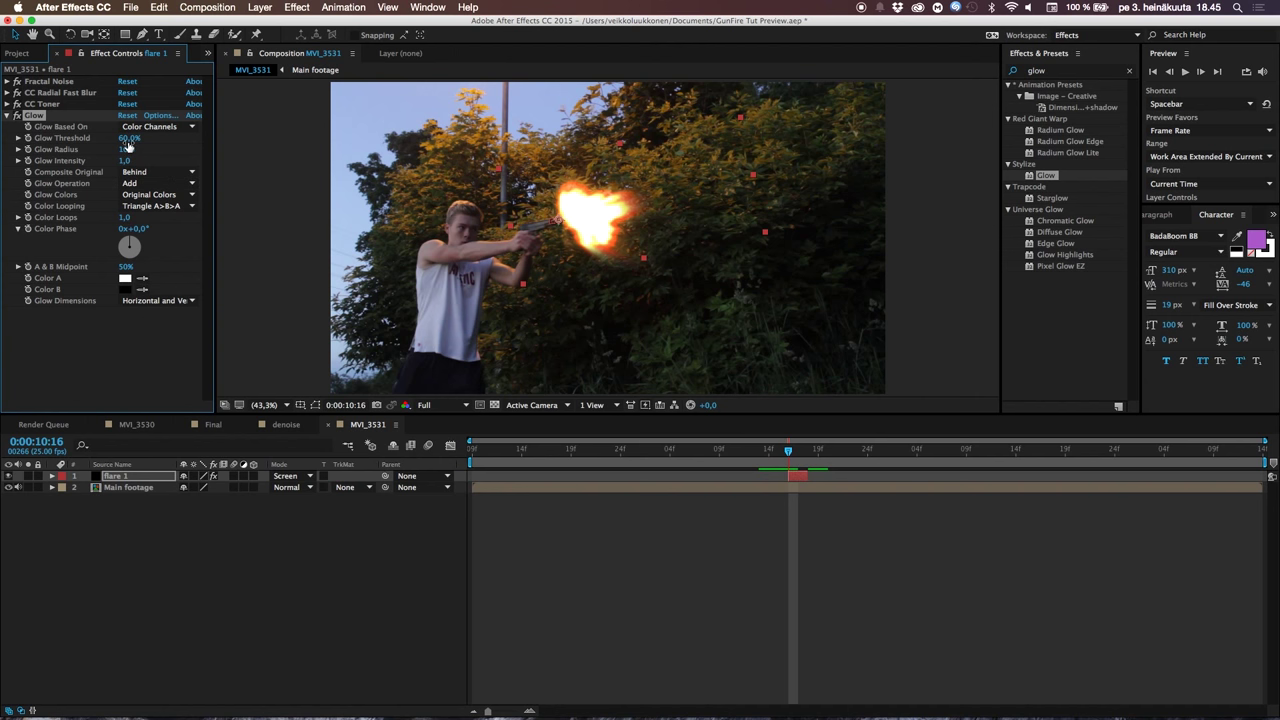
# Set flare 1's Glow threshold to 89.8% and its glow radius to 23
pyautogui.moveTo(129, 139); pyautogui.dragTo(167, 136)
pyautogui.moveTo(190, 136); pyautogui.dragTo(178, 134)
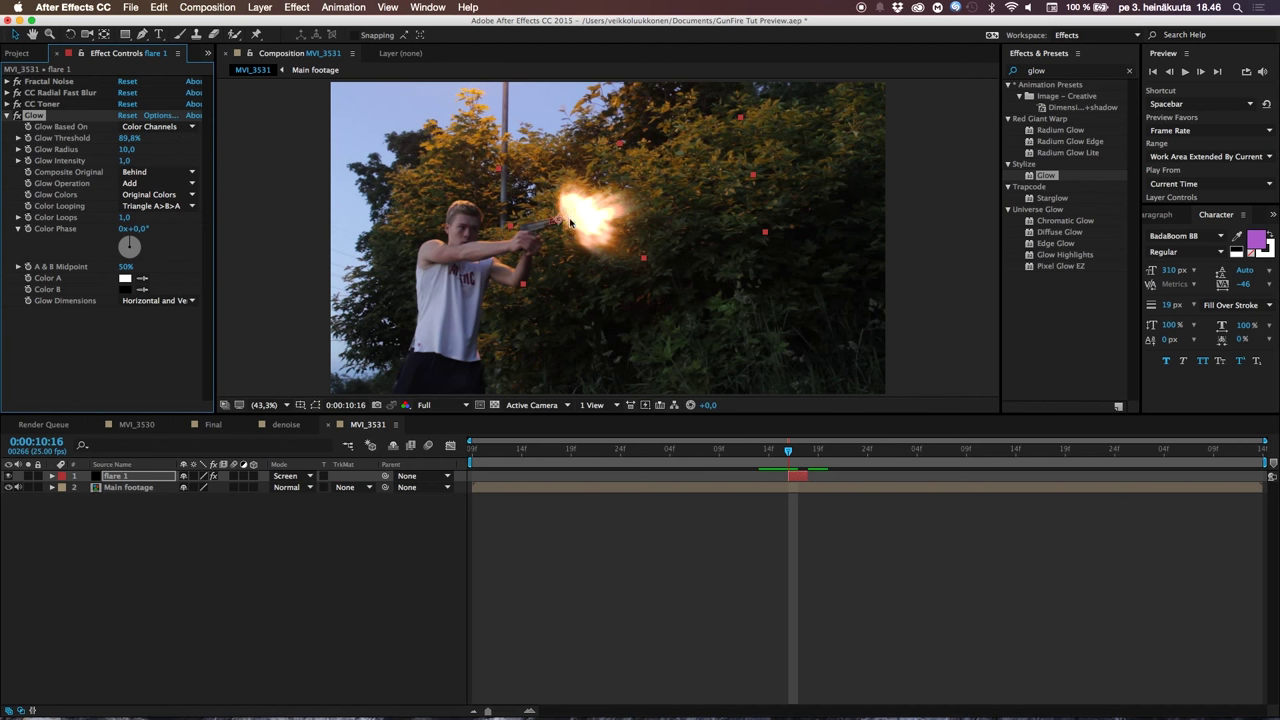
pyautogui.moveTo(126, 150)
pyautogui.mouseDown()
pyautogui.moveTo(150, 153)
pyautogui.moveTo(133, 150)
pyautogui.mouseUp()
pyautogui.click(121, 361)
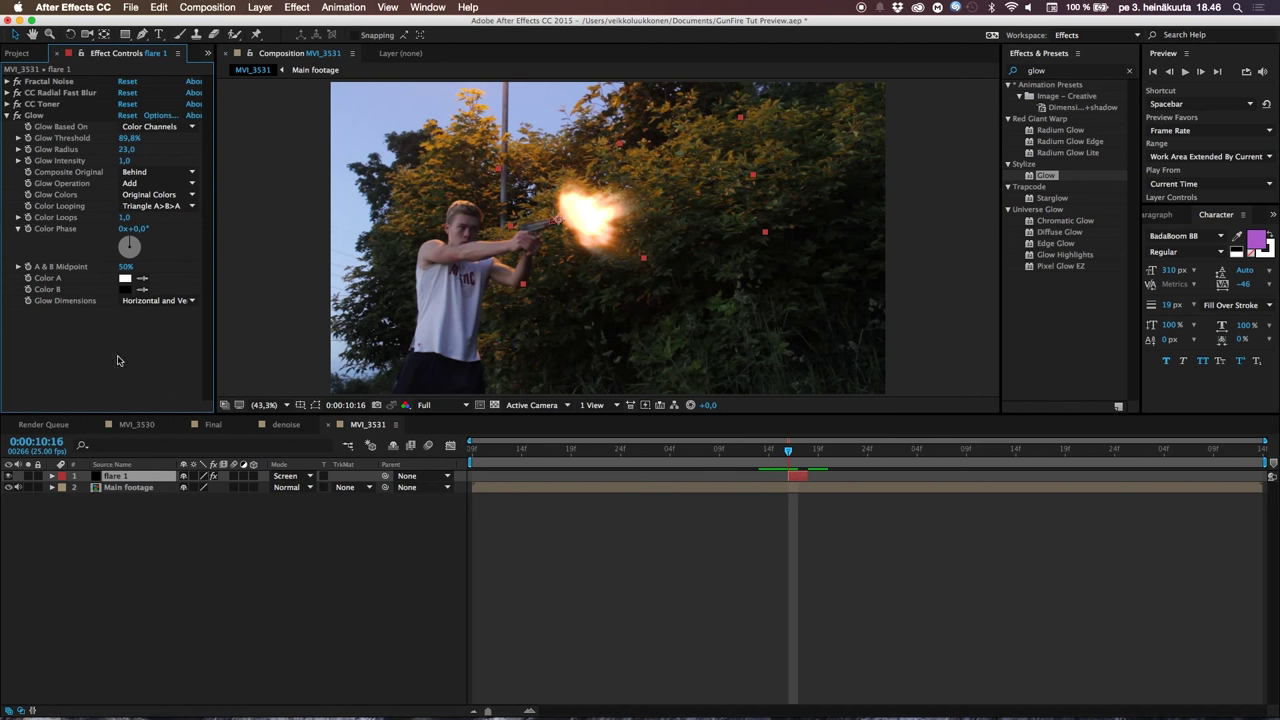
pyautogui.click(200, 543)
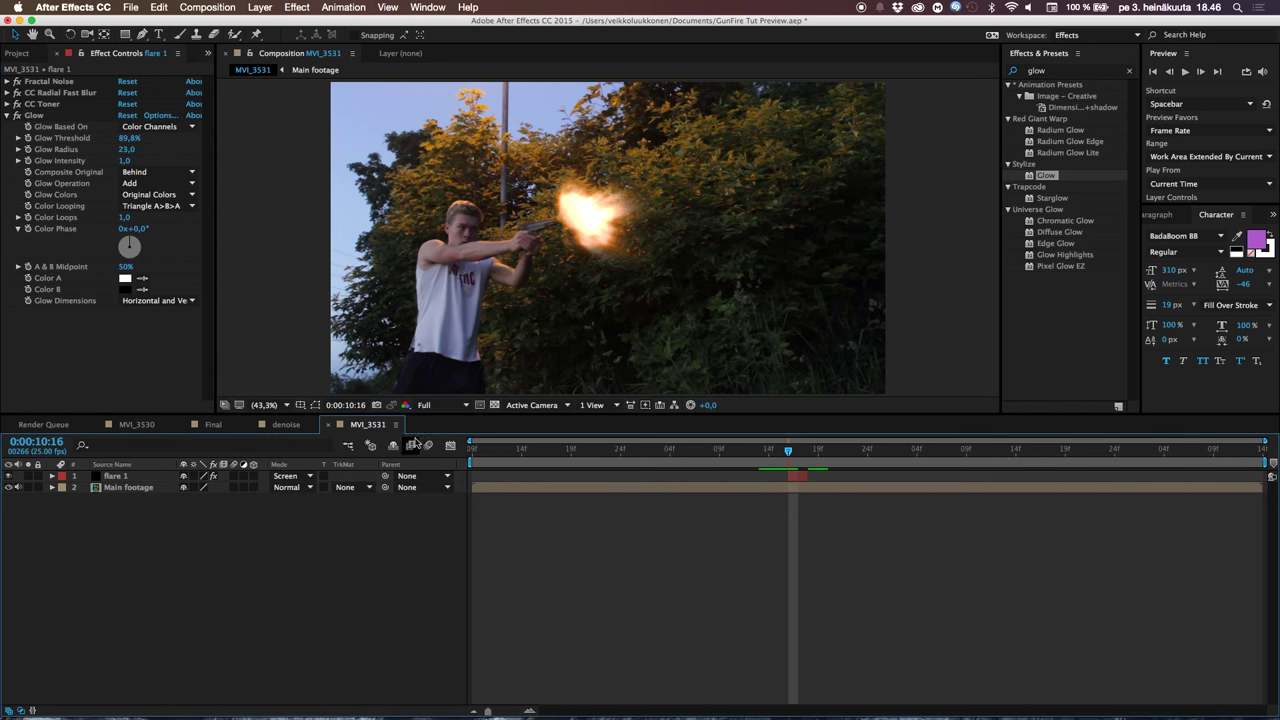
pyautogui.click(16, 116)
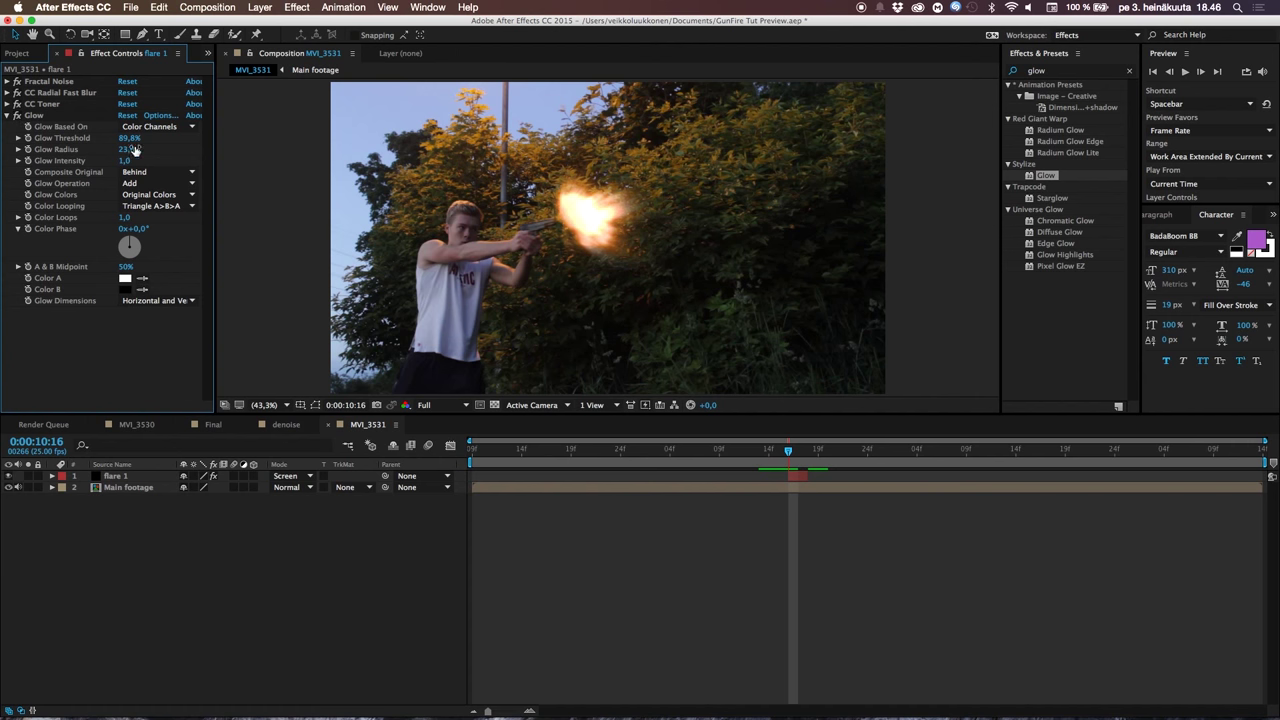
# Raise flare 1's Glow threshold to 96.9%
pyautogui.moveTo(127, 138); pyautogui.dragTo(143, 139)
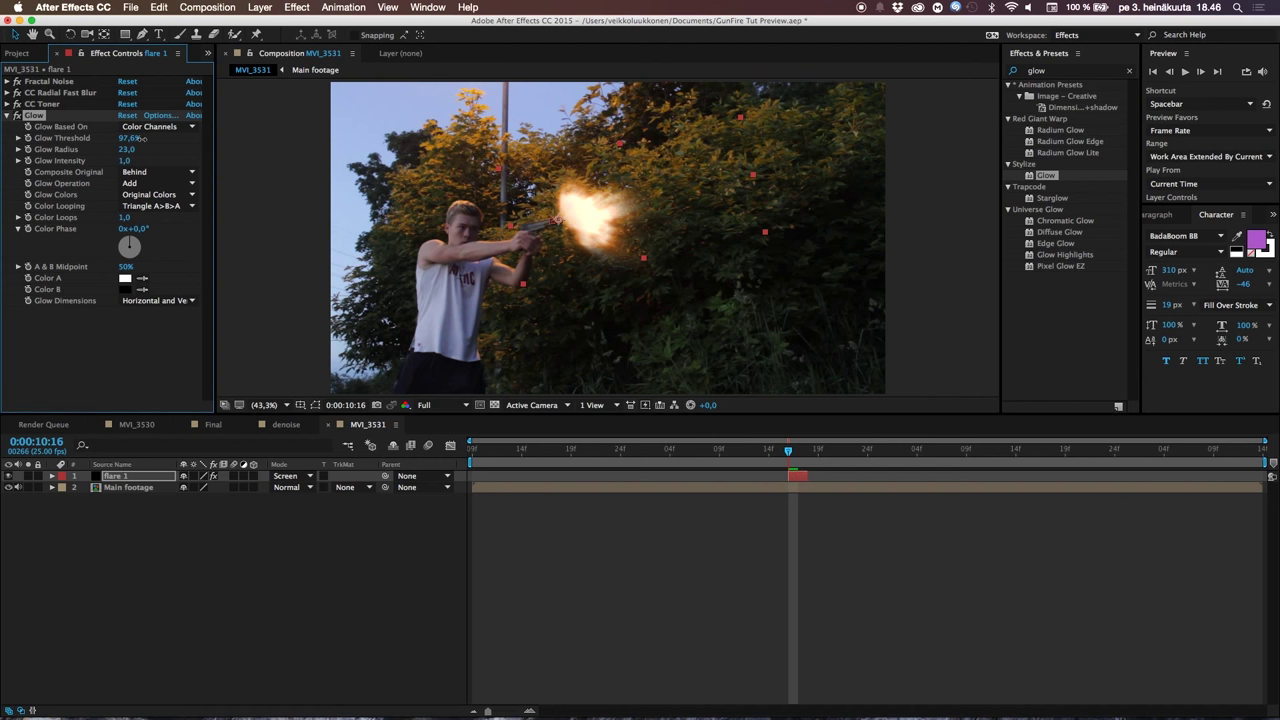
pyautogui.click(121, 345)
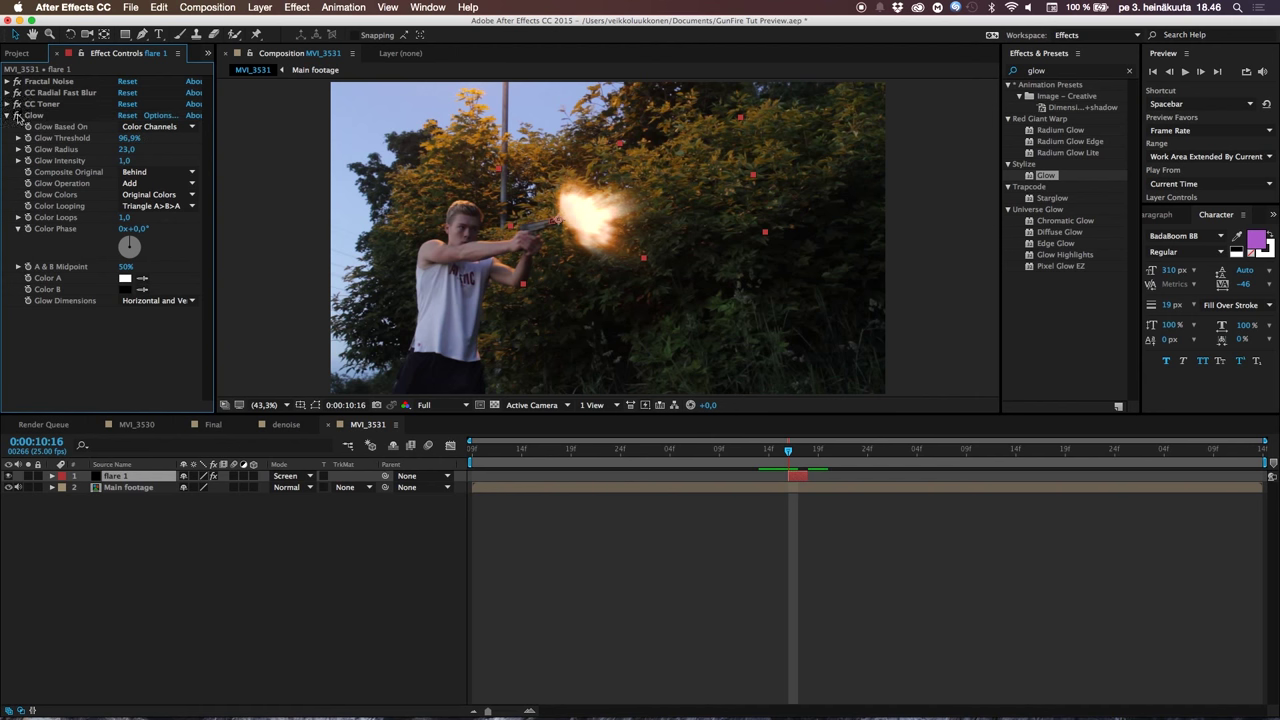
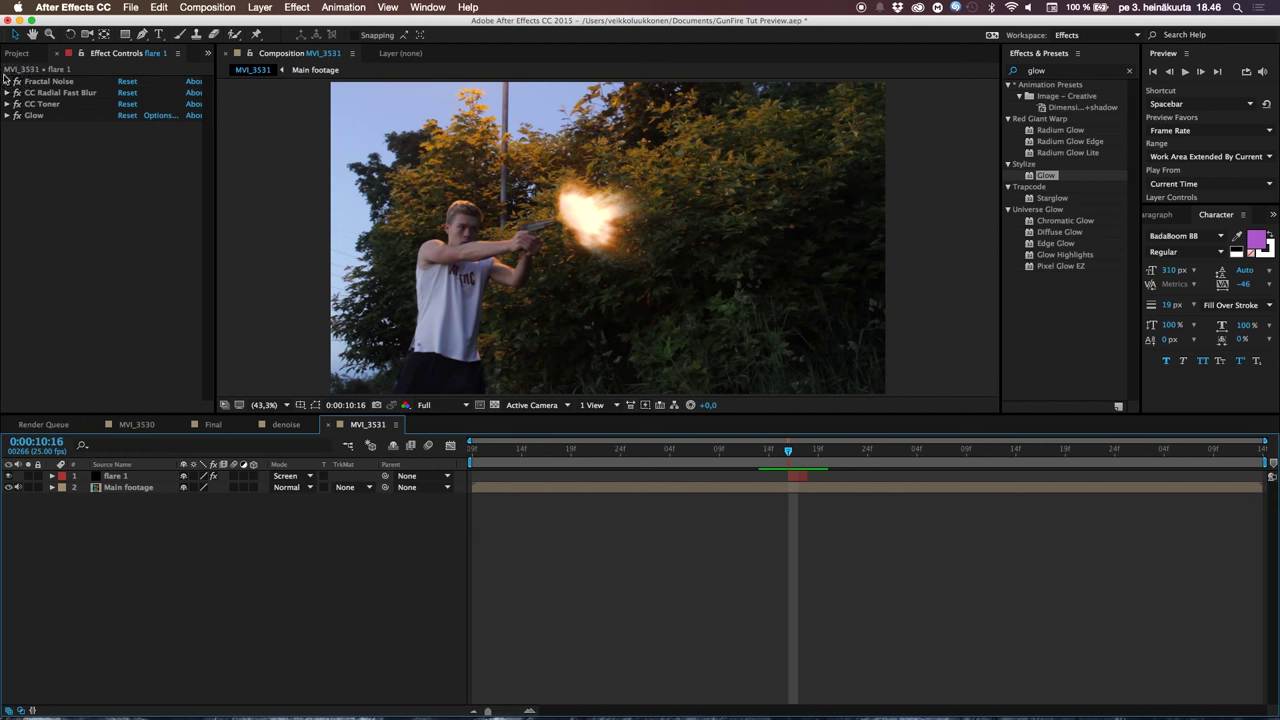
# Keyframe flare 1's Fractal Noise Evolution at 0° on frame 0:00:10:16 and 64° on the following frame
pyautogui.click(8, 82)
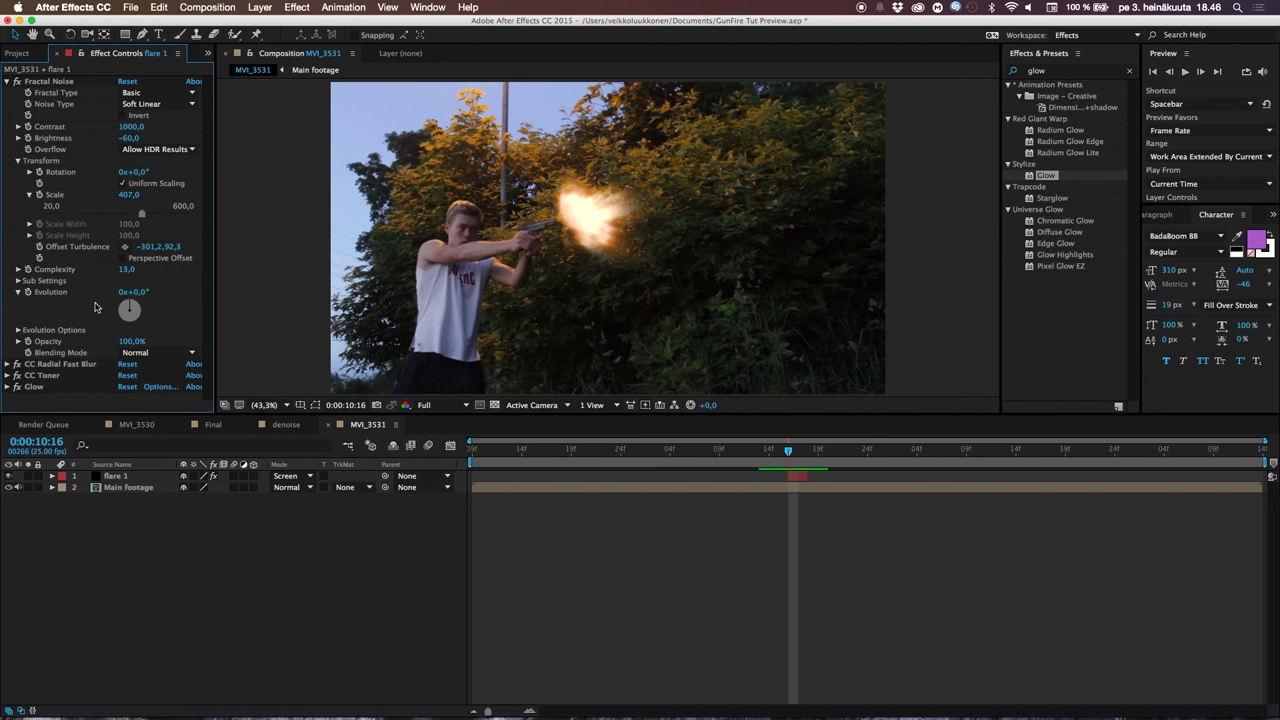
pyautogui.click(30, 300)
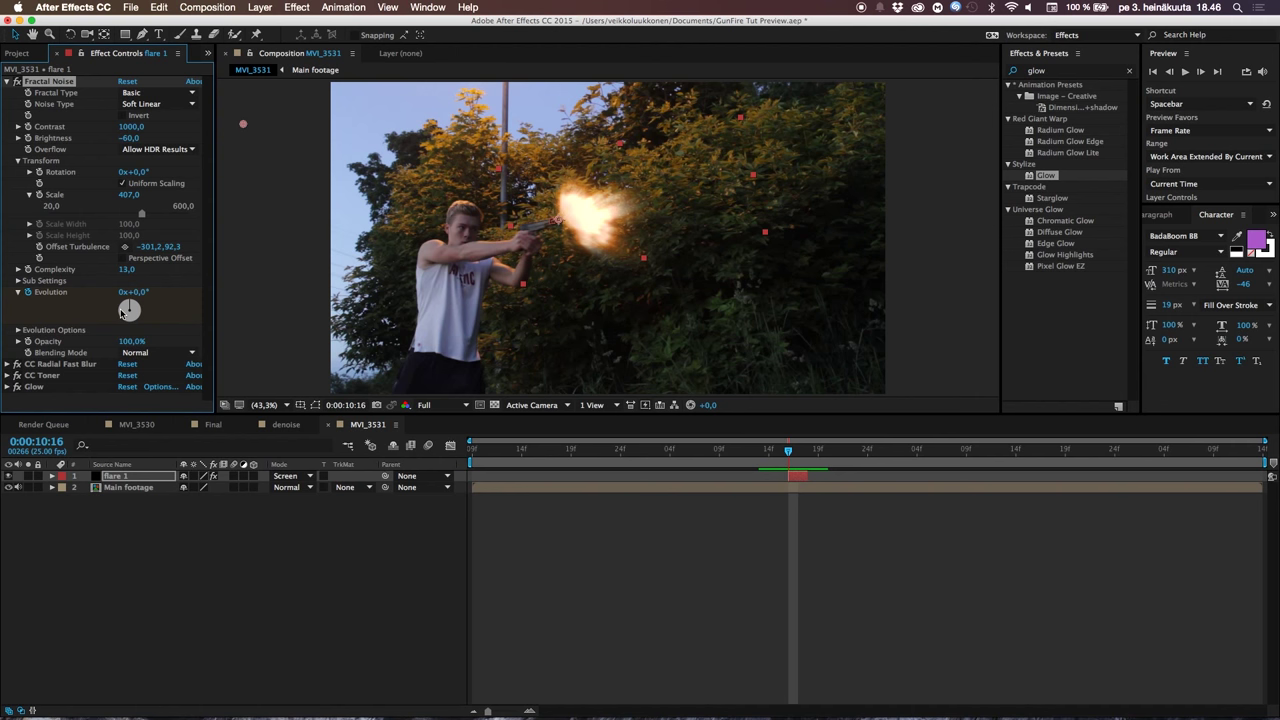
pyautogui.press('pagedown')
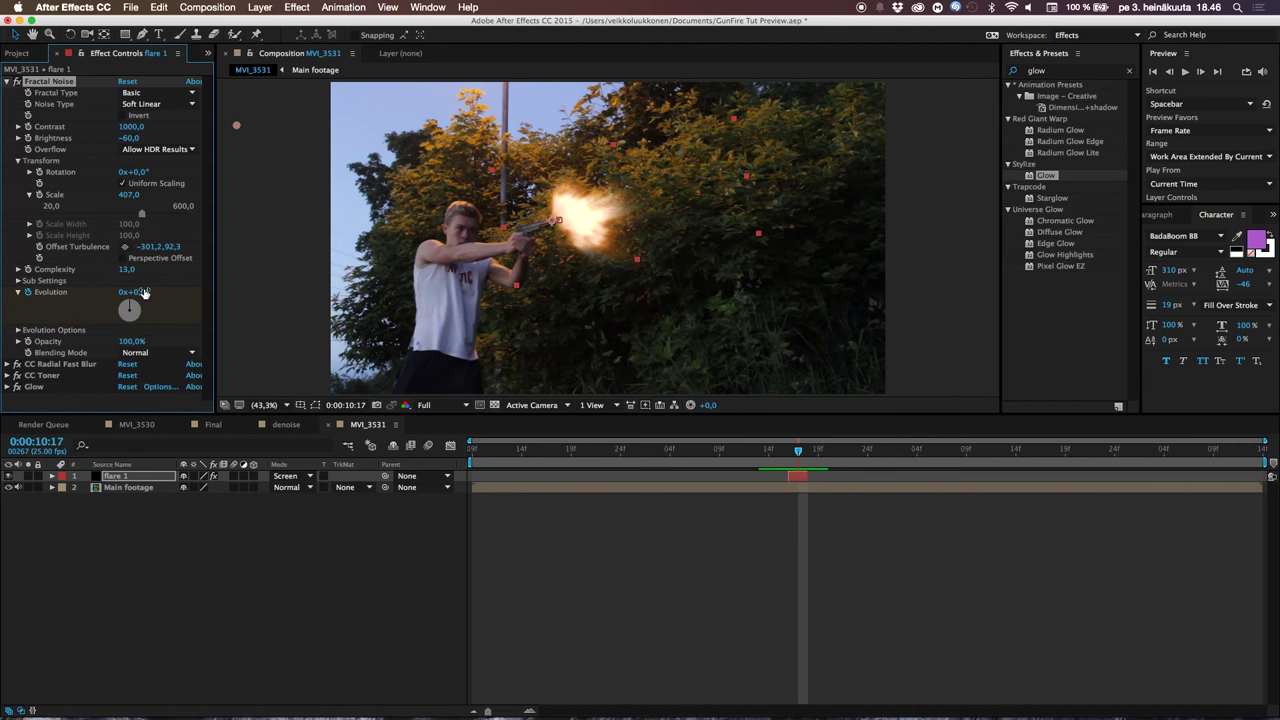
pyautogui.moveTo(150, 290); pyautogui.dragTo(190, 291)
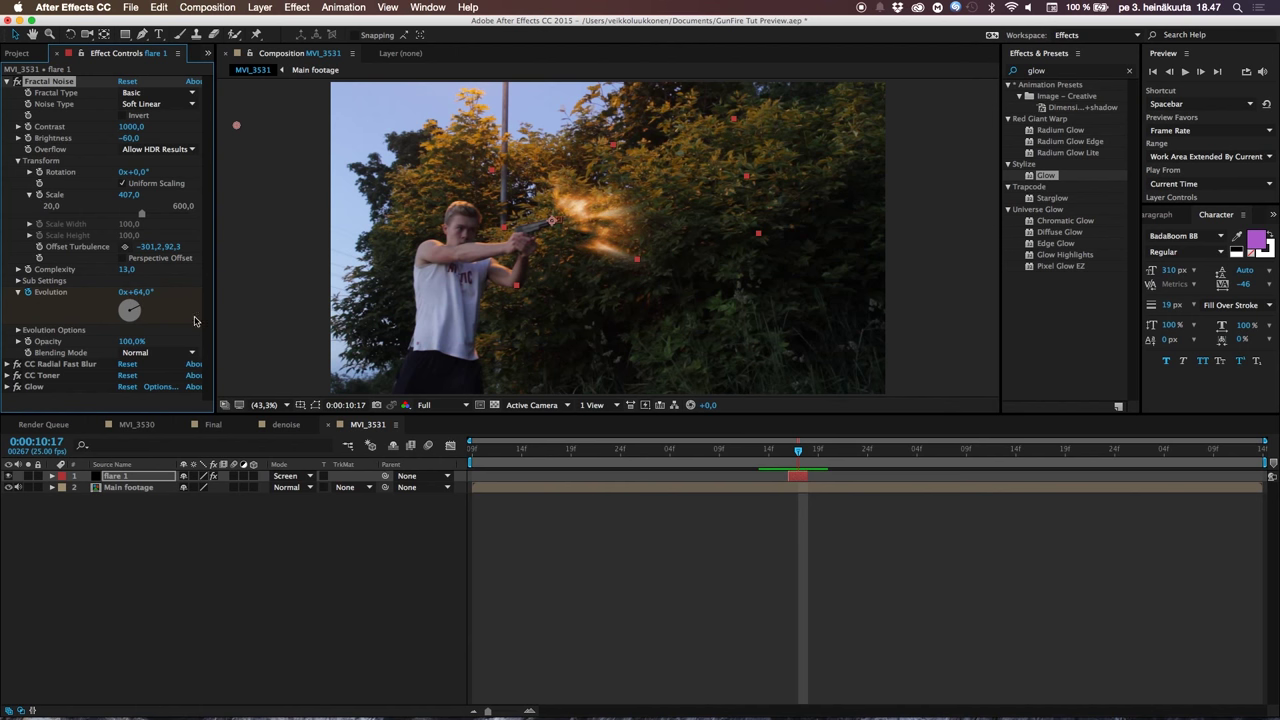
pyautogui.click(175, 553)
pyautogui.moveTo(797, 455)
pyautogui.mouseDown()
pyautogui.moveTo(782, 453)
pyautogui.moveTo(800, 458)
pyautogui.mouseUp()
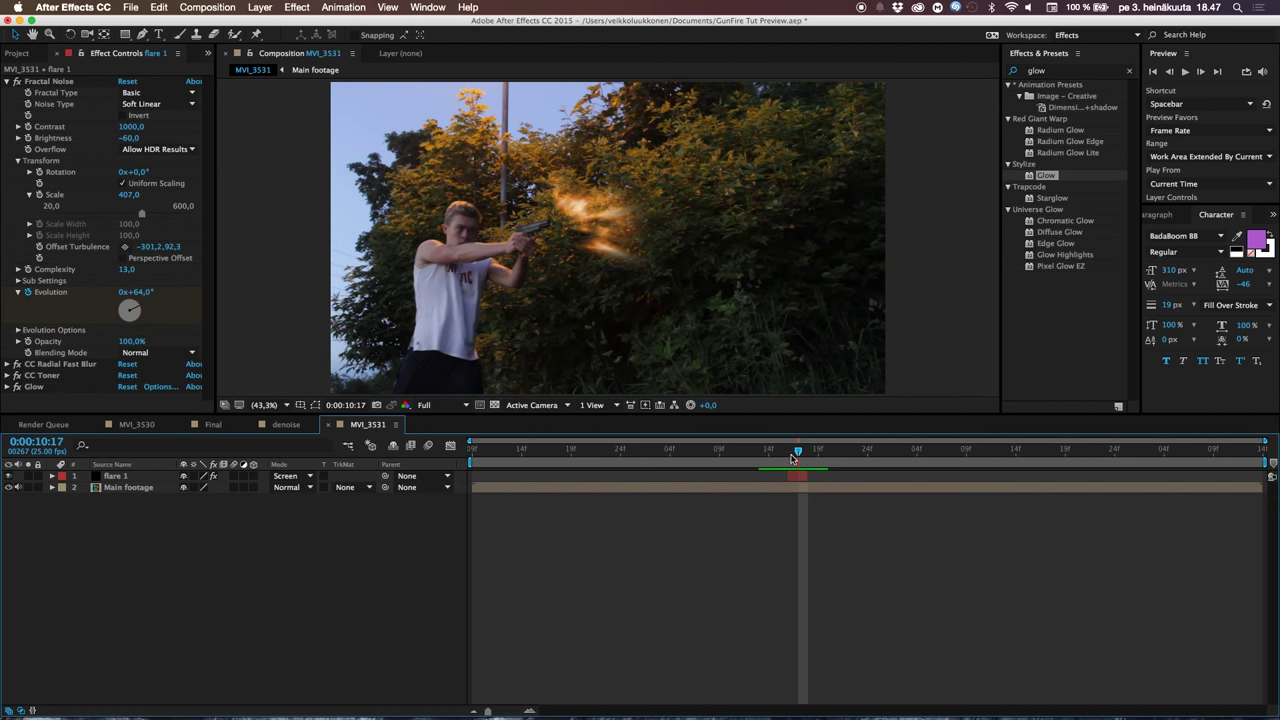
# Keyframe flare 1's opacity at 100% on frame 0:00:10:16 and 50% on the following frame
pyautogui.moveTo(798, 453); pyautogui.dragTo(788, 453)
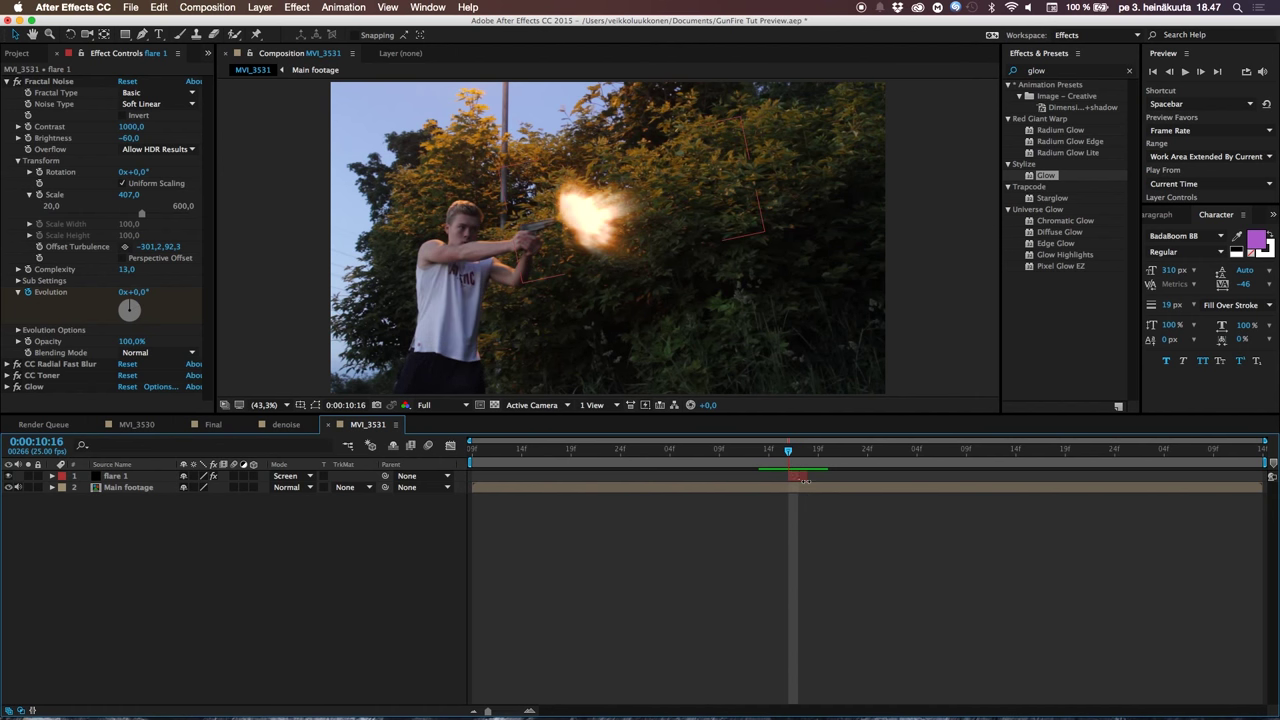
pyautogui.click(799, 479)
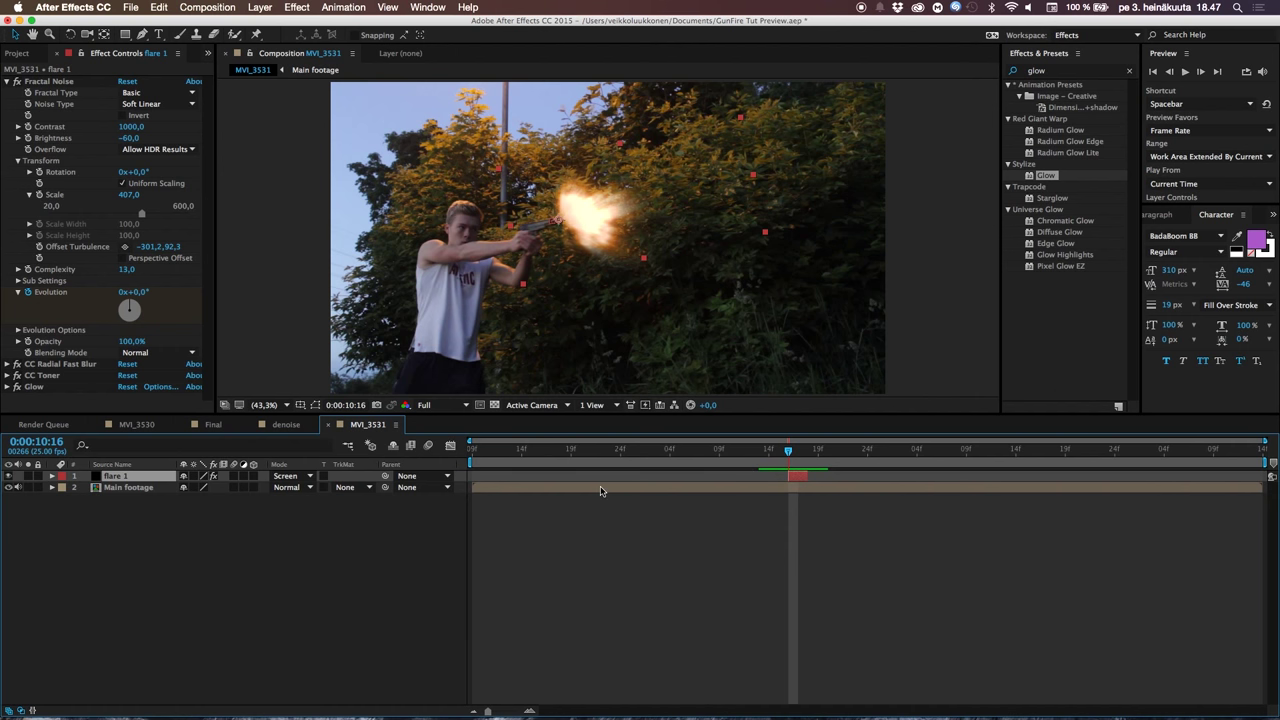
pyautogui.press('t')
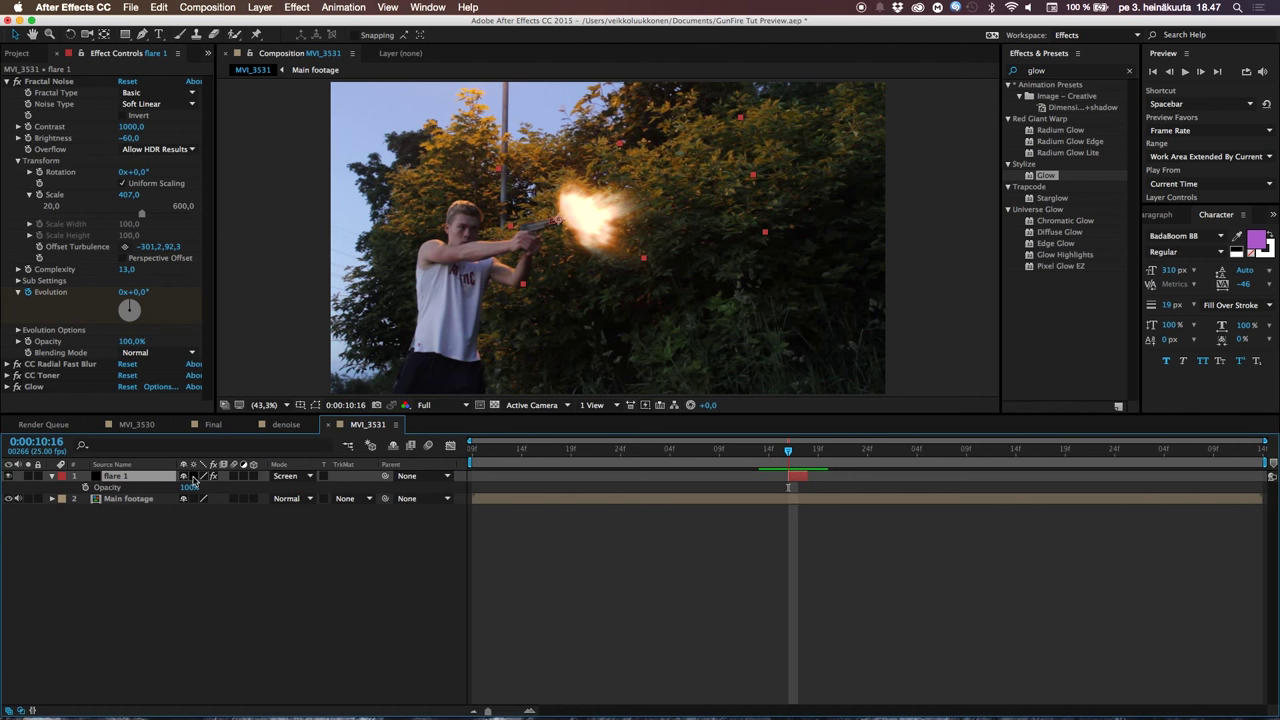
pyautogui.click(85, 487)
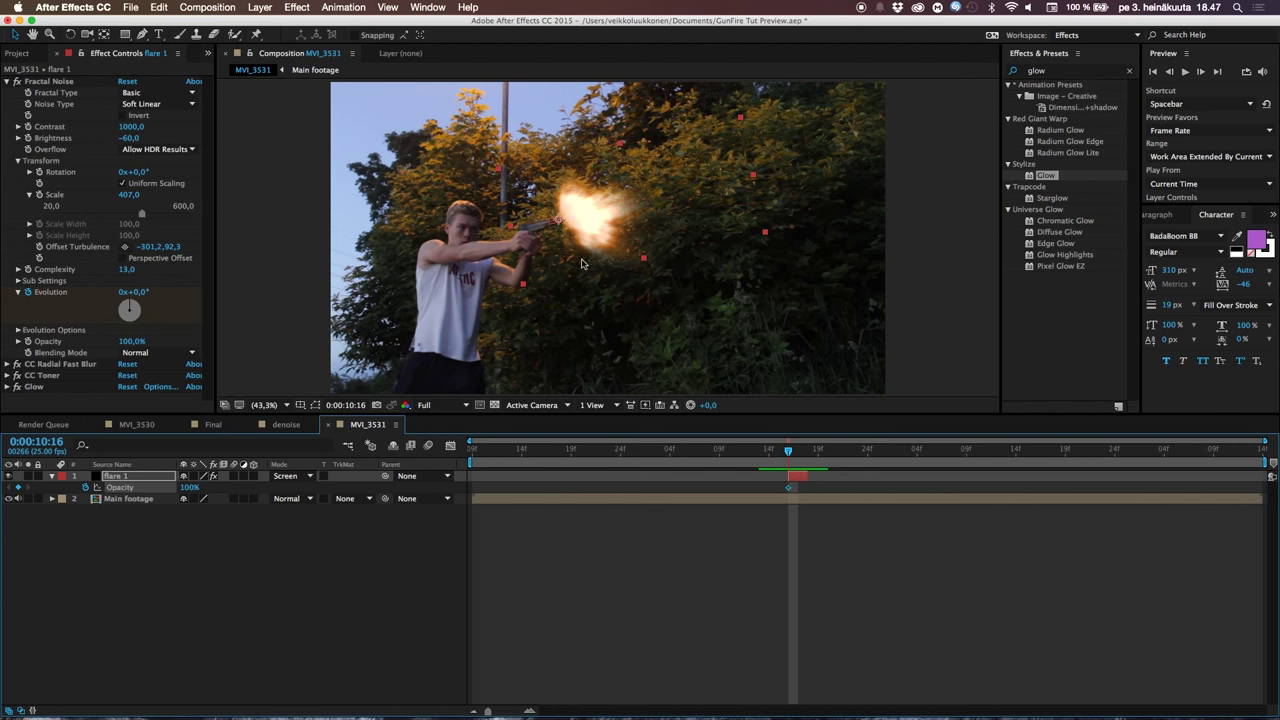
pyautogui.press('pagedown')
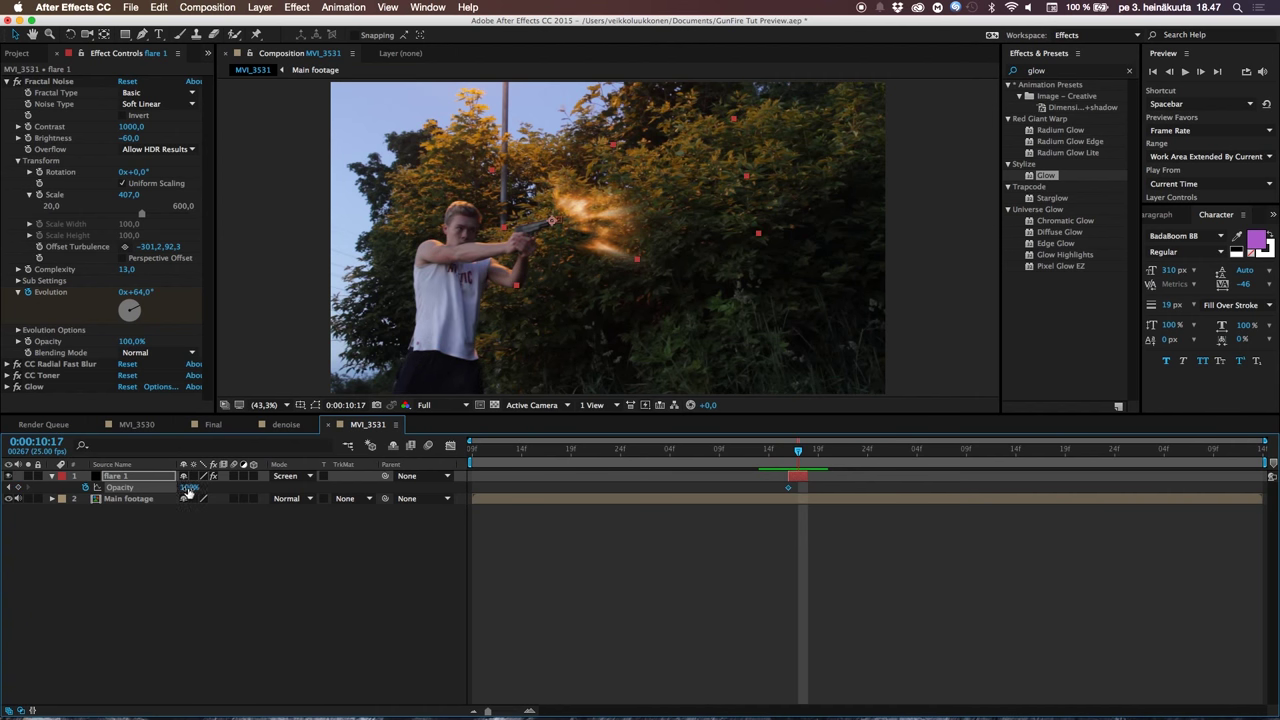
pyautogui.moveTo(188, 487); pyautogui.dragTo(160, 491)
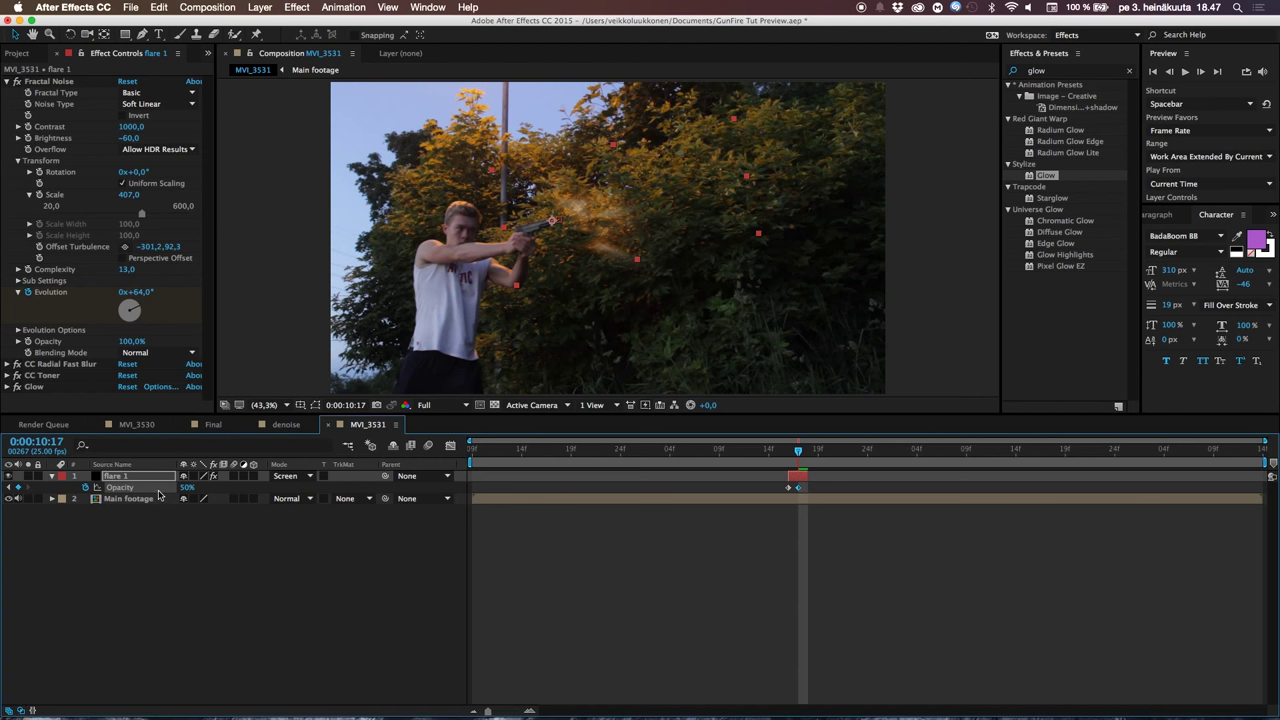
pyautogui.click(210, 557)
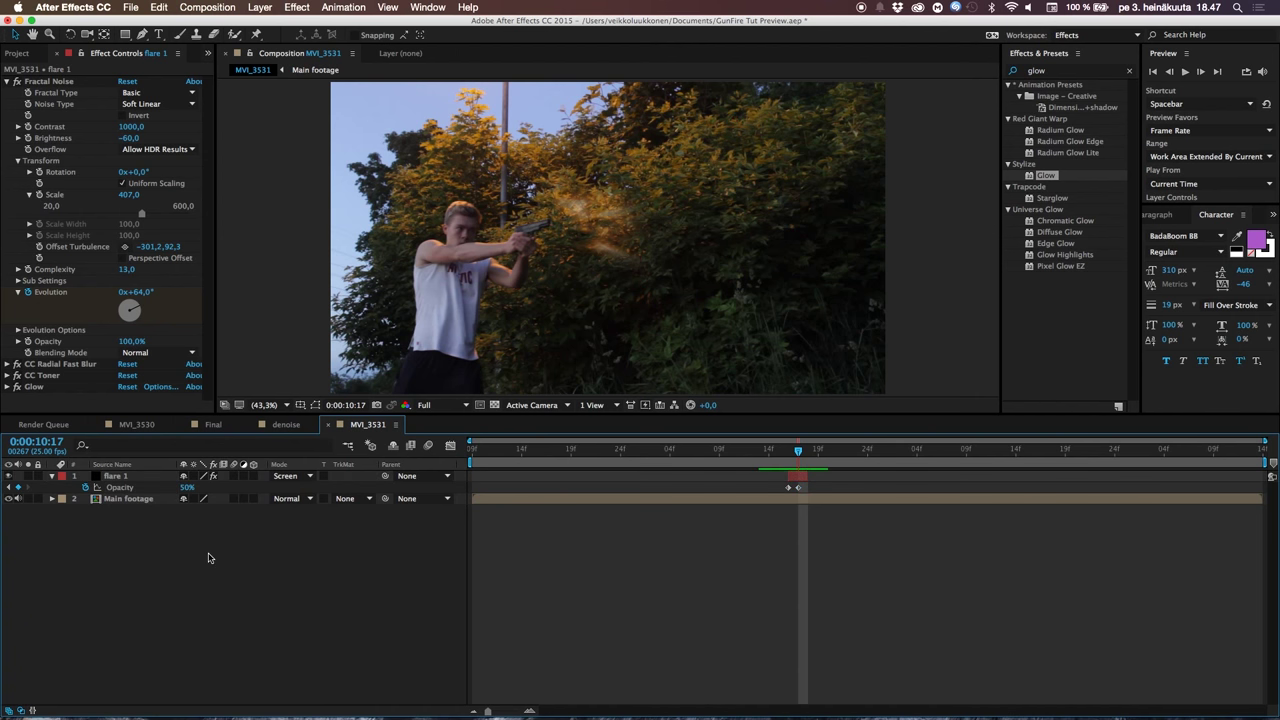
pyautogui.click(53, 476)
# Preview the muzzle flash from frame 0:00:10:08, return to frame 0:00:10:16 and collapse the Fractal Noise settings
pyautogui.click(712, 452)
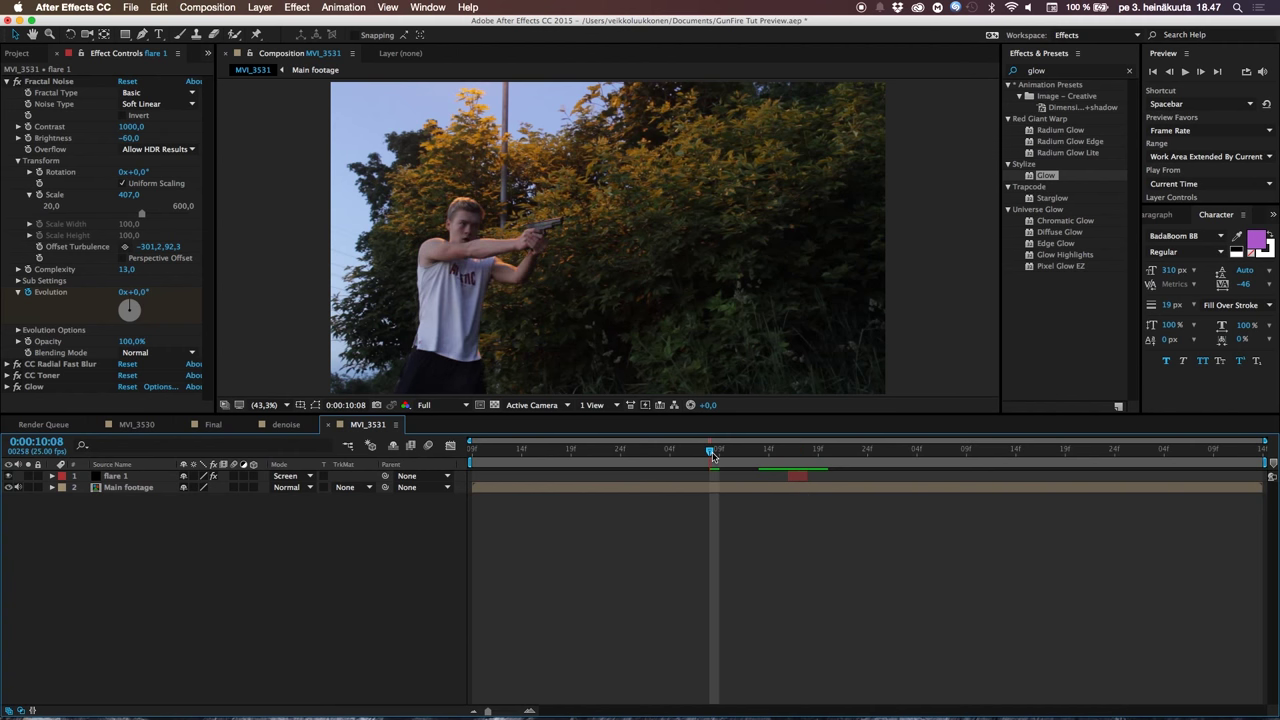
pyautogui.press('space')
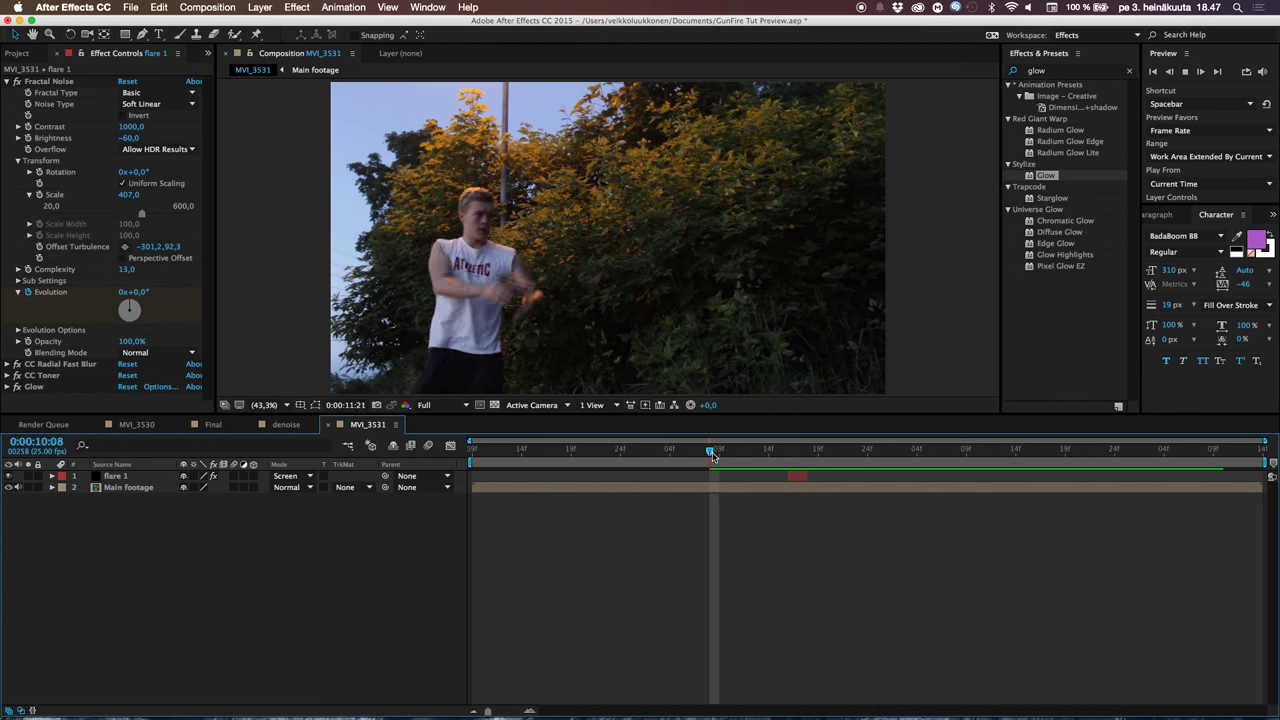
pyautogui.click(750, 452)
pyautogui.click(738, 452)
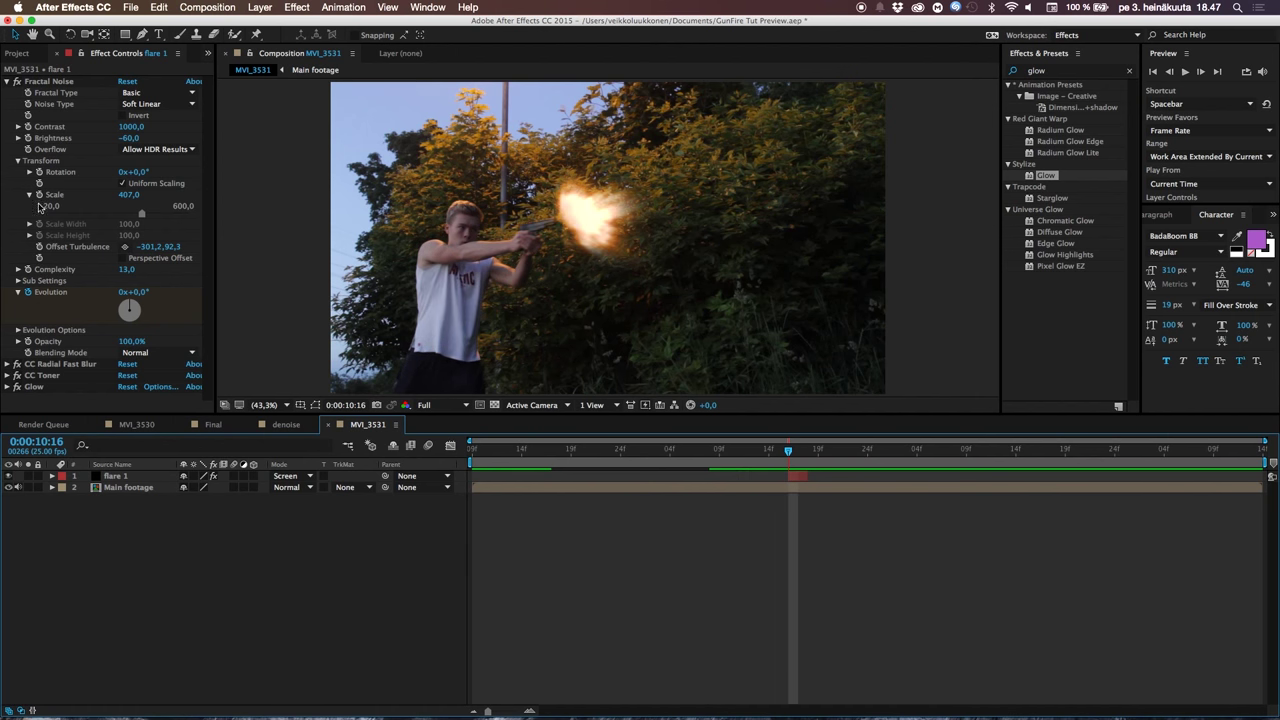
pyautogui.click(8, 82)
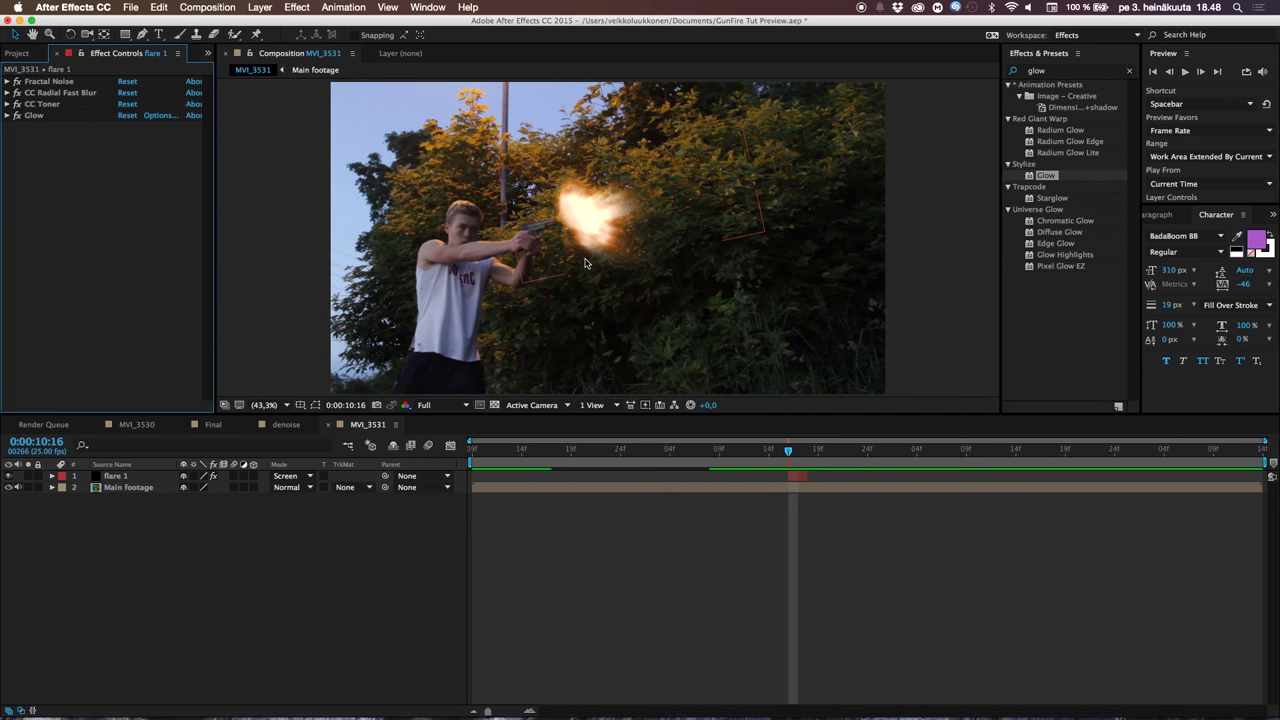
# Overlay a duplicate of the Main footage layer in Add blending mode, trimmed to flare 1's two frames starting at 0:00:10:16
pyautogui.click(812, 488)
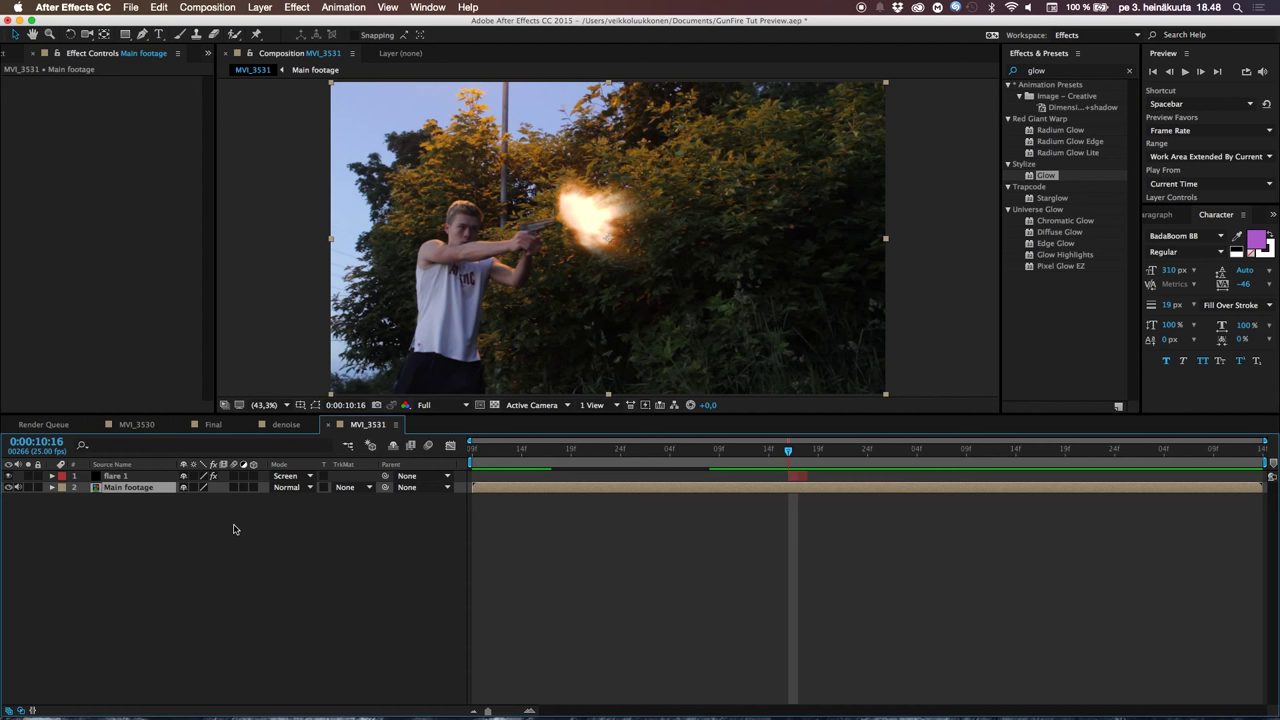
pyautogui.press('super+d')
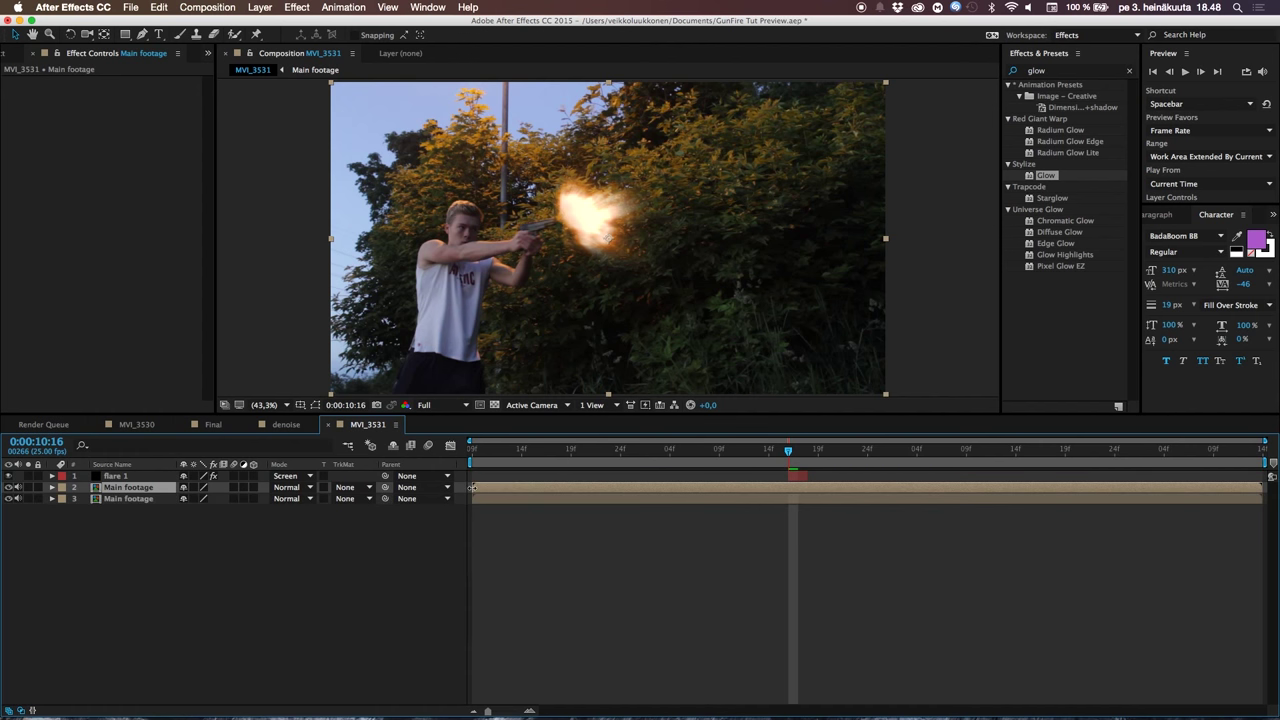
pyautogui.moveTo(471, 487); pyautogui.dragTo(779, 490)
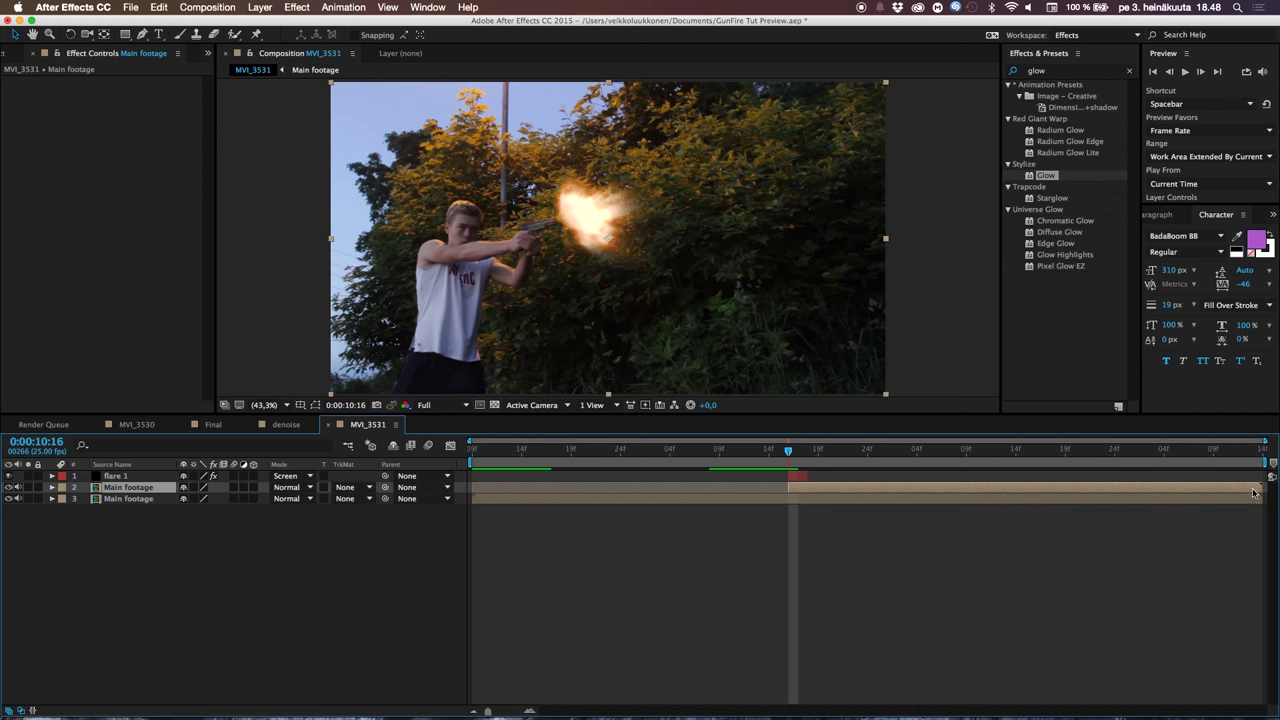
pyautogui.moveTo(1261, 487); pyautogui.dragTo(810, 500)
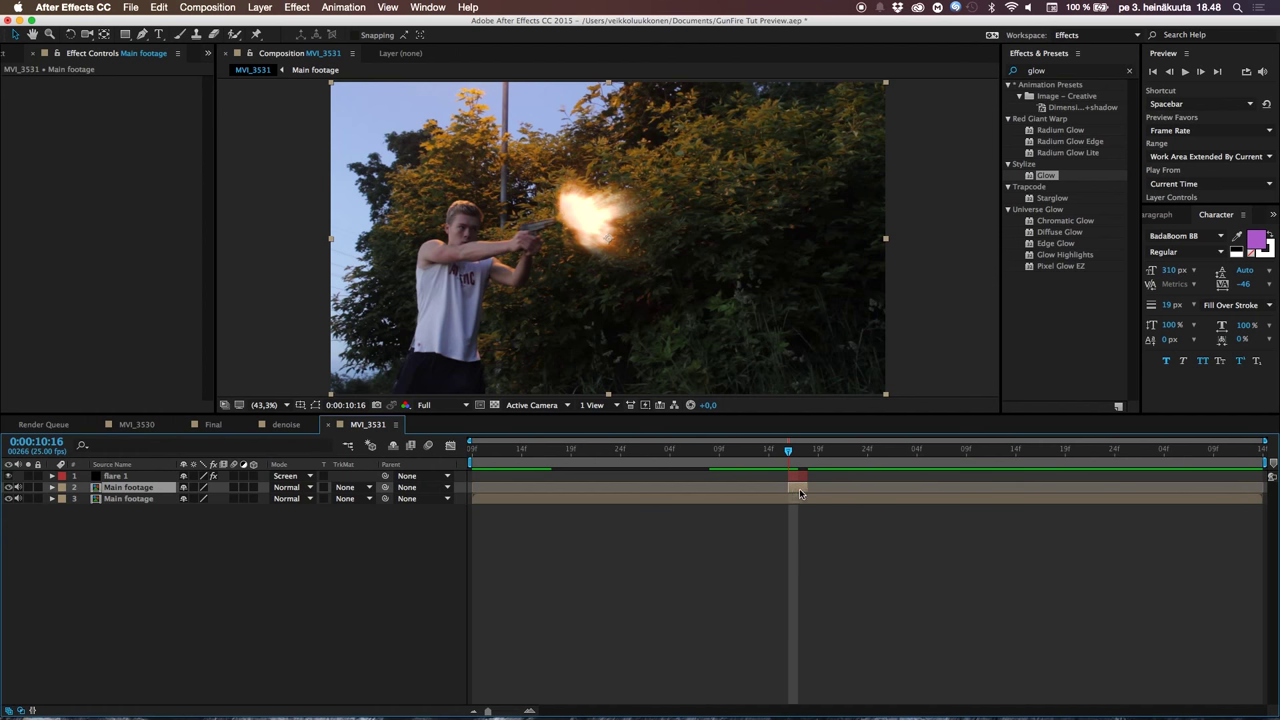
pyautogui.click(290, 487)
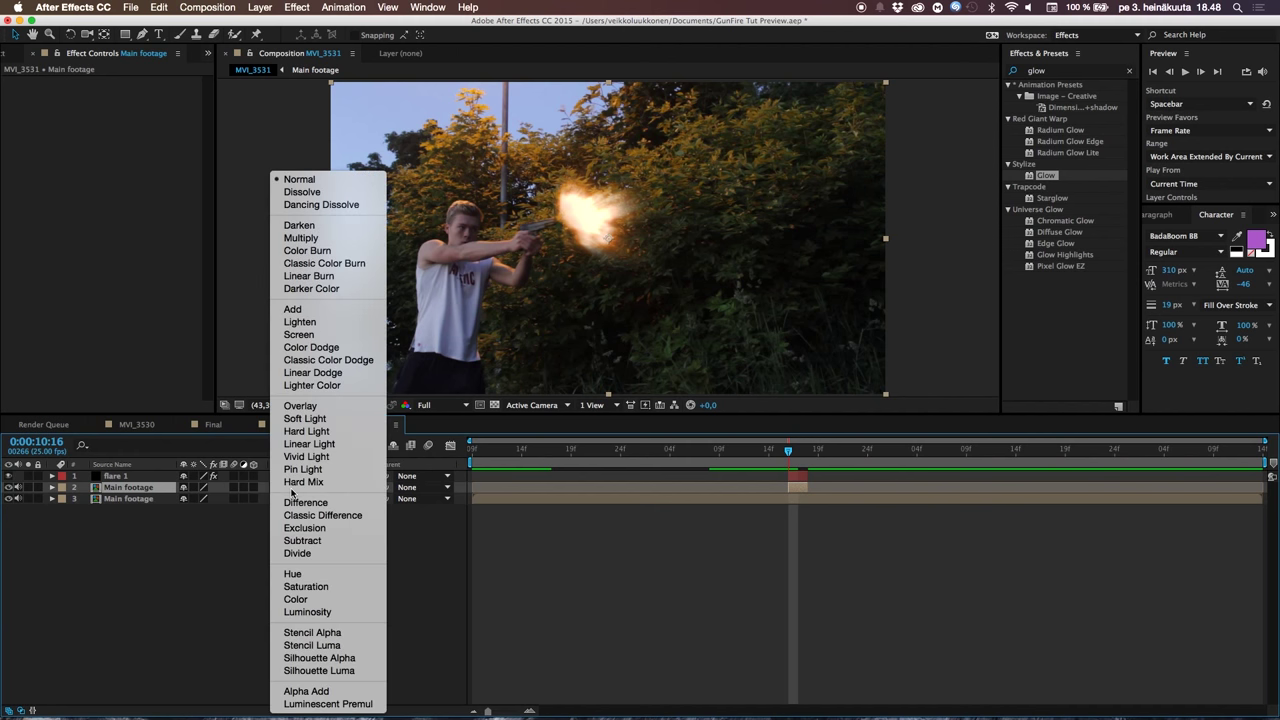
pyautogui.click(306, 312)
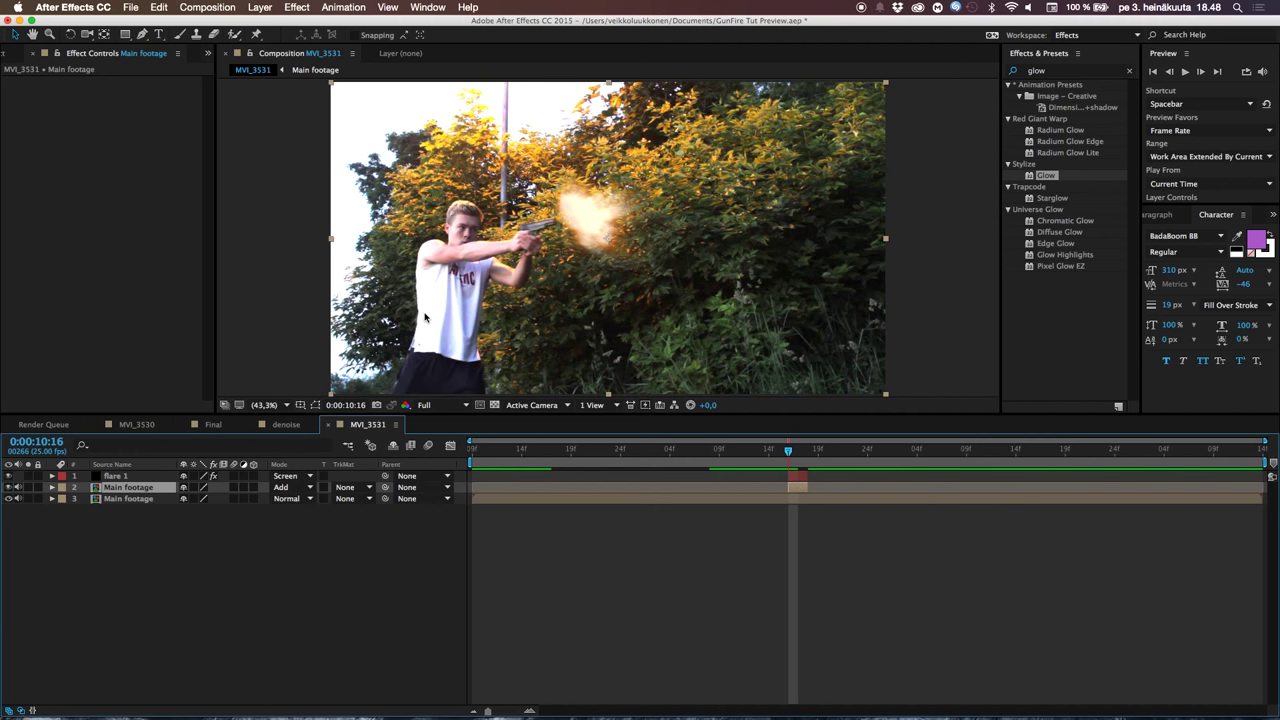
# Copy the CC Toner effect from flare 1 onto the trimmed Main footage copy
pyautogui.click(140, 476)
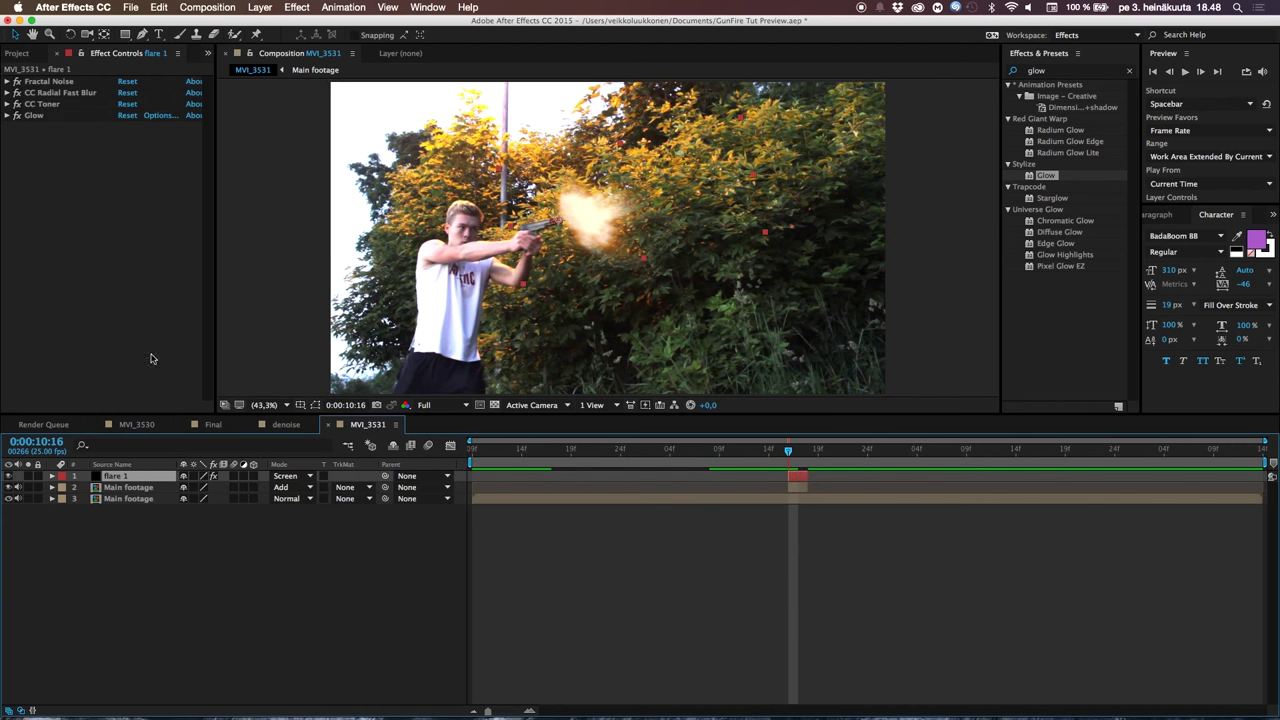
pyautogui.click(43, 104)
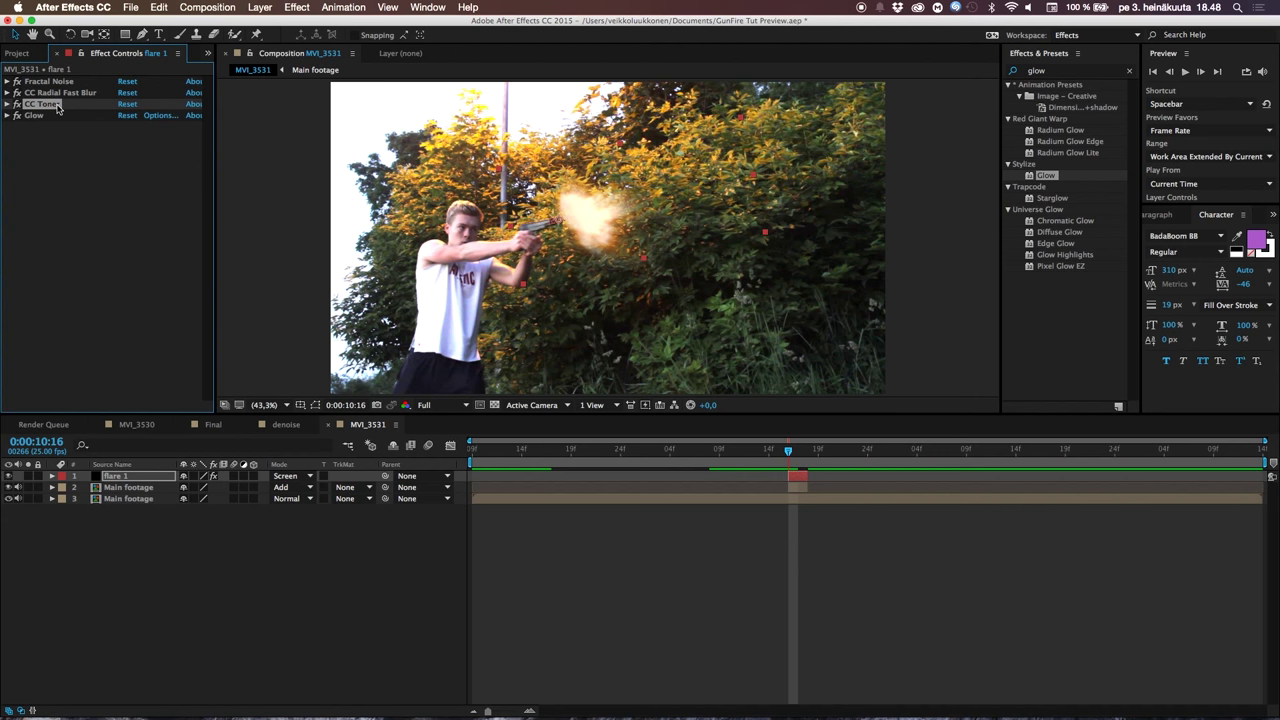
pyautogui.click(131, 8)
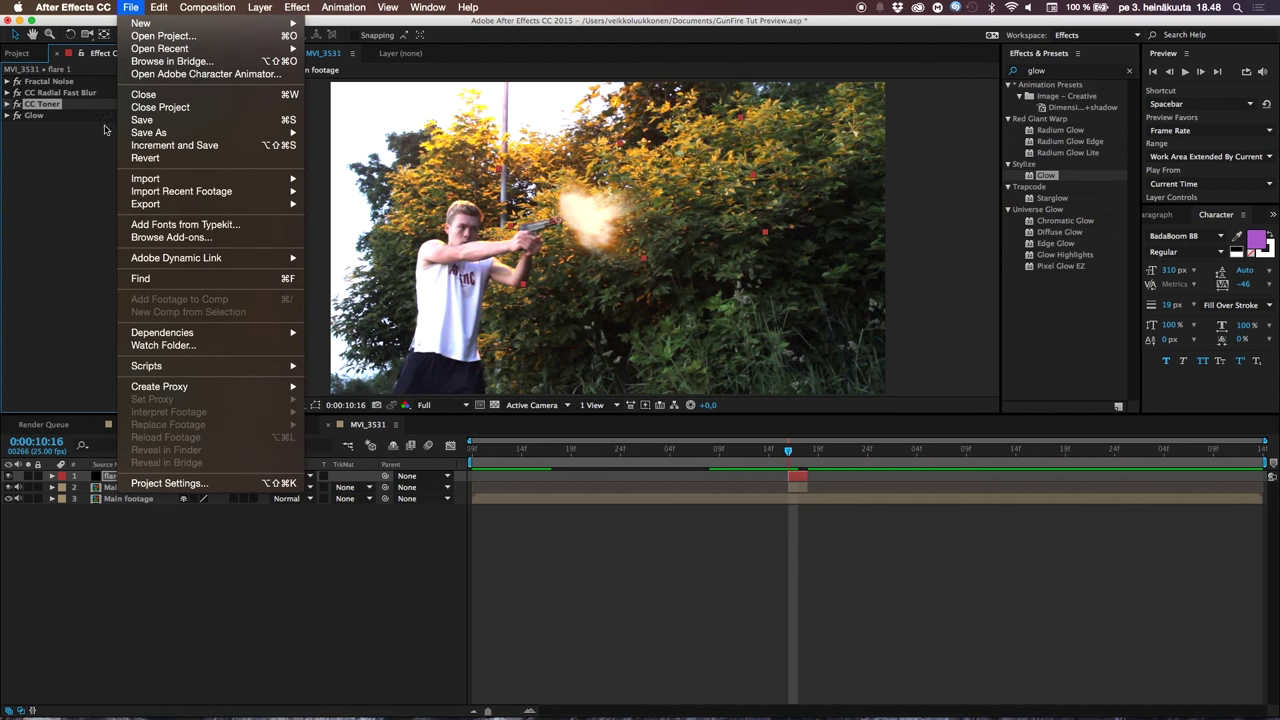
pyautogui.moveTo(159, 8)
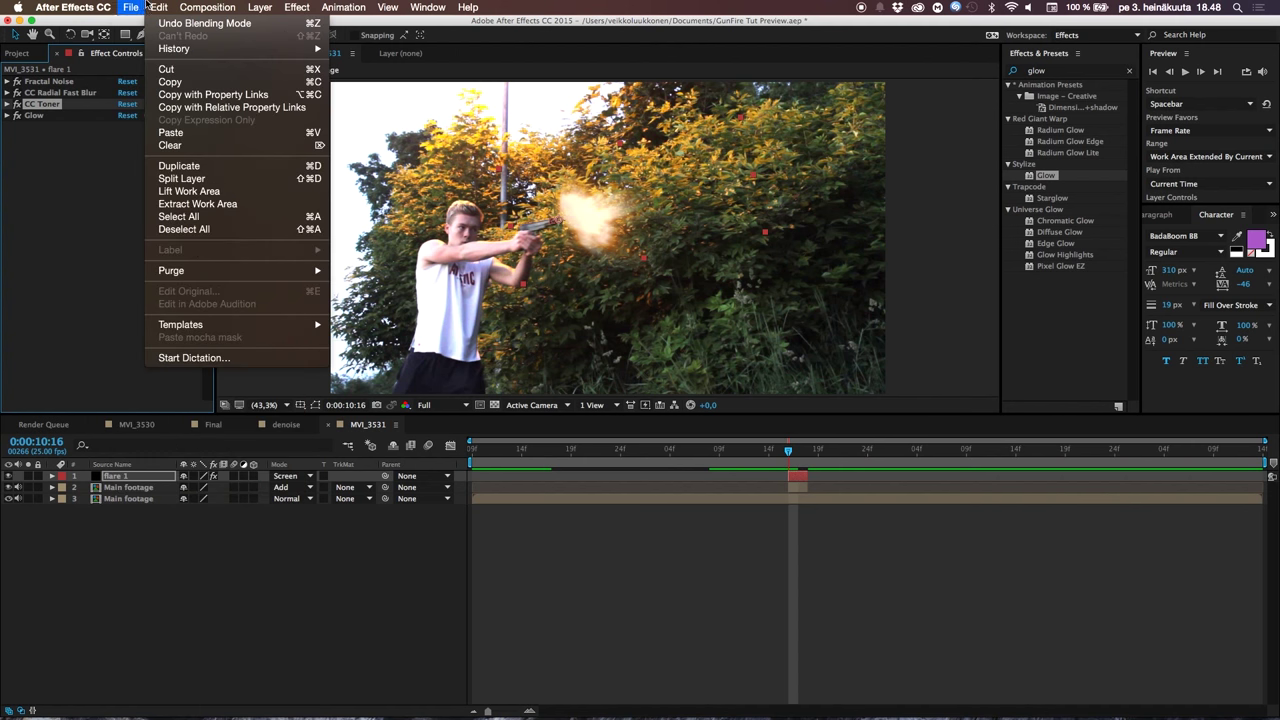
pyautogui.click(177, 86)
pyautogui.click(140, 487)
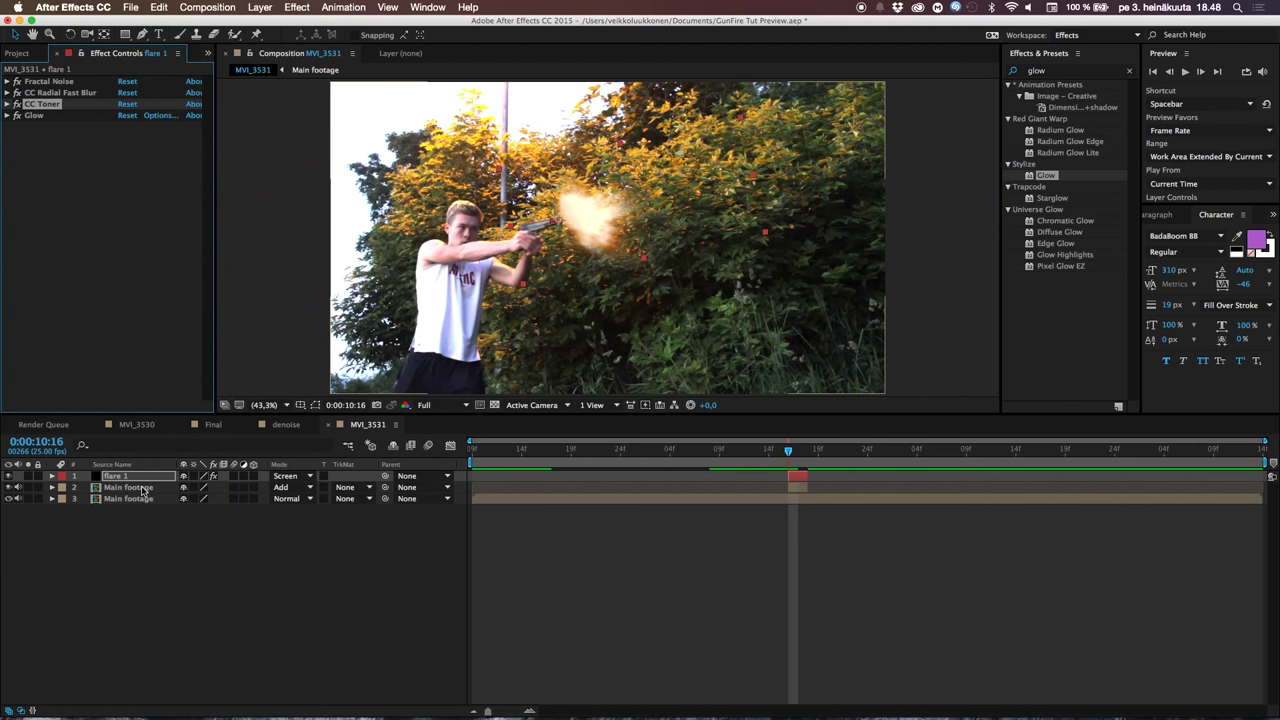
pyautogui.press('super+v')
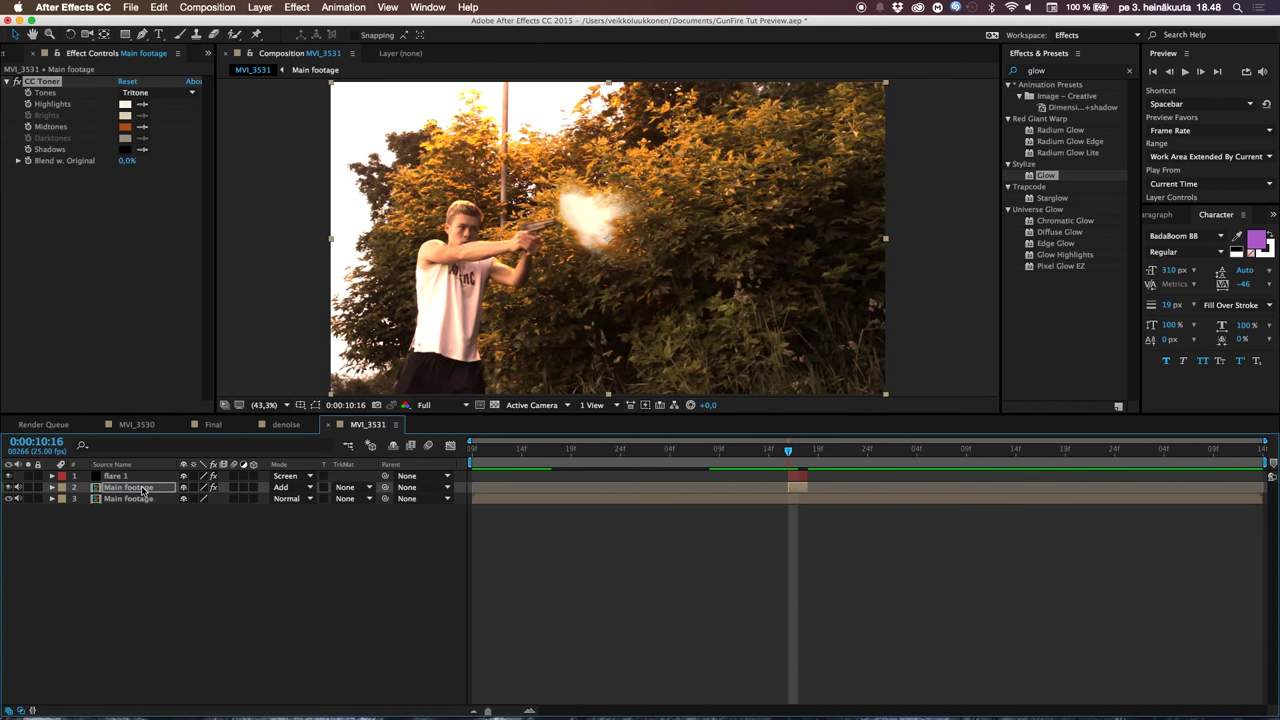
pyautogui.click(163, 8)
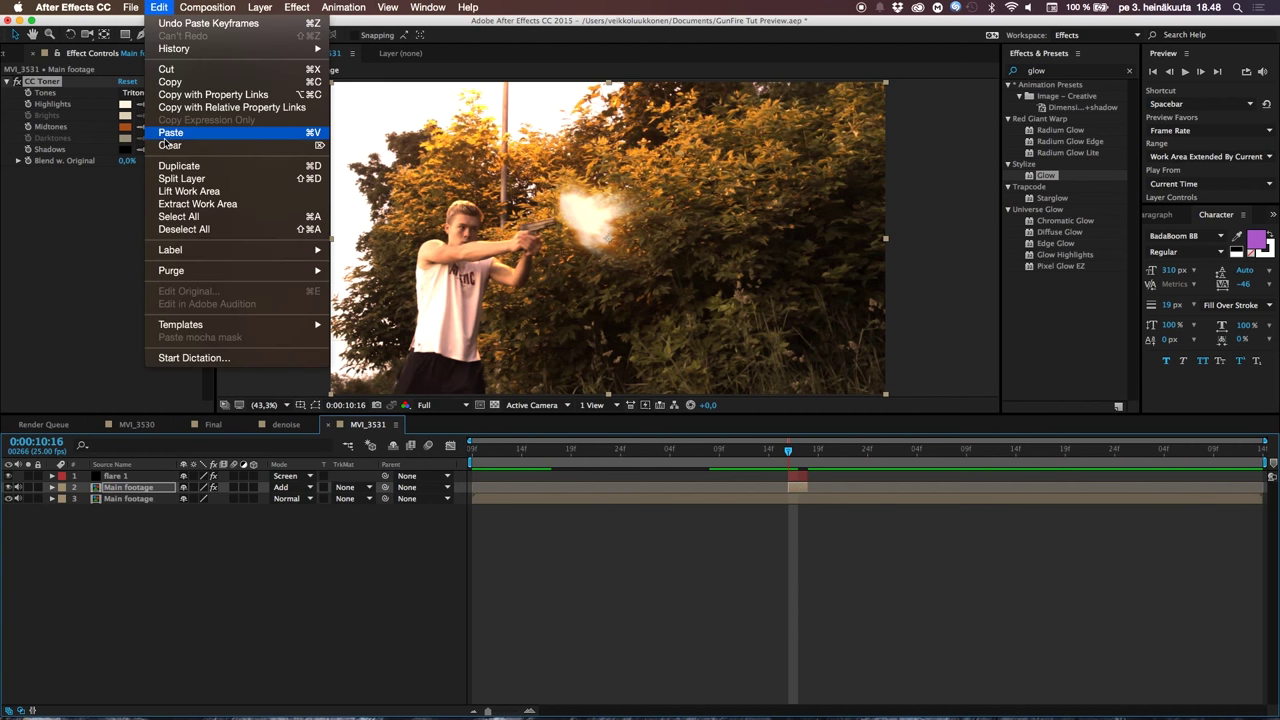
pyautogui.click(63, 268)
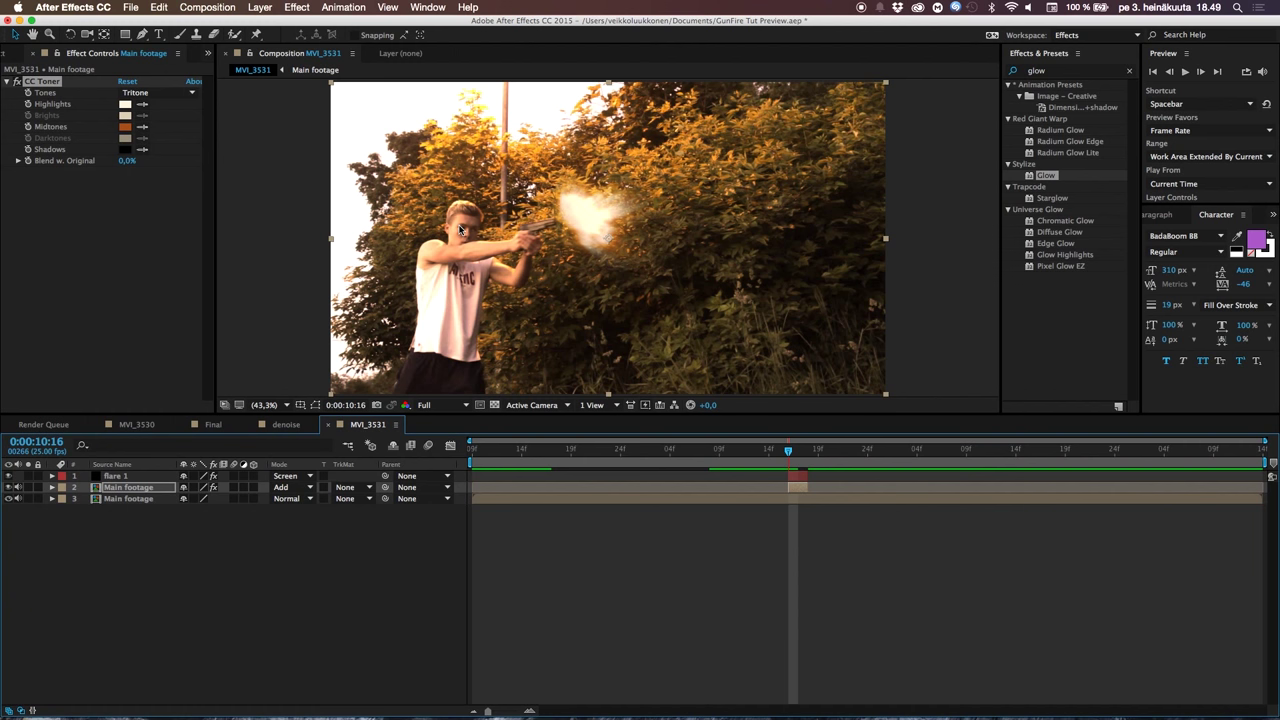
# Rename the trimmed Main footage copy as "highlights"
pyautogui.click(803, 491)
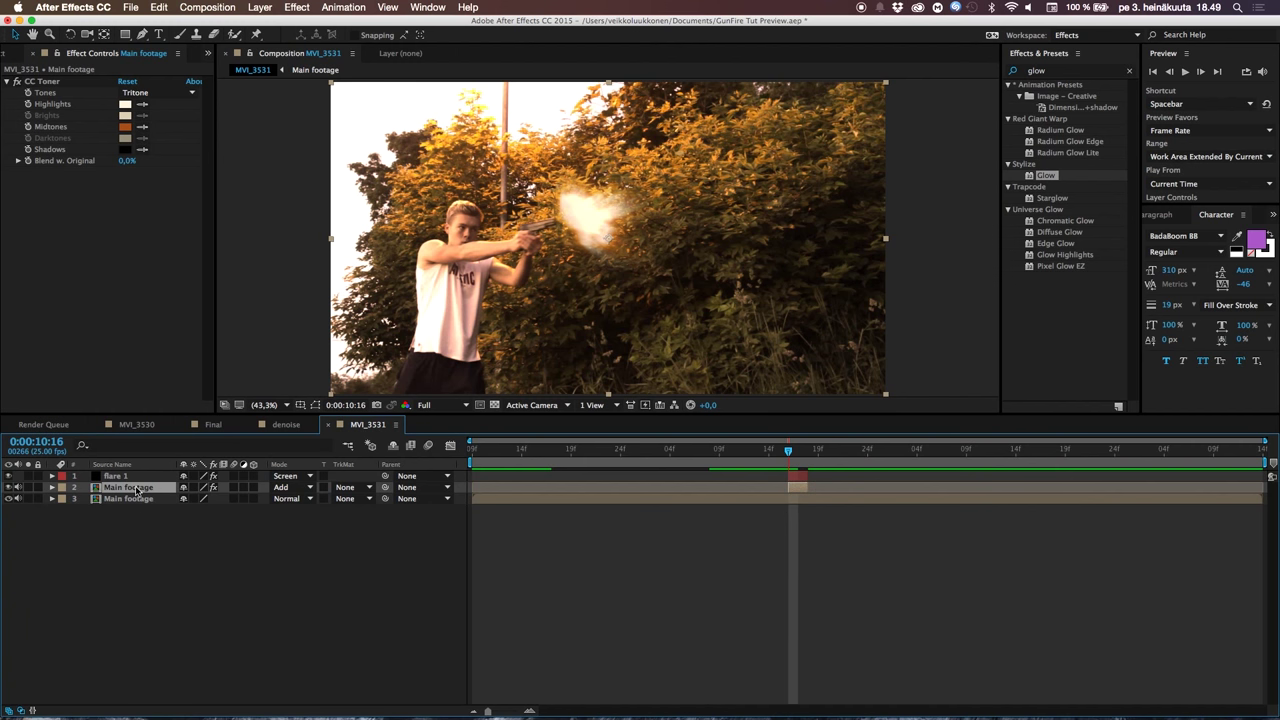
pyautogui.press('Return')
pyautogui.write('highlights')
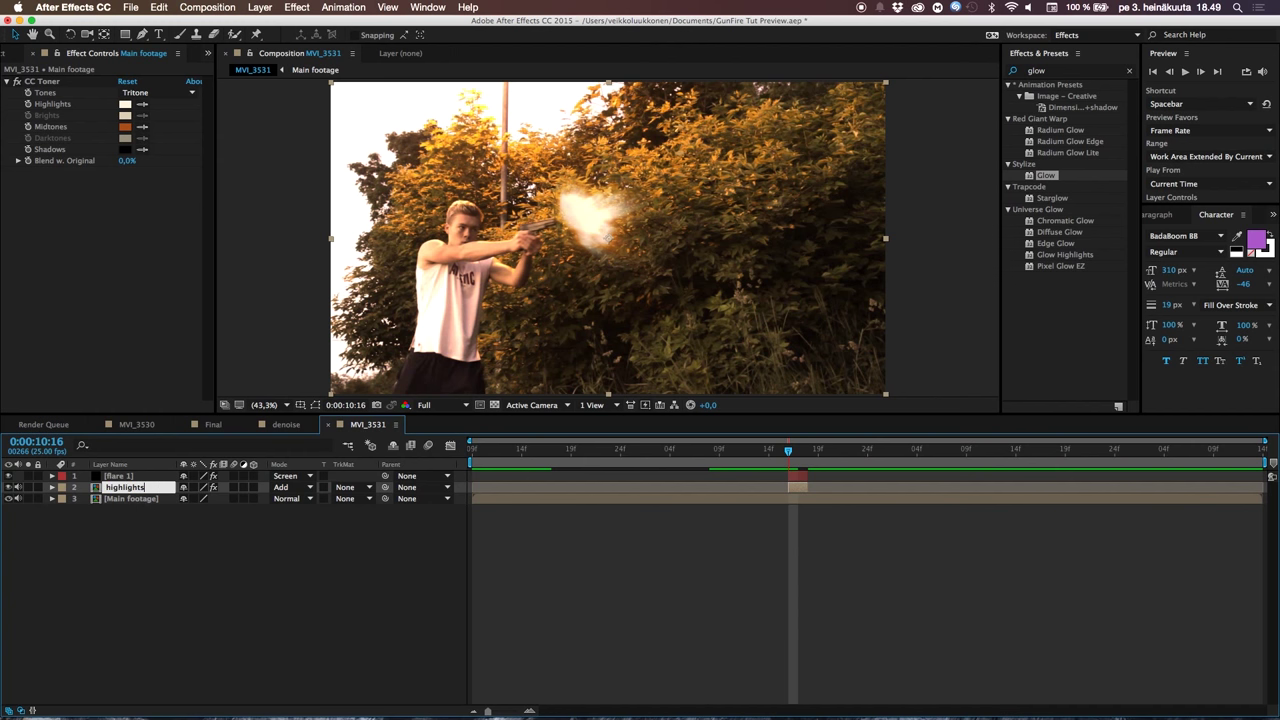
pyautogui.press('Return')
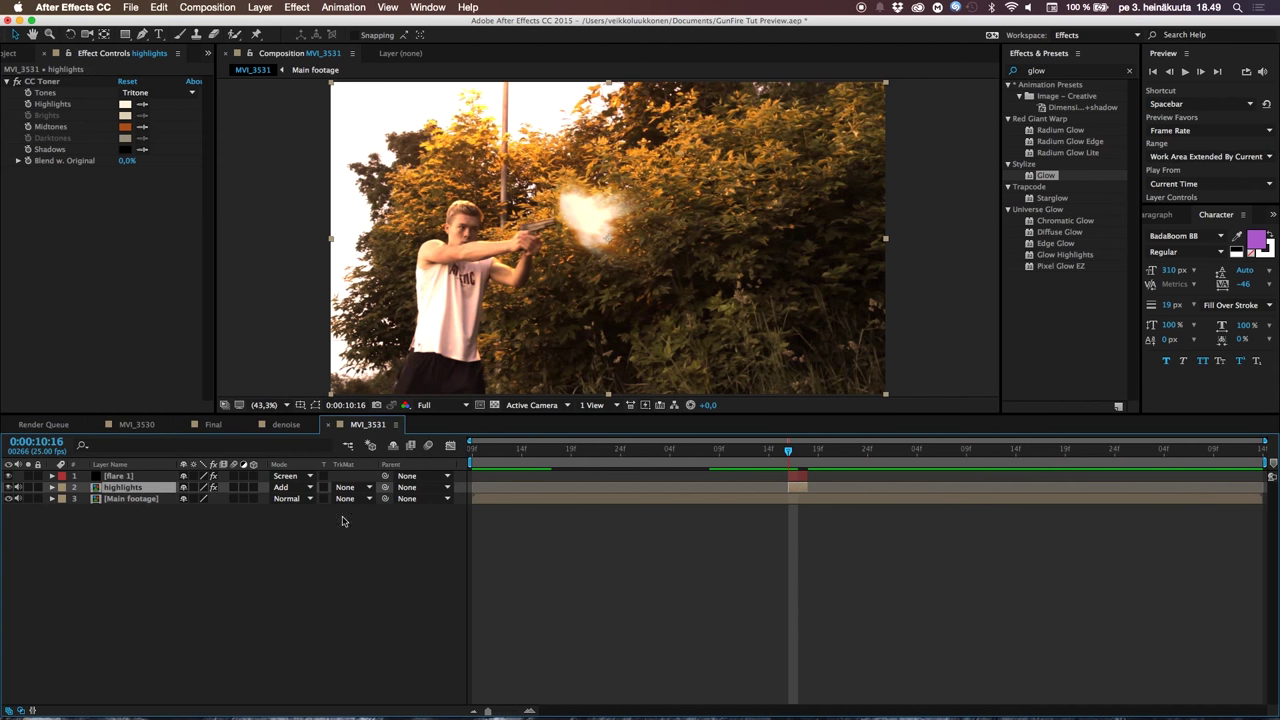
# Draw a closed Pen tool mask on the highlights layer around the man's outstretched arm, from the shoulder to the gun hand
pyautogui.click(142, 35)
pyautogui.press('.')
pyautogui.press('.')
pyautogui.press('.')
pyautogui.press('.')
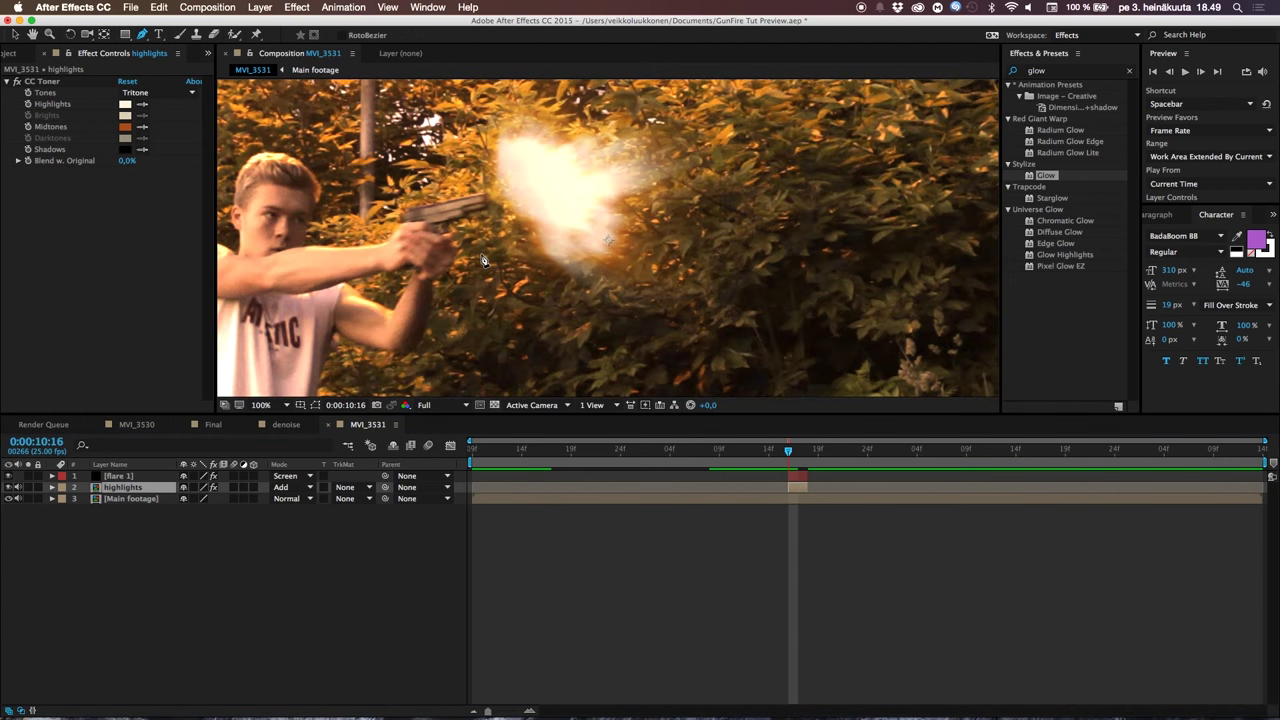
pyautogui.moveTo(482, 260); pyautogui.dragTo(745, 254)
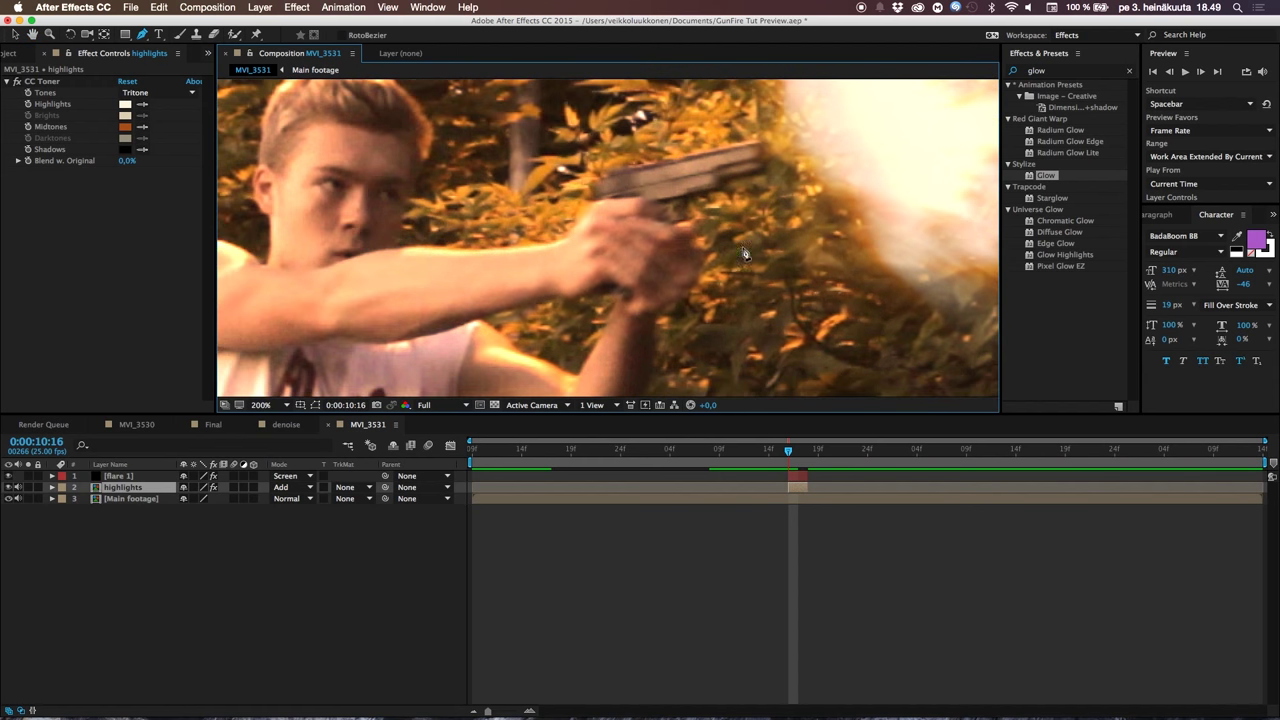
pyautogui.moveTo(534, 271); pyautogui.dragTo(757, 286)
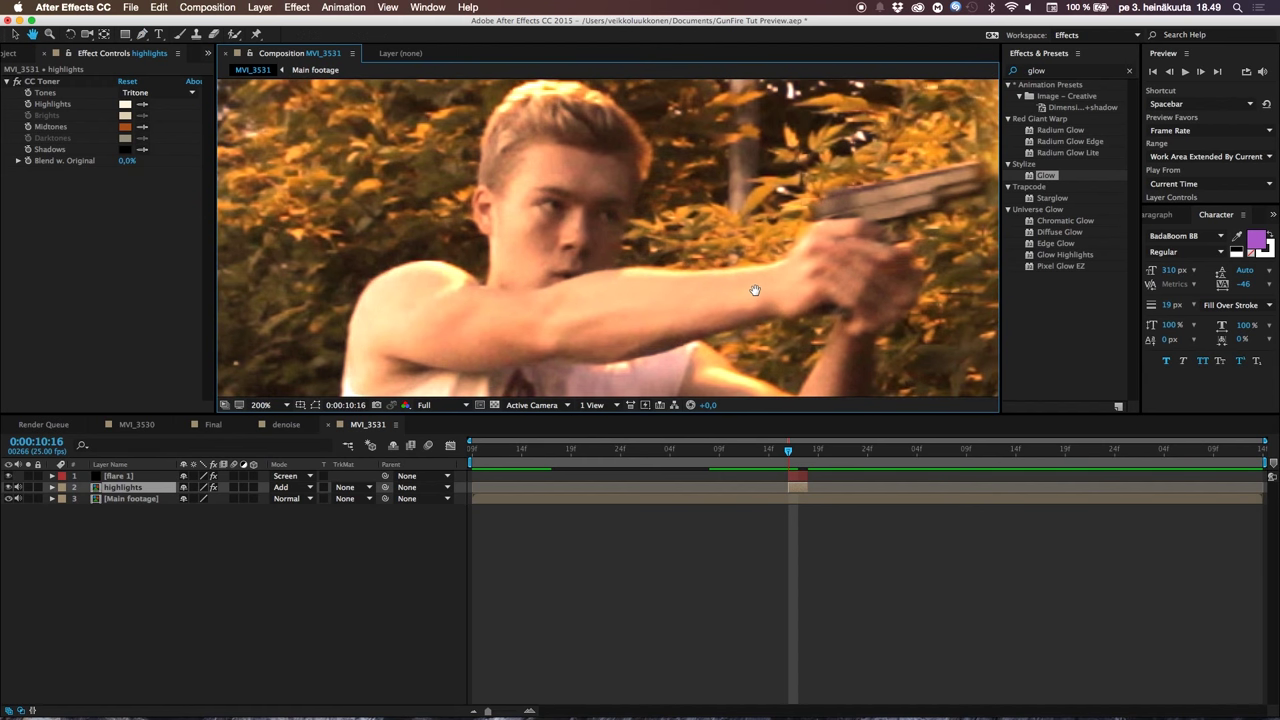
pyautogui.click(275, 409)
pyautogui.press('Escape')
pyautogui.click(375, 305)
pyautogui.click(404, 268)
pyautogui.click(445, 268)
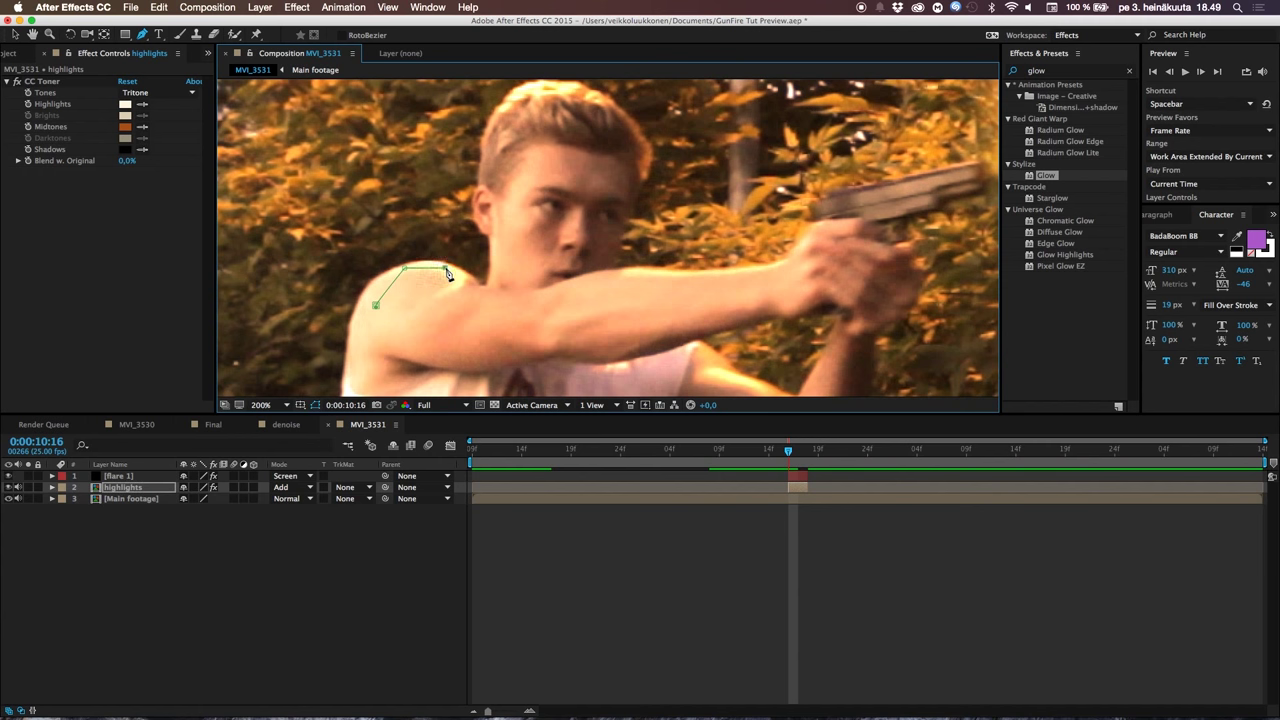
pyautogui.click(486, 295)
pyautogui.click(586, 295)
pyautogui.click(635, 277)
pyautogui.click(778, 268)
pyautogui.click(804, 259)
pyautogui.click(813, 239)
pyautogui.click(859, 237)
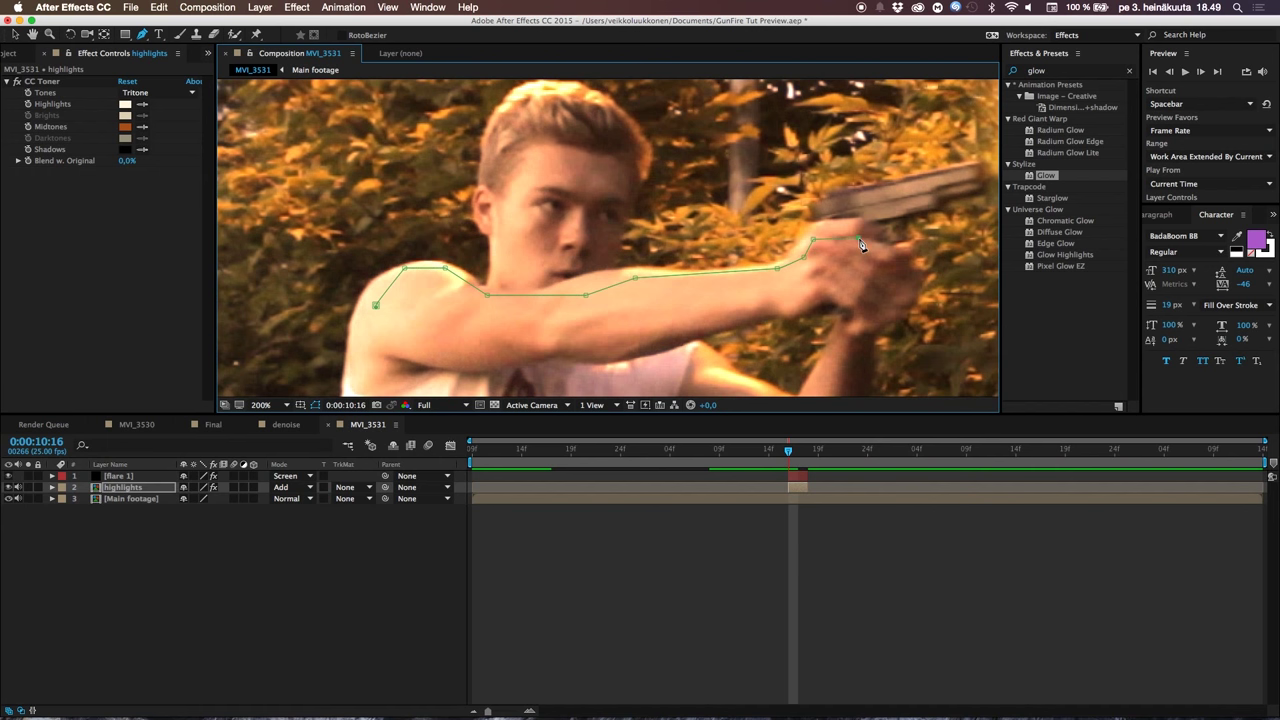
pyautogui.click(899, 269)
pyautogui.click(893, 303)
pyautogui.click(790, 305)
pyautogui.click(659, 324)
pyautogui.click(565, 344)
pyautogui.click(440, 344)
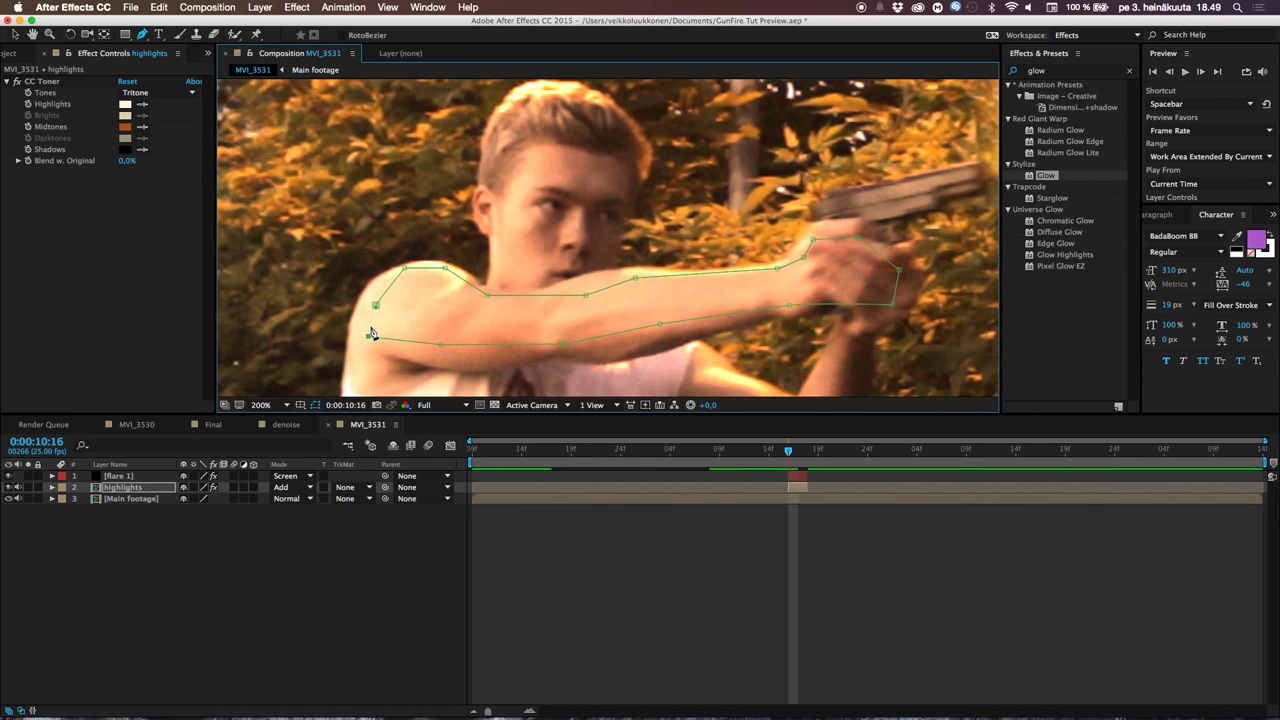
pyautogui.click(375, 305)
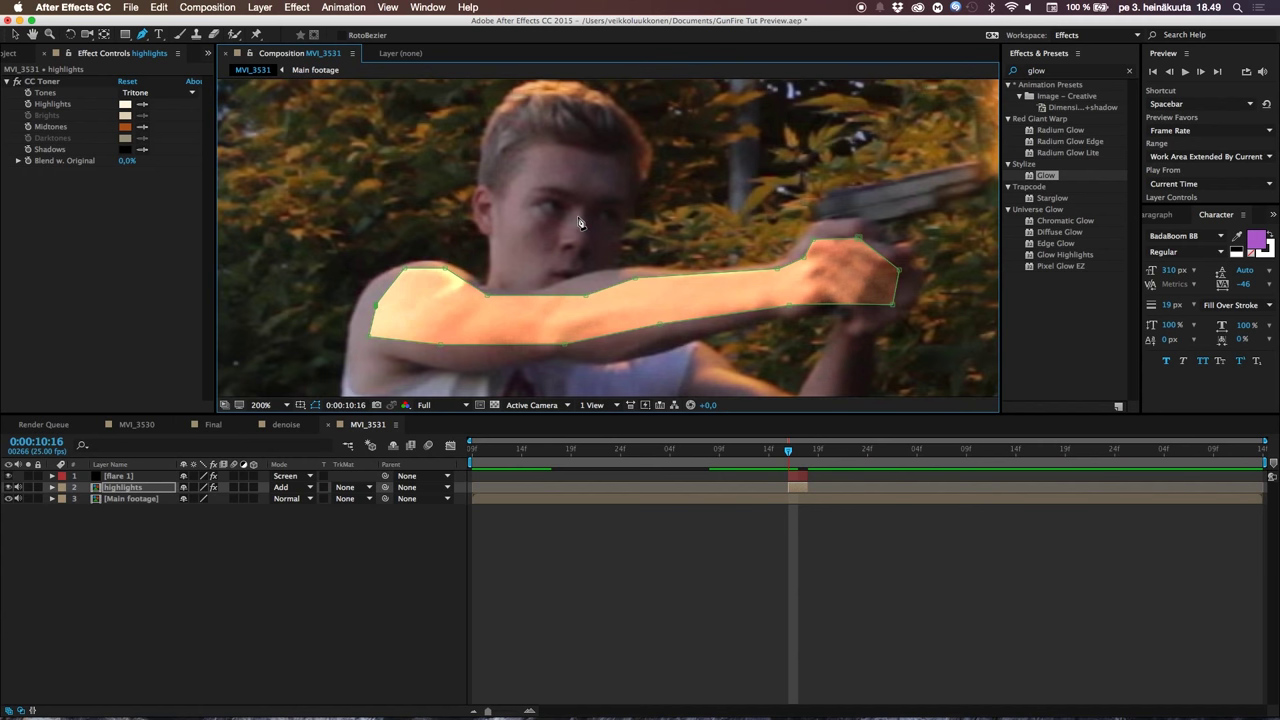
# Draw a second closed mask on the highlights layer over the half of the face and hair facing the muzzle flash
pyautogui.click(548, 100)
pyautogui.click(552, 210)
pyautogui.click(538, 276)
pyautogui.click(601, 259)
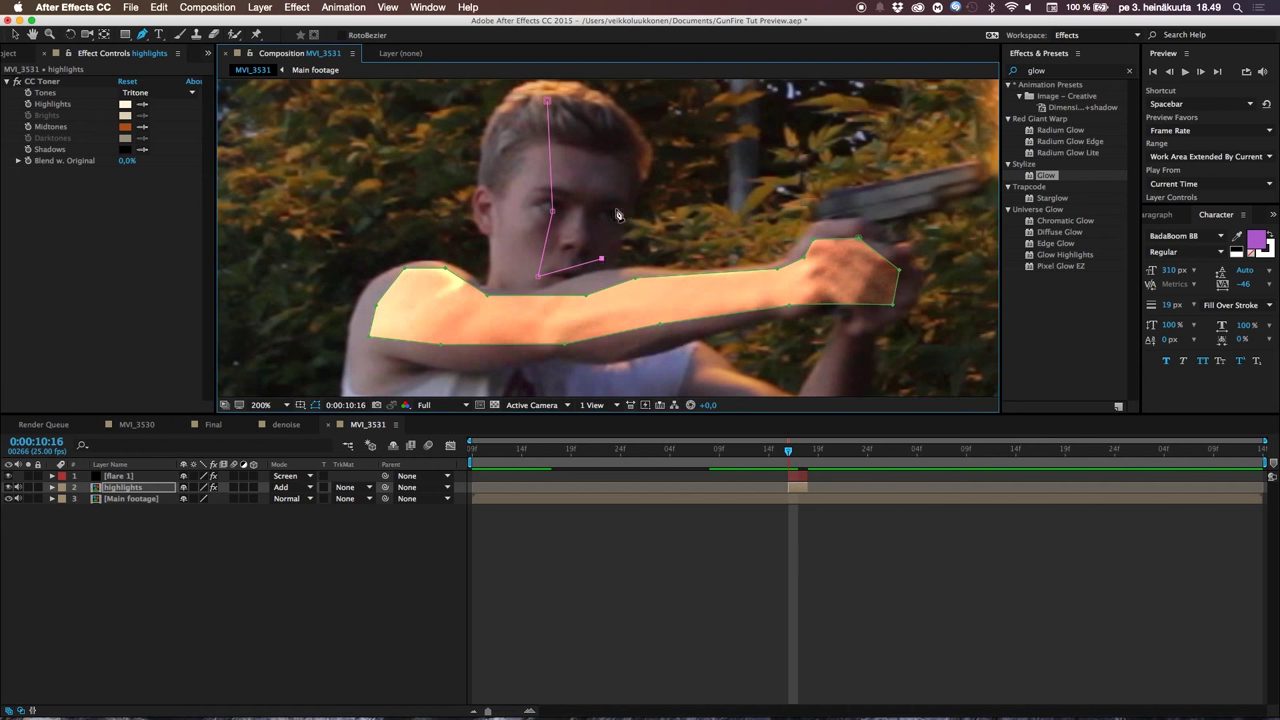
pyautogui.click(614, 208)
pyautogui.click(632, 162)
pyautogui.click(617, 120)
pyautogui.click(548, 100)
# Draw a third closed mask on the highlights layer around the pistol's slide
pyautogui.click(835, 199)
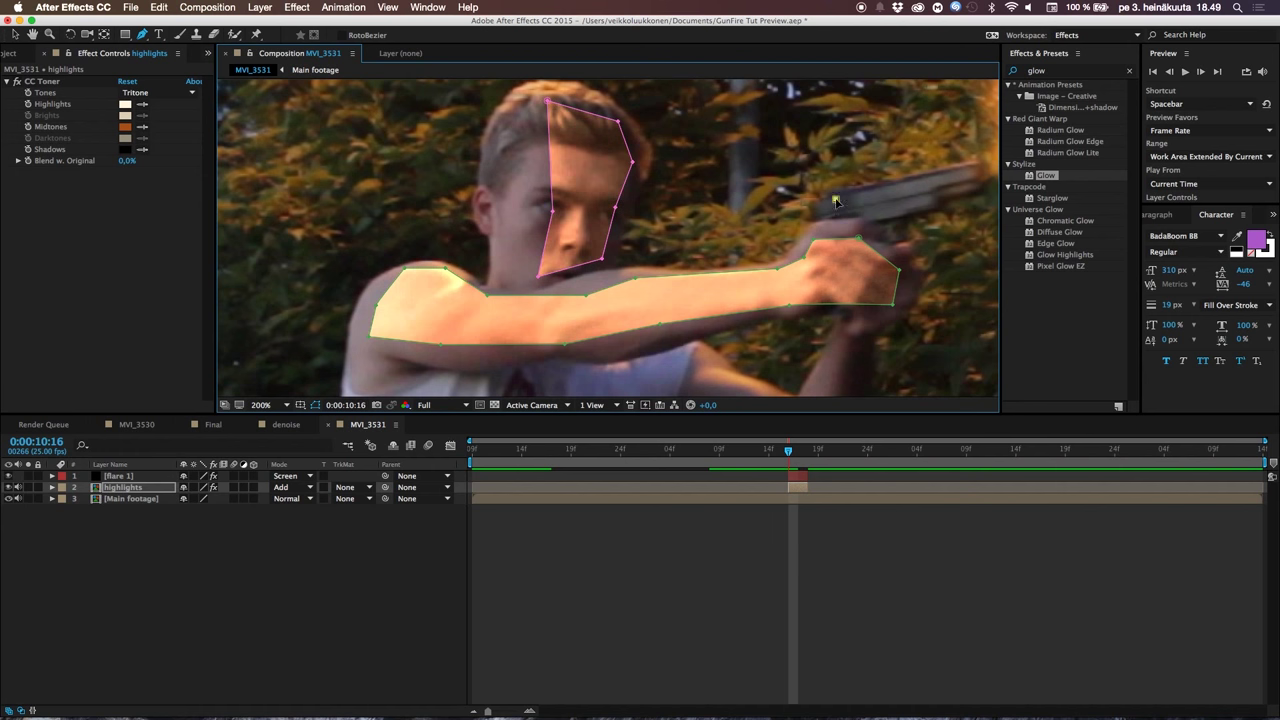
pyautogui.click(963, 171)
pyautogui.click(965, 194)
pyautogui.click(932, 203)
pyautogui.click(875, 219)
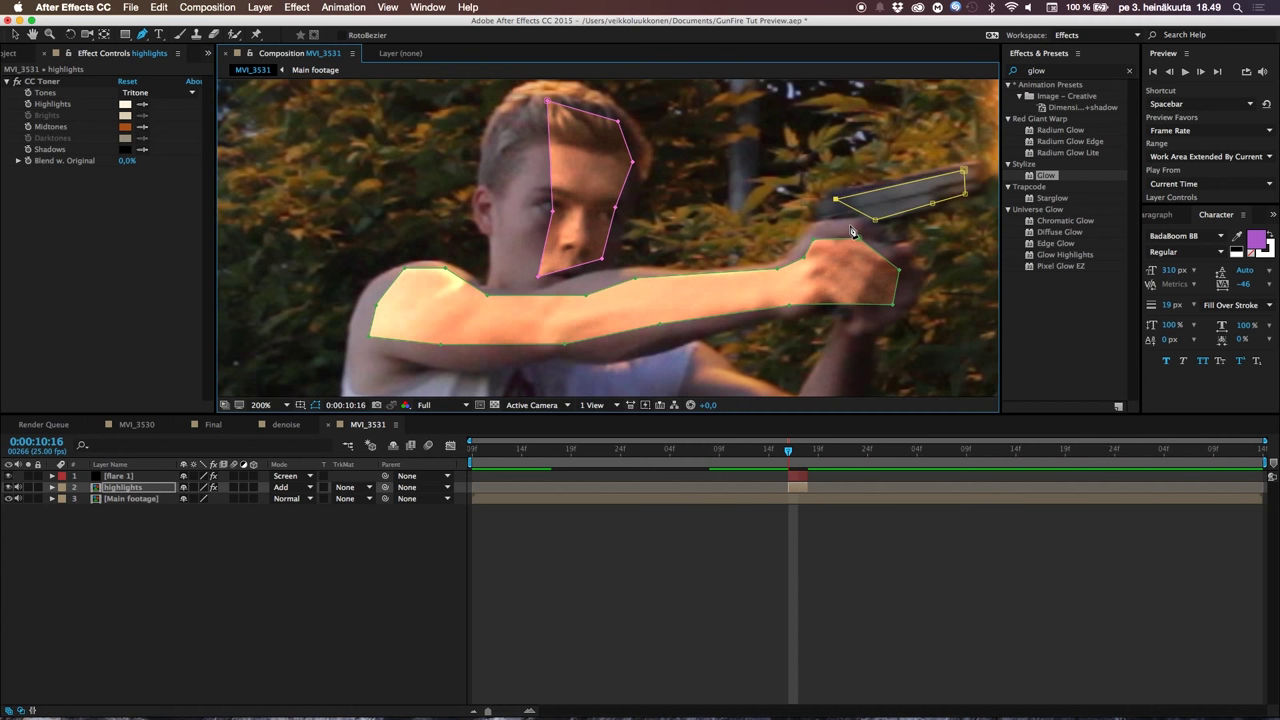
pyautogui.click(835, 199)
# Draw a fourth closed mask on the highlights layer over the bent arm's upper part, curving it around the shirt edge
pyautogui.scroll(-5, 780, 215)
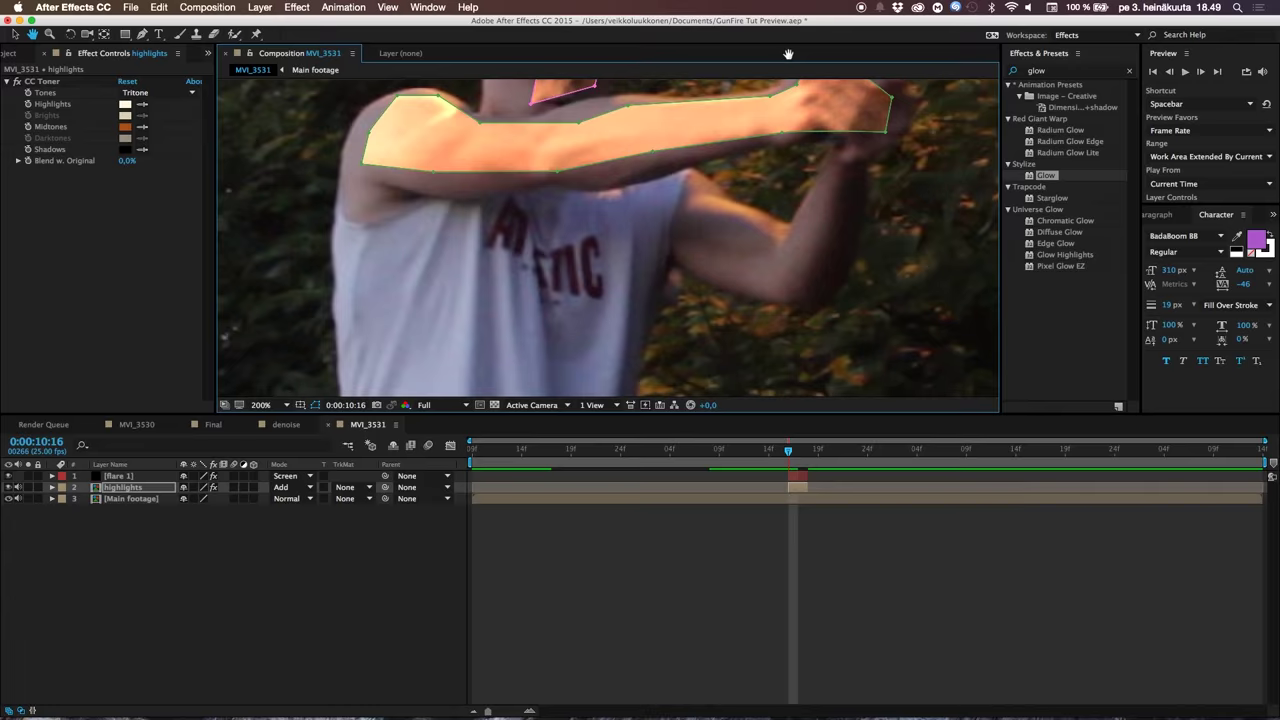
pyautogui.click(693, 174)
pyautogui.click(725, 192)
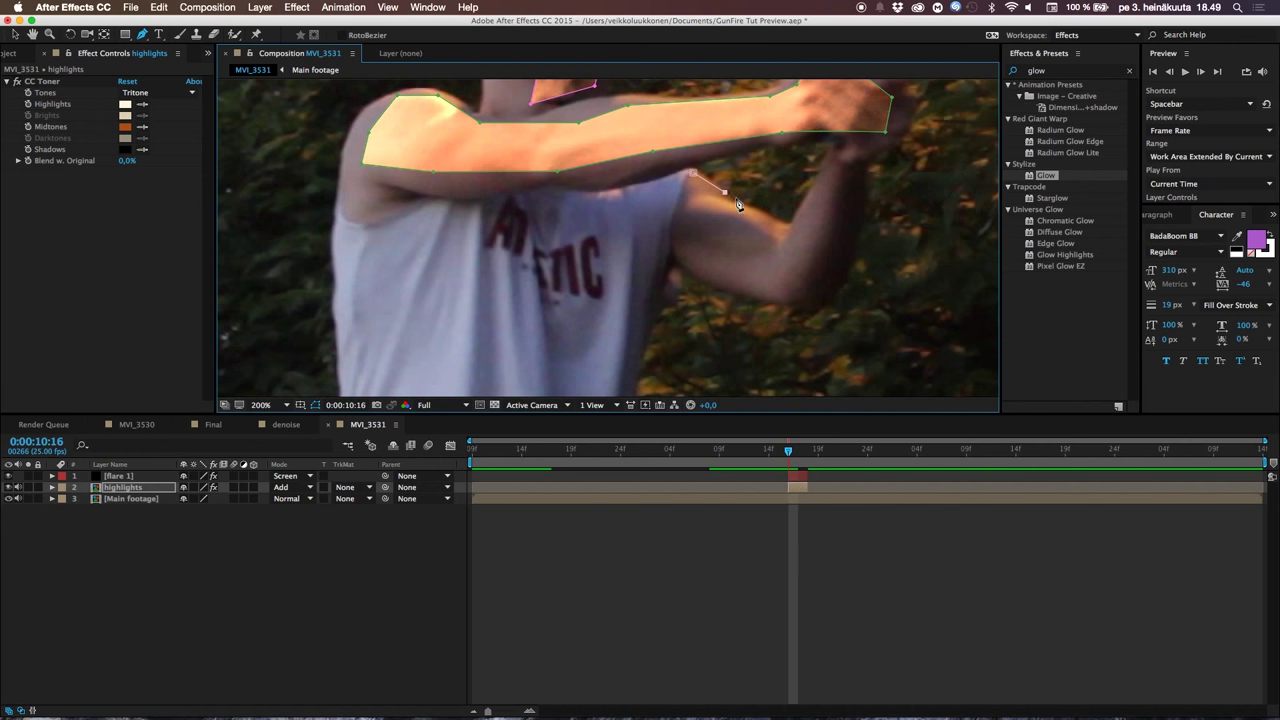
pyautogui.click(783, 210)
pyautogui.click(791, 242)
pyautogui.click(752, 260)
pyautogui.click(708, 246)
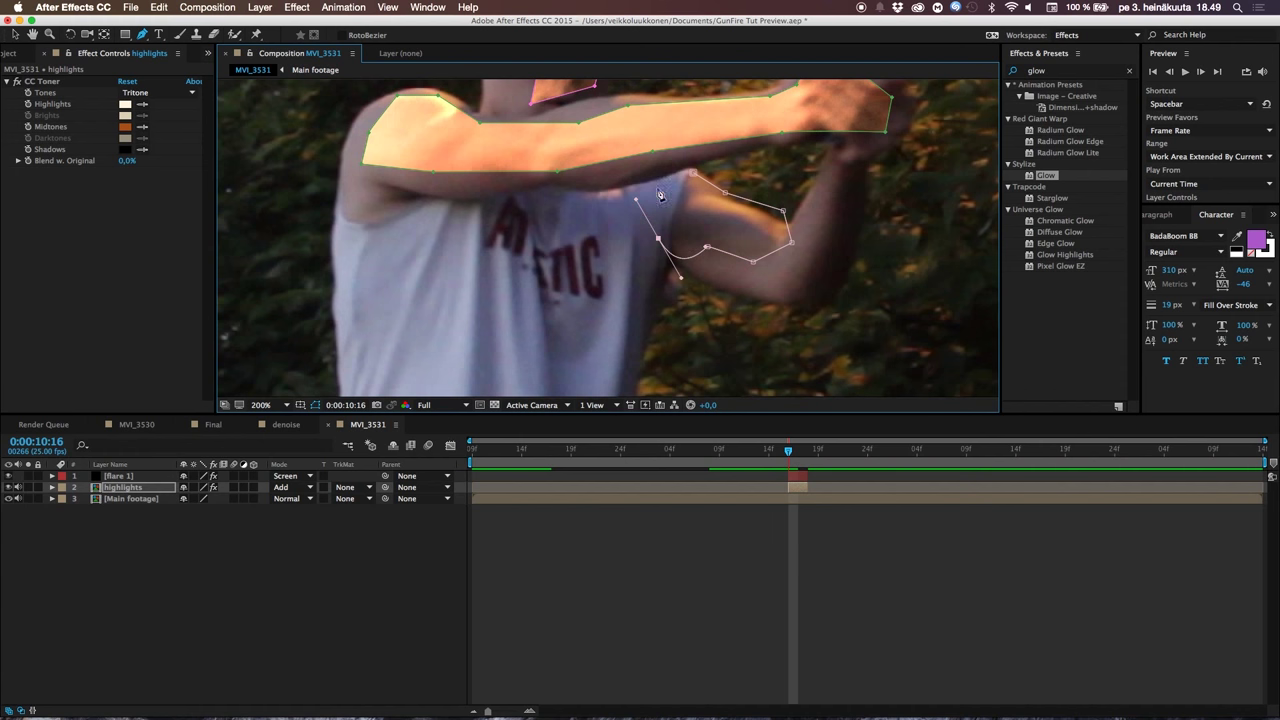
pyautogui.click(692, 173)
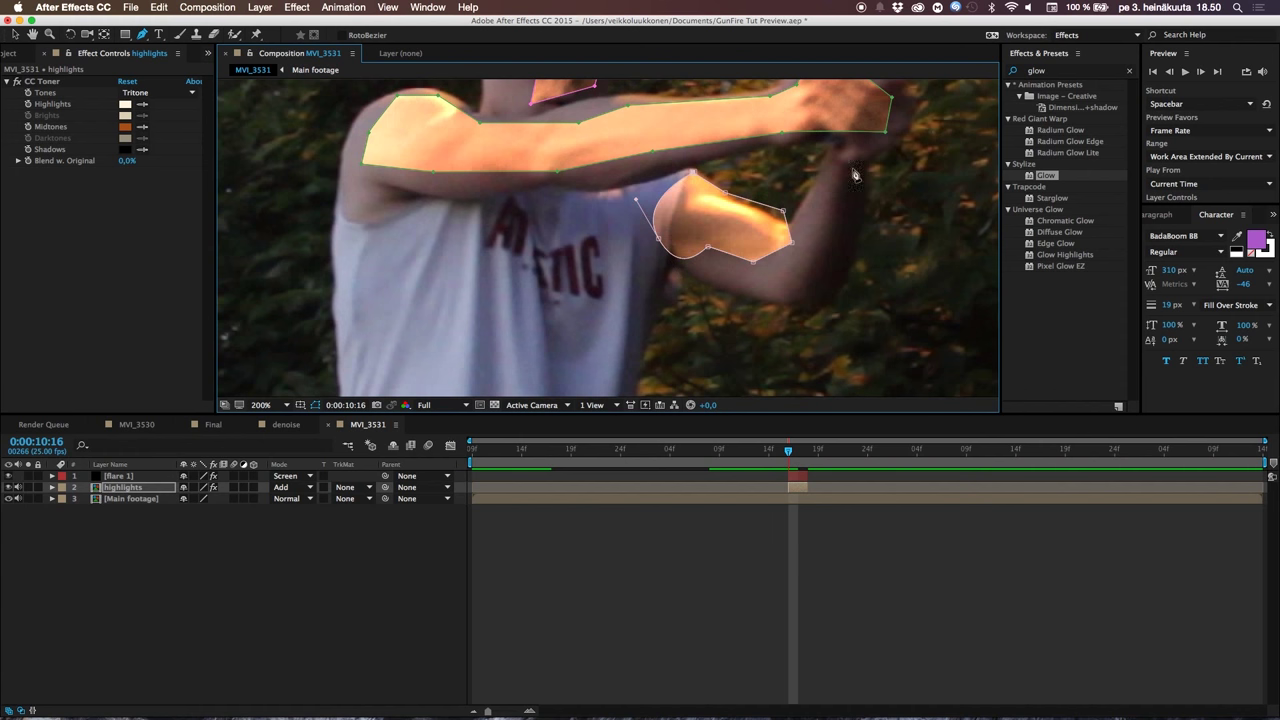
# Draw a fifth, four-sided mask on the highlights layer over the front of the white shirt
pyautogui.press('space')
pyautogui.moveTo(852, 122); pyautogui.dragTo(785, 178)
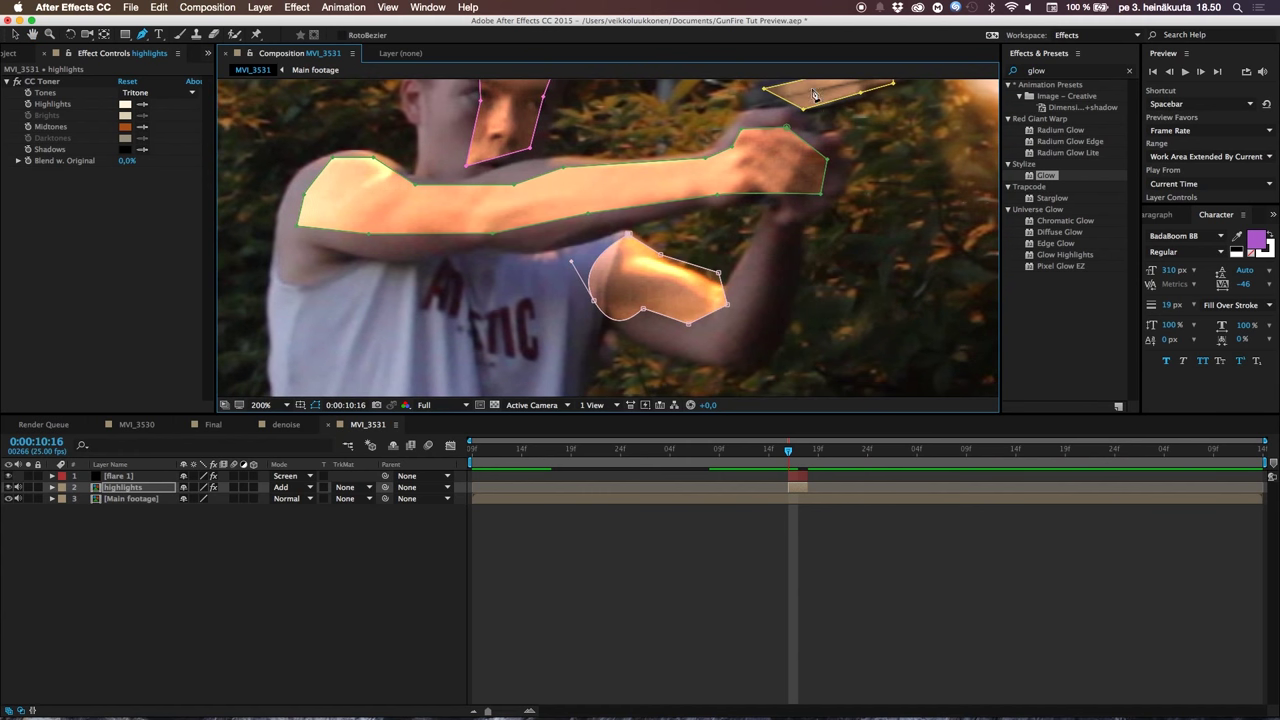
pyautogui.moveTo(624, 257); pyautogui.dragTo(804, 92)
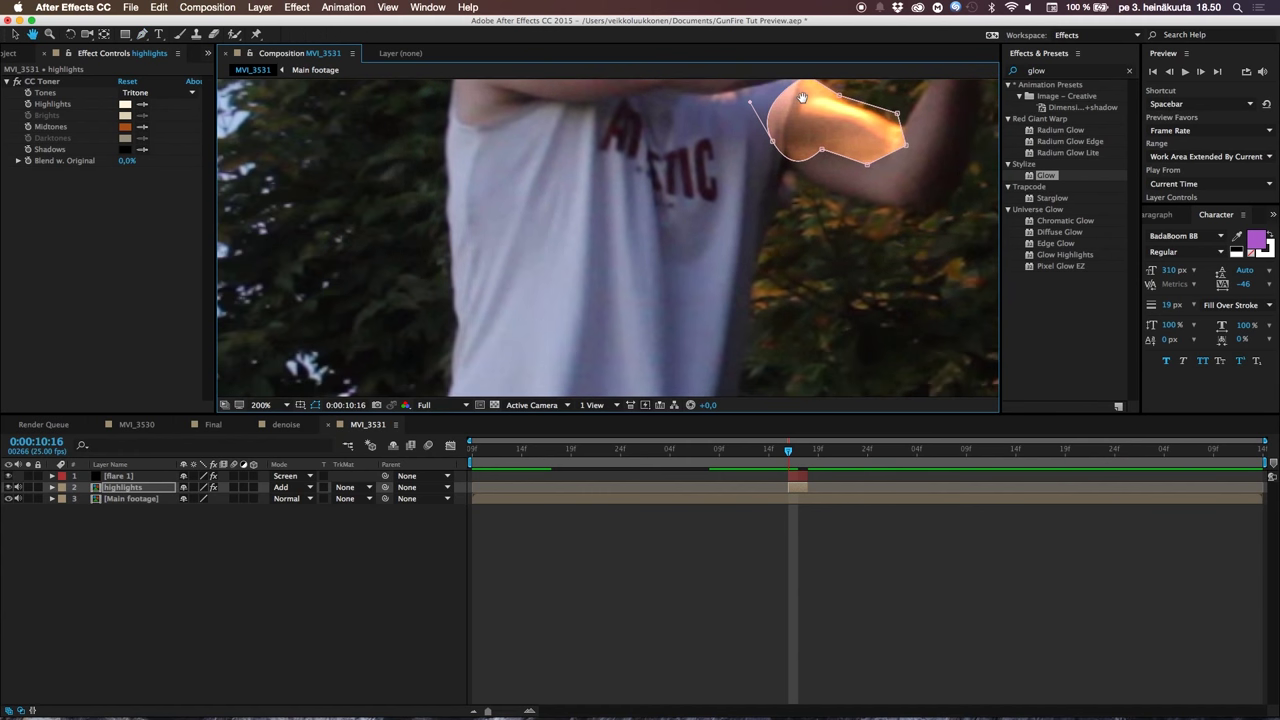
pyautogui.click(729, 108)
pyautogui.press(',')
pyautogui.click(650, 350)
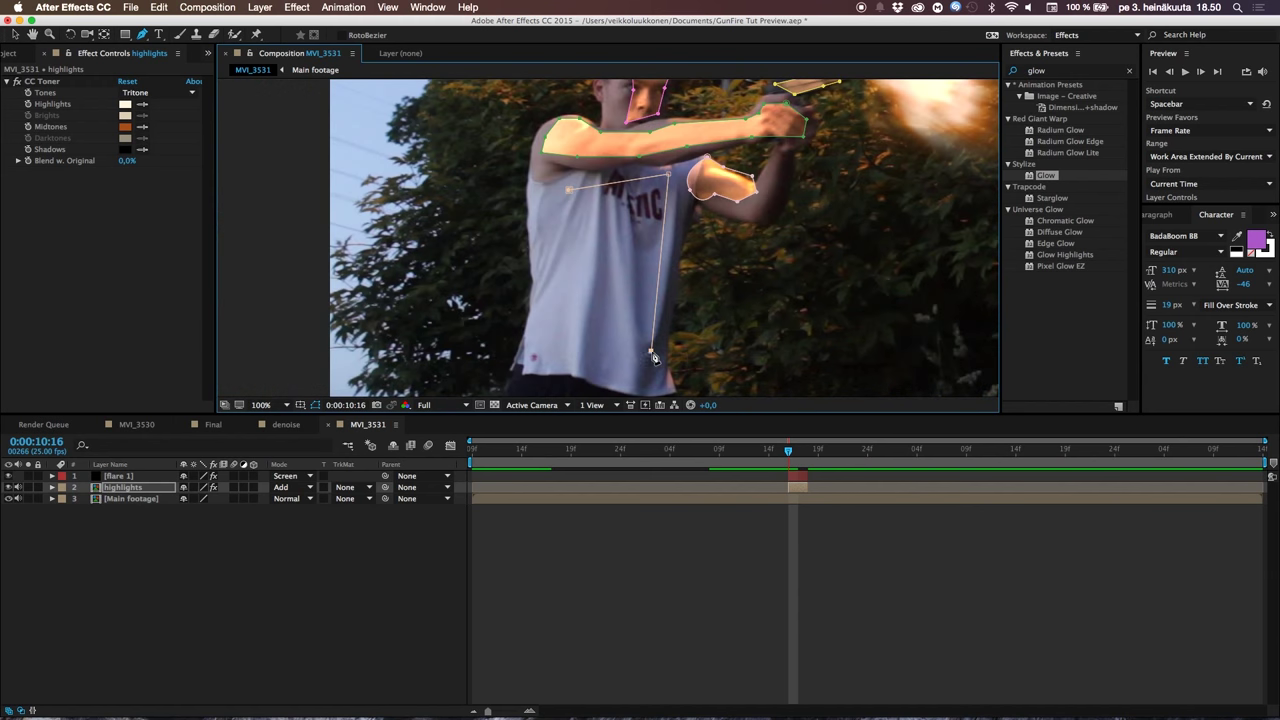
pyautogui.click(555, 345)
pyautogui.click(568, 188)
# Preview the masked highlights, return to frame 0:00:10:16 and check the image with the mask outlines temporarily hidden
pyautogui.moveTo(729, 258); pyautogui.dragTo(632, 260)
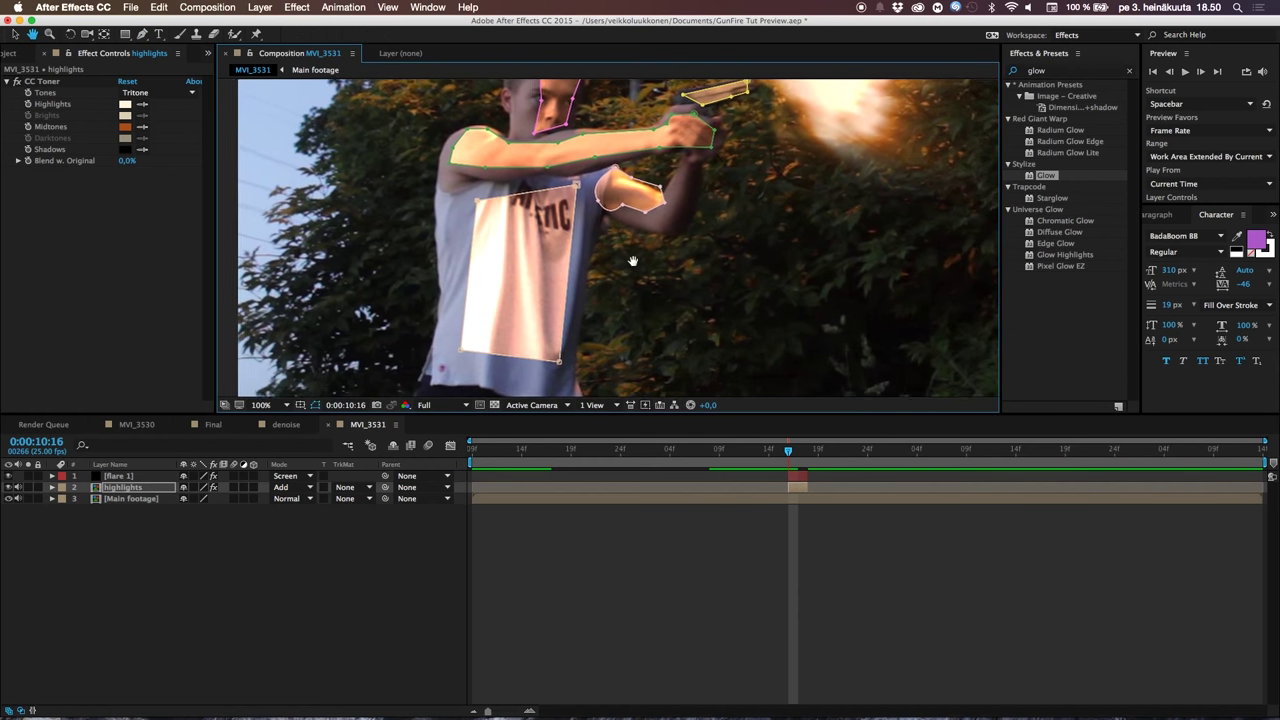
pyautogui.press(',')
pyautogui.press('g')
pyautogui.press('space')
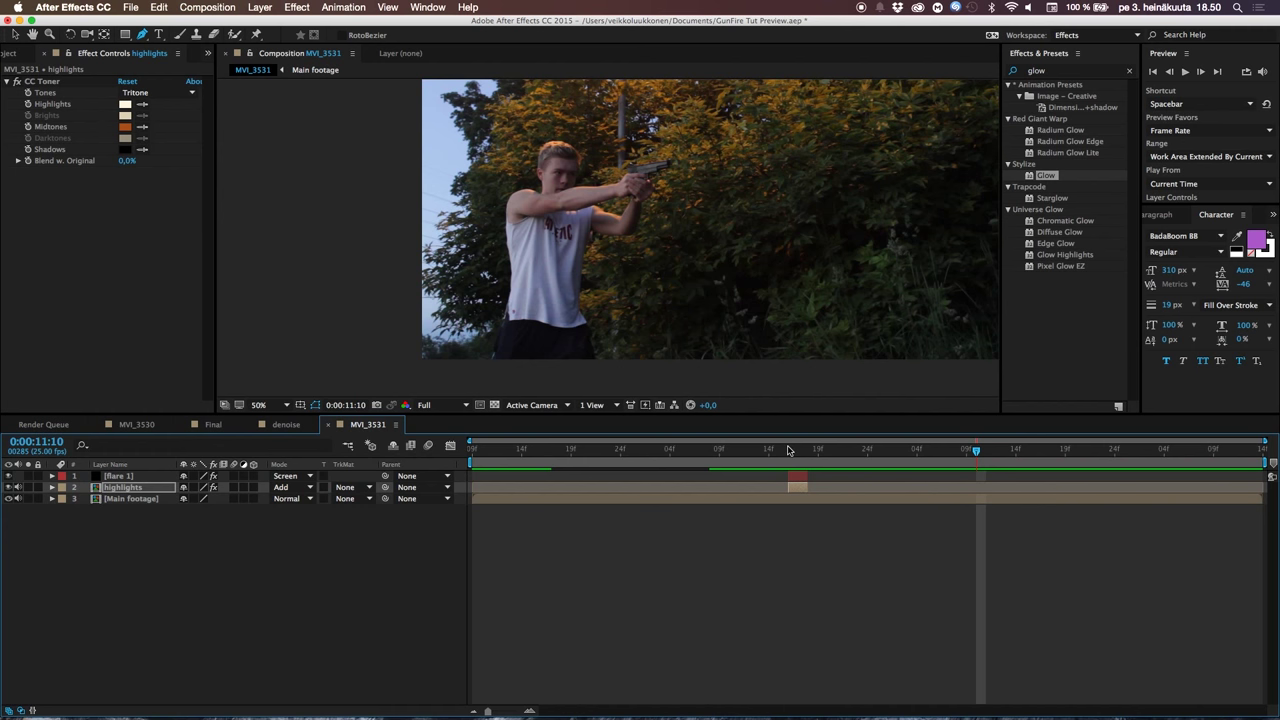
pyautogui.moveTo(788, 450); pyautogui.dragTo(788, 450)
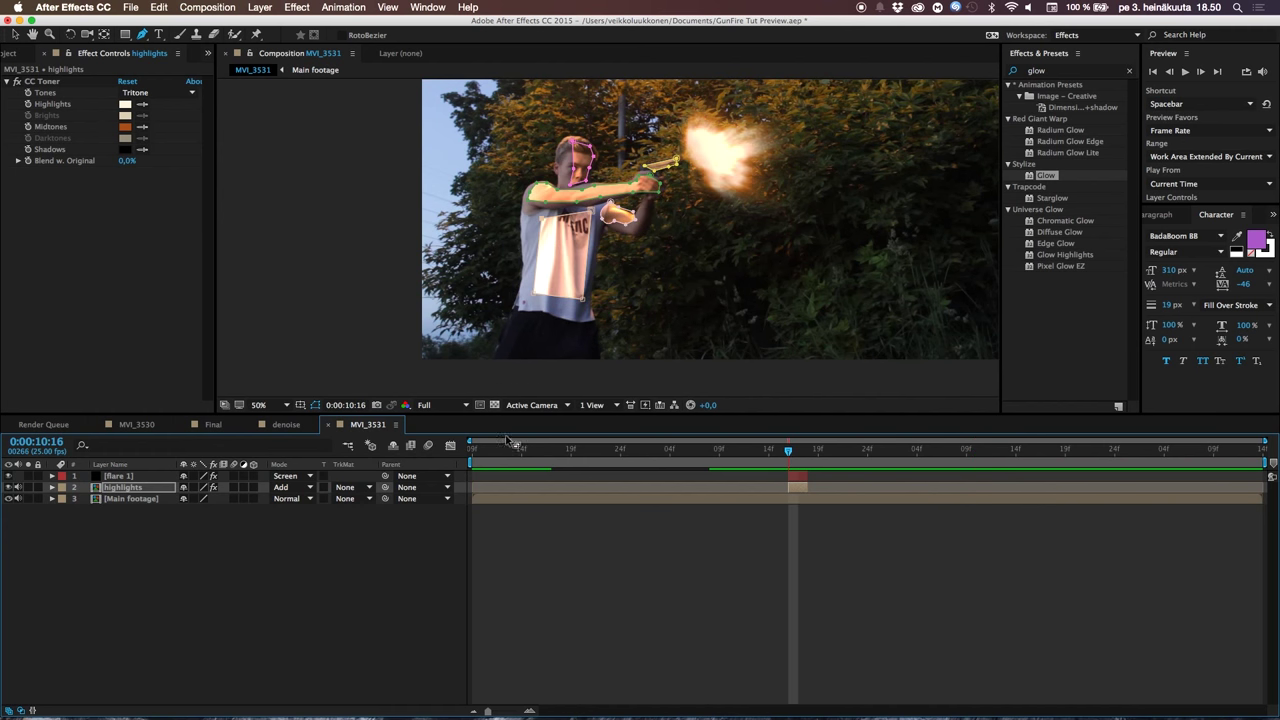
pyautogui.click(315, 405)
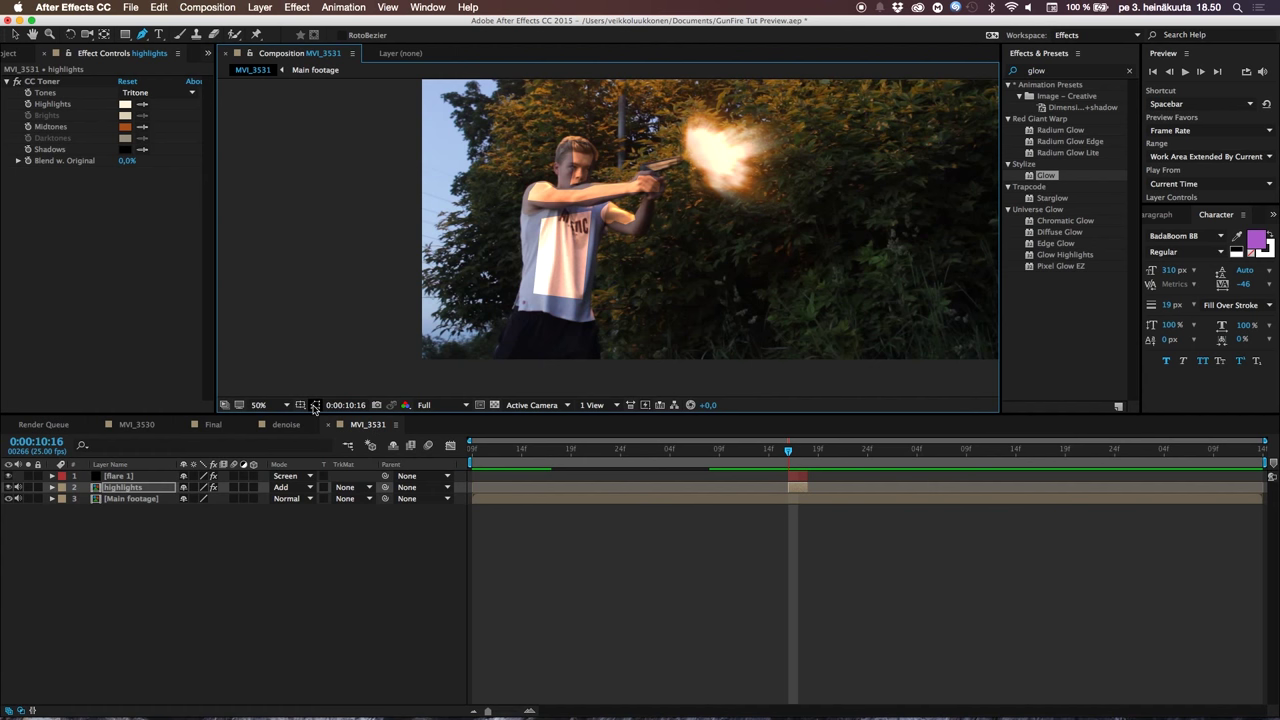
pyautogui.click(315, 405)
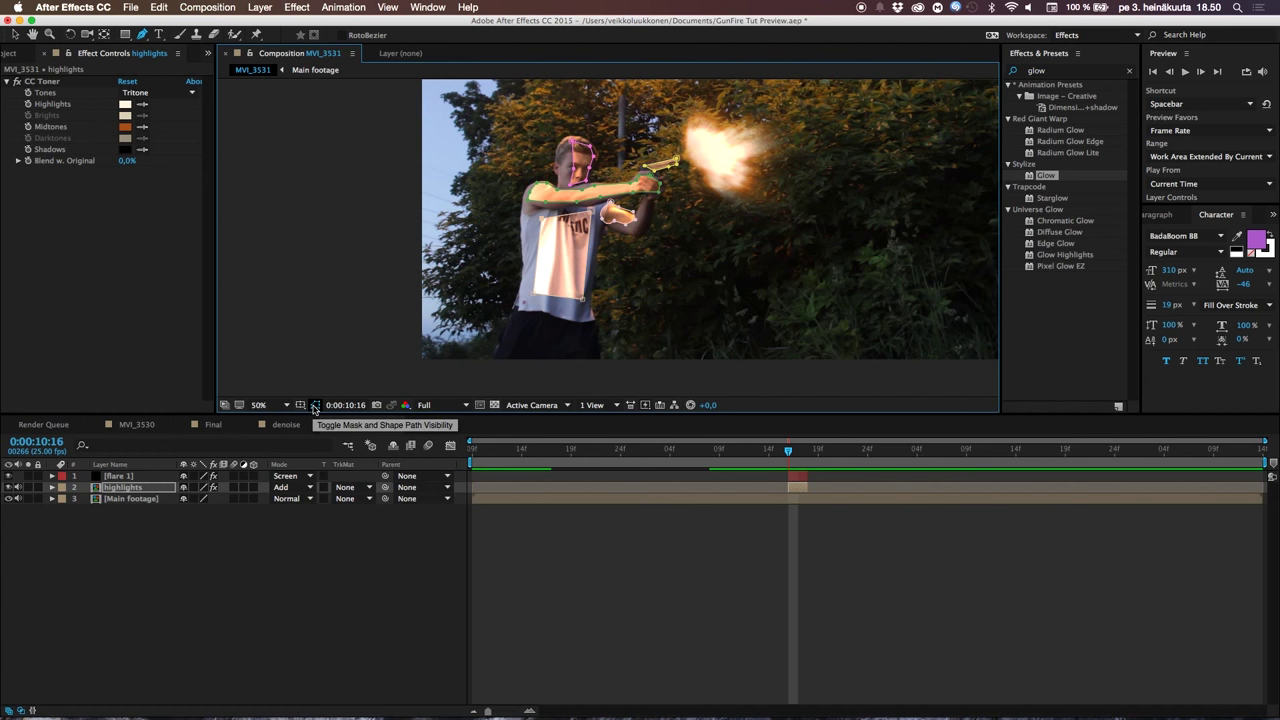
# Reveal the highlights layer's mask feathers and set Mask 1 to 41 pixels and Mask 2 to 37 pixels
pyautogui.press('f')
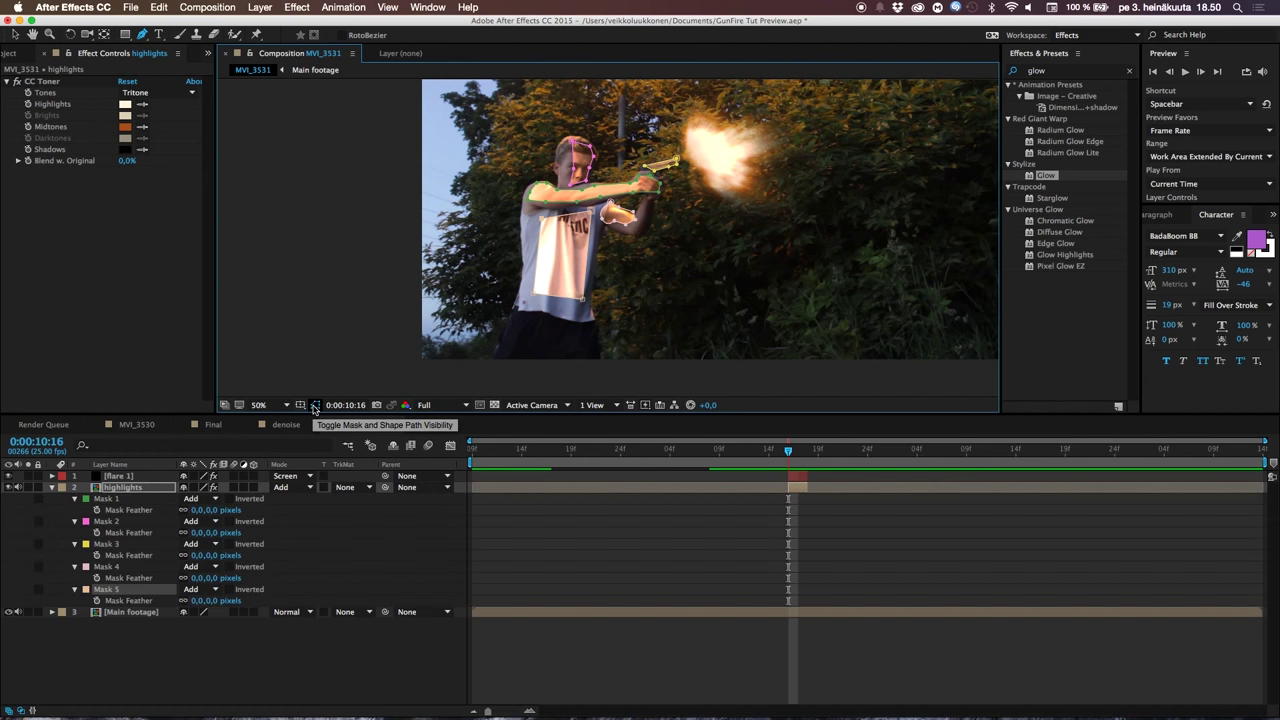
pyautogui.click(107, 500)
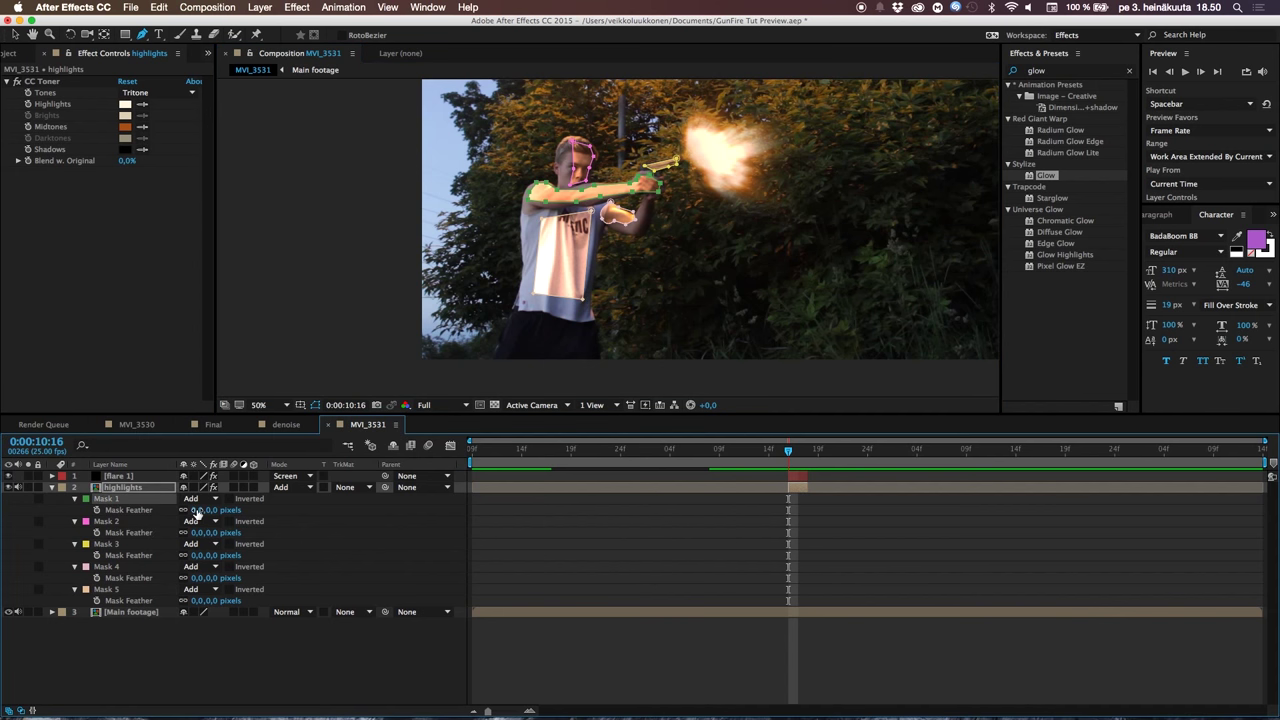
pyautogui.scroll(2, 577, 197)
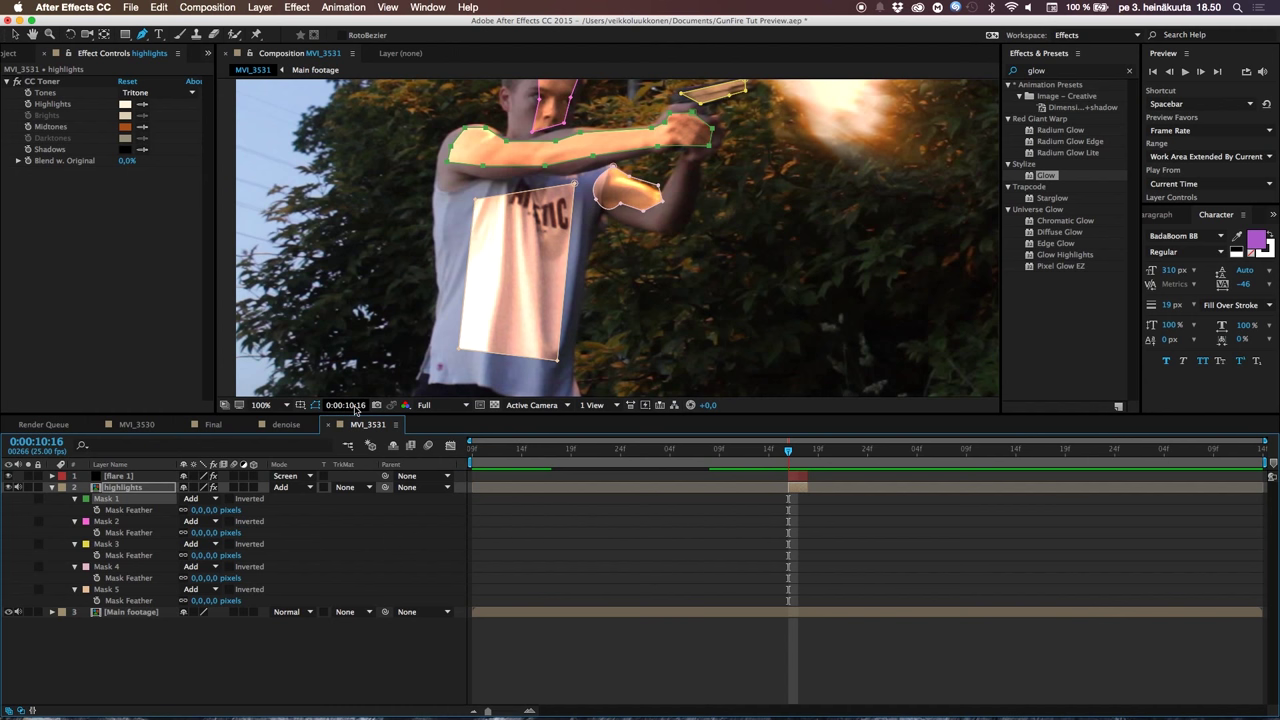
pyautogui.moveTo(200, 510); pyautogui.dragTo(225, 511)
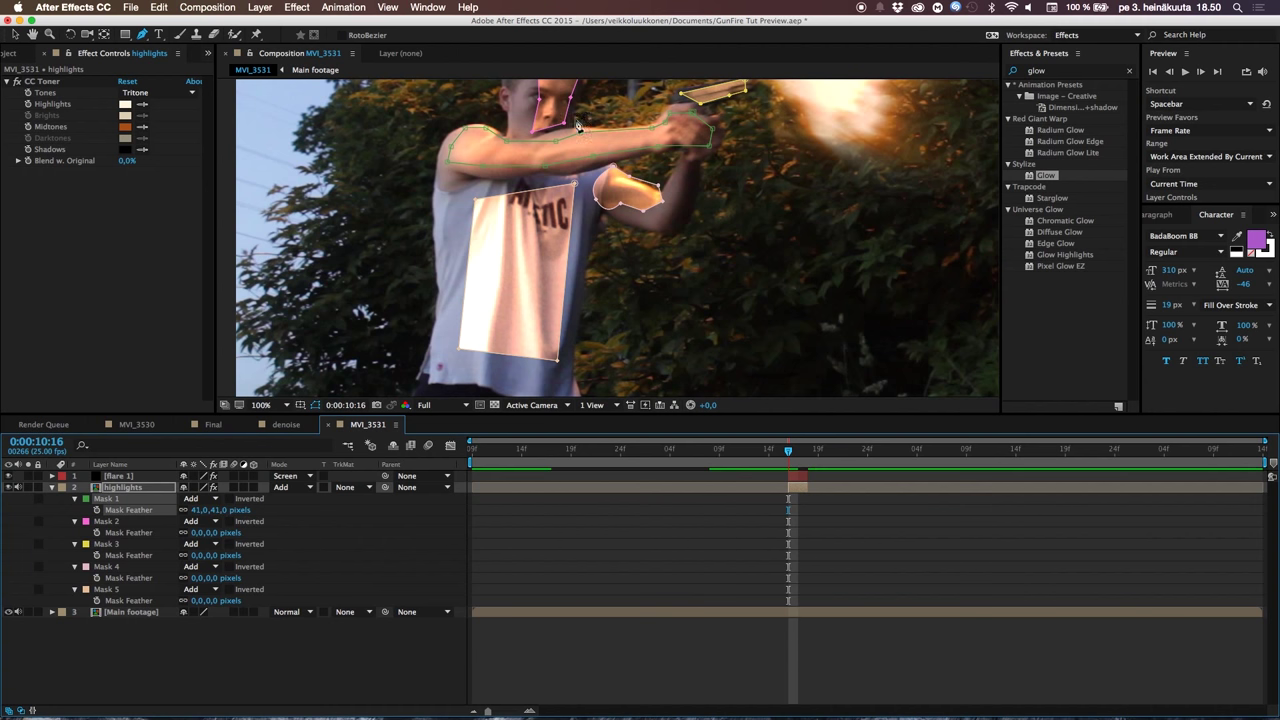
pyautogui.press('space')
pyautogui.moveTo(646, 277); pyautogui.dragTo(639, 311)
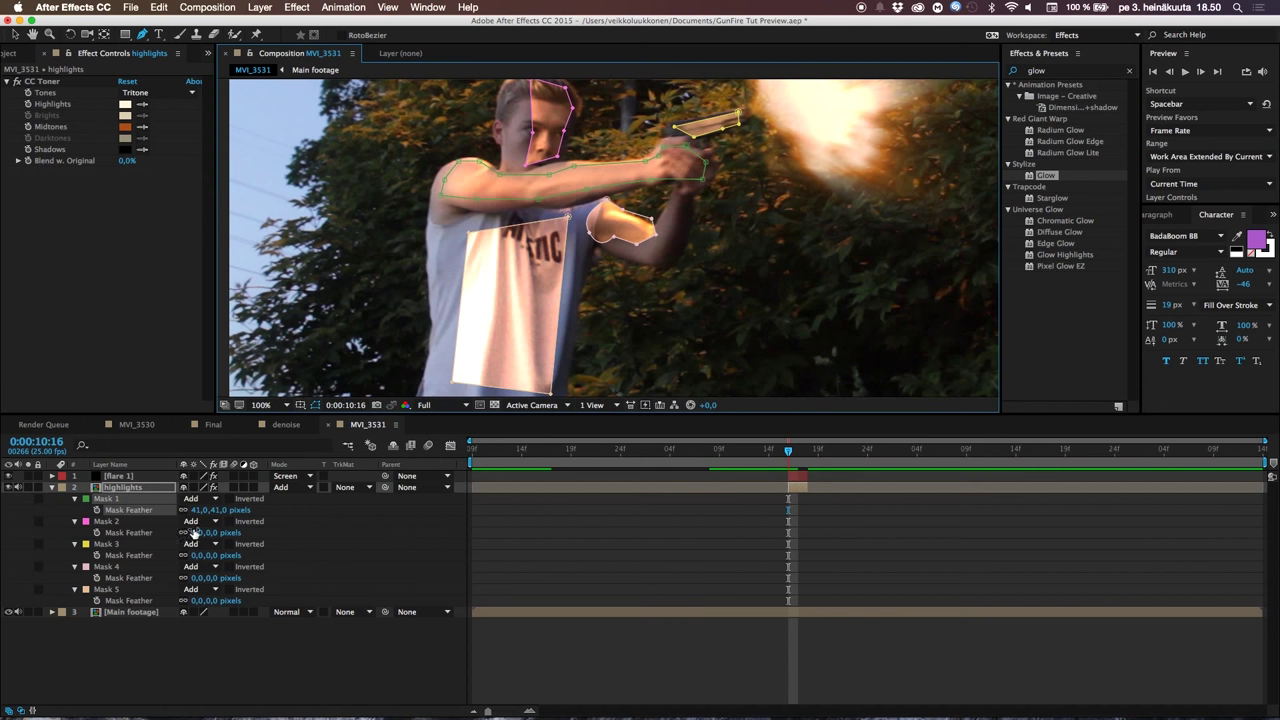
pyautogui.moveTo(195, 532); pyautogui.dragTo(222, 533)
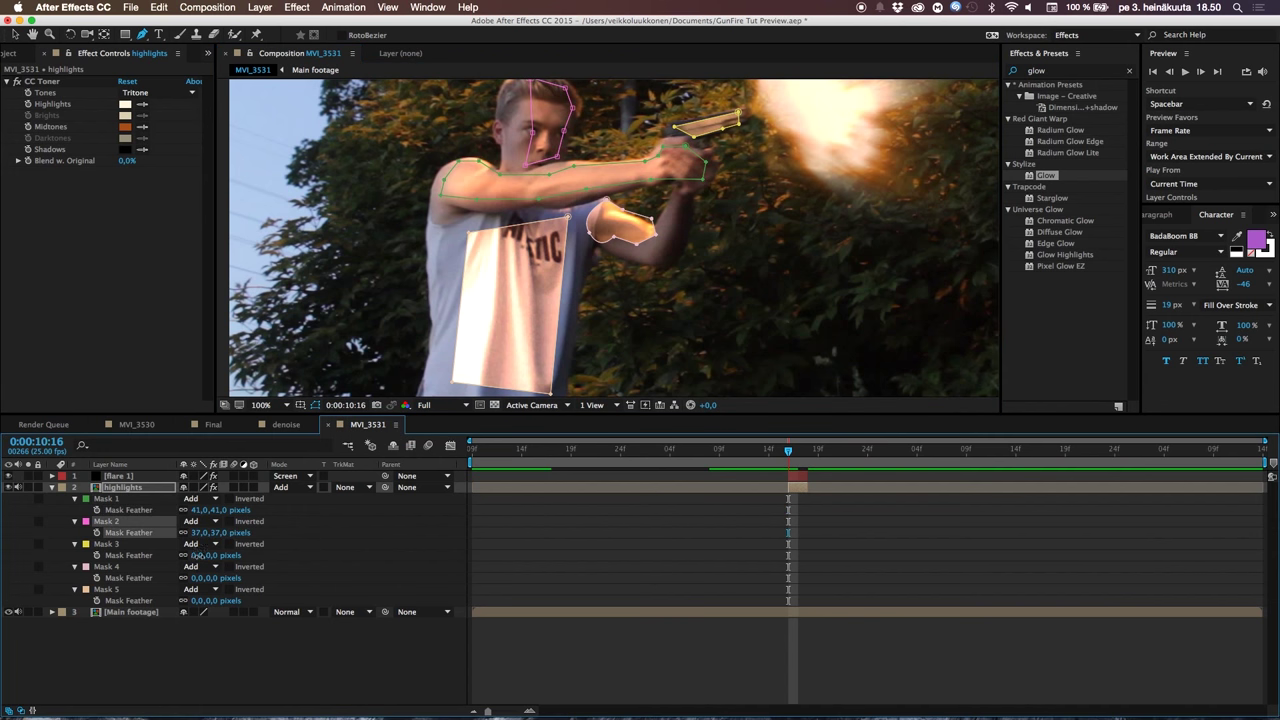
# Set the feather of Mask 3 to 9 pixels, Mask 4 to 29 pixels and Mask 5 to 106 pixels
pyautogui.click(198, 555)
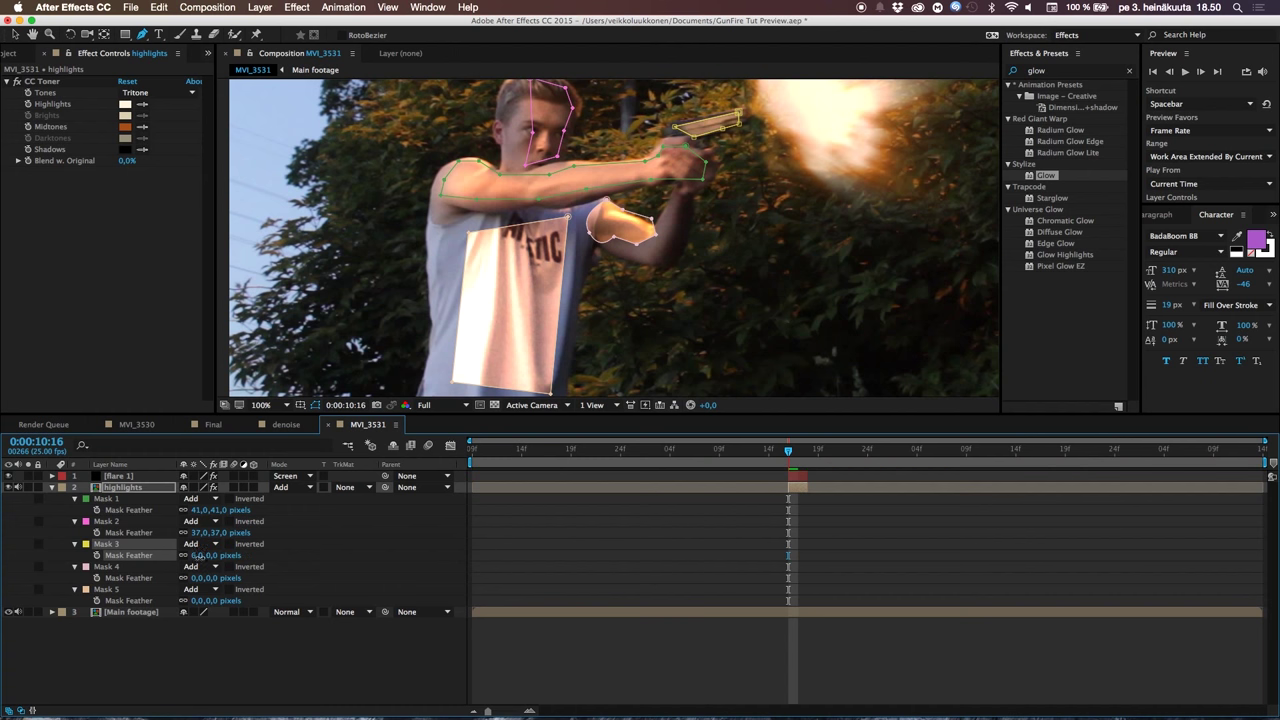
pyautogui.moveTo(198, 556); pyautogui.dragTo(316, 550)
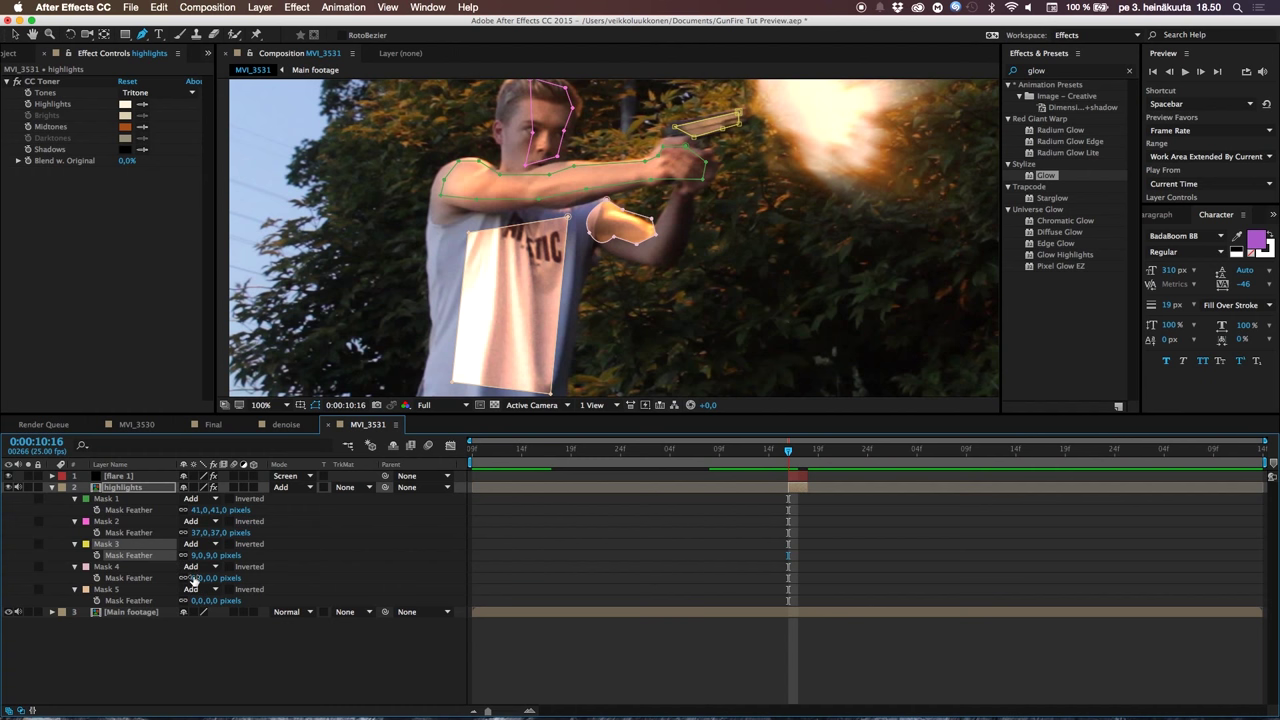
pyautogui.moveTo(193, 580); pyautogui.dragTo(208, 578)
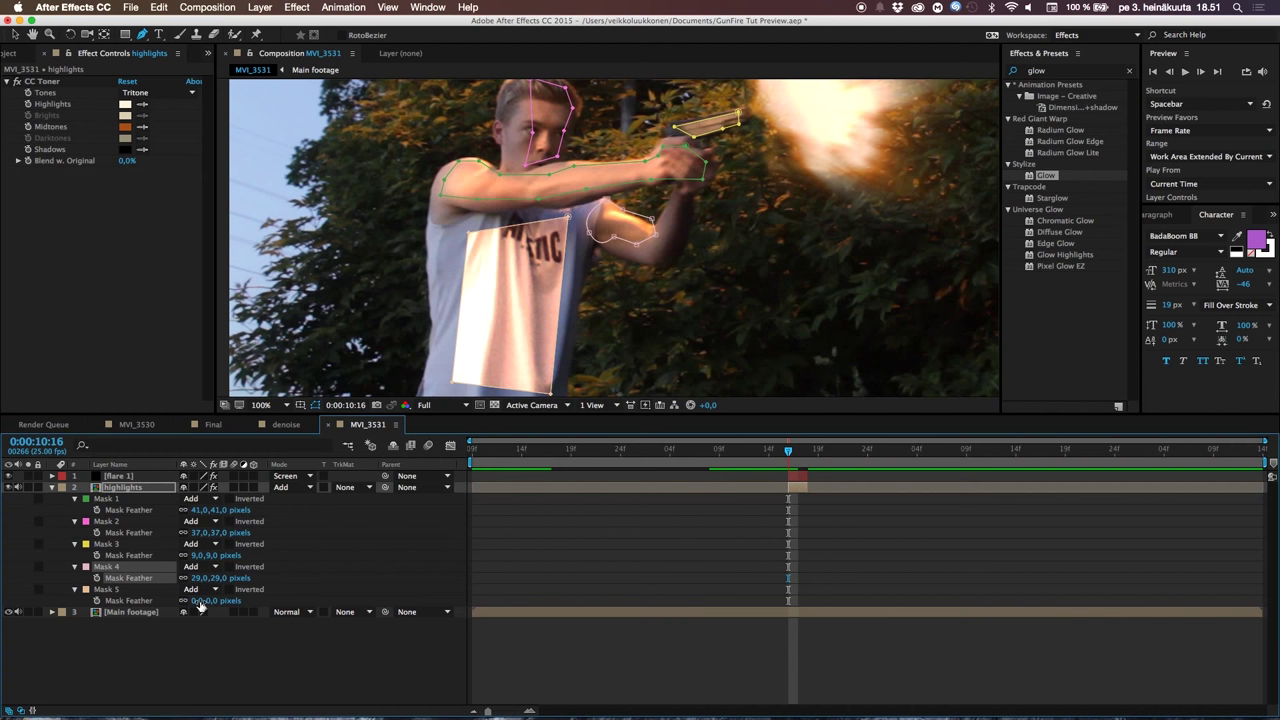
pyautogui.moveTo(198, 601); pyautogui.dragTo(258, 590)
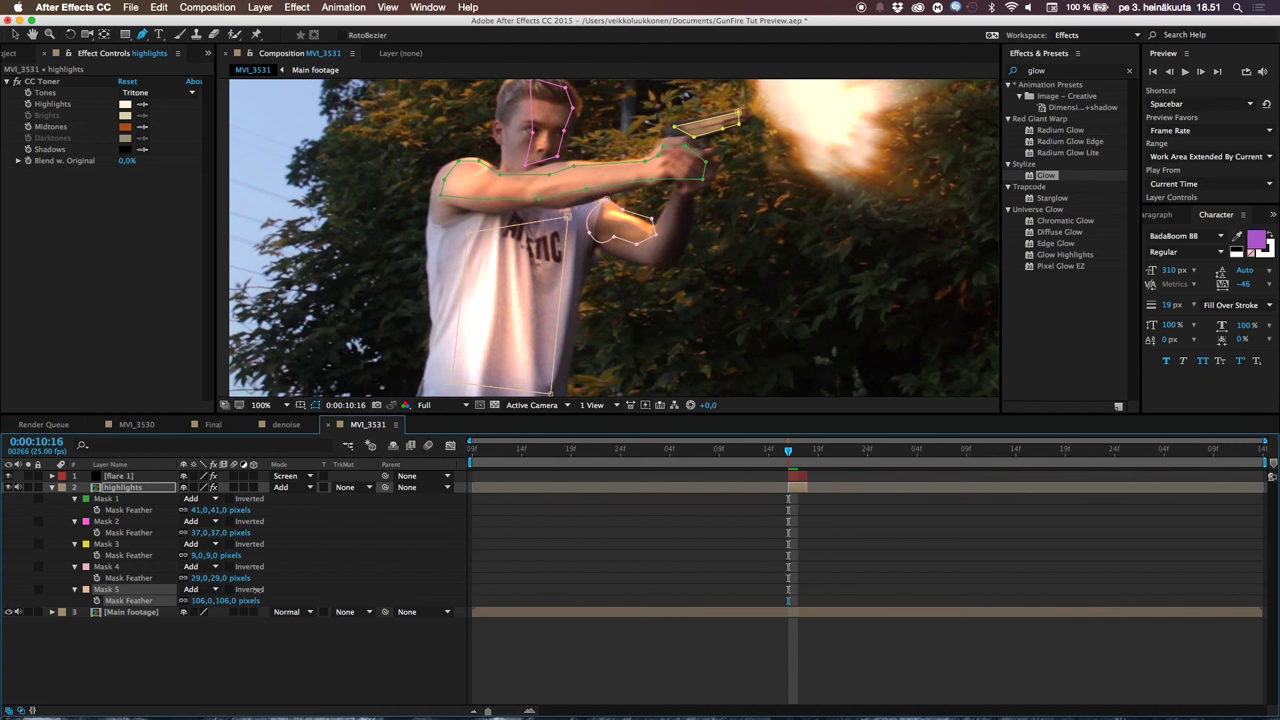
# Set the highlights layer's Mask 5 feather to 104 pixels and its Mask 3 feather to 30 pixels
pyautogui.click(183, 677)
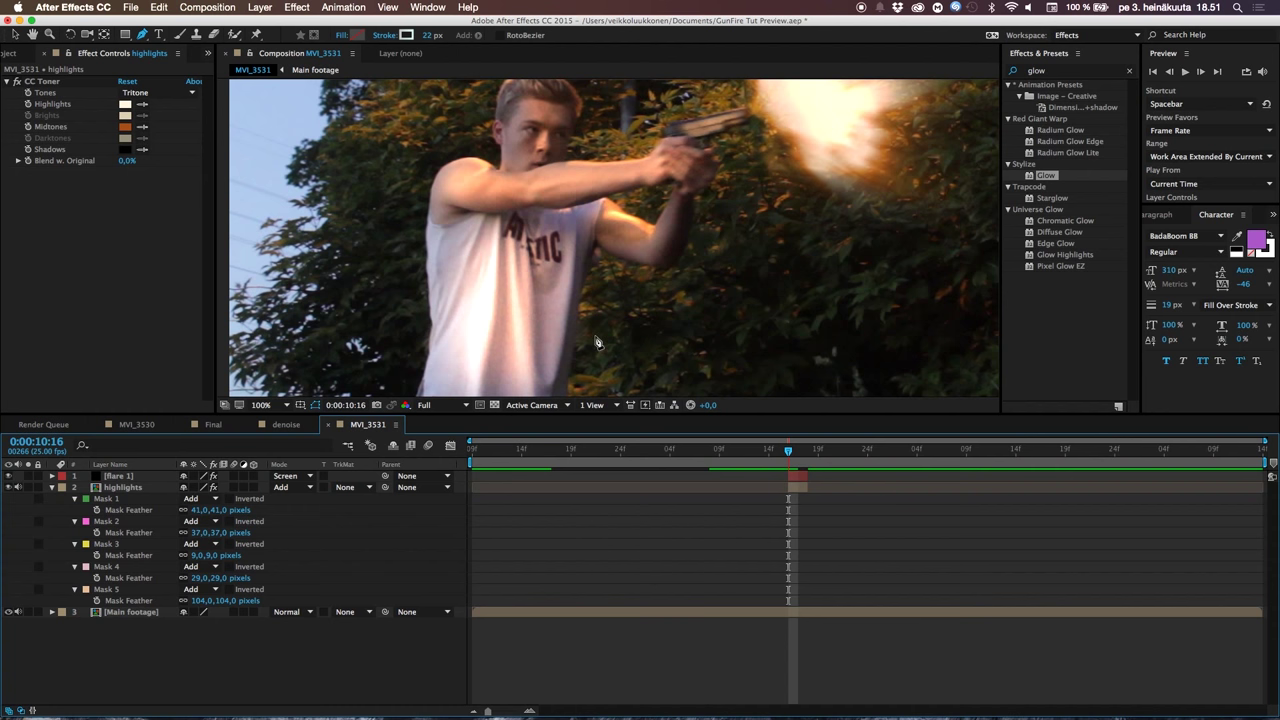
pyautogui.moveTo(197, 555); pyautogui.dragTo(214, 555)
pyautogui.click(147, 660)
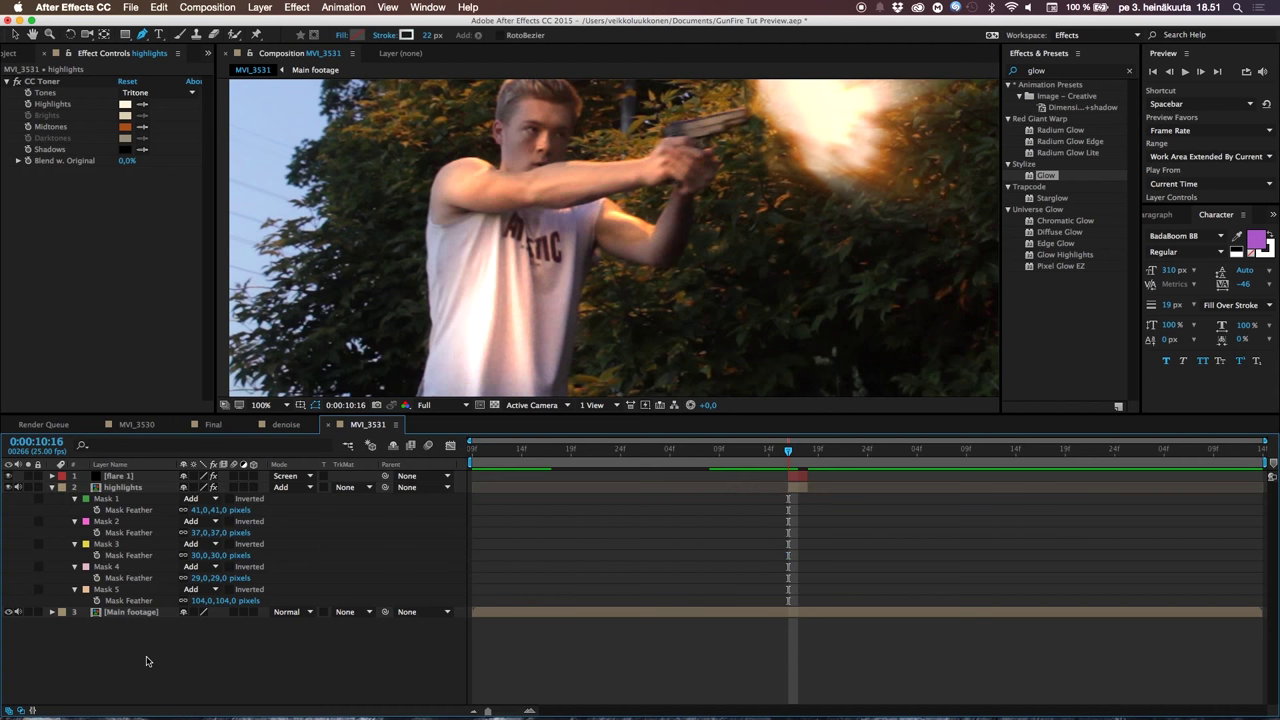
pyautogui.click(52, 487)
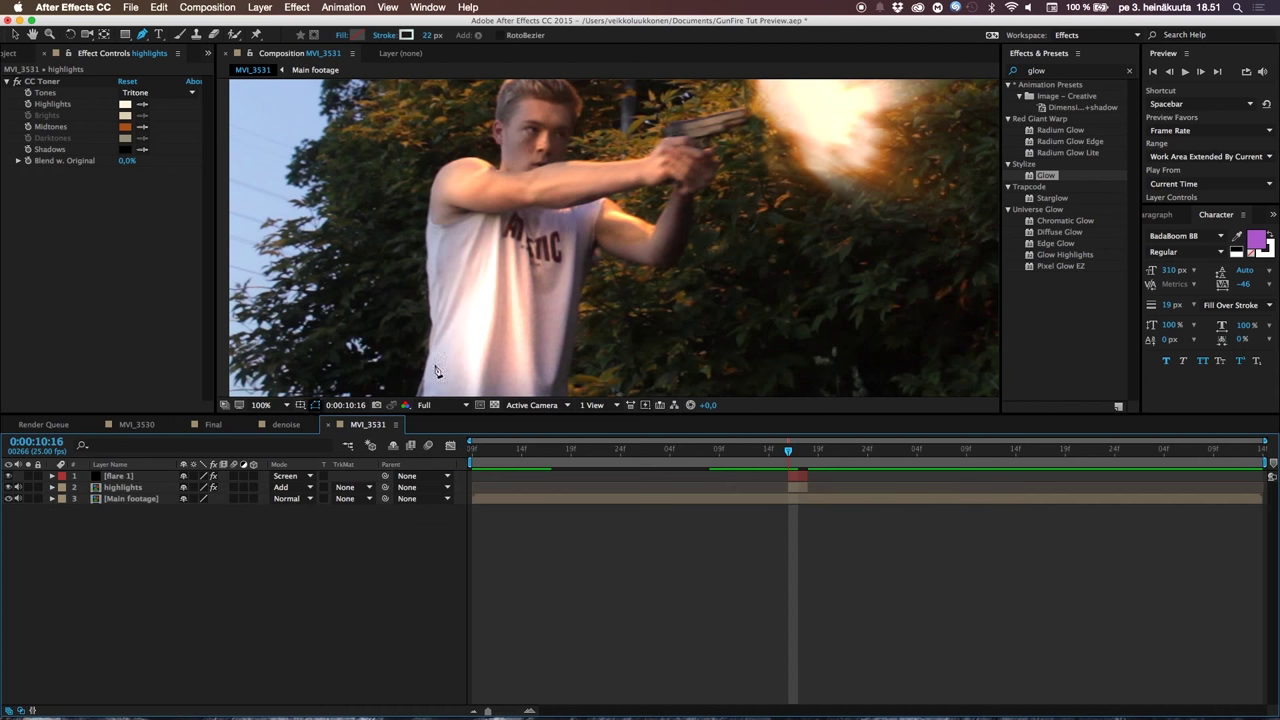
# Compare the whole shot with the highlights layer turned off and on again
pyautogui.scroll(-2, 674, 205)
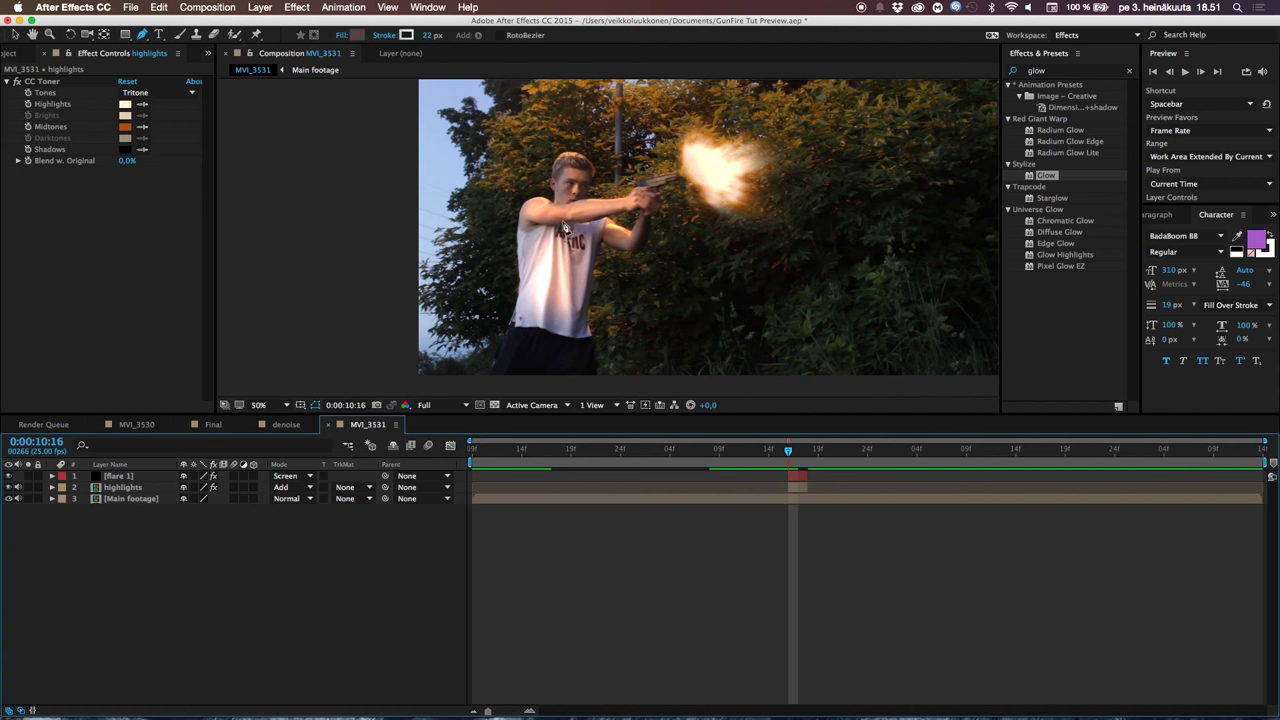
pyautogui.click(87, 496)
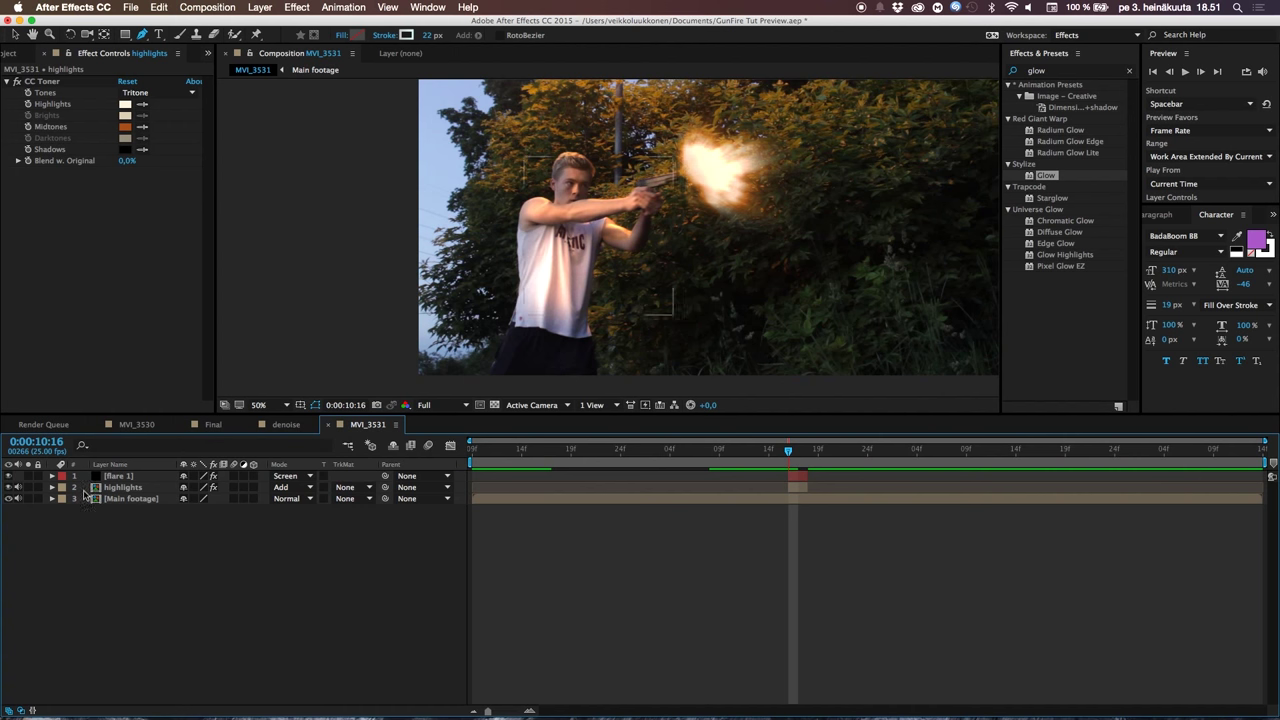
pyautogui.click(9, 487)
pyautogui.click(9, 487)
# Draw a wide elliptical mask on the highlights layer over the foliage around the muzzle flash
pyautogui.click(799, 489)
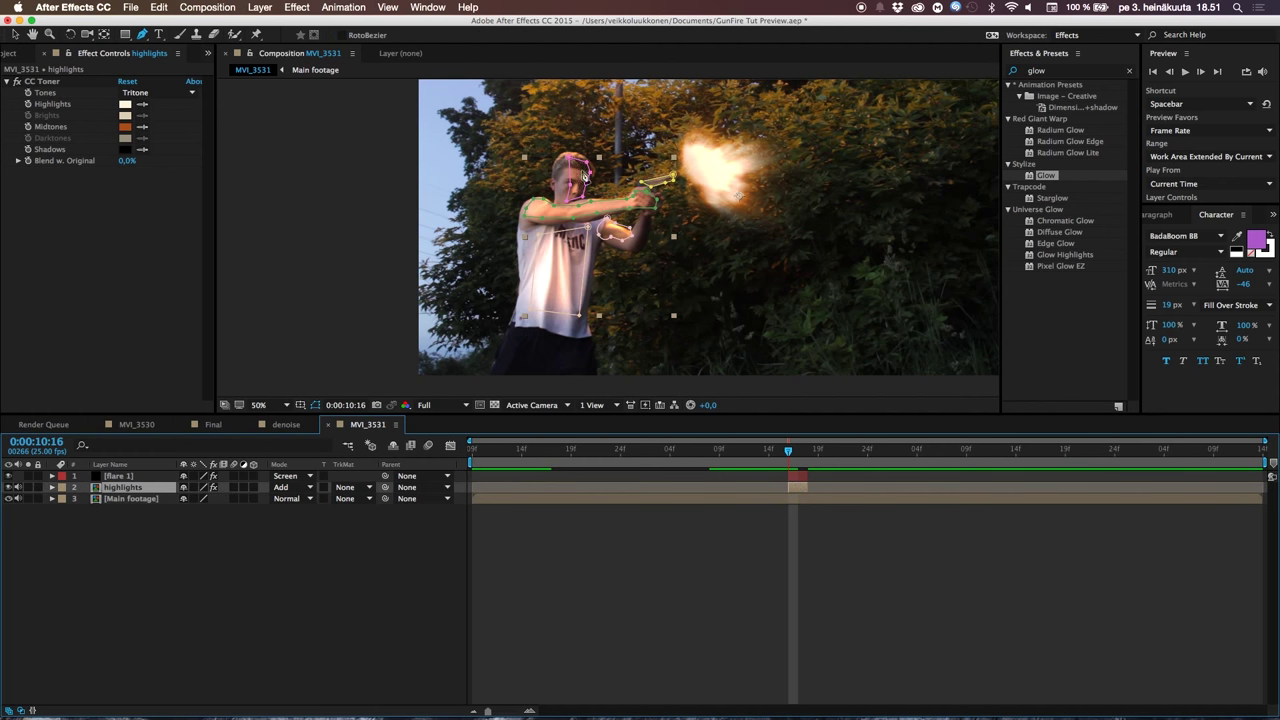
pyautogui.moveTo(775, 200); pyautogui.dragTo(633, 243)
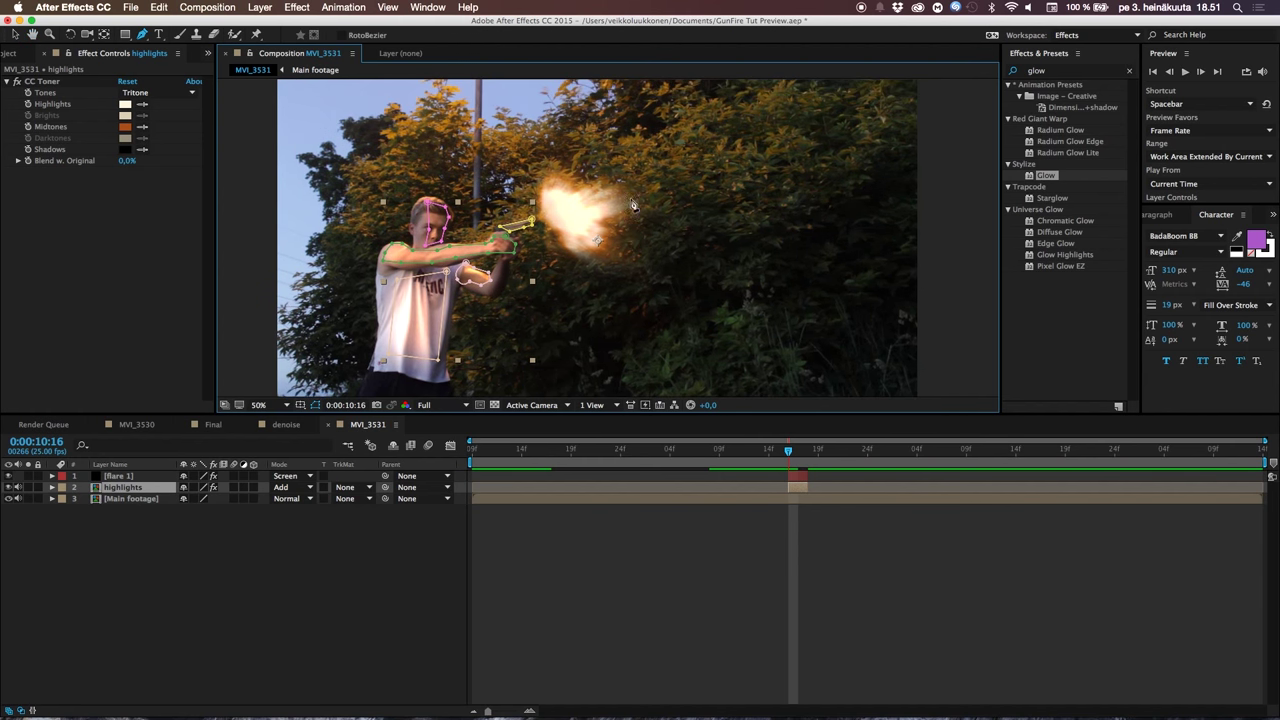
pyautogui.moveTo(125, 34); pyautogui.dragTo(183, 65)
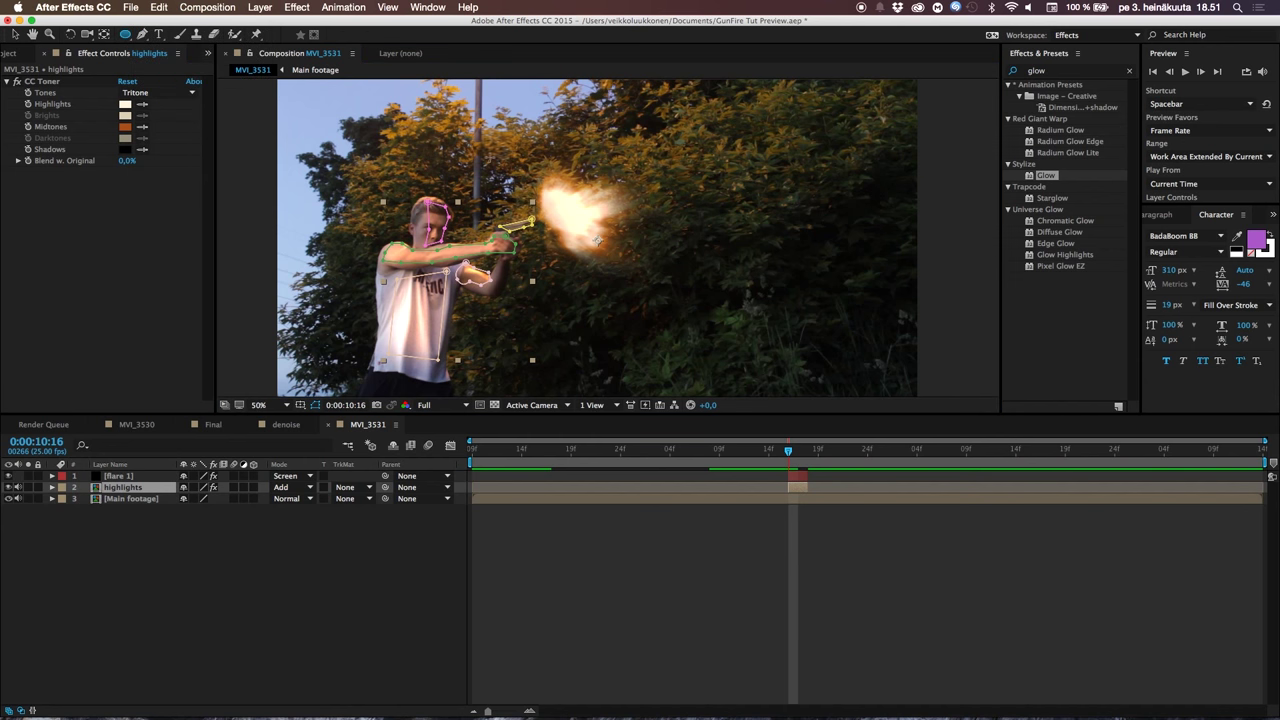
pyautogui.moveTo(486, 152); pyautogui.dragTo(788, 301)
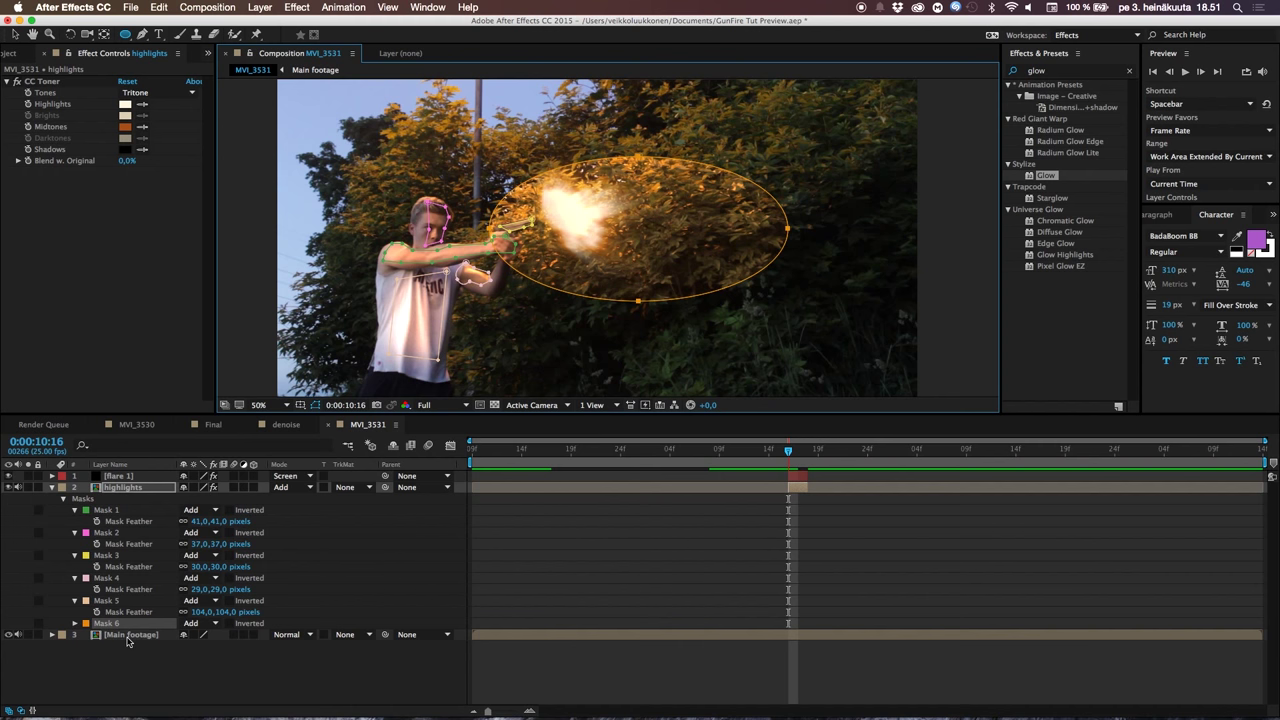
# Set the feather of the elliptical Mask 6 on the highlights layer to 603 pixels
pyautogui.press('f')
pyautogui.press('f')
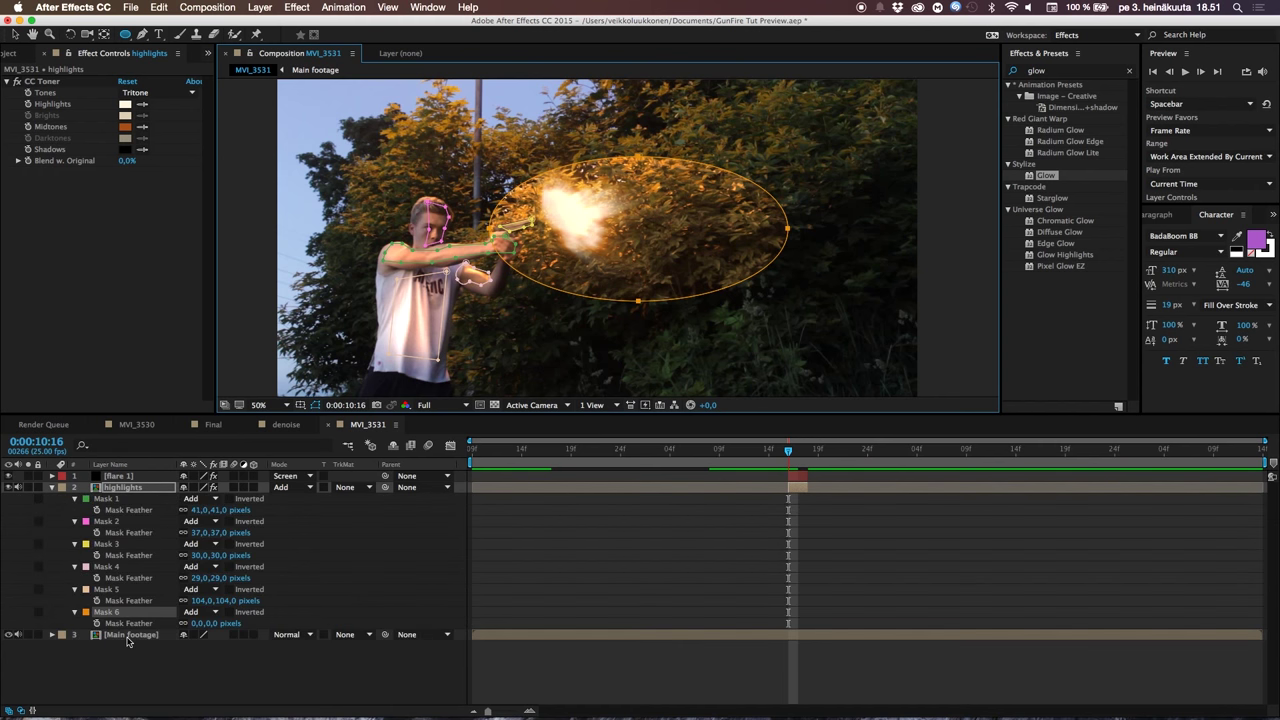
pyautogui.moveTo(196, 623); pyautogui.dragTo(685, 611)
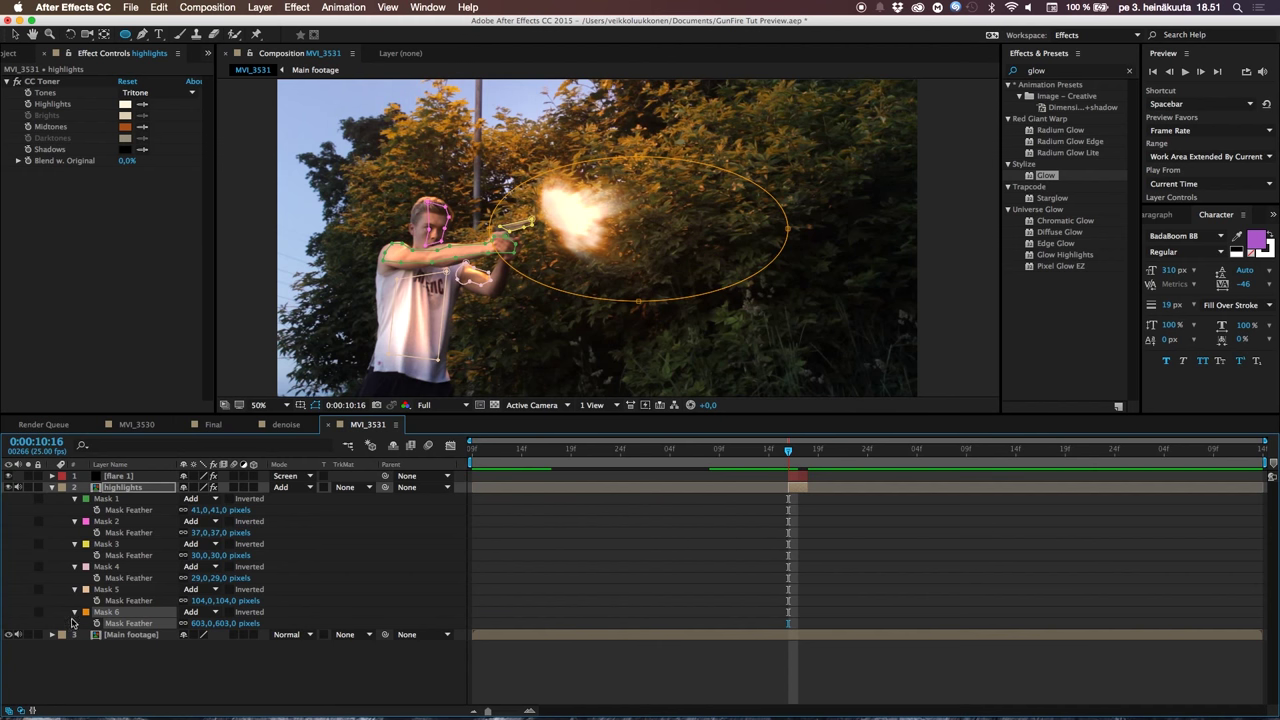
pyautogui.click(52, 487)
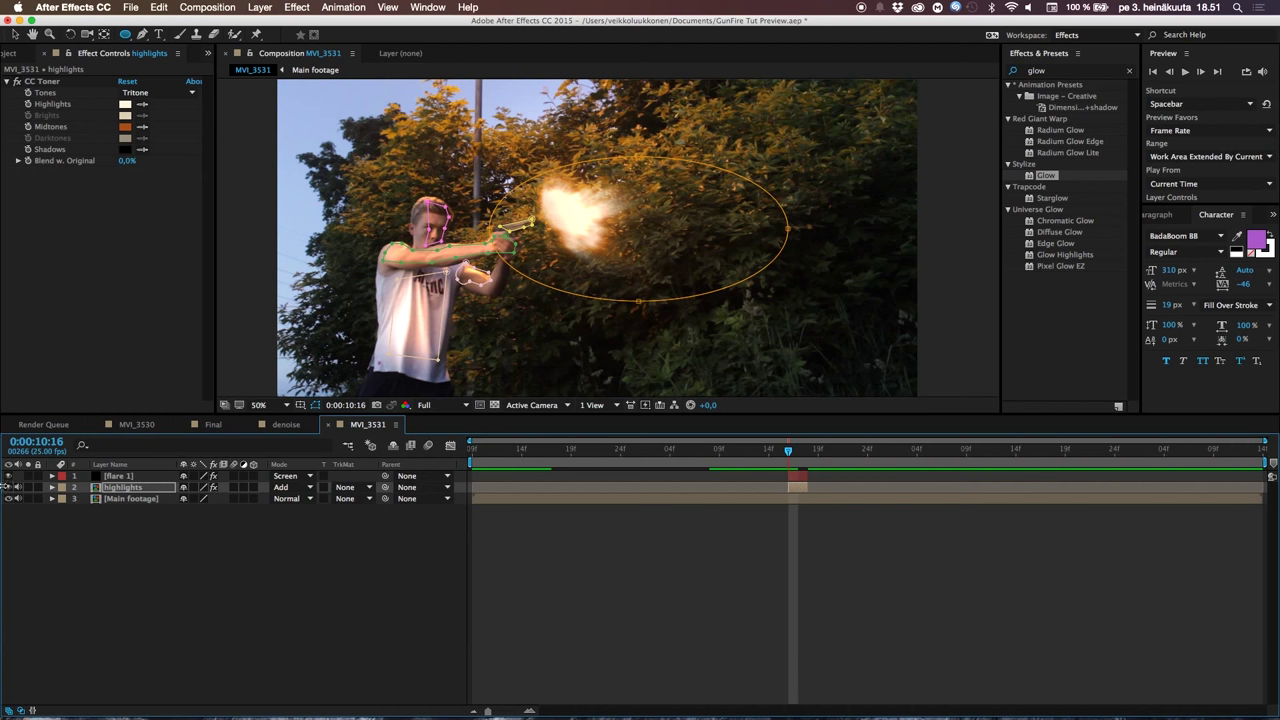
pyautogui.click(137, 581)
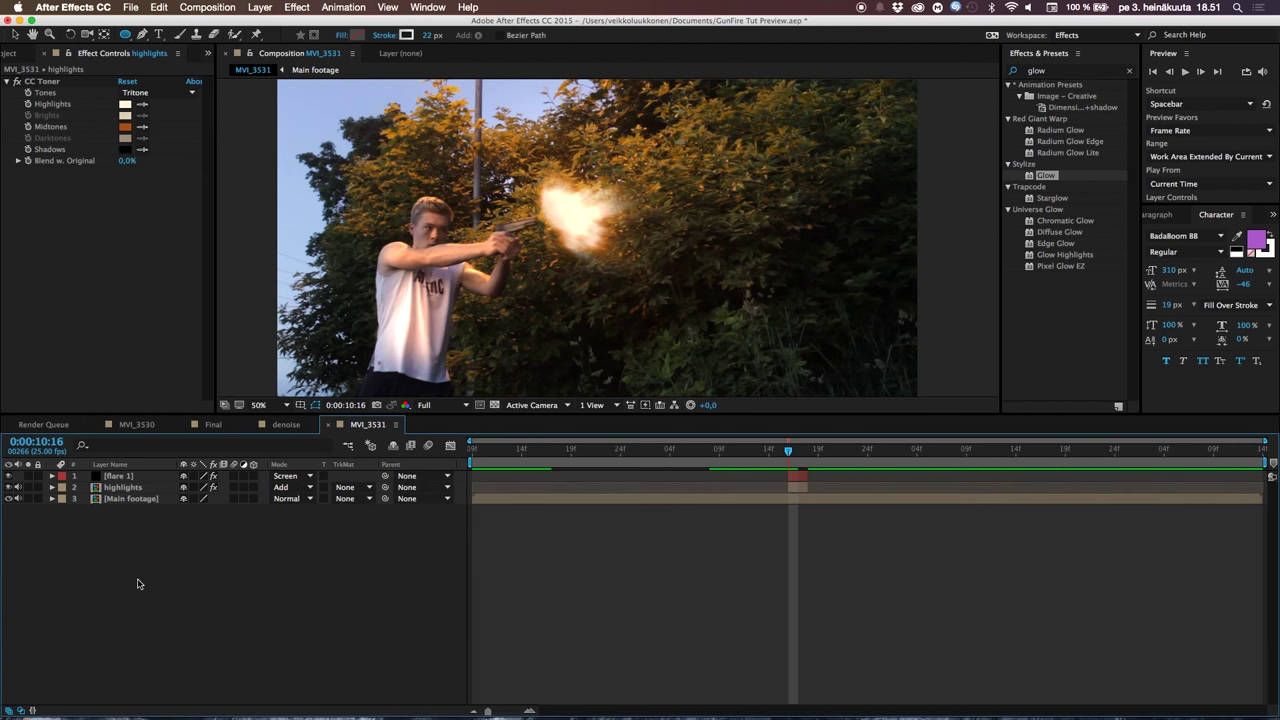
# Switch the highlights layer's visibility off and on twice to judge the light cast on the foliage
pyautogui.click(10, 487)
pyautogui.click(10, 487)
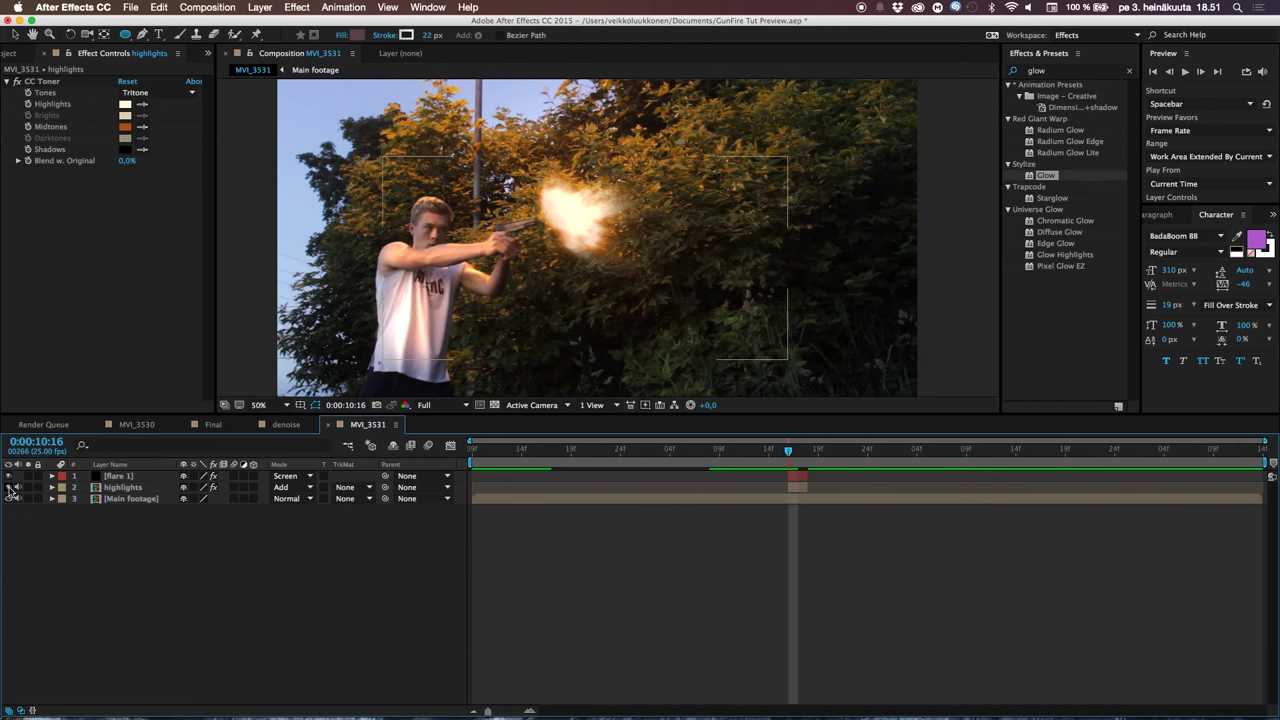
pyautogui.click(10, 487)
pyautogui.click(10, 487)
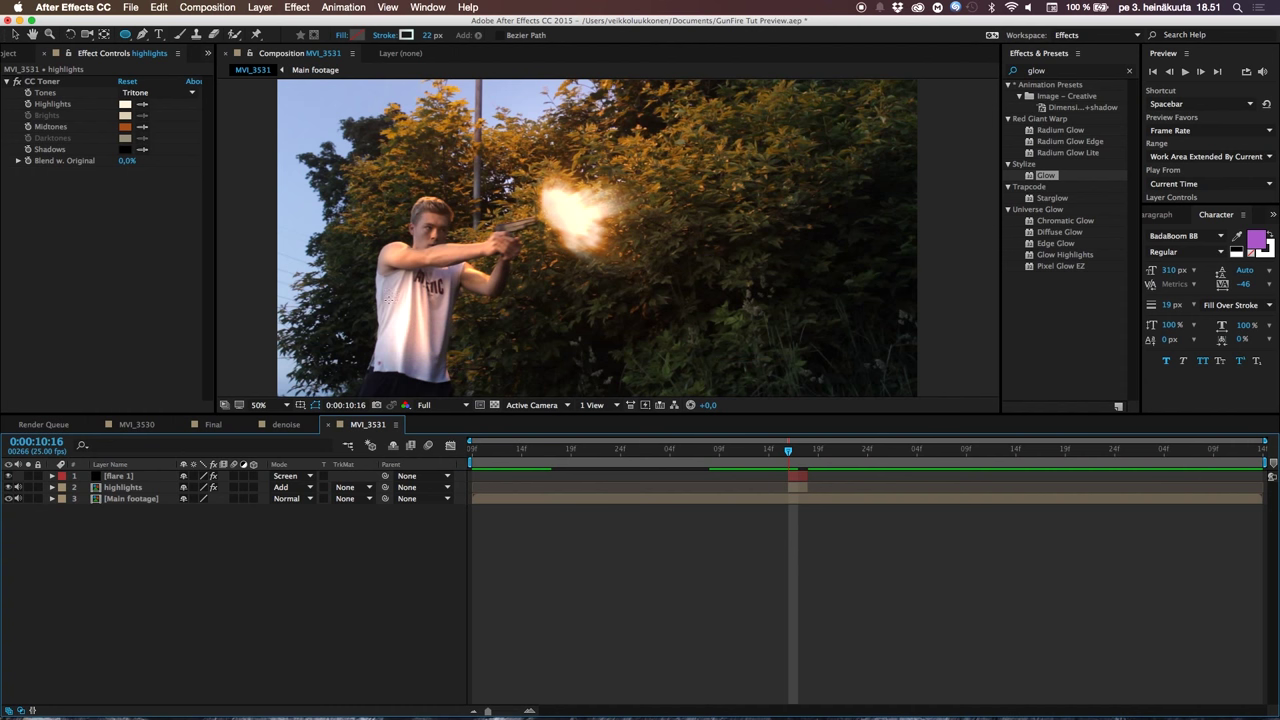
# Keyframe the highlights layer's opacity at 100% on frame 0:00:10:16 and 50% on frame 0:00:10:17
pyautogui.click(803, 490)
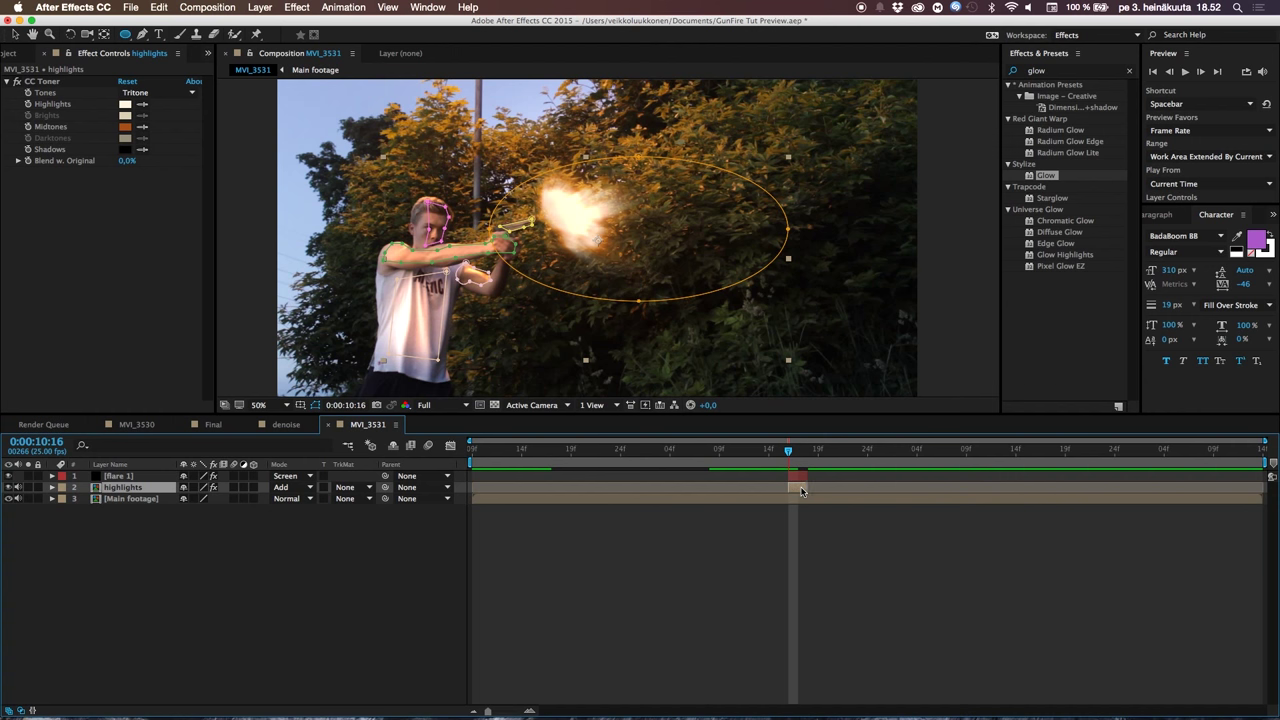
pyautogui.press('t')
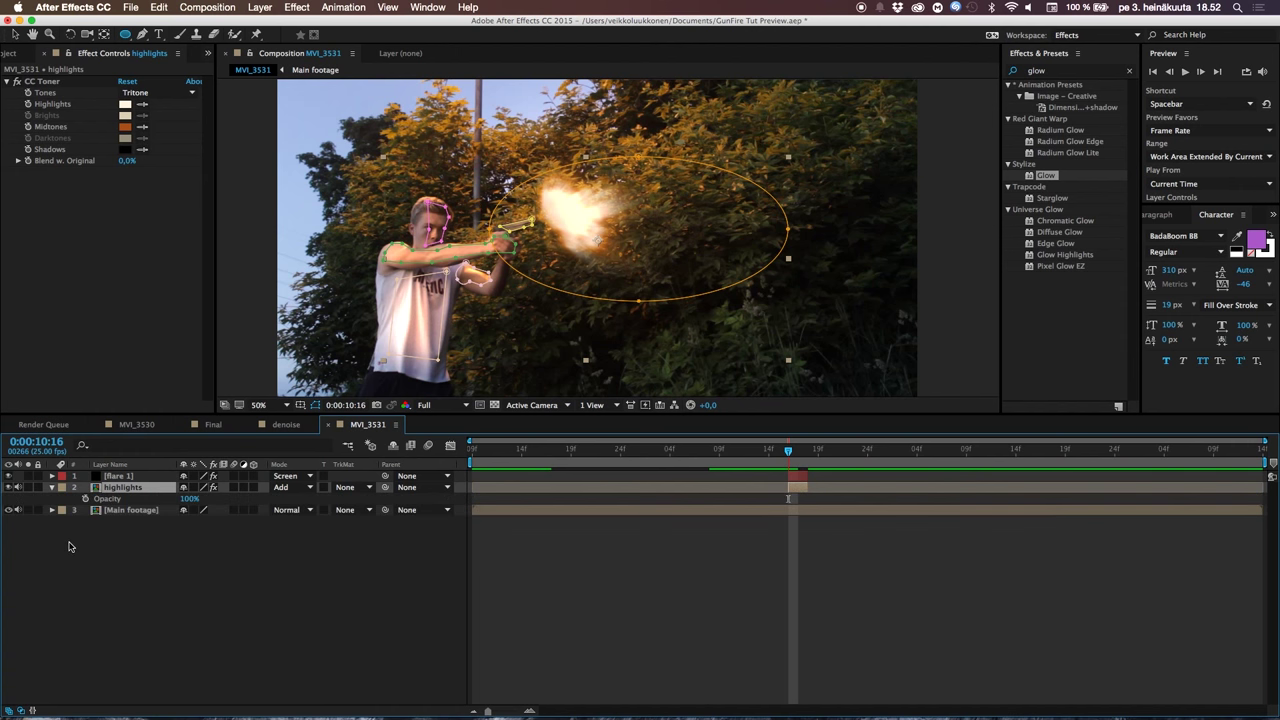
pyautogui.click(85, 498)
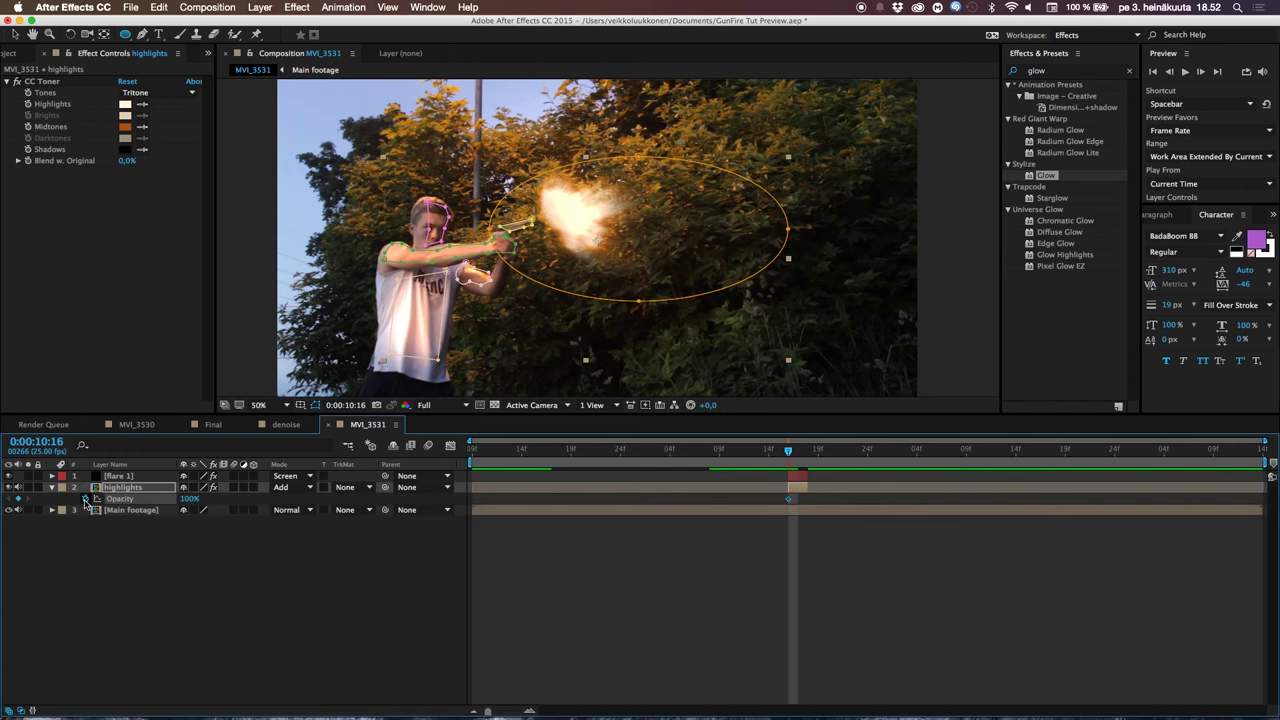
pyautogui.moveTo(793, 459); pyautogui.dragTo(798, 459)
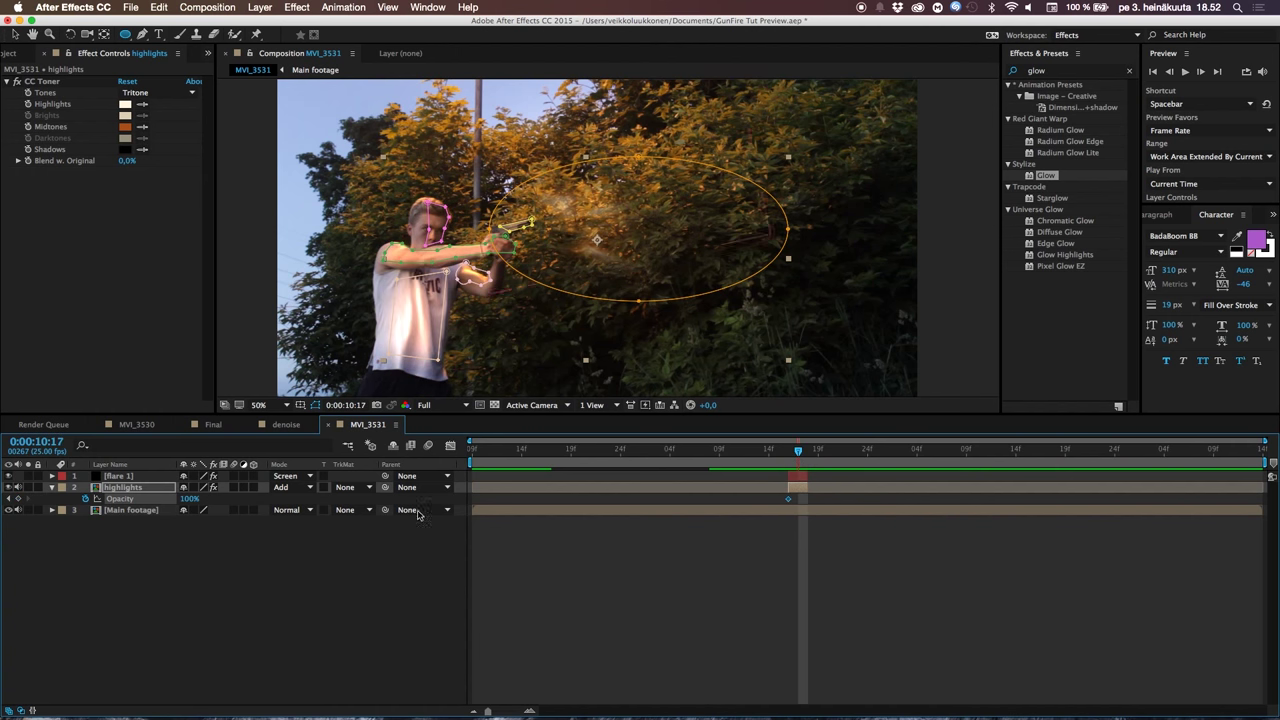
pyautogui.click(189, 498)
pyautogui.write('50')
pyautogui.press('Return')
pyautogui.click(167, 588)
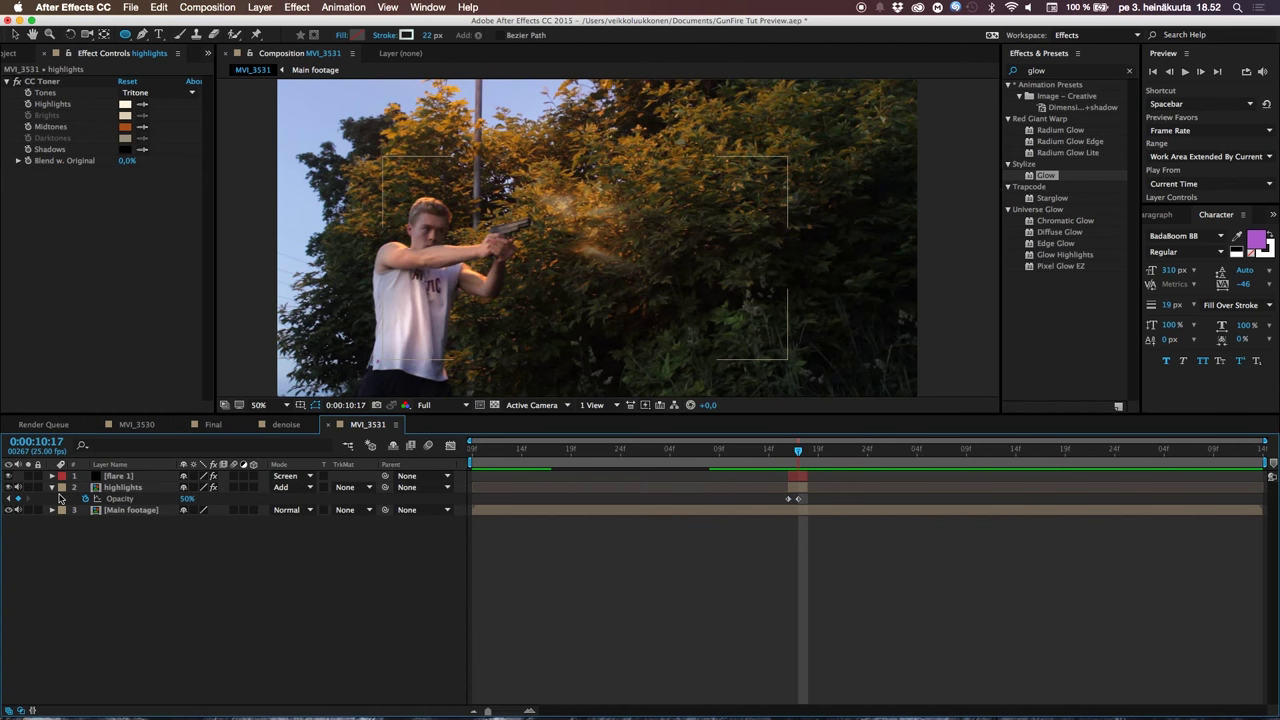
# Check the frames around the muzzle flash and return to frame 0:00:10:16
pyautogui.click(52, 488)
pyautogui.press('pagedown')
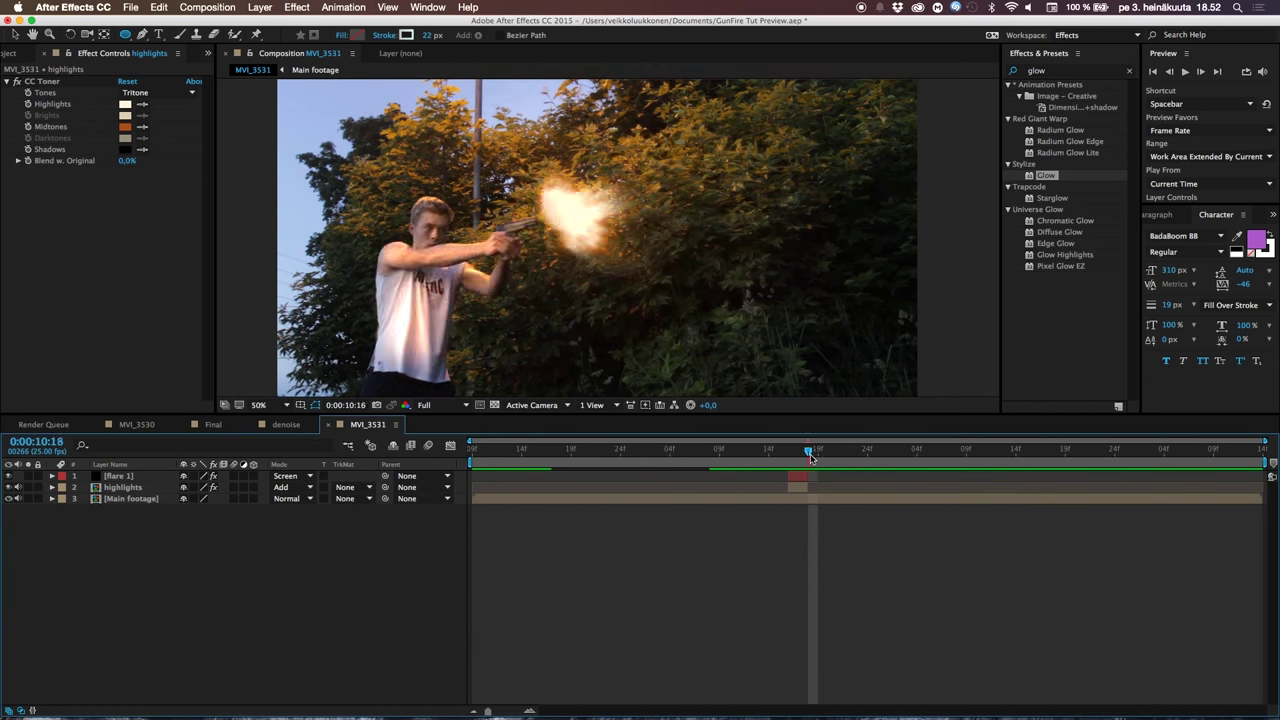
pyautogui.moveTo(808, 450); pyautogui.dragTo(792, 477)
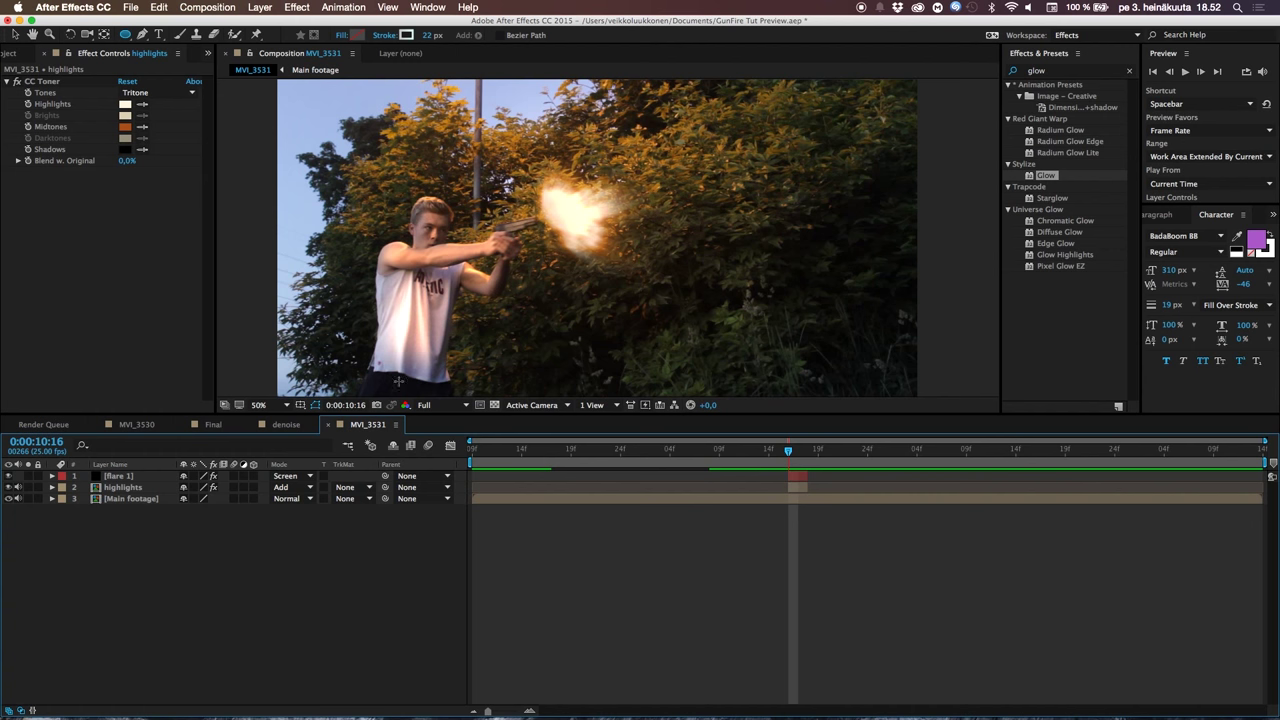
# Add the smoke puff MP4 clip from the project to the MVI_3531 composition as the topmost layer
pyautogui.click(15, 55)
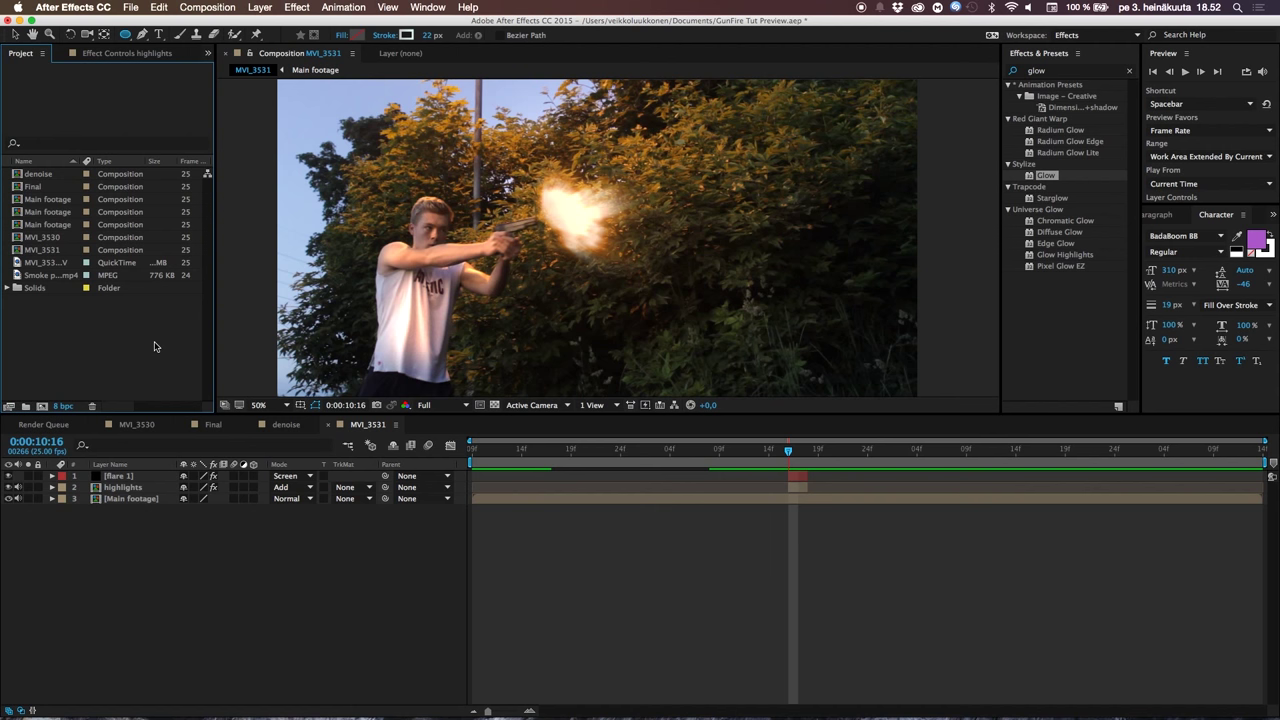
pyautogui.moveTo(33, 277); pyautogui.dragTo(113, 477)
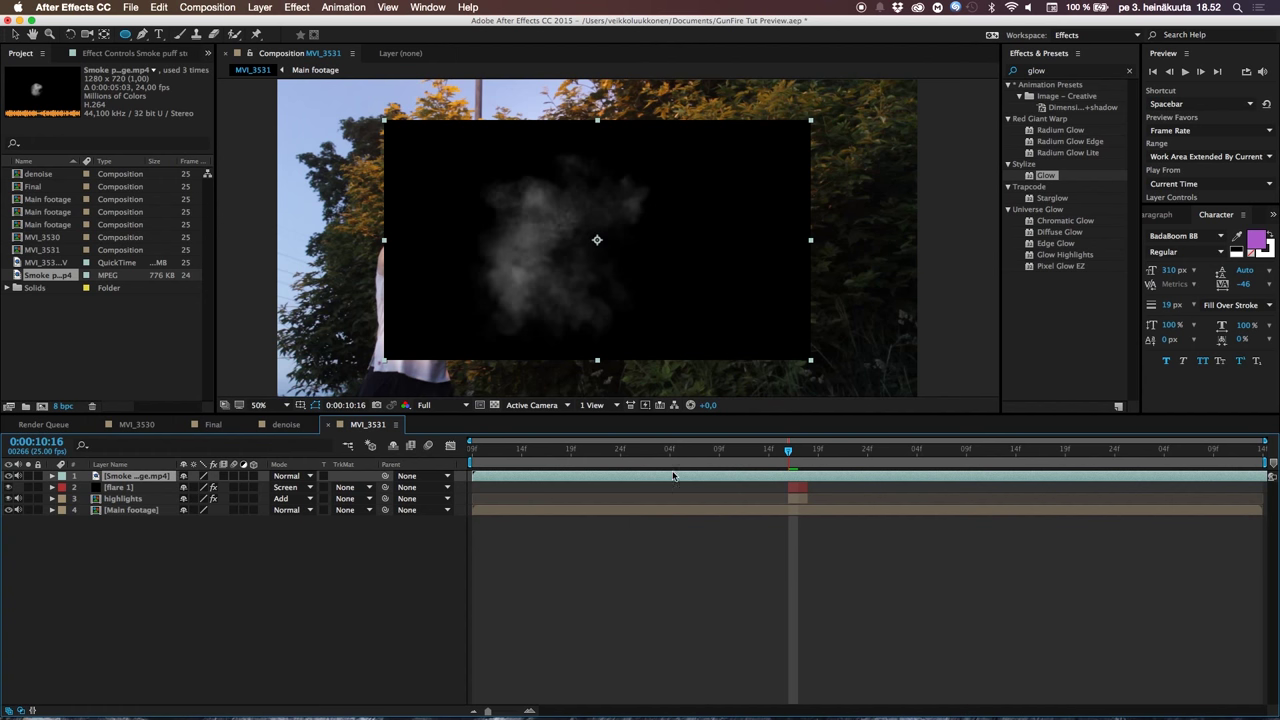
pyautogui.rightClick(871, 479)
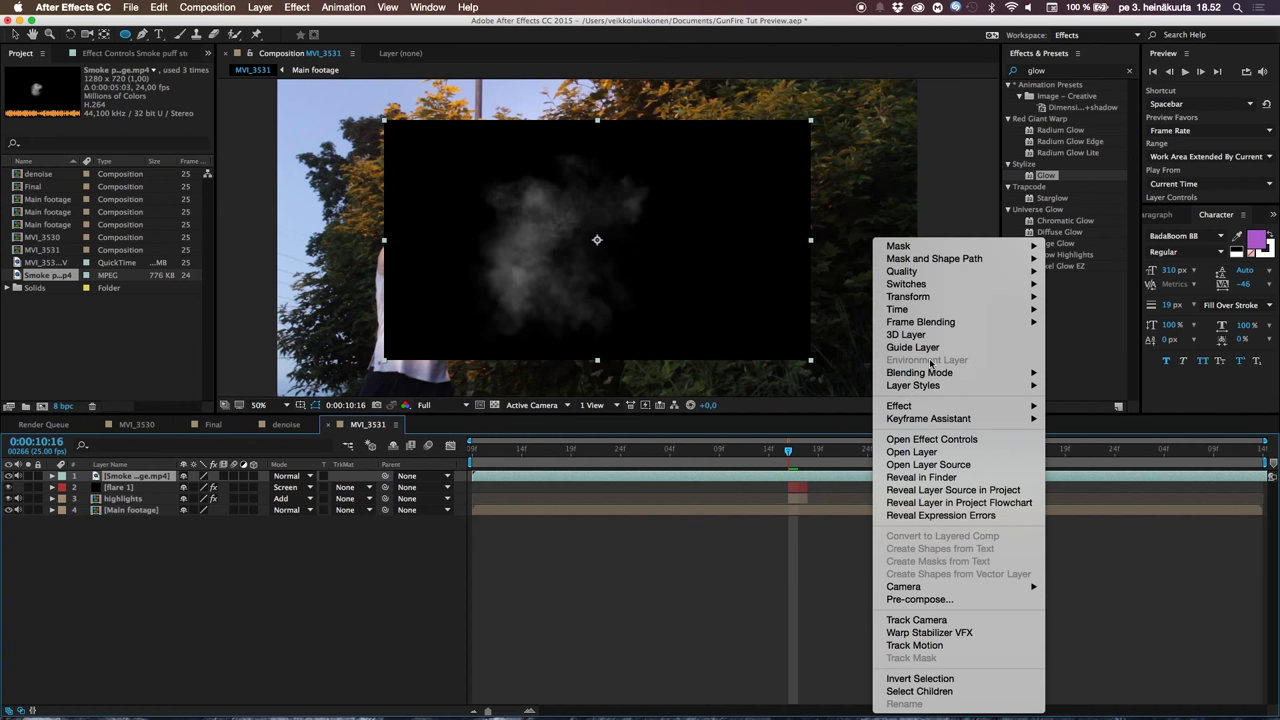
pyautogui.click(700, 522)
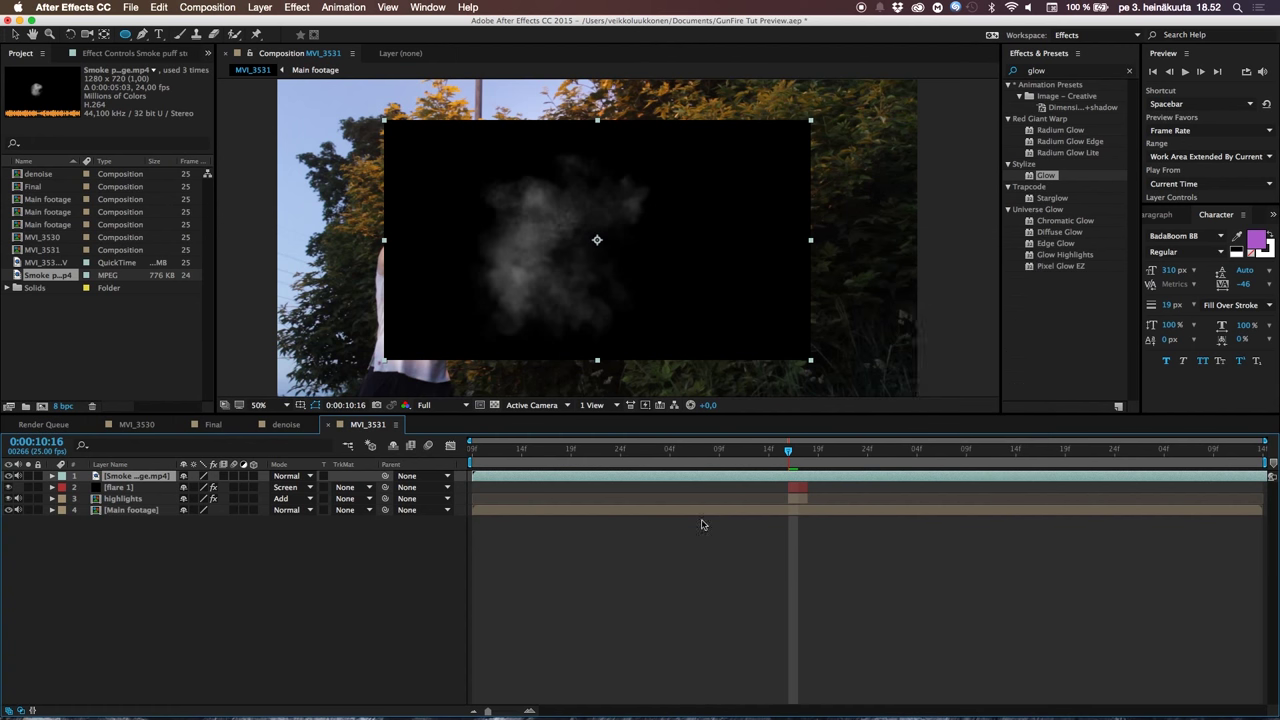
# Time-stretch the smoke puff layer with a stretch factor of 15
pyautogui.rightClick(764, 479)
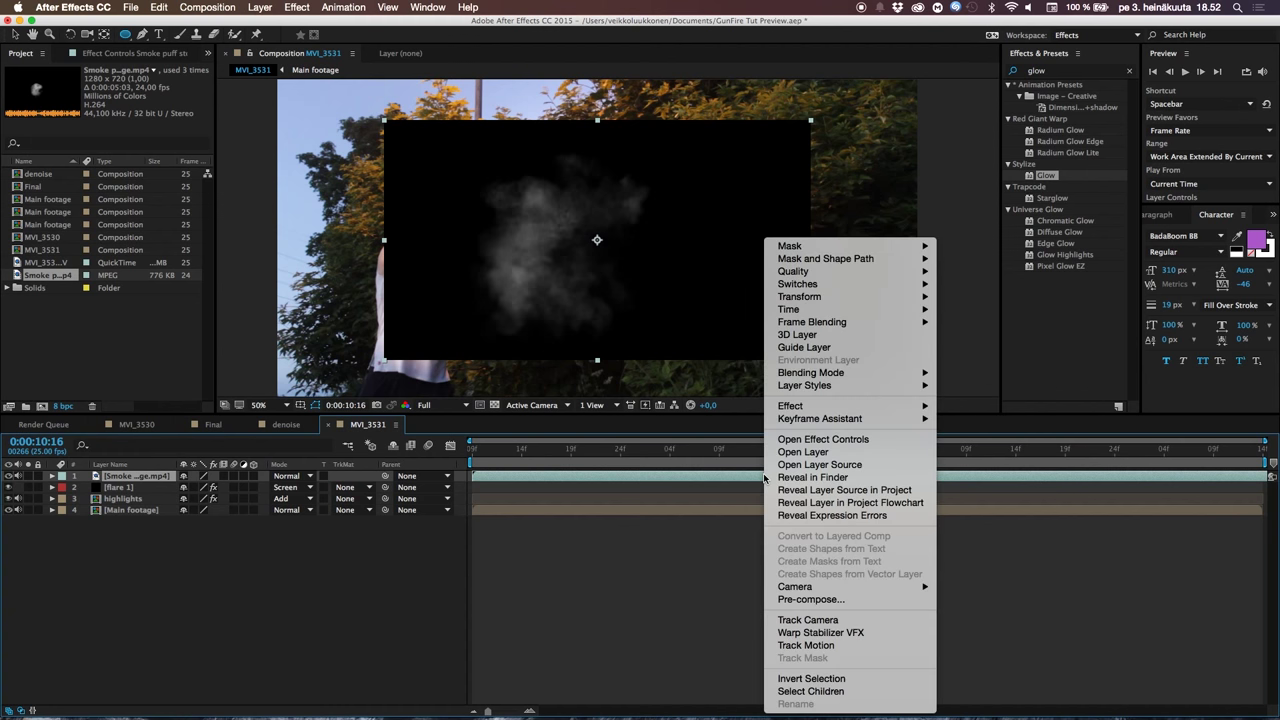
pyautogui.moveTo(854, 310)
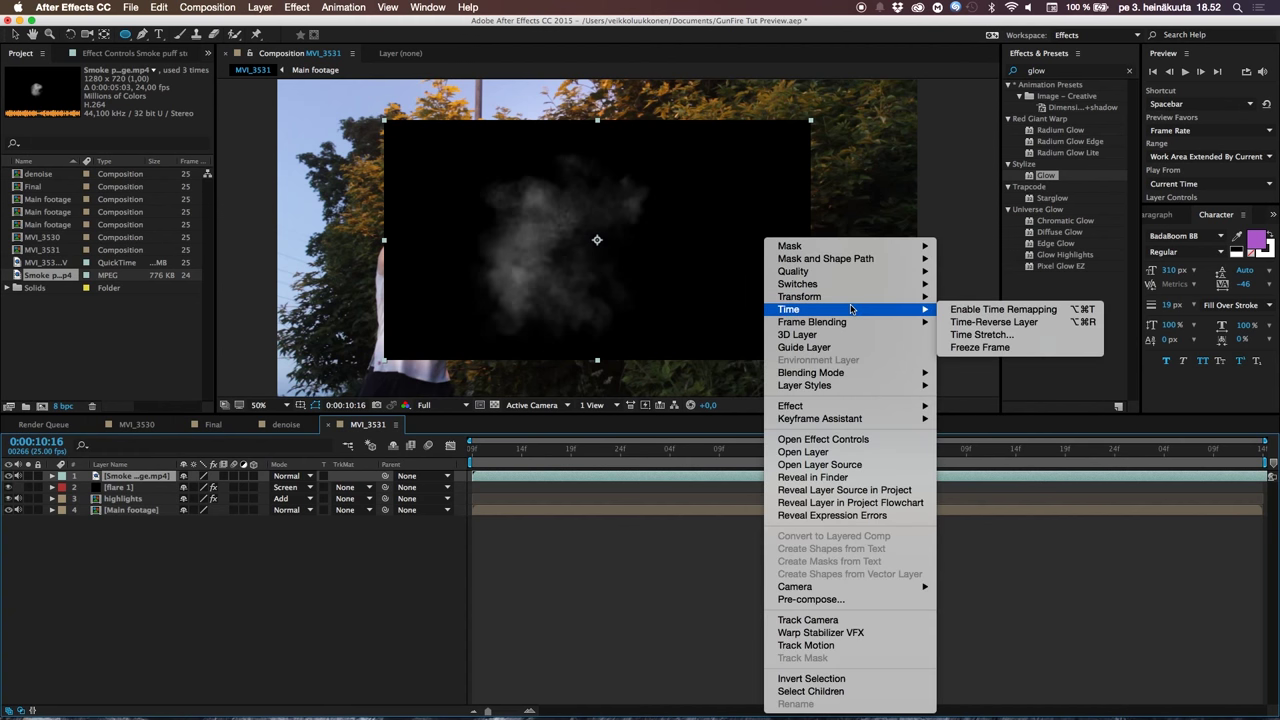
pyautogui.click(980, 334)
pyautogui.moveTo(193, 79); pyautogui.dragTo(720, 193)
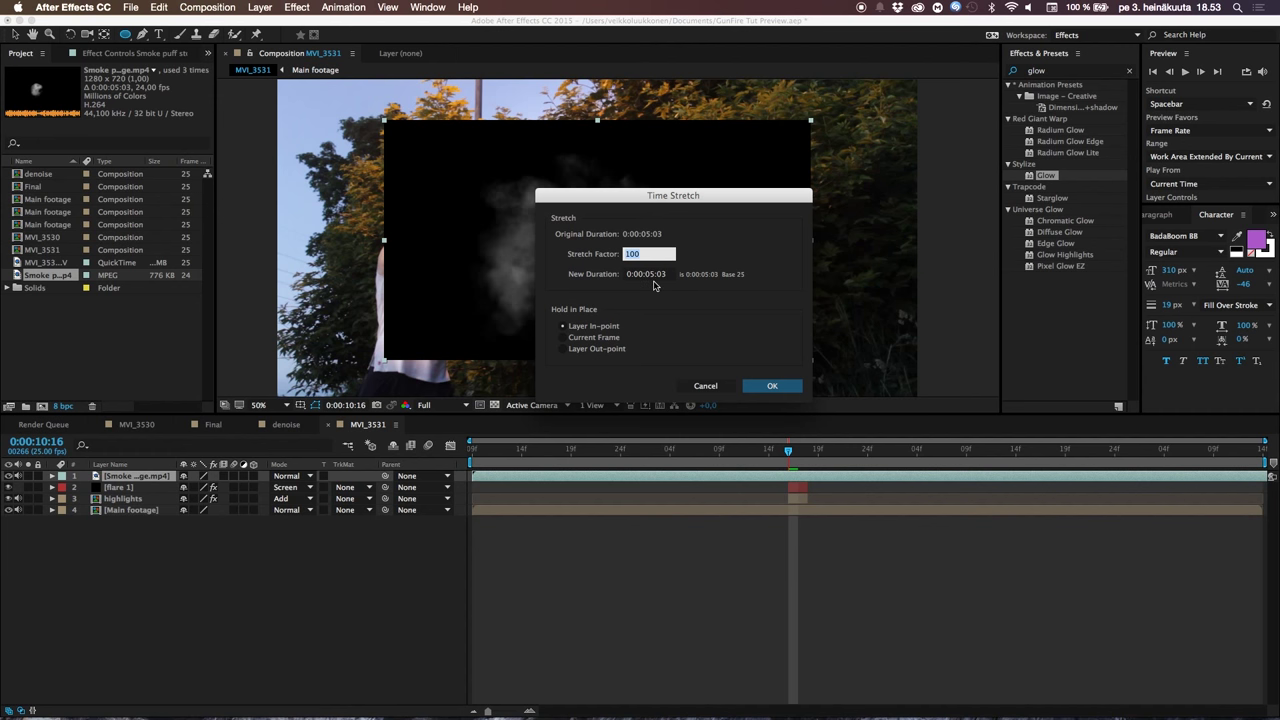
pyautogui.write('15')
pyautogui.click(768, 385)
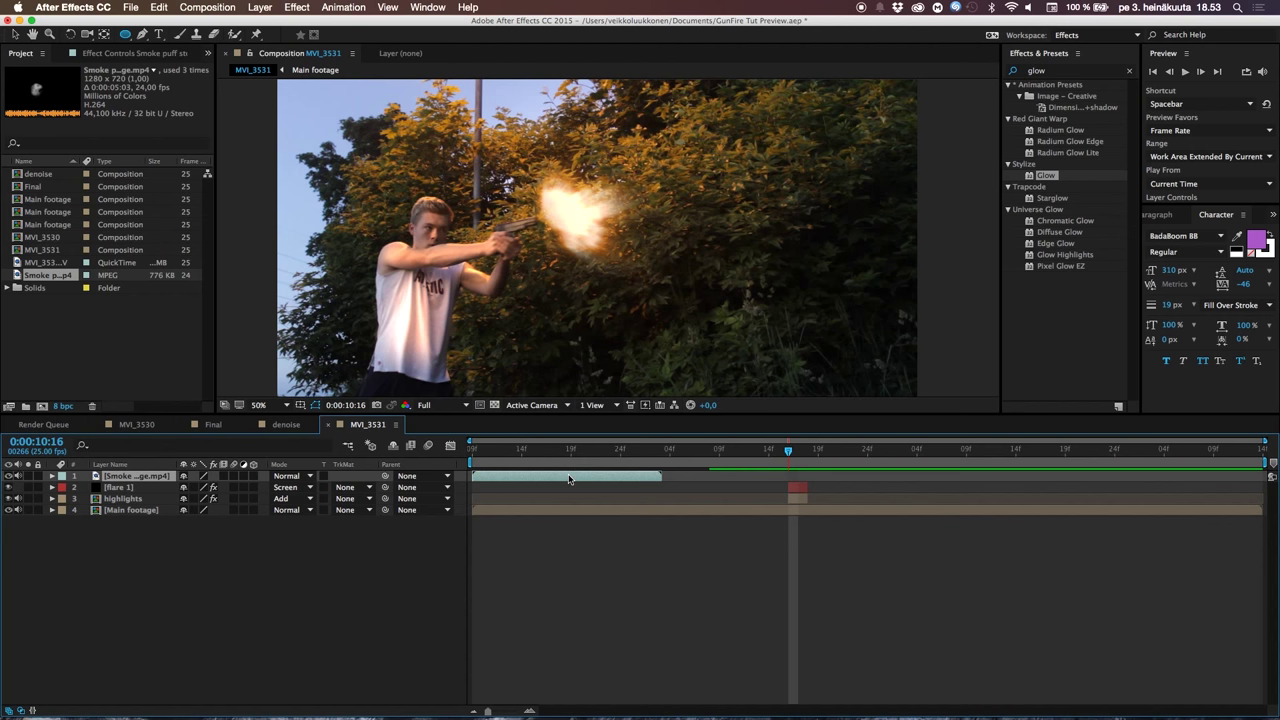
# Make the smoke puff layer start at flash frame 0:00:10:16 and set its blending mode to Screen
pyautogui.moveTo(569, 479); pyautogui.dragTo(875, 459)
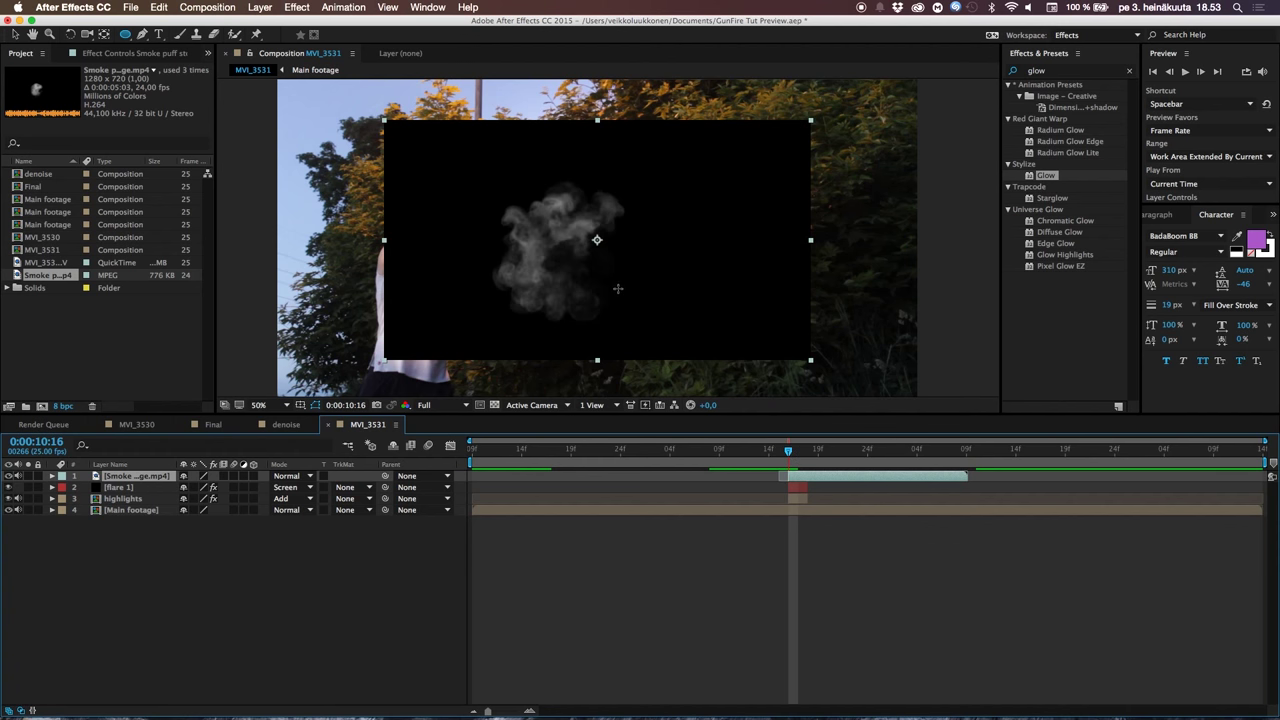
pyautogui.click(290, 477)
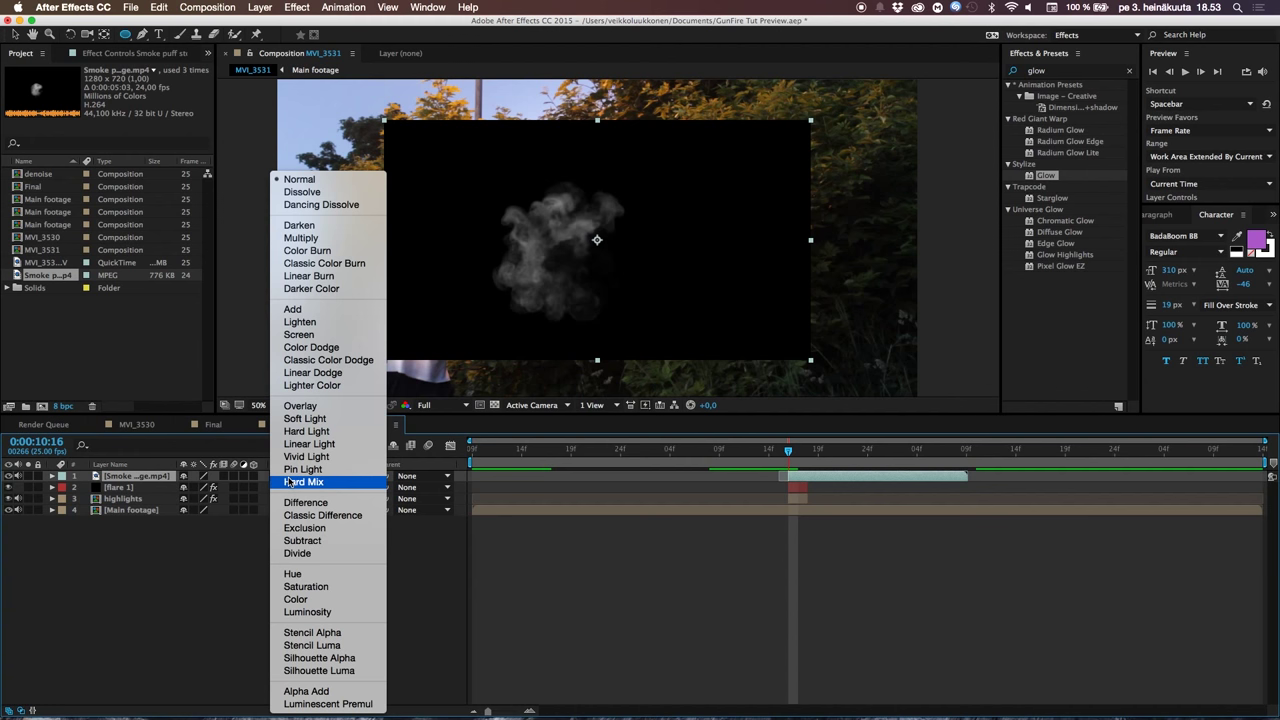
pyautogui.click(320, 335)
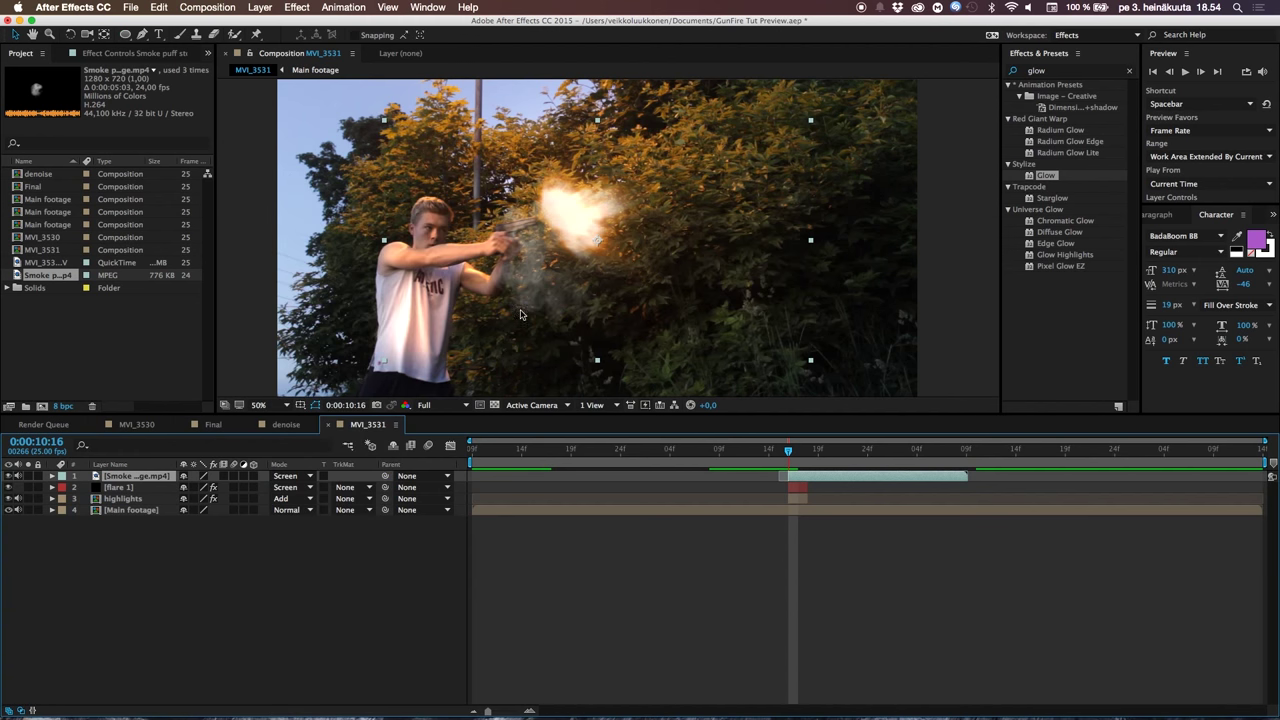
# Move the smoke puff over the gun's muzzle and rotate the layer counterclockwise to angle the smoke
pyautogui.moveTo(543, 304); pyautogui.dragTo(537, 258)
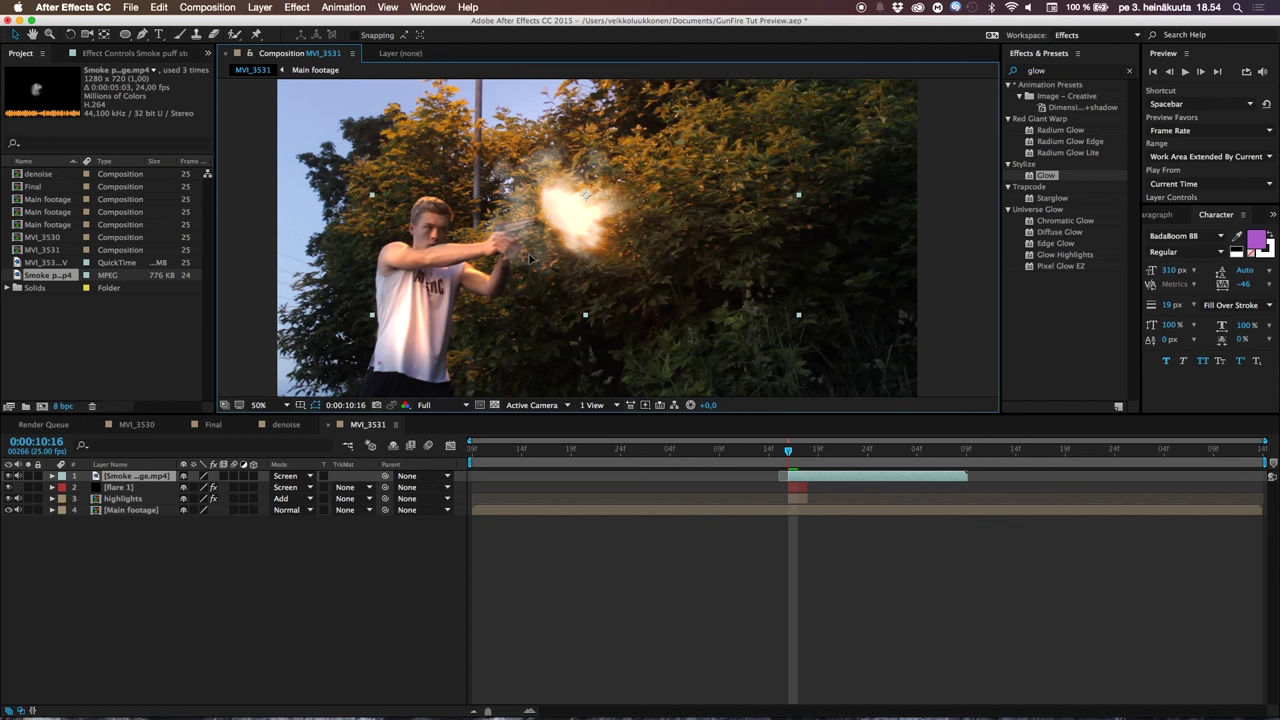
pyautogui.press('w')
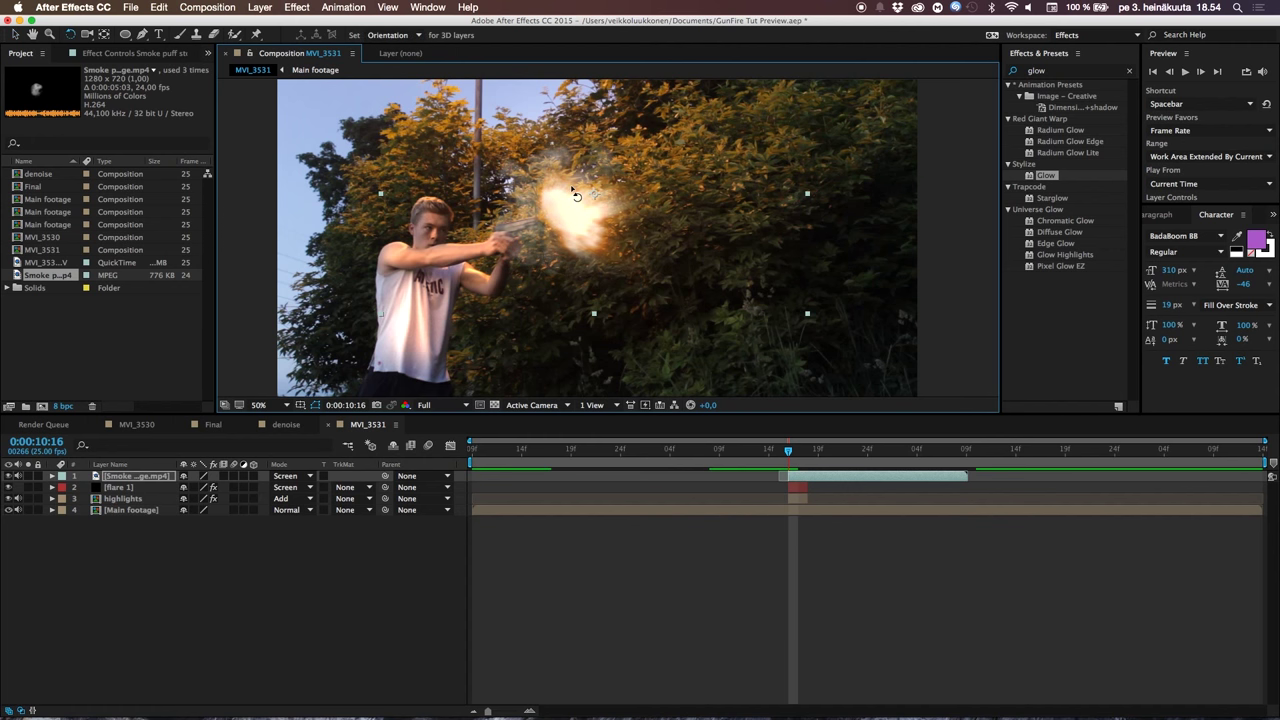
pyautogui.moveTo(576, 194); pyautogui.dragTo(586, 157)
# Scale the smoke puff layer down to 75% and realign it over the muzzle flash
pyautogui.press('s')
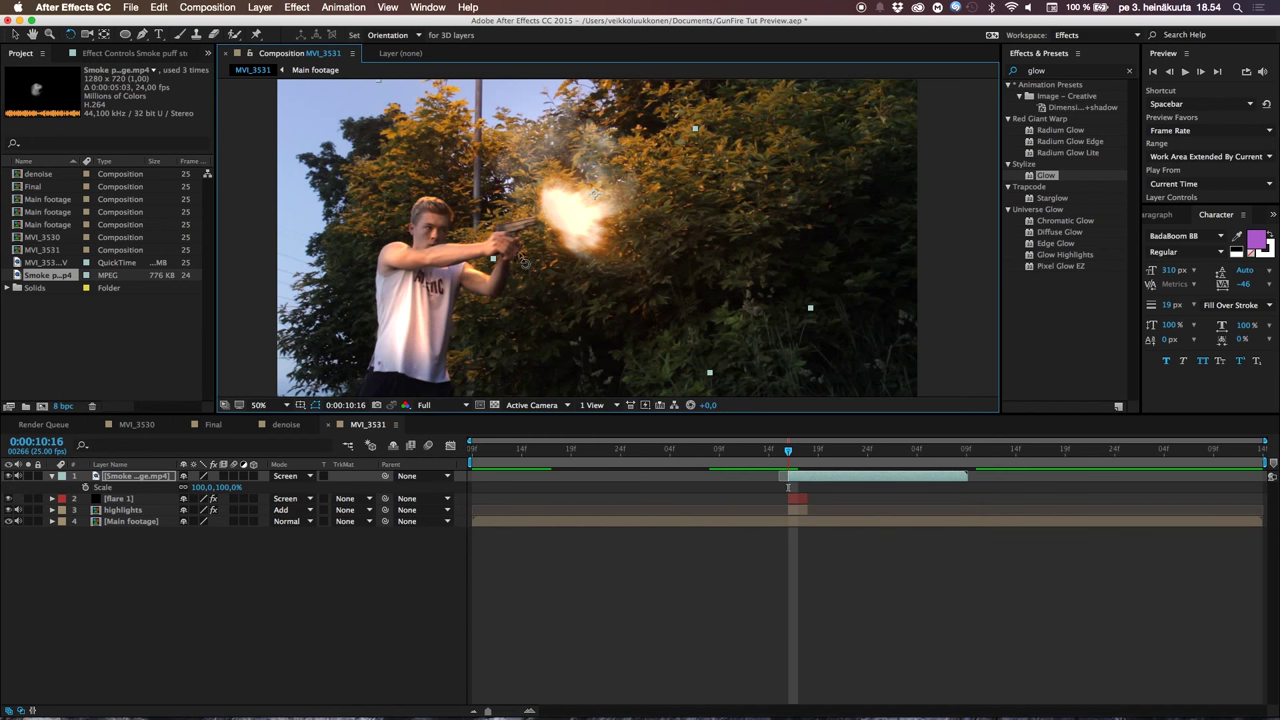
pyautogui.moveTo(211, 487); pyautogui.dragTo(199, 487)
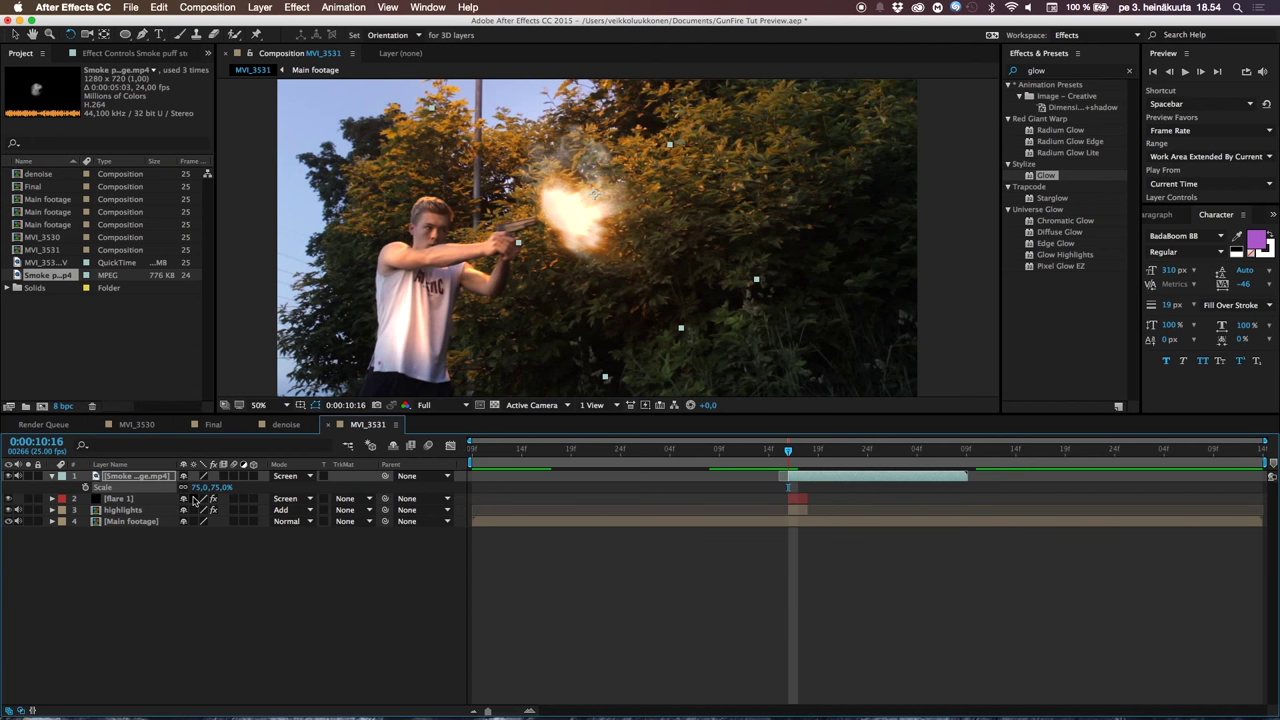
pyautogui.press('v')
pyautogui.moveTo(583, 220)
pyautogui.mouseDown()
pyautogui.moveTo(558, 251)
pyautogui.moveTo(637, 242)
pyautogui.moveTo(601, 232)
pyautogui.mouseUp()
pyautogui.press('w')
pyautogui.press('v')
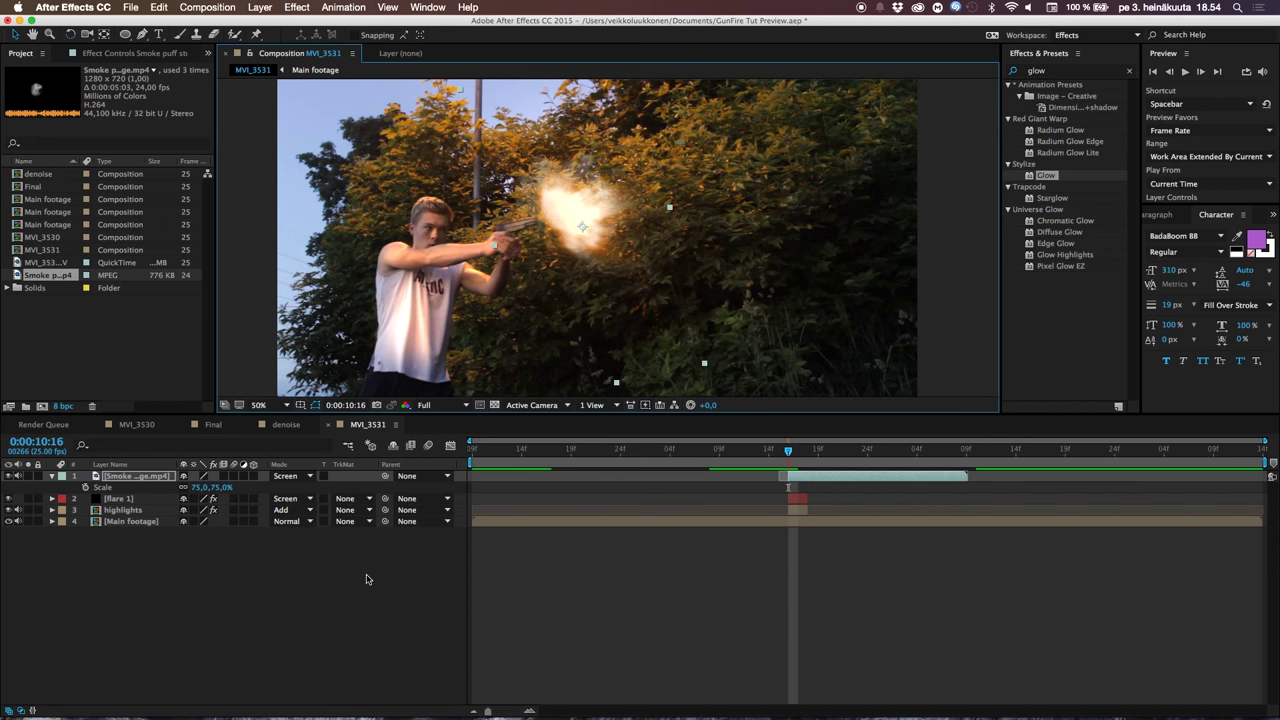
pyautogui.click(368, 580)
# Play back the gunshot from just before the flash to check the smoke puff's placement and timing
pyautogui.click(752, 456)
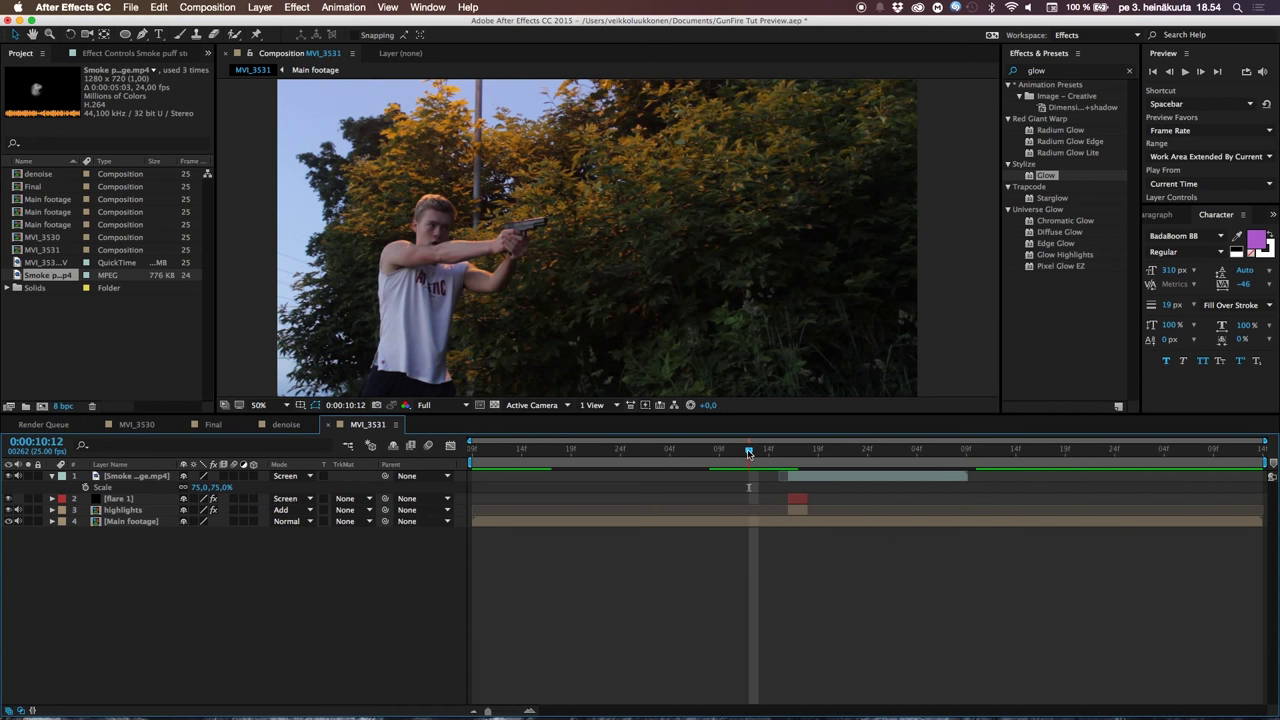
pyautogui.moveTo(749, 453)
pyautogui.mouseDown()
pyautogui.moveTo(792, 455)
pyautogui.moveTo(759, 456)
pyautogui.mouseUp()
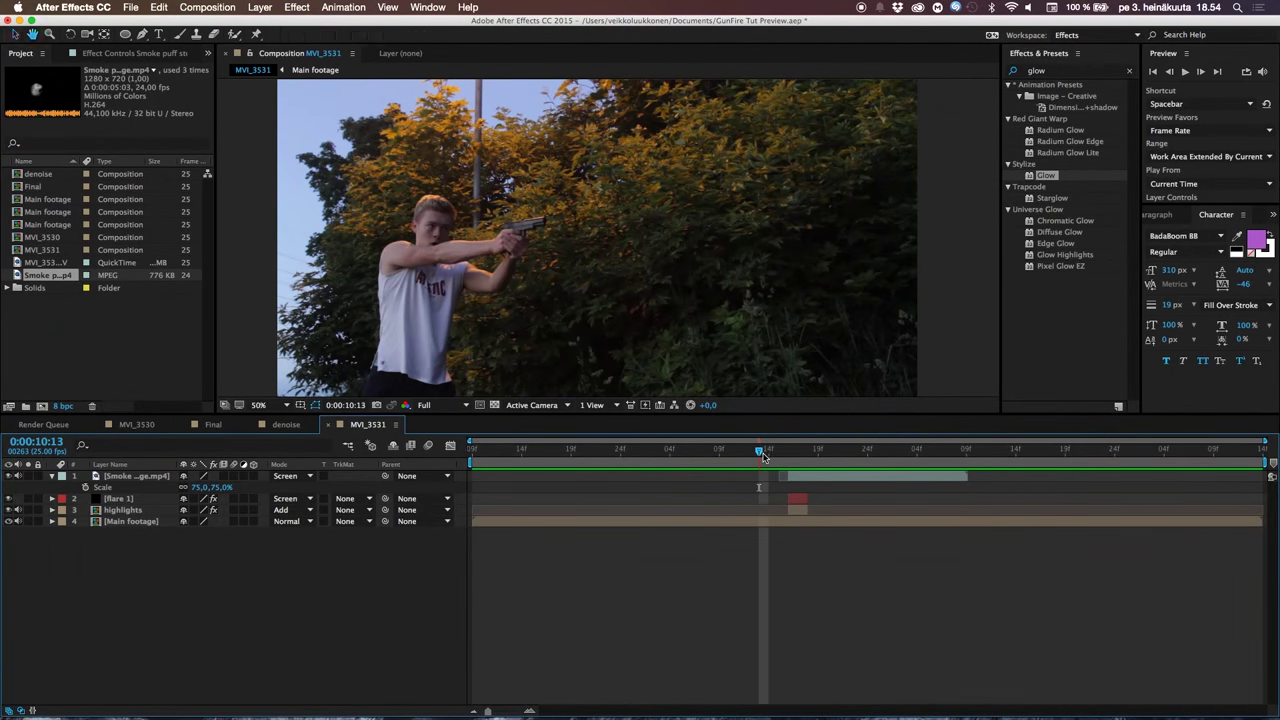
pyautogui.moveTo(763, 456)
pyautogui.mouseDown()
pyautogui.moveTo(945, 460)
pyautogui.moveTo(767, 439)
pyautogui.mouseUp()
pyautogui.press('space')
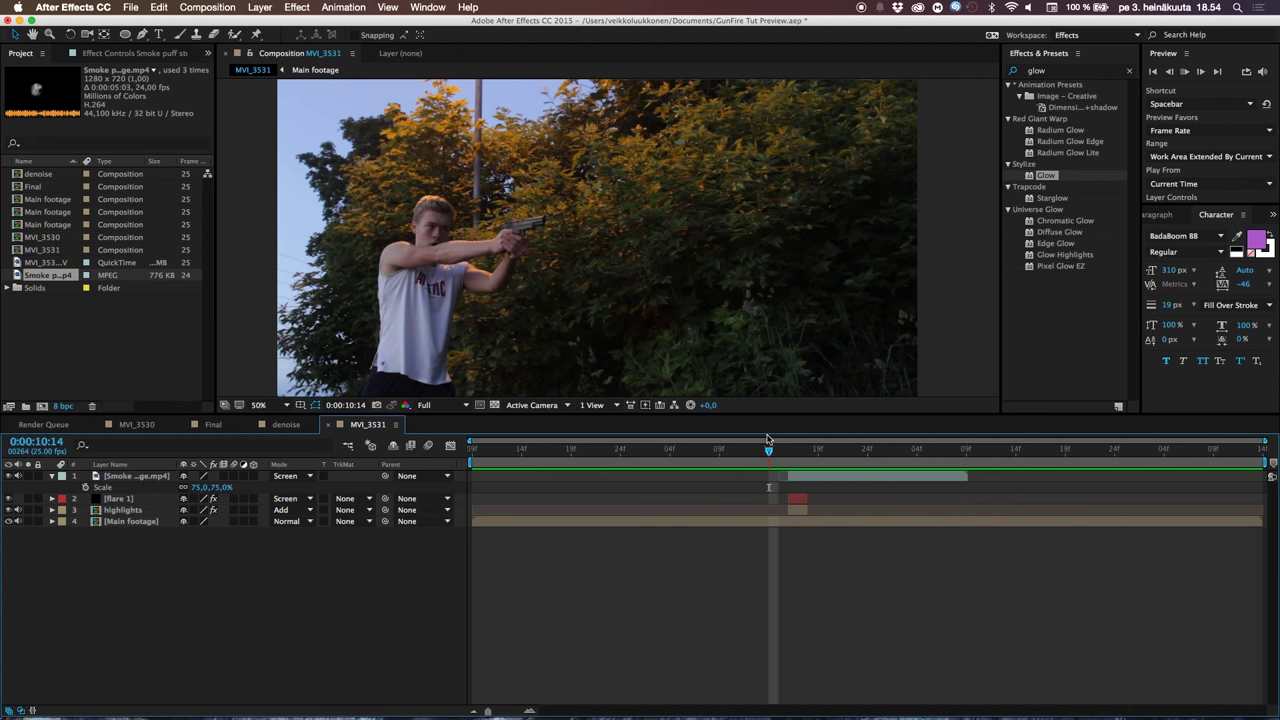
pyautogui.press('space')
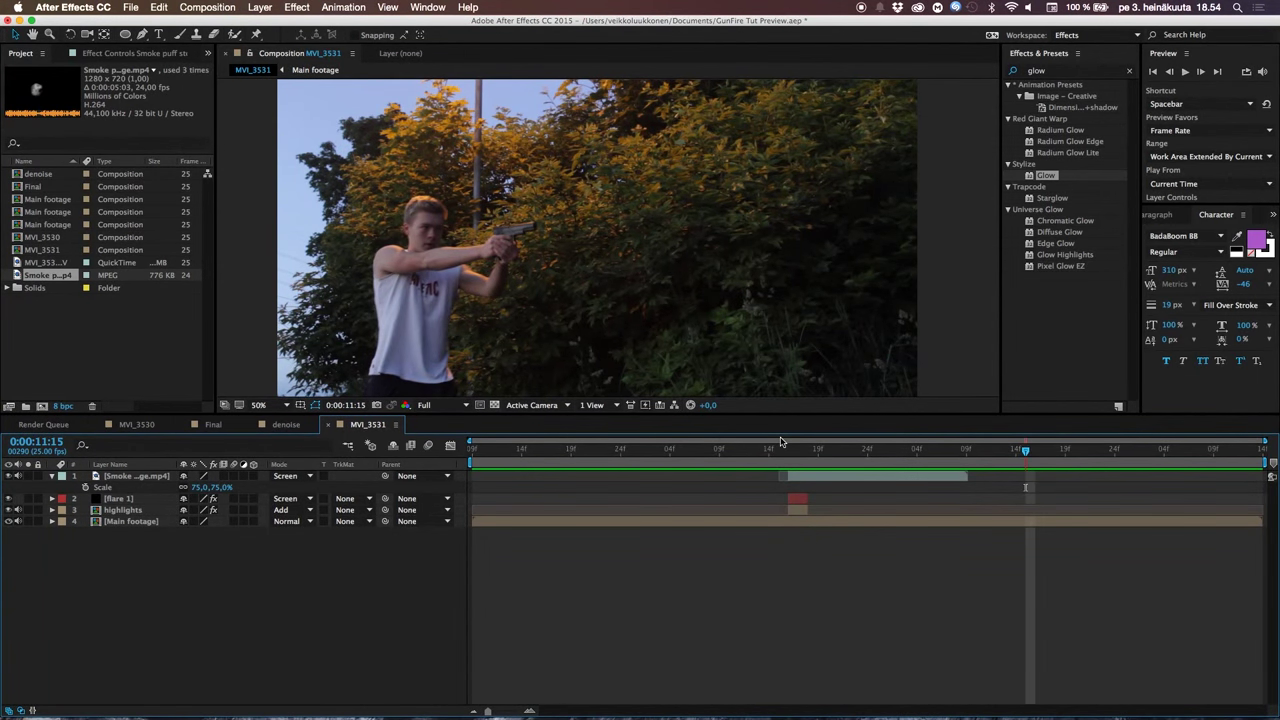
pyautogui.moveTo(782, 452); pyautogui.dragTo(741, 457)
pyautogui.press('space')
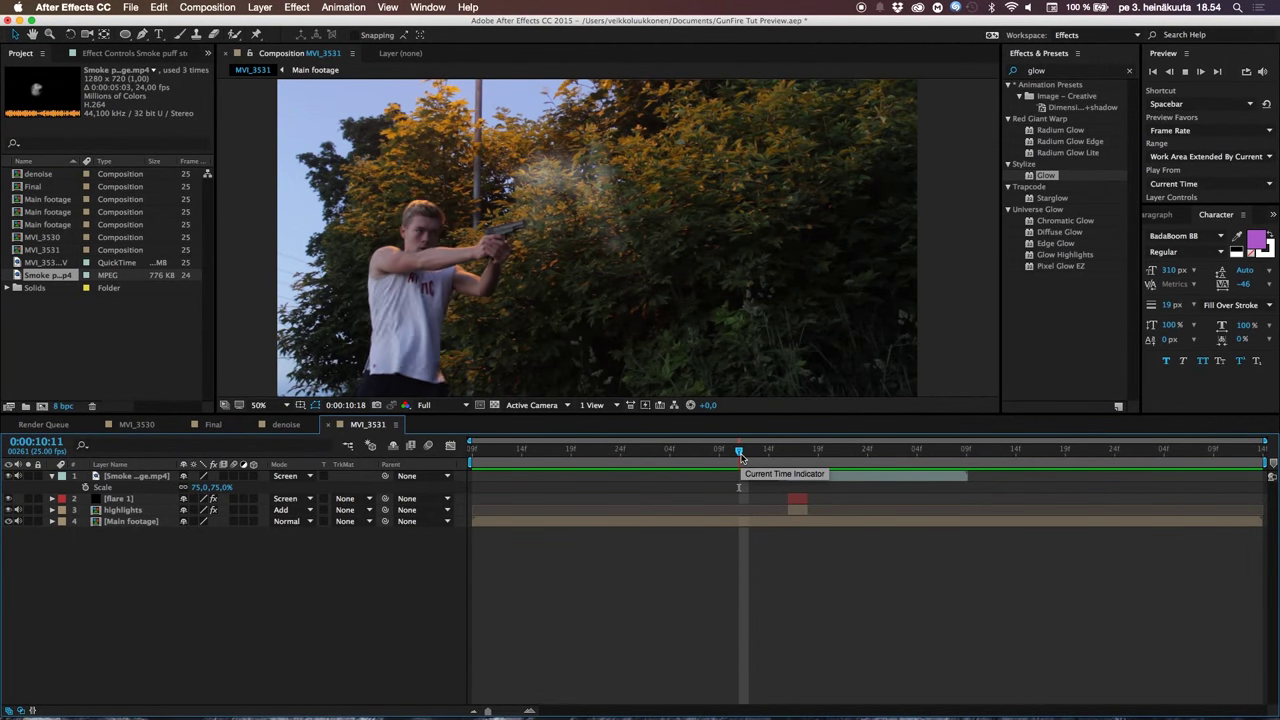
pyautogui.press('space')
# Set the smoke puff layer's opacity to 60% at flash frame 0:00:10:16 and create an opacity keyframe there
pyautogui.click(787, 456)
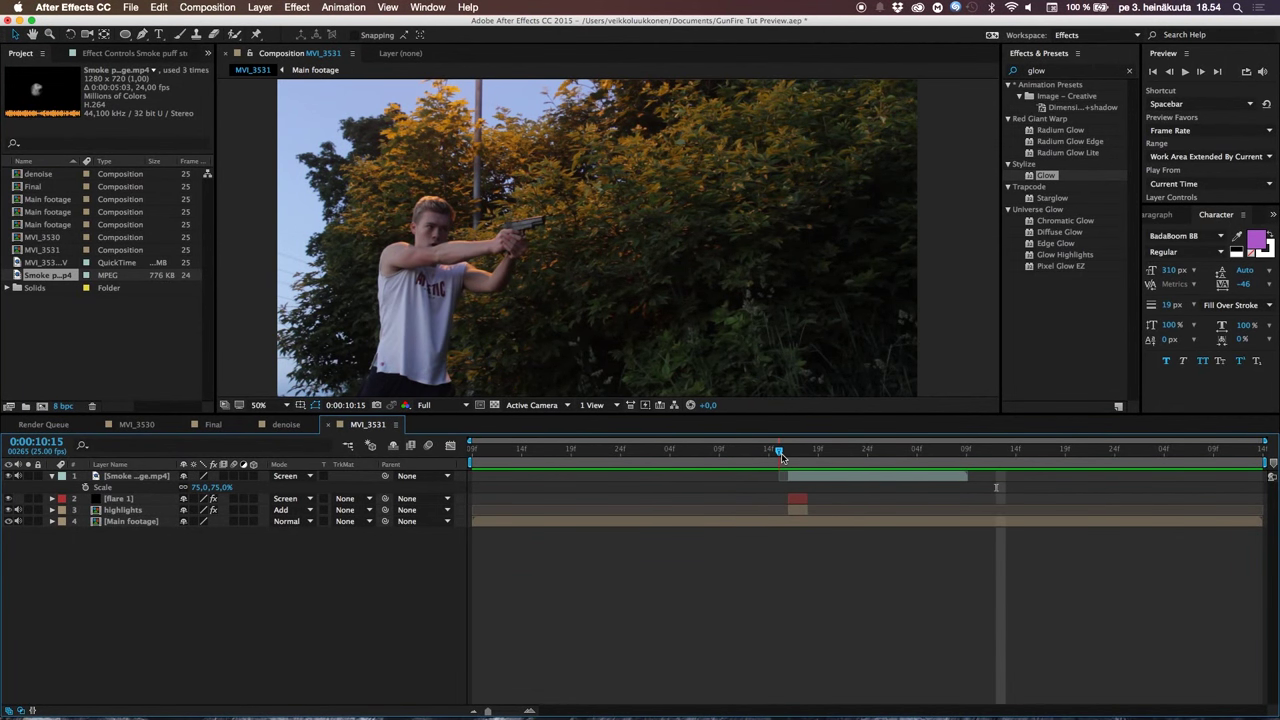
pyautogui.click(800, 480)
pyautogui.press('t')
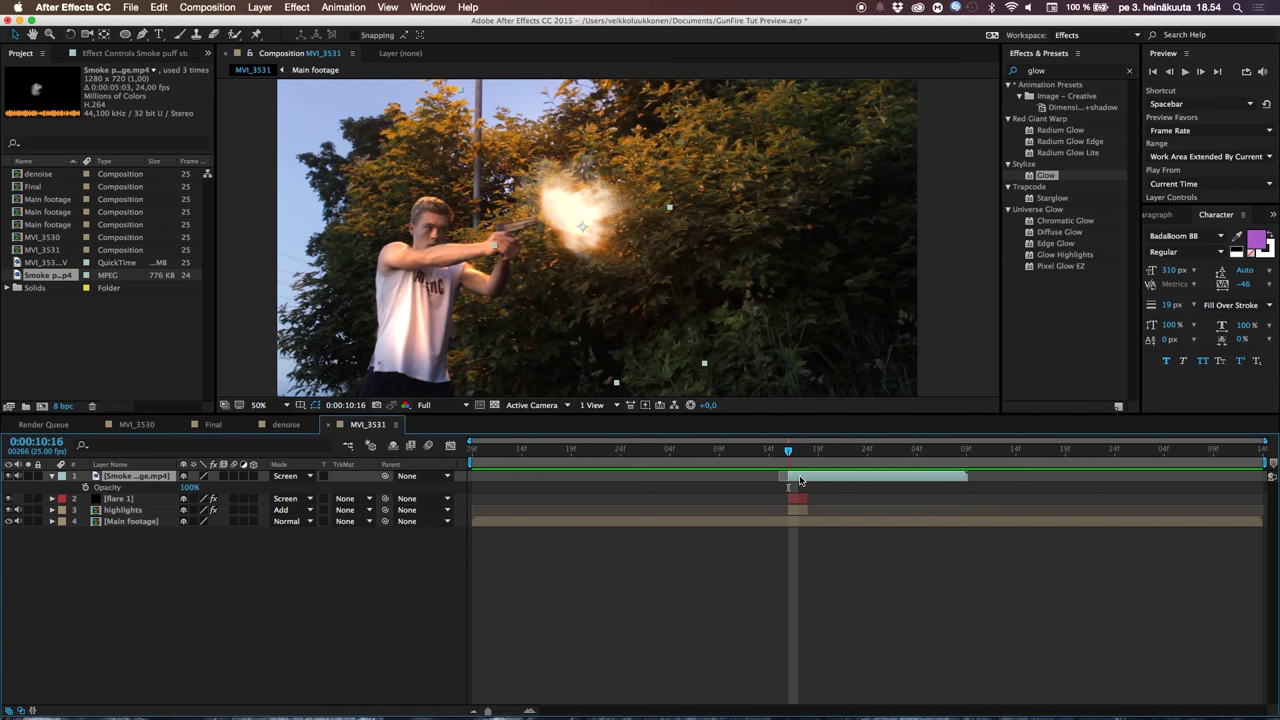
pyautogui.click(190, 487)
pyautogui.write('60')
pyautogui.press('Return')
pyautogui.click(85, 487)
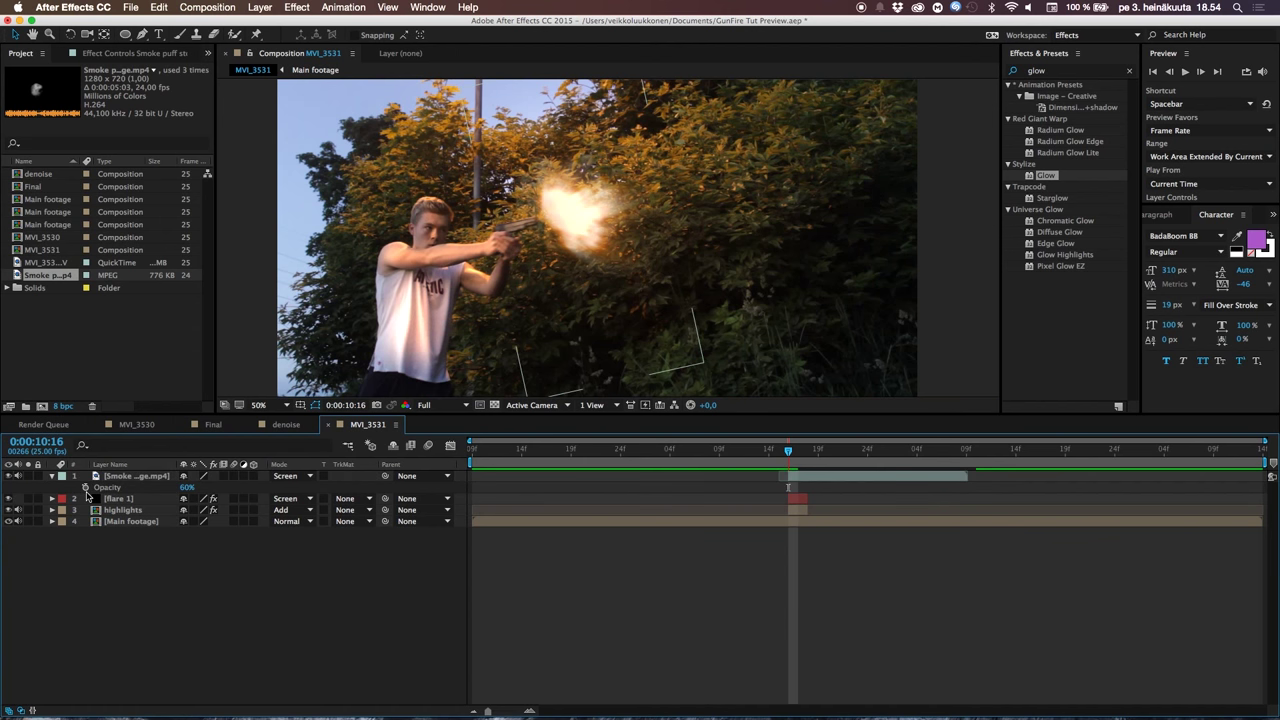
# Add a 0% opacity keyframe to the smoke puff layer at 0:00:11:01 and preview the fade-out
pyautogui.moveTo(815, 452); pyautogui.dragTo(887, 455)
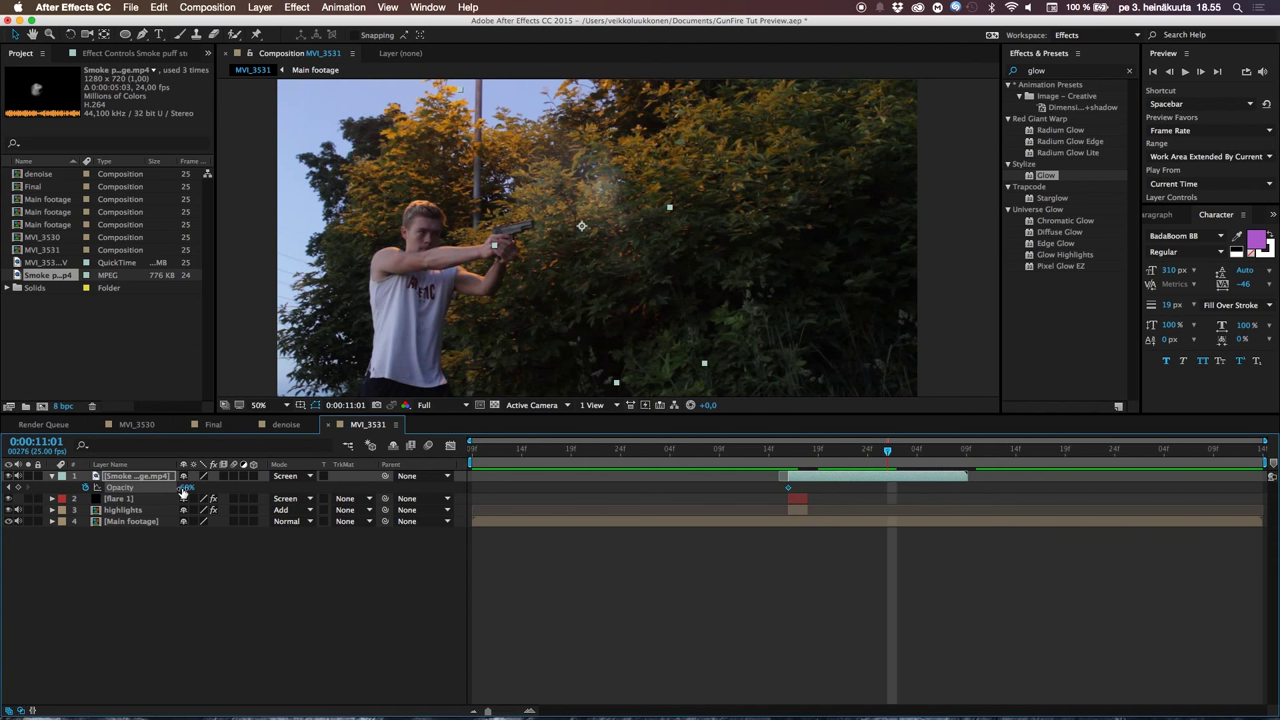
pyautogui.moveTo(183, 487); pyautogui.dragTo(150, 487)
pyautogui.click(195, 582)
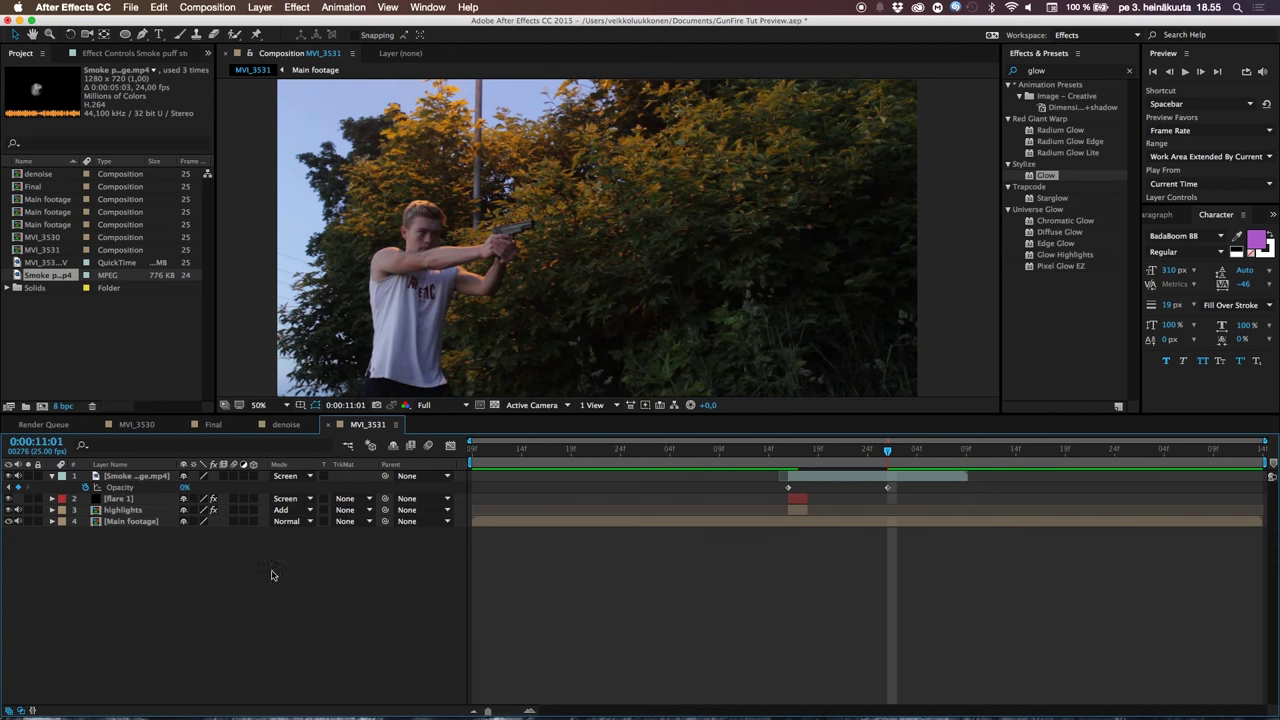
pyautogui.click(780, 453)
pyautogui.press('space')
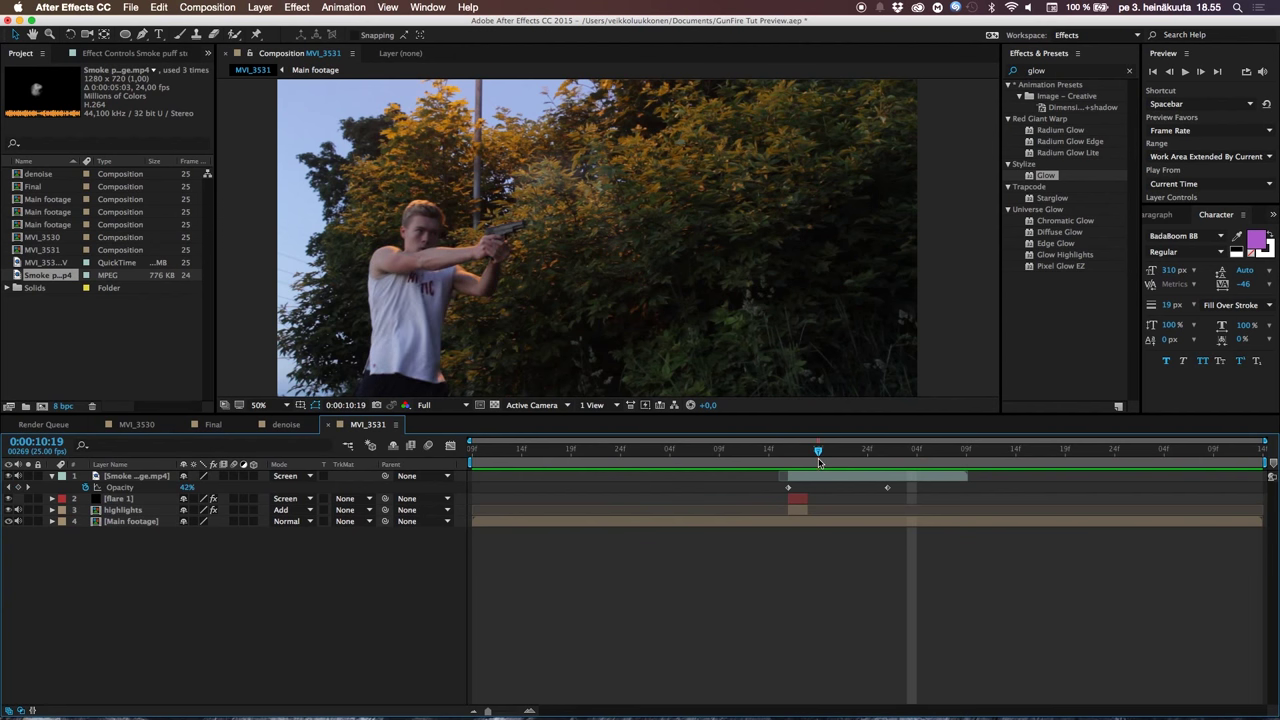
# Try the Add blending mode on the smoke puff layer, preview it, and switch back to Screen
pyautogui.click(296, 476)
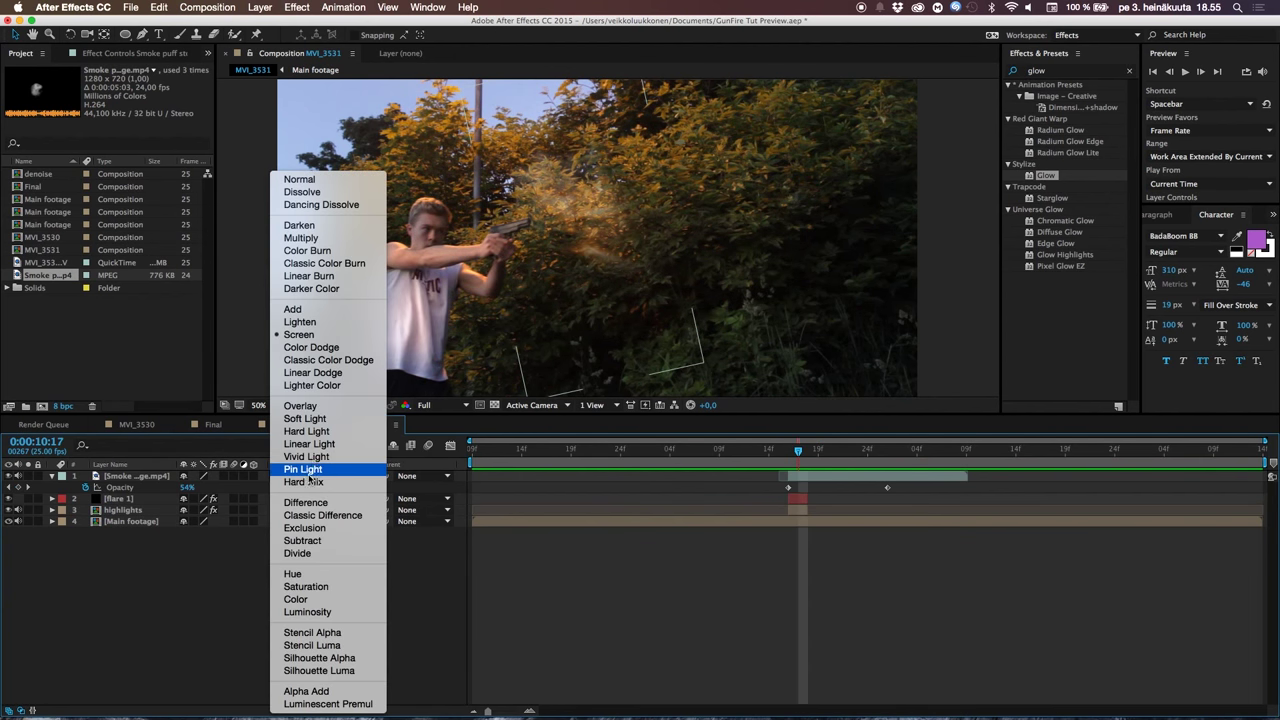
pyautogui.click(333, 310)
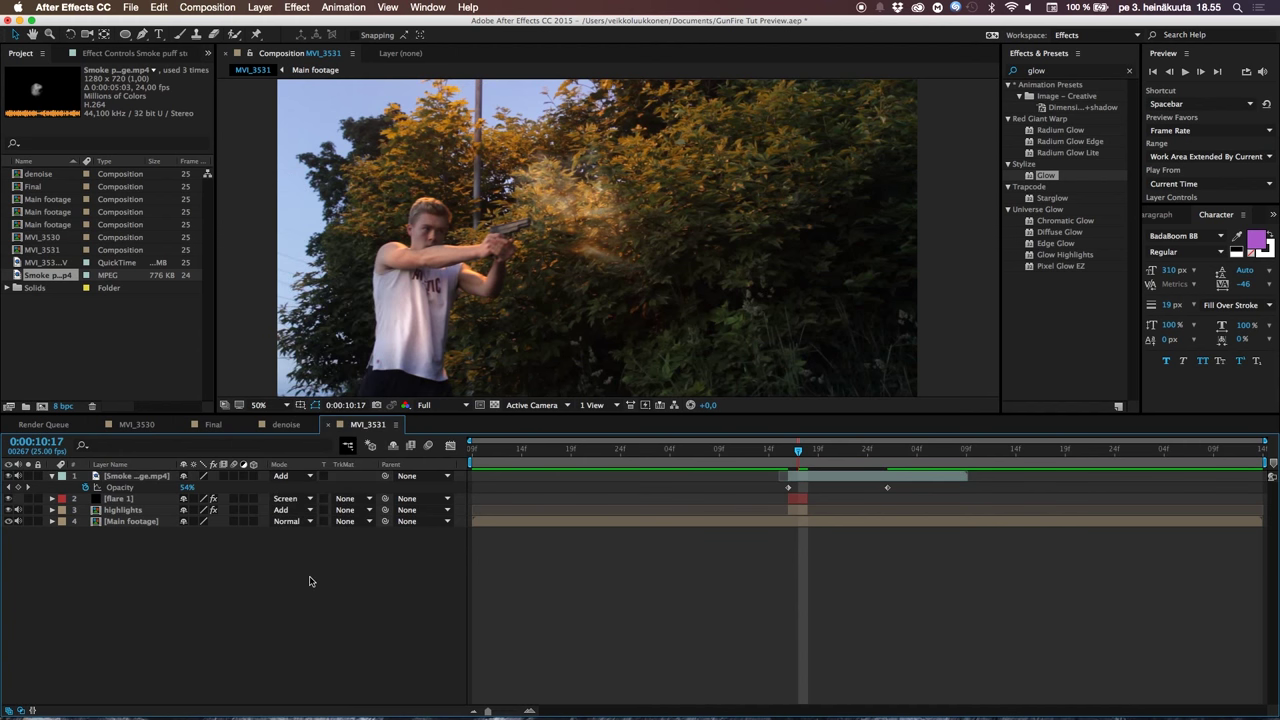
pyautogui.click(744, 452)
pyautogui.press('space')
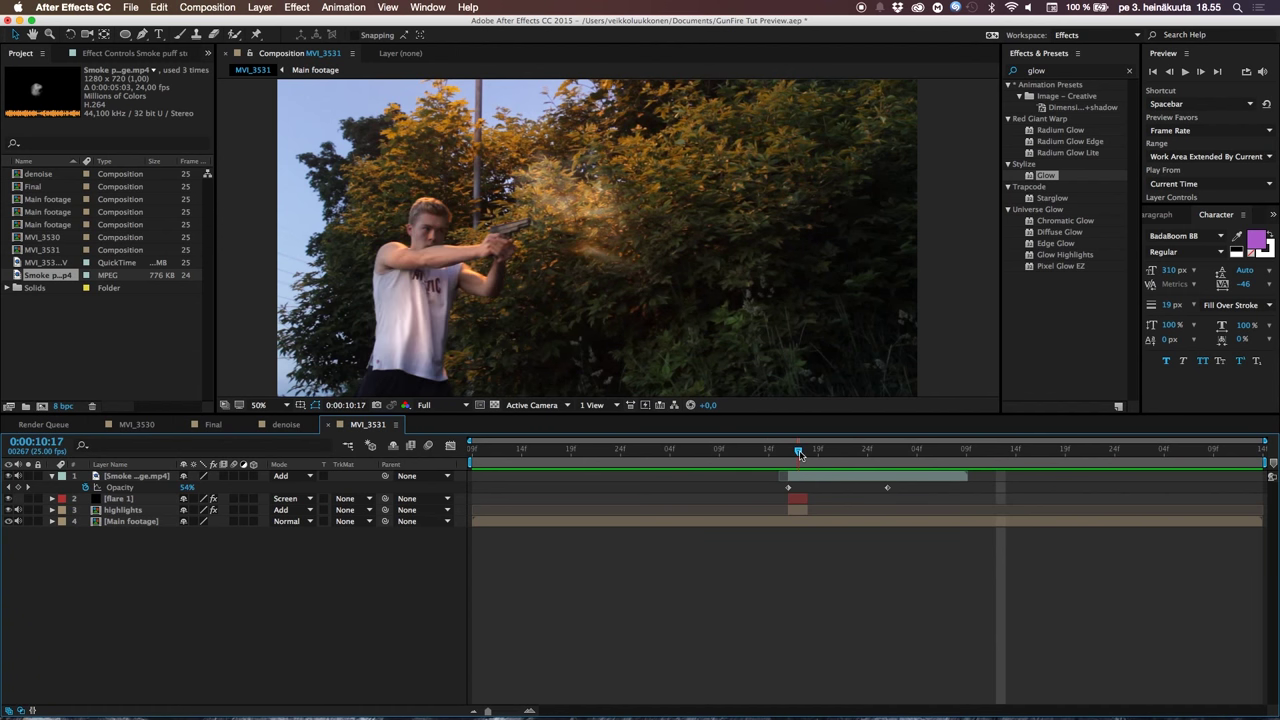
pyautogui.press('space')
pyautogui.click(289, 476)
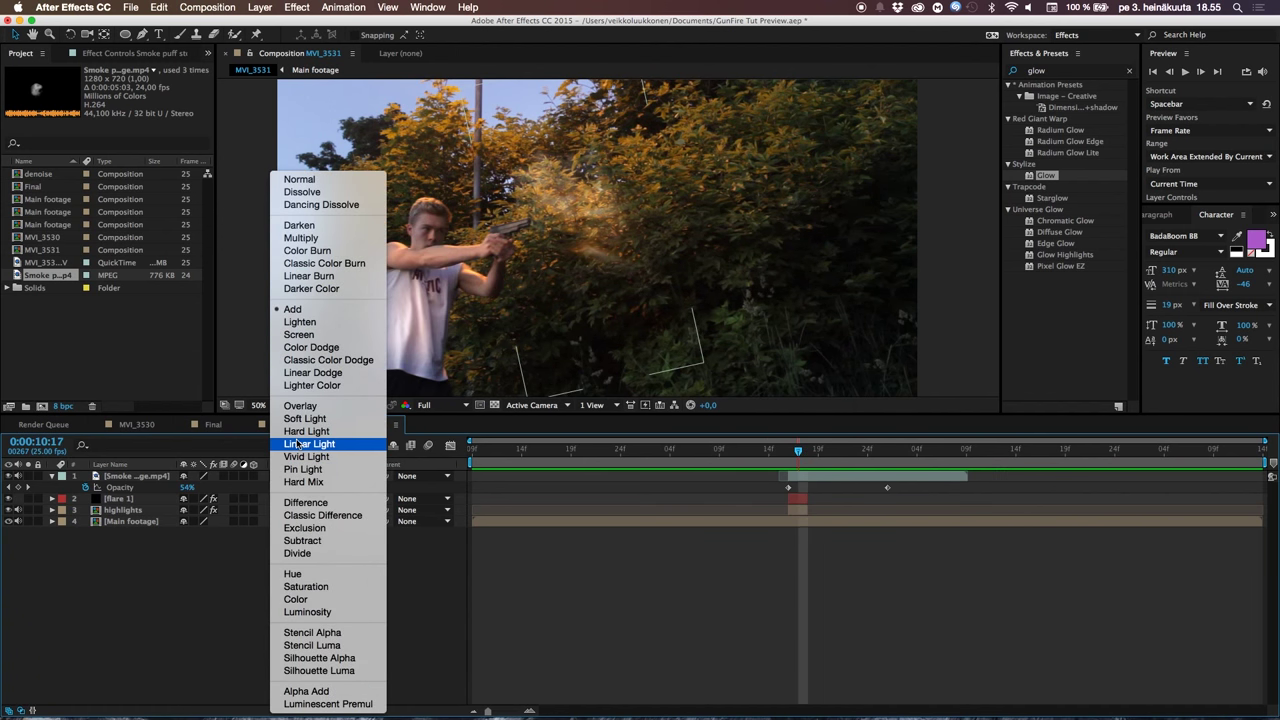
pyautogui.click(310, 336)
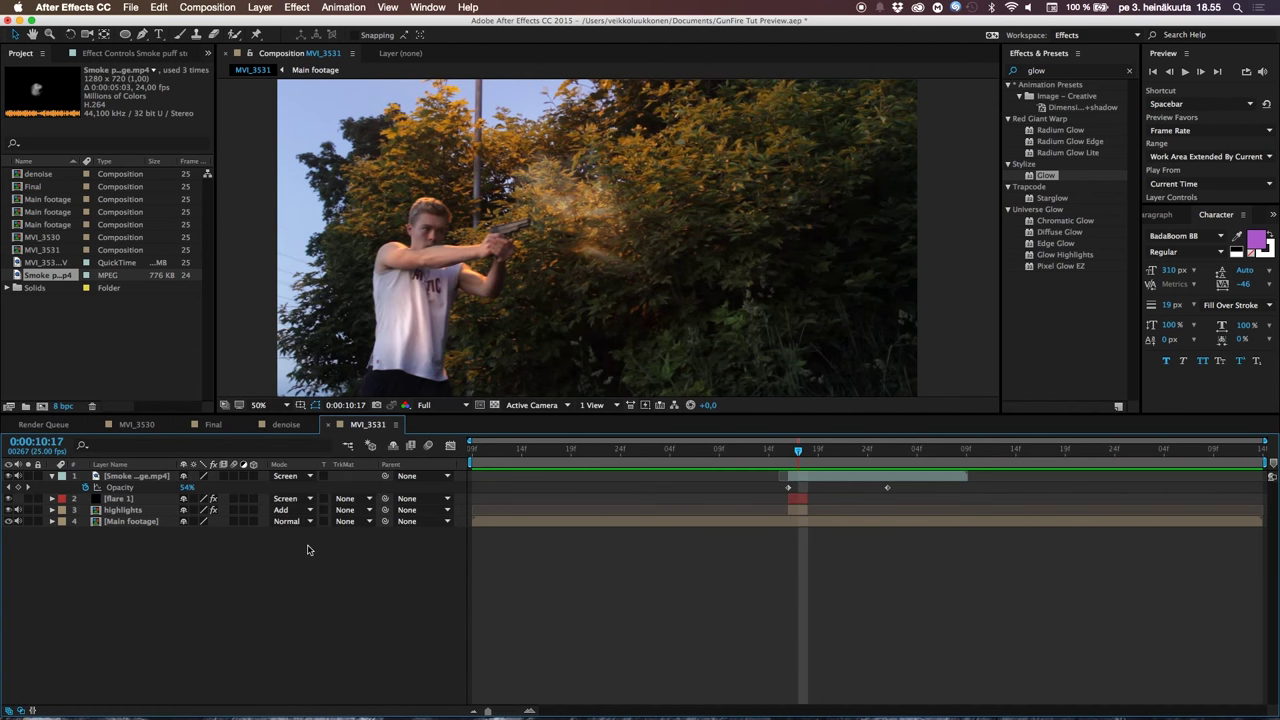
# Play back the finished gunshot repeatedly from just before the flash to review the flash, recoil and smoke
pyautogui.click(748, 457)
pyautogui.press('space')
pyautogui.press('space')
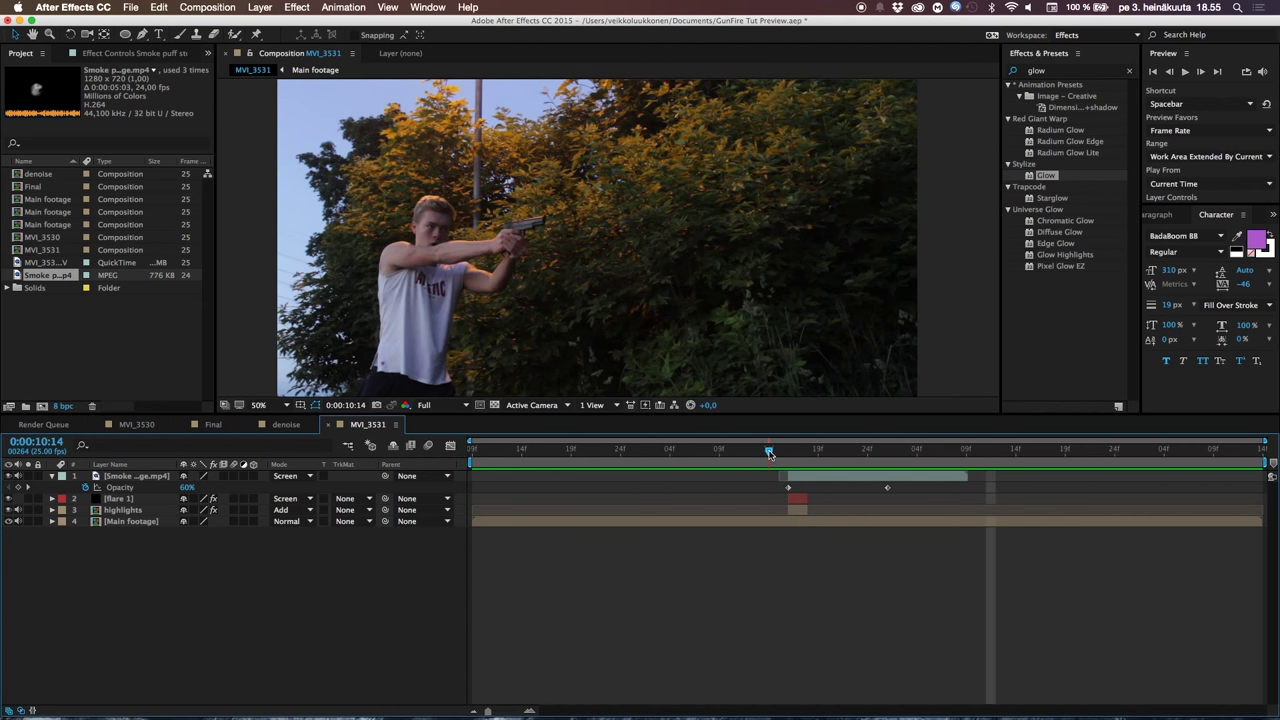
pyautogui.click(768, 450)
pyautogui.press('space')
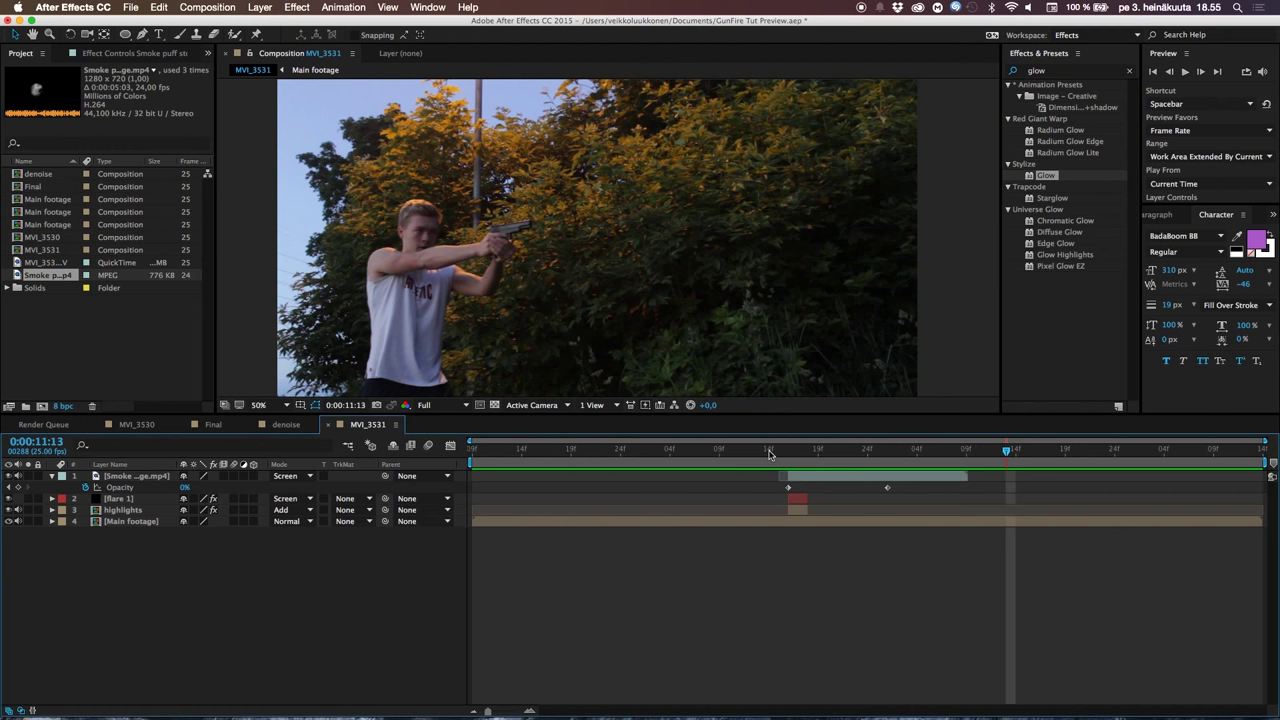
pyautogui.click(810, 450)
pyautogui.moveTo(797, 452); pyautogui.dragTo(746, 458)
pyautogui.press('space')
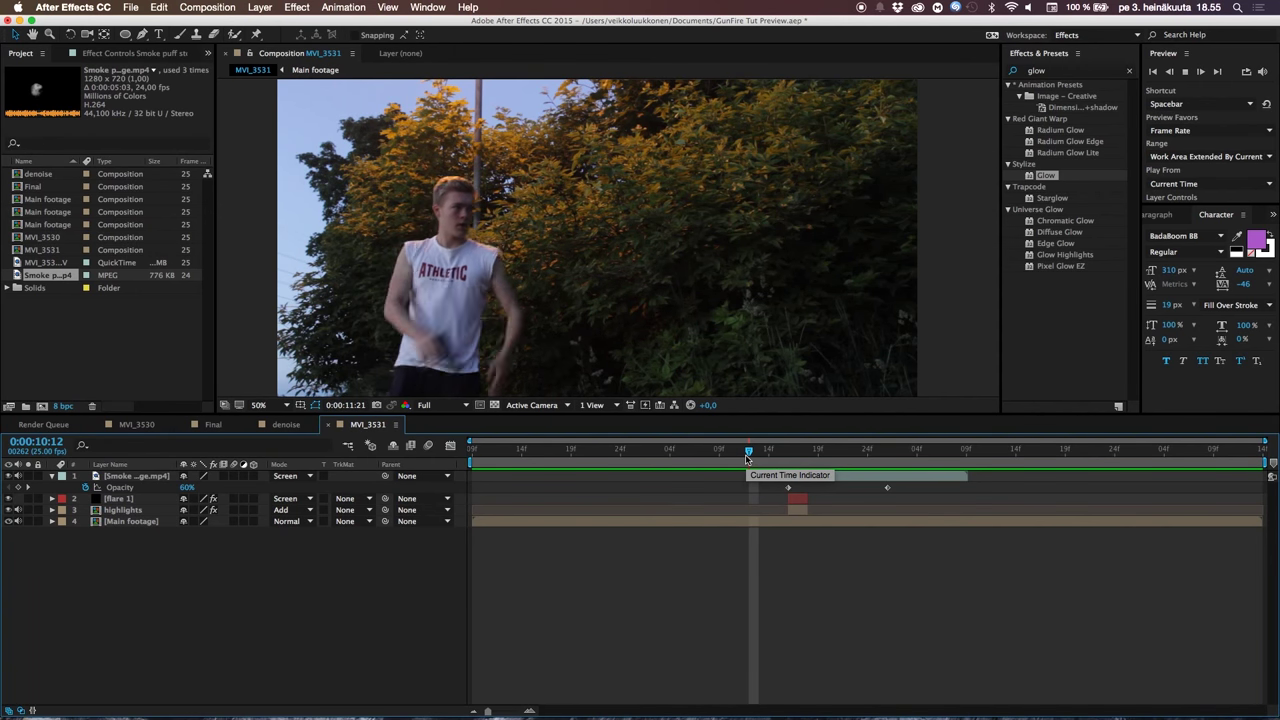
pyautogui.press('space')
# Examine flash frame 0:00:10:16 against the frames around it and return to that frame
pyautogui.moveTo(775, 452)
pyautogui.mouseDown()
pyautogui.moveTo(820, 470)
pyautogui.moveTo(966, 480)
pyautogui.moveTo(737, 476)
pyautogui.moveTo(758, 456)
pyautogui.moveTo(789, 461)
pyautogui.mouseUp()
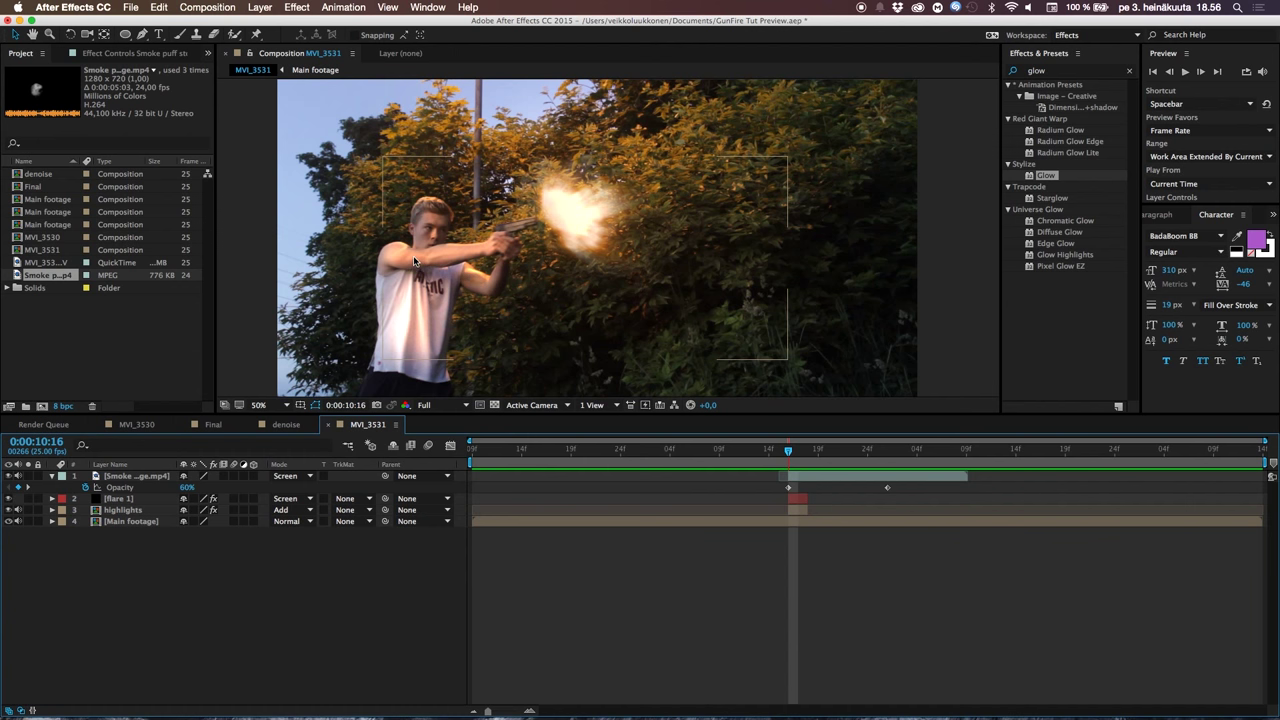
pyautogui.press('pagedown')
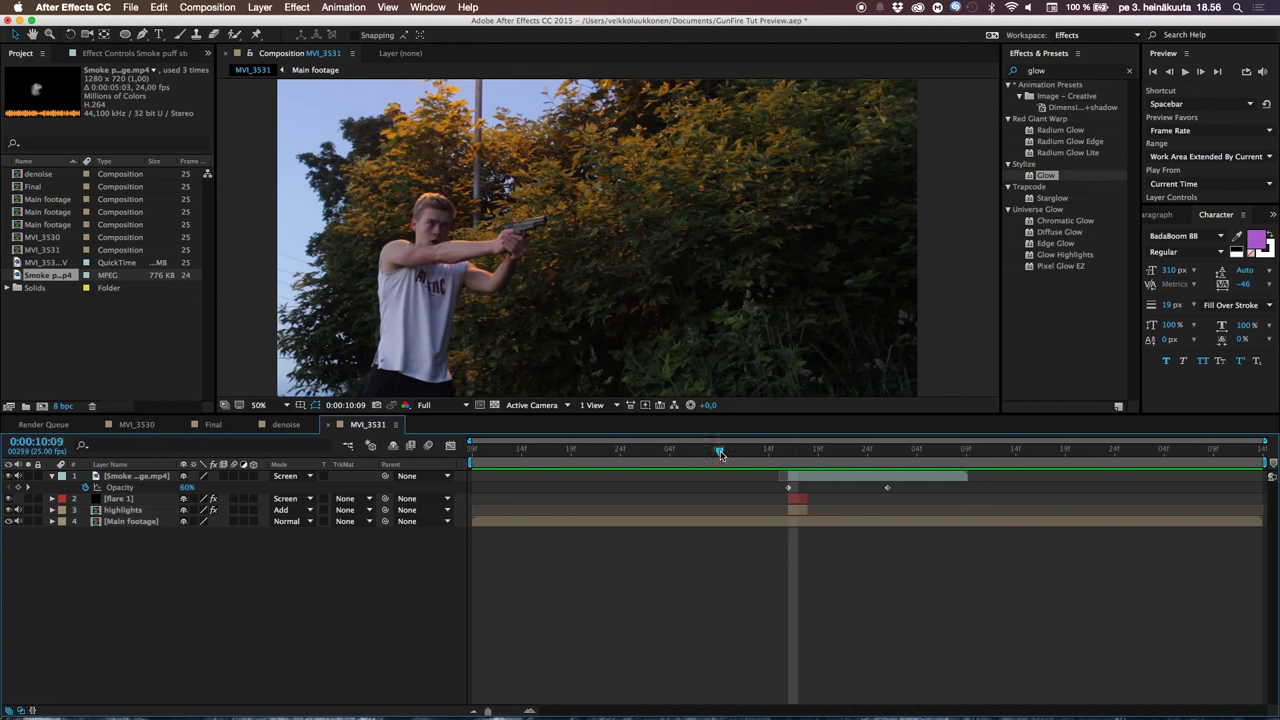
pyautogui.moveTo(800, 453)
pyautogui.mouseDown()
pyautogui.moveTo(770, 451)
pyautogui.moveTo(787, 455)
pyautogui.mouseUp()
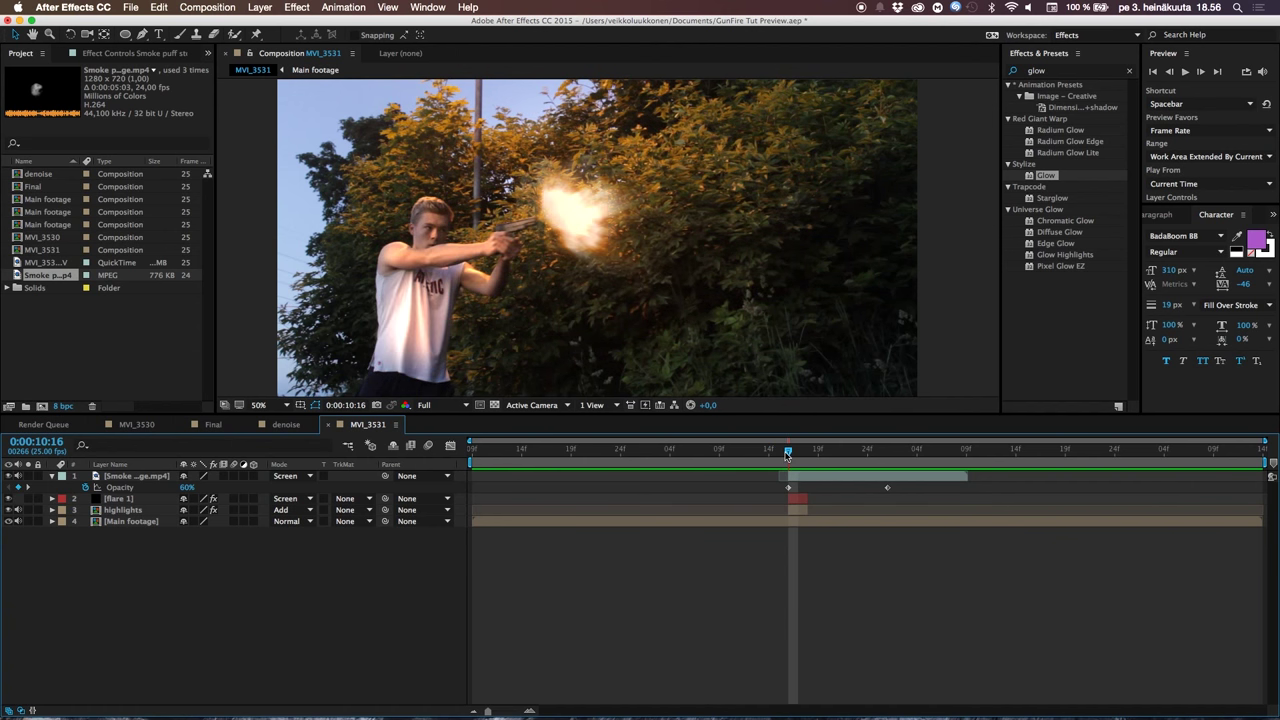